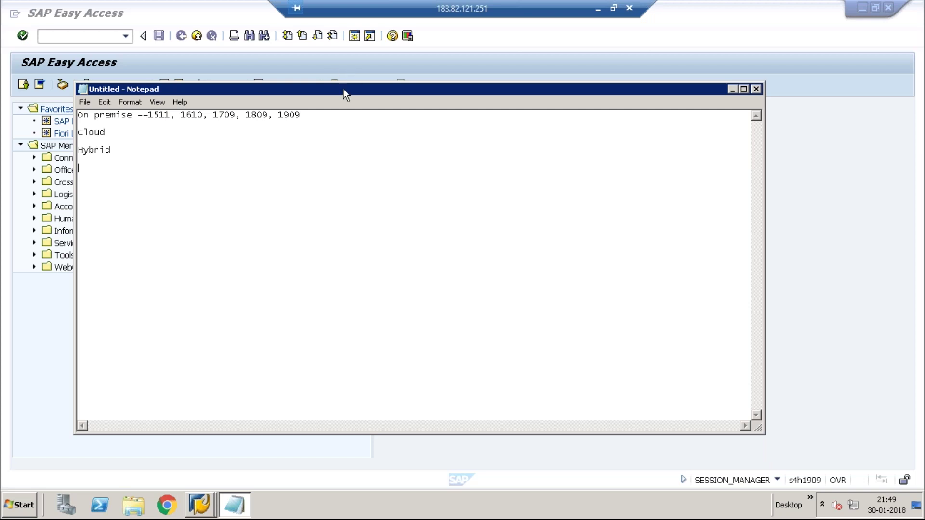
- Extend the Cloud line of the note so it reads 'Cloud- 2020- 2nd'
left_click(305, 115)
left_click(116, 133)
type("- 20")
key("BackSpace")
key("BackSpace")
type("2020- 2nd")
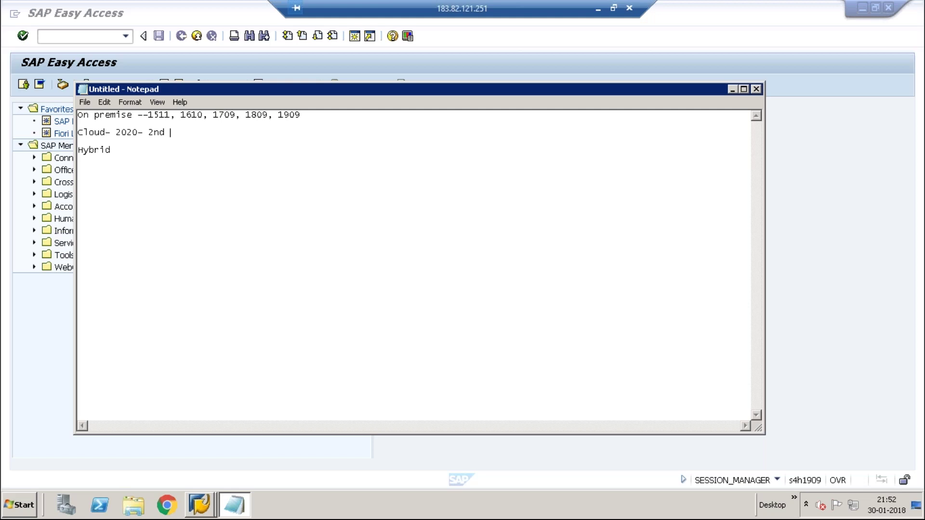
- Add the line 'Green field or Brown Field' below the Hybrid line
key("Down")
key("Down")
key("Down")
key("Return")
type("Green field or Brown Field")
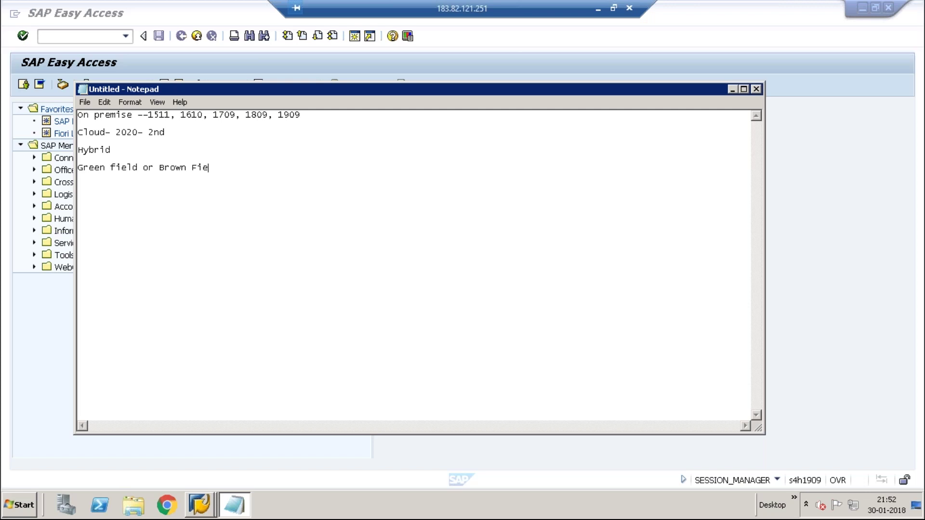
- Add the line 'Non SAP ( Green field)' below the Green field or Brown Field line
key("Return")
type("Non SAP")
key("Return")
key("Return")
left_click(132, 186)
type("( Green field)")
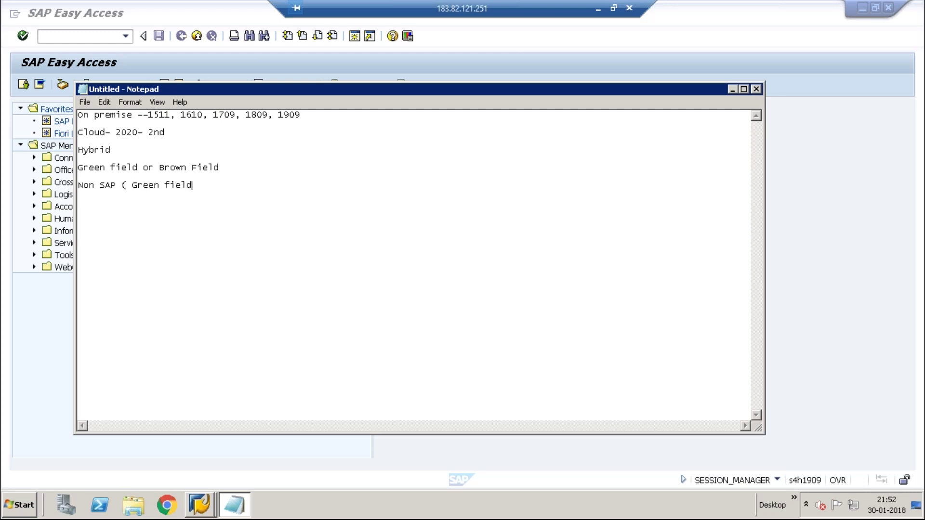
- Add the line 'Brown Field Implementation ( SAP ECC 6 --8)' below the Non SAP line
key("Return")
key("Return")
type("Brown Field Implement")
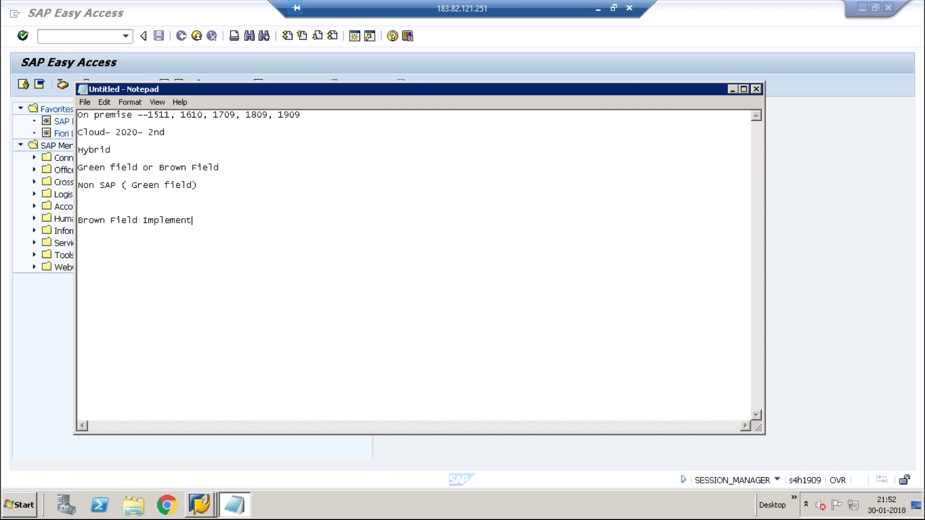
type("ation ( SAP ECC 6 --8)")
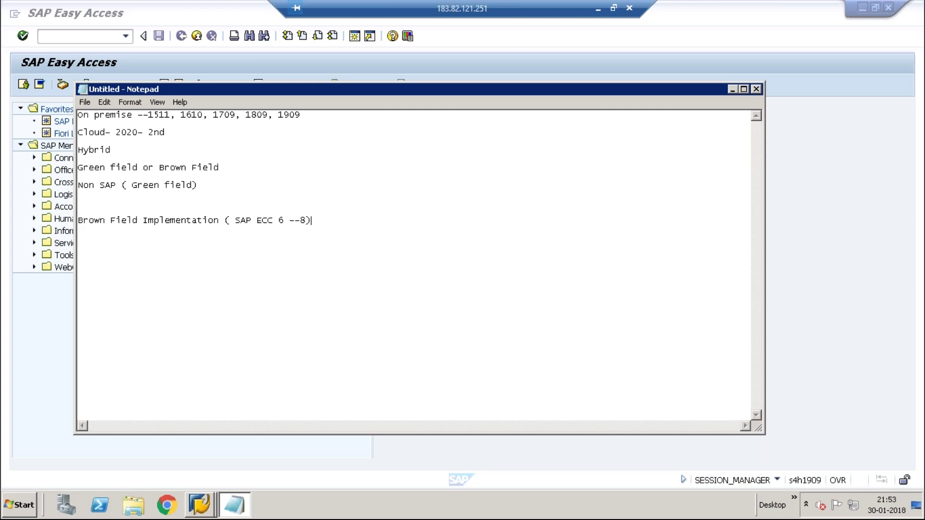
- List LTMC, LTMOM, SLT and RDM on separate lines under the Brown Field Implementation line
key("Return")
type("LTMC")
key("Return")
type("LTMOM")
key("Return")
type("SLT")
key("Return")
type("RDM")
- Add the line 'Customer, supplier, conditions, Bank, PL , Cost center---LTMC' below the tool list
key("Return")
key("Return")
key("Return")
type("Customer, ")
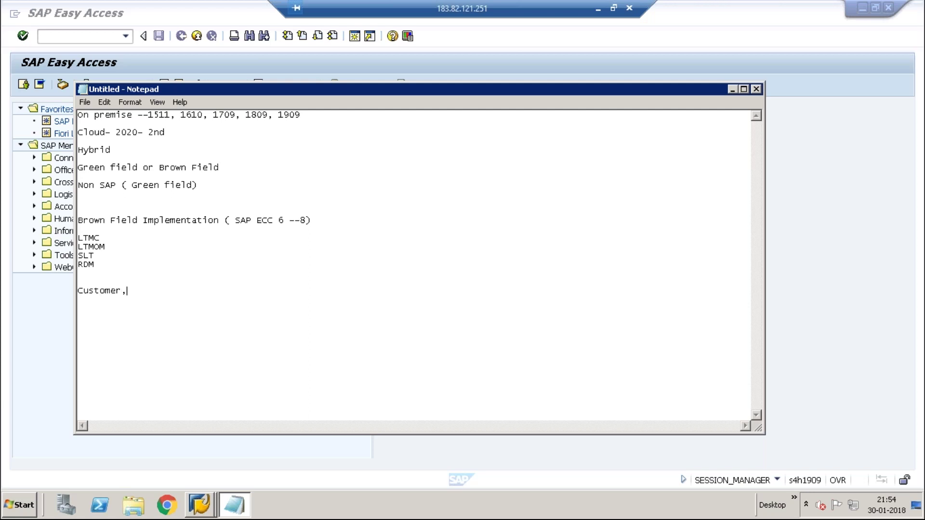
type("supplier, conditio")
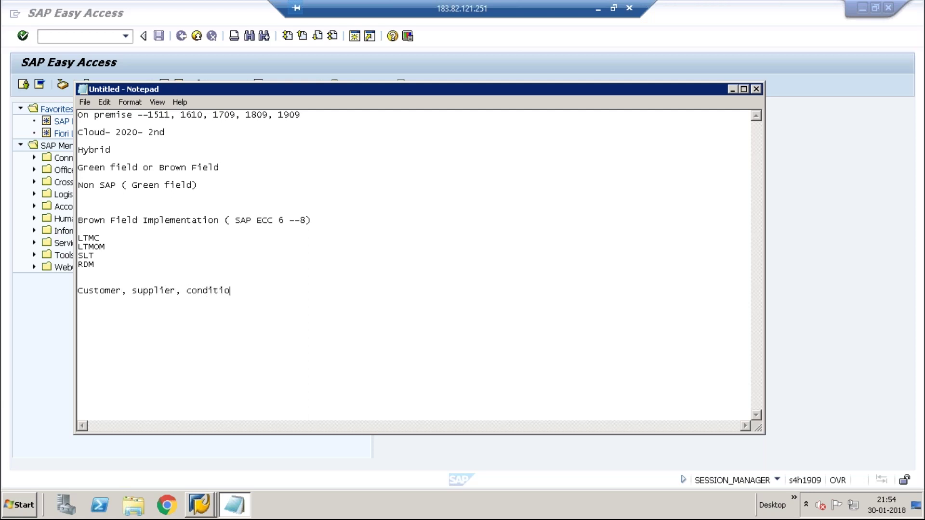
type("ns, Bank, PL , Cost center")
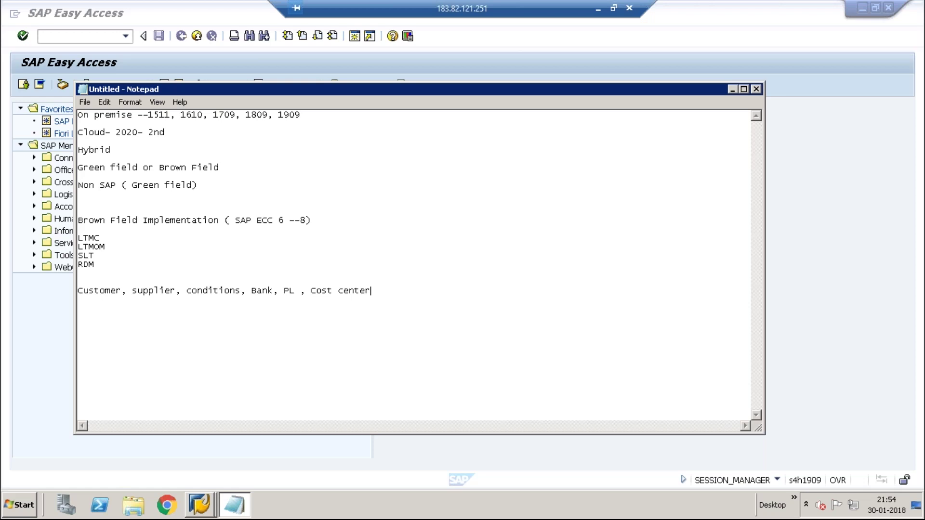
type("---LTMC")
- Add the lines 'LSMW or BDC' and 'LTMOM' below the master data line, separated by a blank line
key("Return")
key("Return")
type("LSMw or BDC")
key("Return")
key("Return")
type("LTMOM")
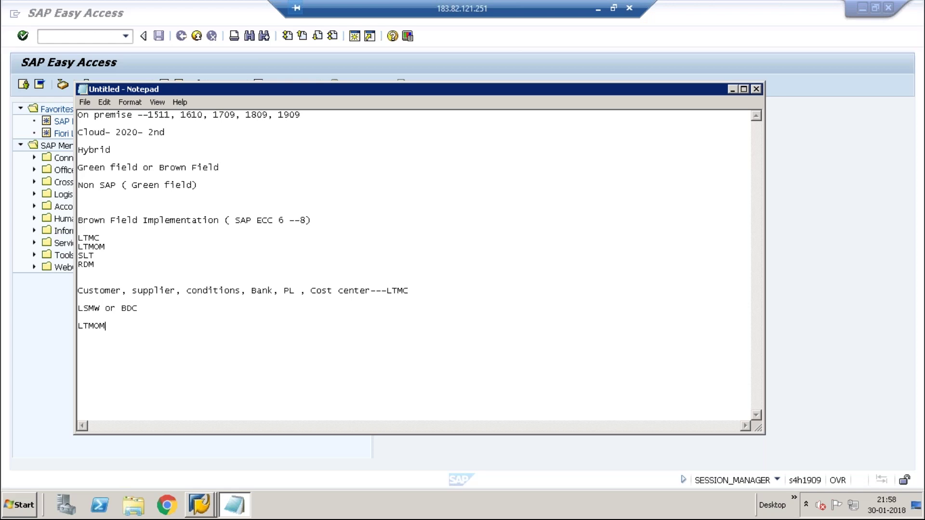
- Add the lines 'customer-- >XD02' and 'Sales area---> Billing_--> Dunning' at the end of the note
key("Return")
key("Return")
key("Return")
type("customer-- >XD02")
key("Return")
type("Sales")
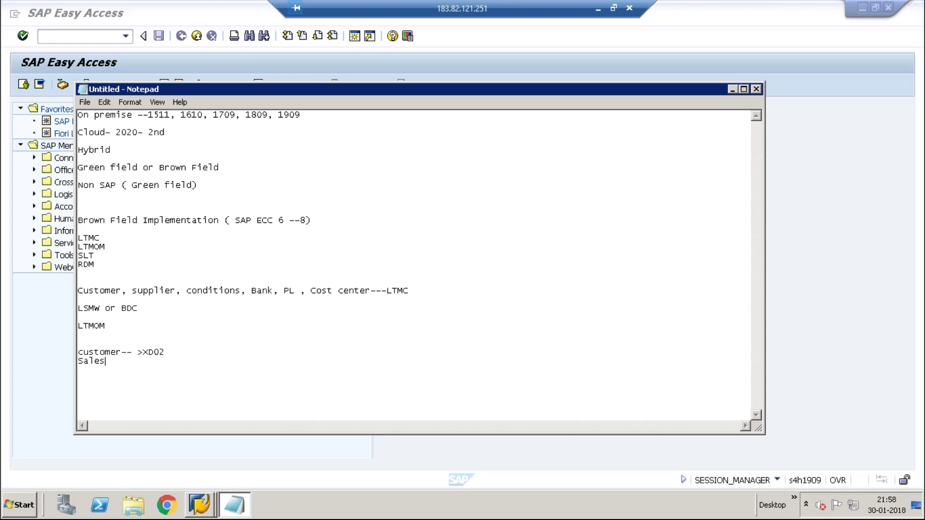
type(" area---> Billing_")
type("> Dunn")
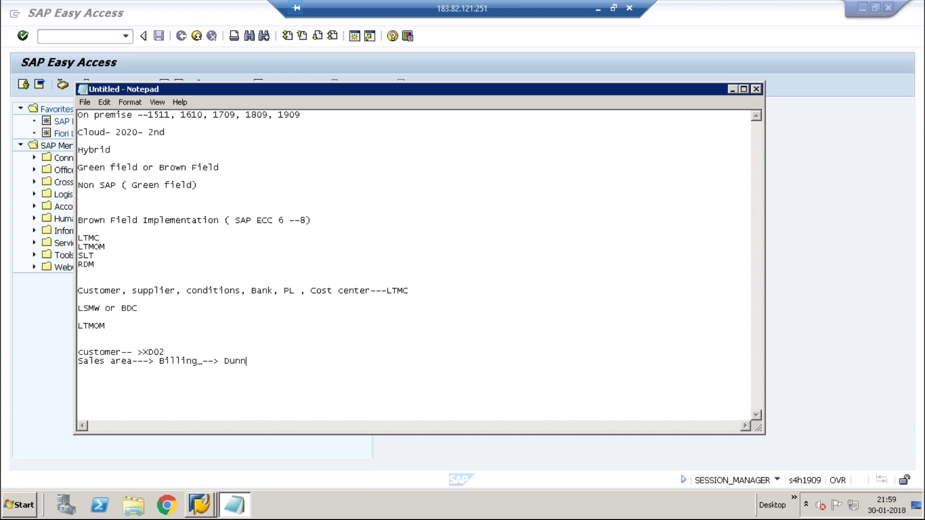
type("ing")
- Add the lines 'KNVV-- Include --> Z field' and 'KNVV- Z field ( s4ahan)' at the end of the note
key("Return")
key("Return")
type("KNVV-- Include --> Z field")
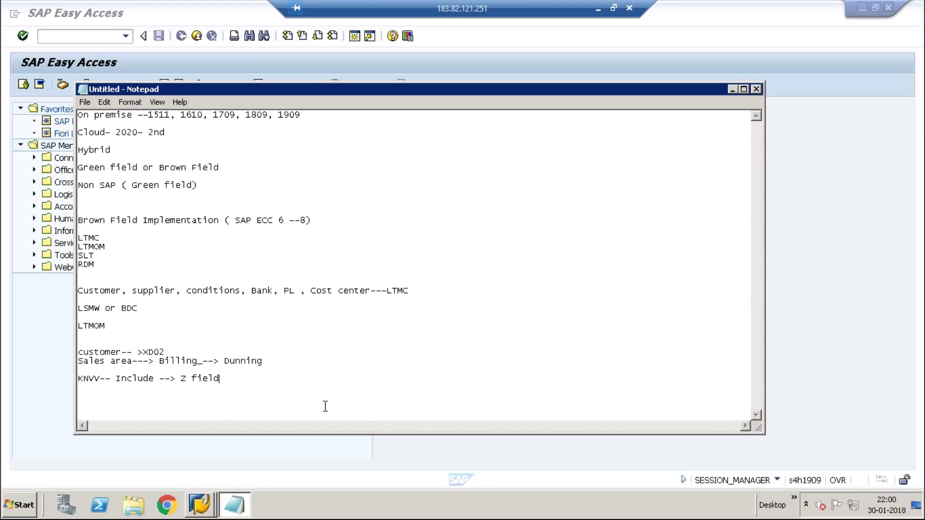
key("Return")
key("Return")
type("KNVV- Z field ( s4ahan)")
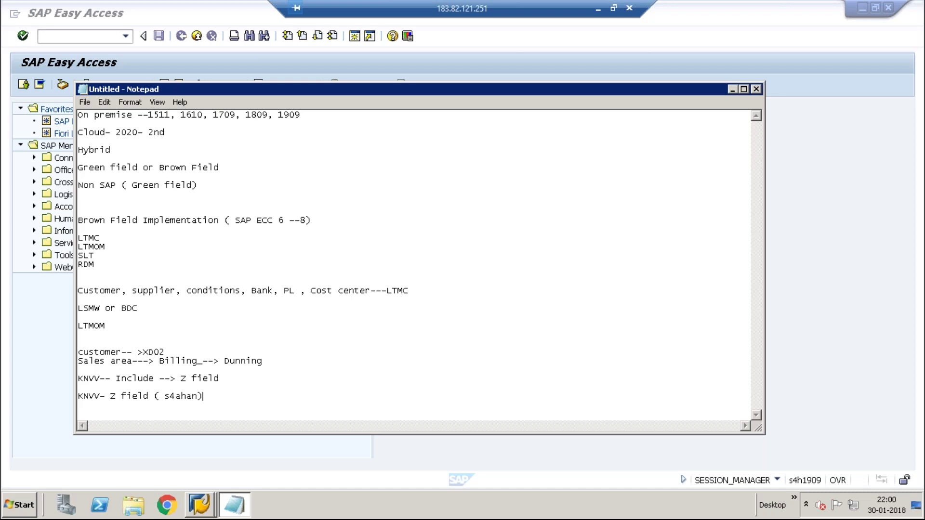
- Add the line '100000 ---> z field' below the KNVV lines
key("Return")
key("Return")
type("100000 -")
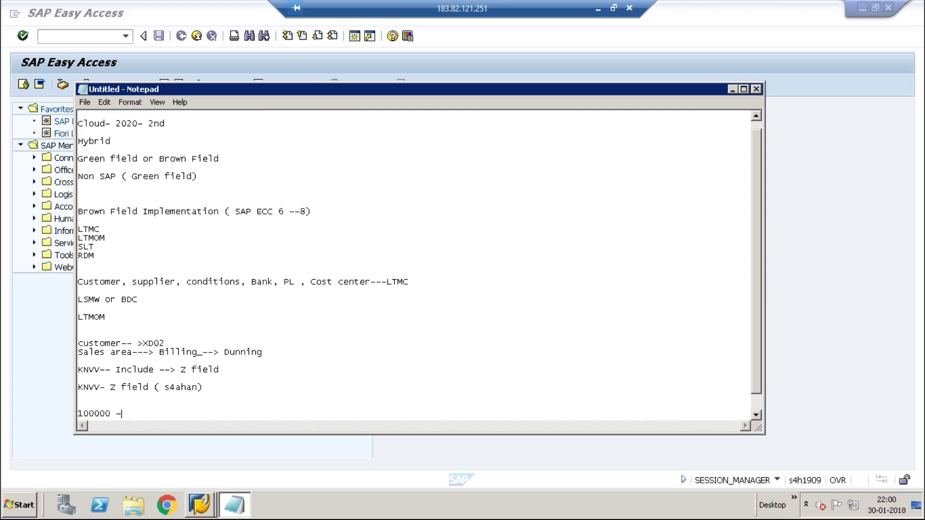
type("-->")
type("z field")
- Add the lines 'LTMOM----> KNVV--->KNVV 9Z field)' and 'customeer--> create project' at the end of the note
key("Return")
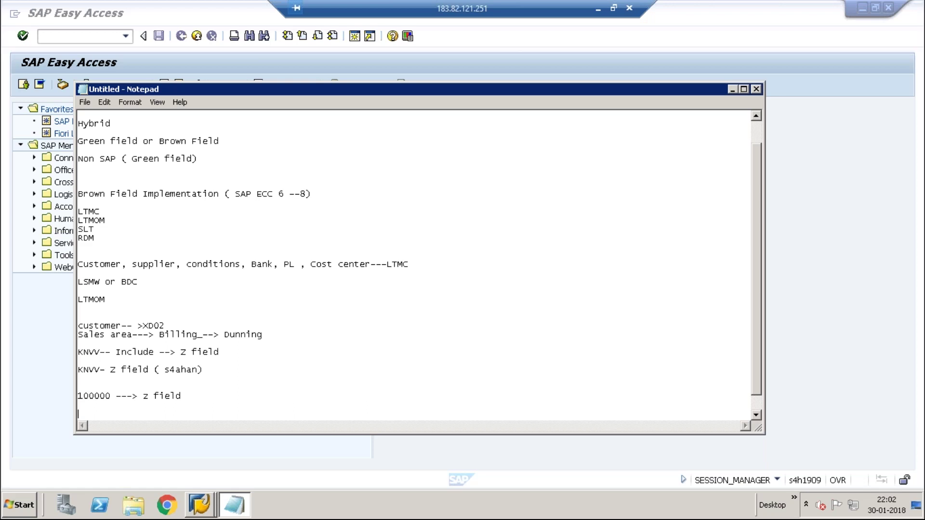
key("Return")
type("LTMOM")
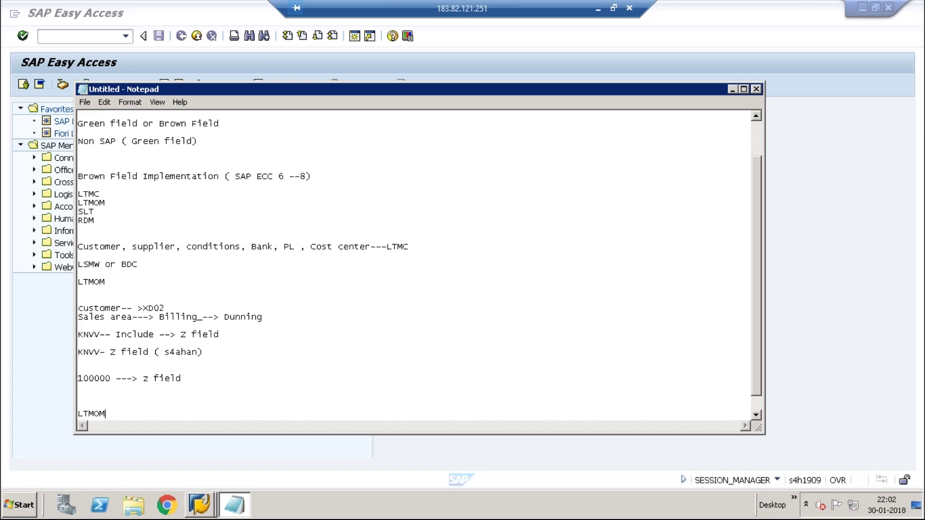
type("----> KNVV--->KNVV 9Z field)")
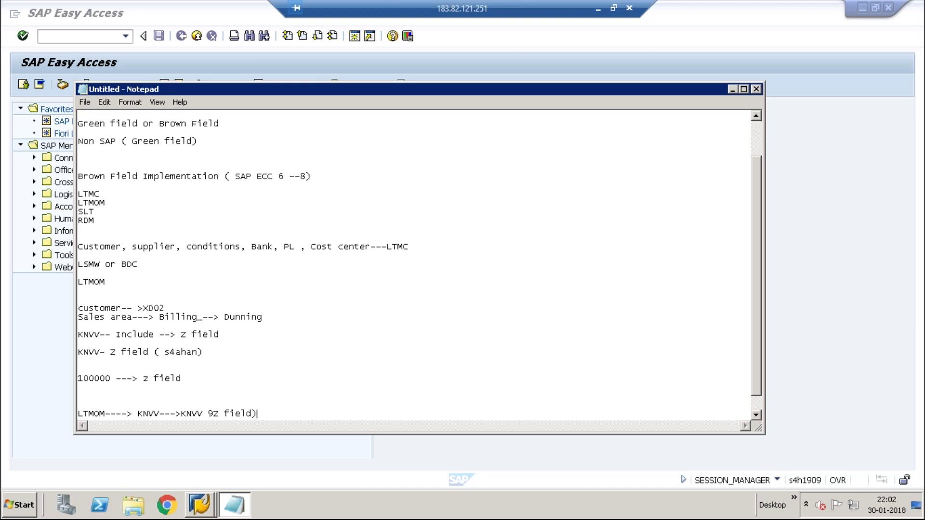
key("Return")
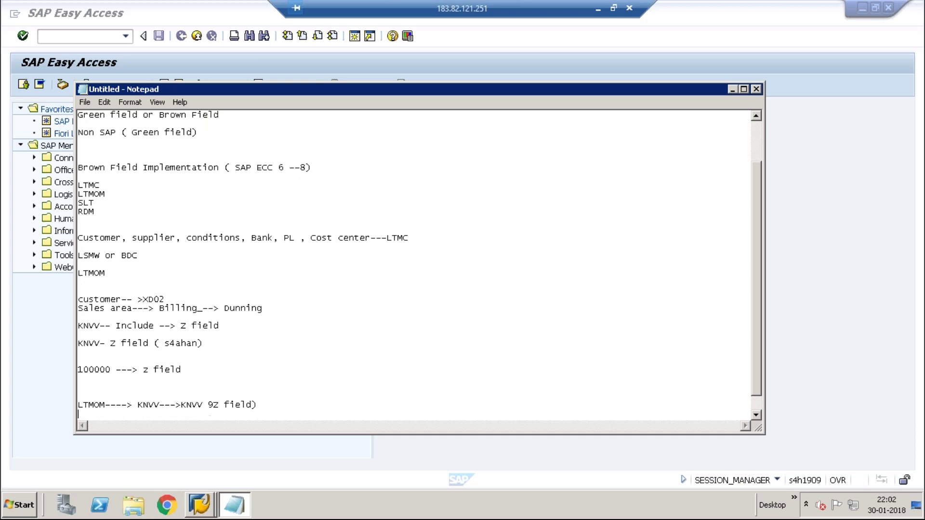
type("customeer--> create ")
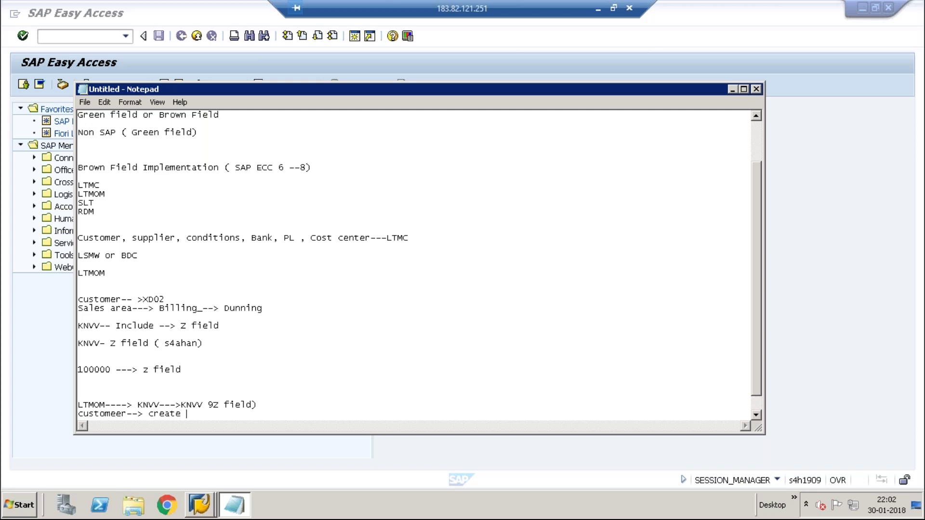
type("project")
- Add the lines 'Source to Target mapping--->' and 'LTMC--- Z field' at the end of the note
key("Return")
key("Return")
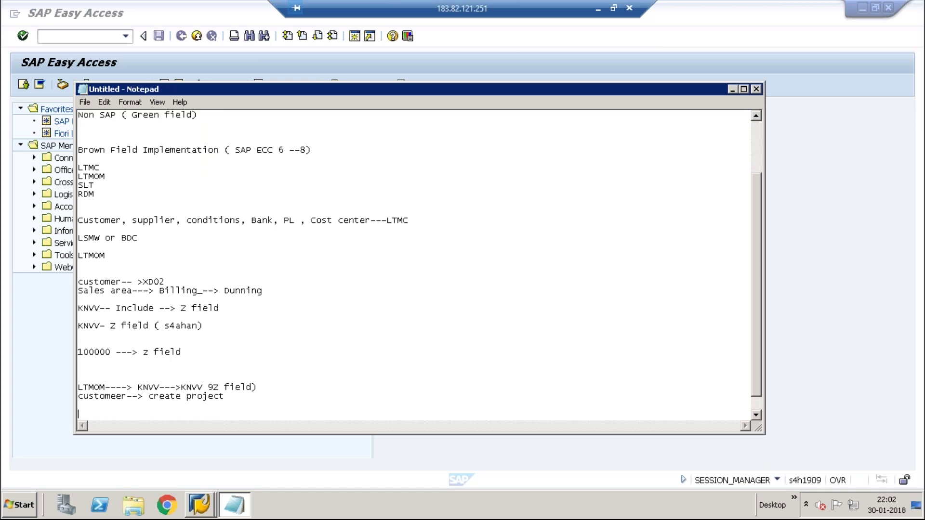
type("Source to Target map")
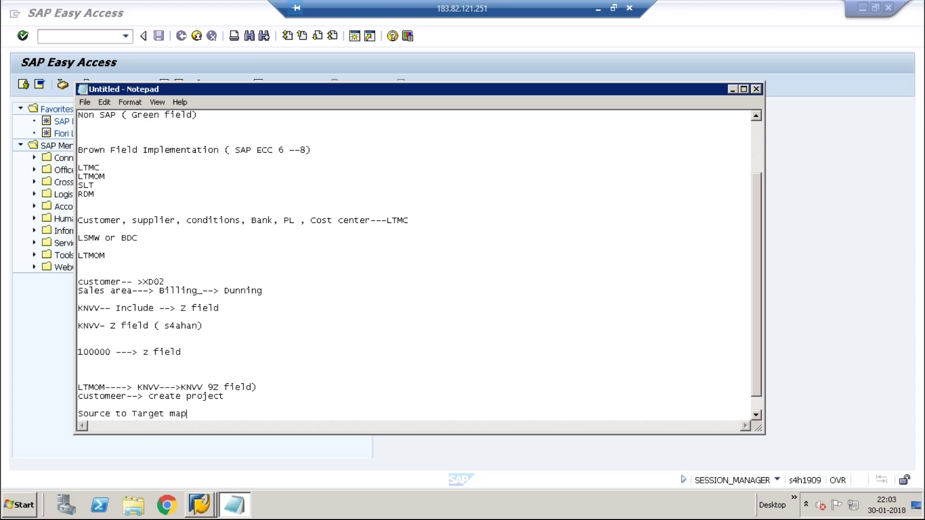
type("ping--->")
key("Return")
key("Return")
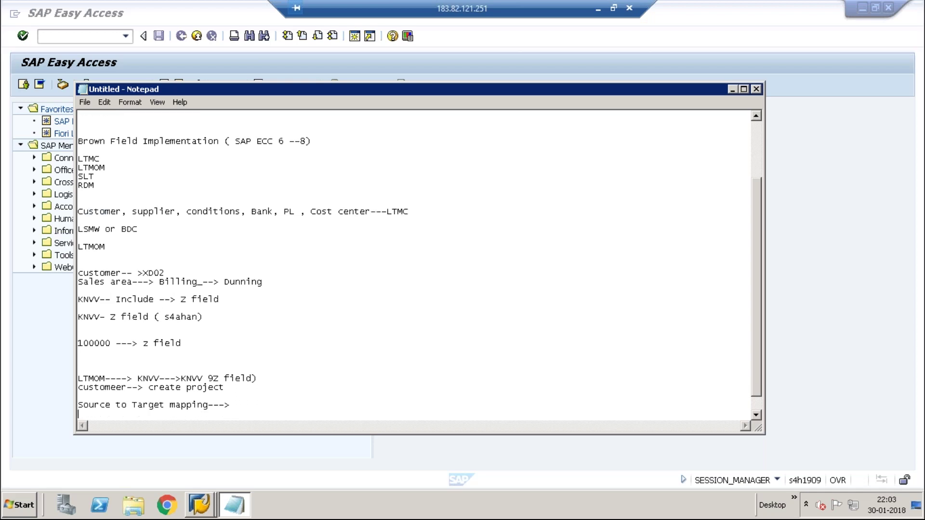
type("L")
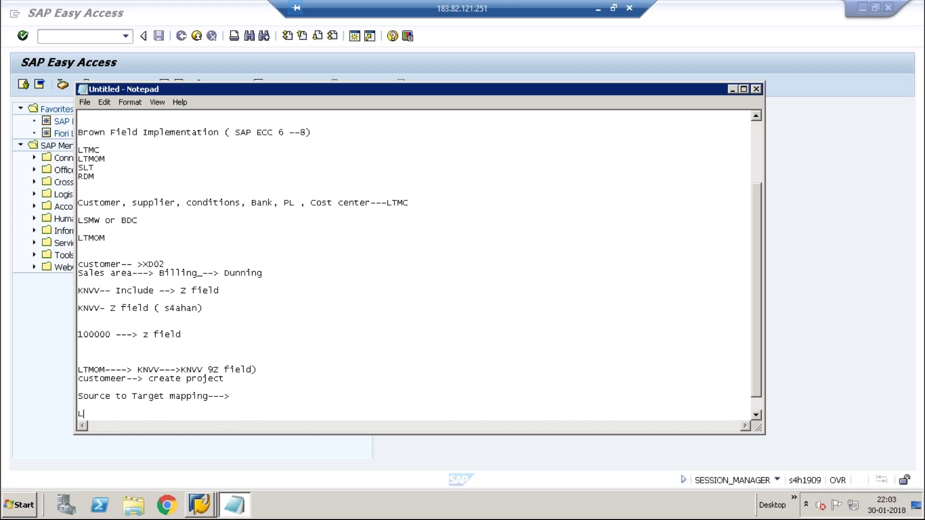
type("TMC--- Z field")
- Switch to SAP Easy Access, run transaction ltmc, maximize the browser window it opens and decline making Internet Explorer the default browser
left_click(85, 40)
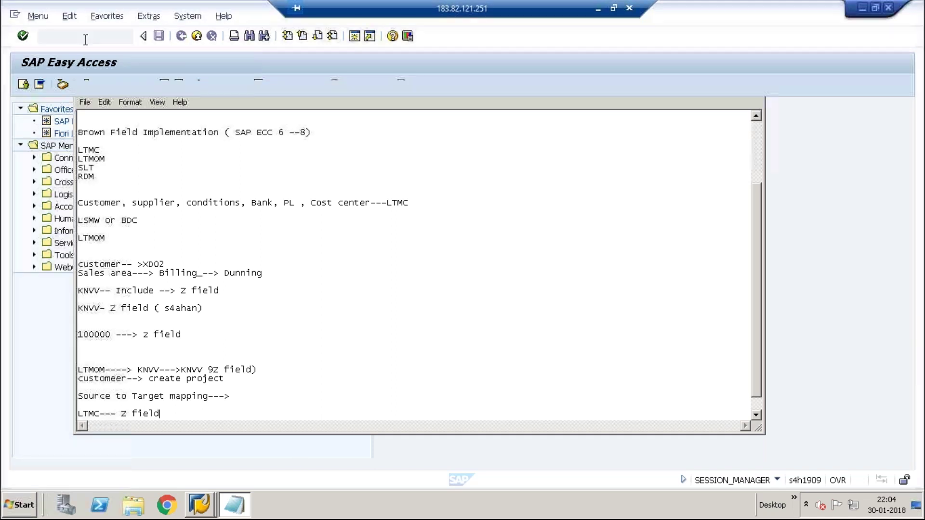
type("ltmc")
key("Return")
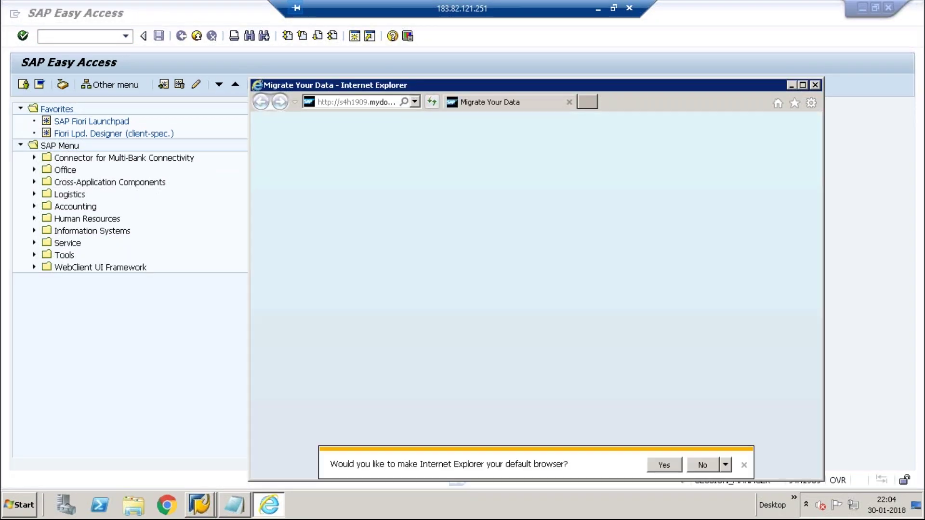
double_click(557, 89)
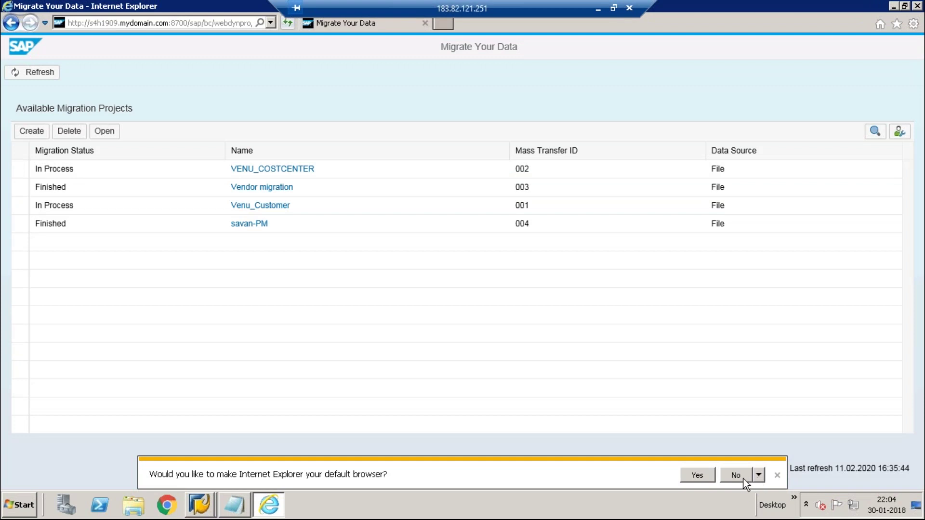
left_click(736, 476)
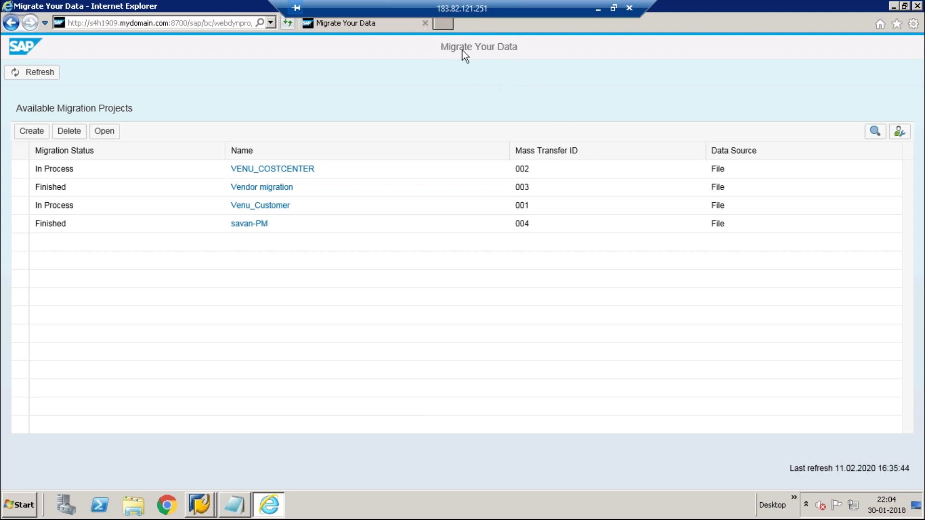
- Create a migration project named BP_1 with the Transfer Data from File option
left_click(35, 137)
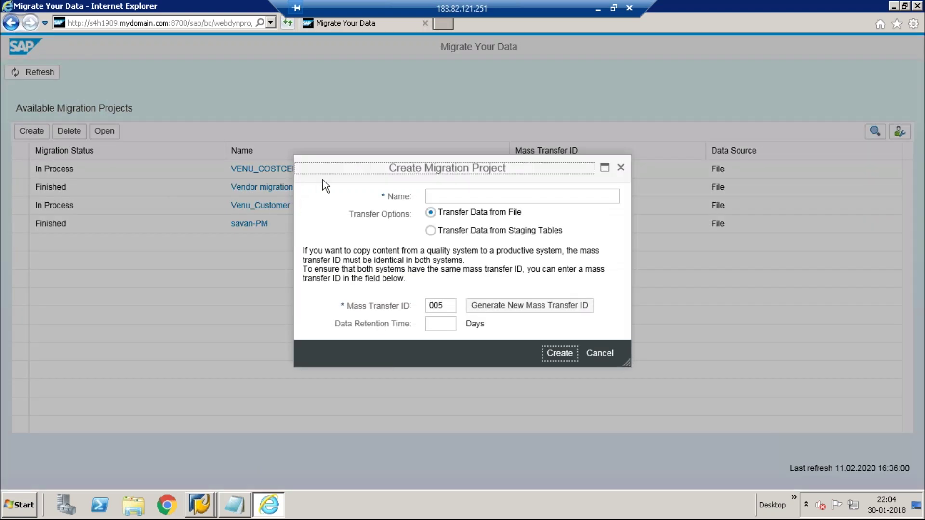
left_click(476, 231)
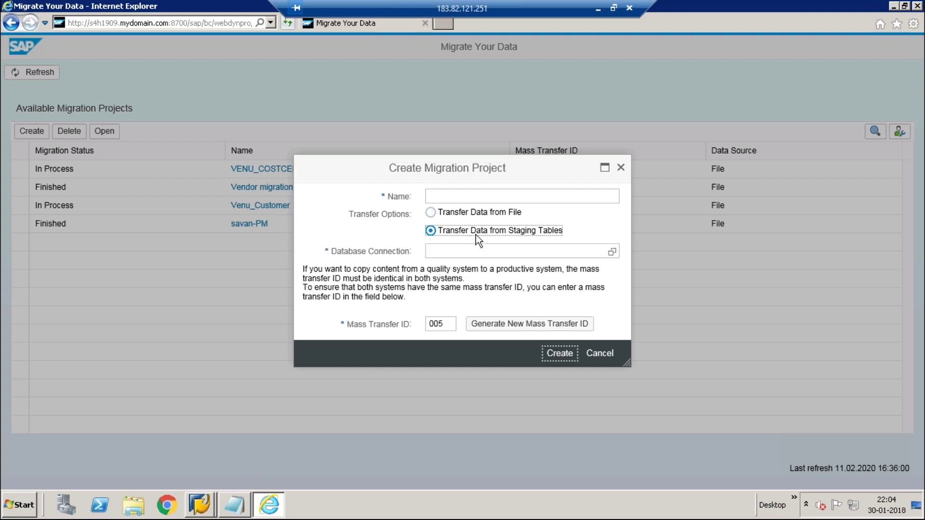
left_click(462, 213)
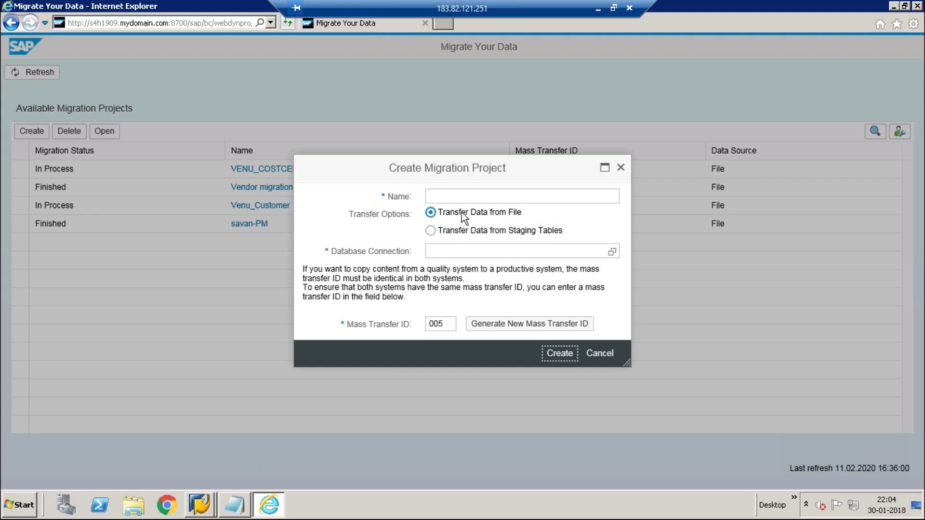
left_click(461, 231)
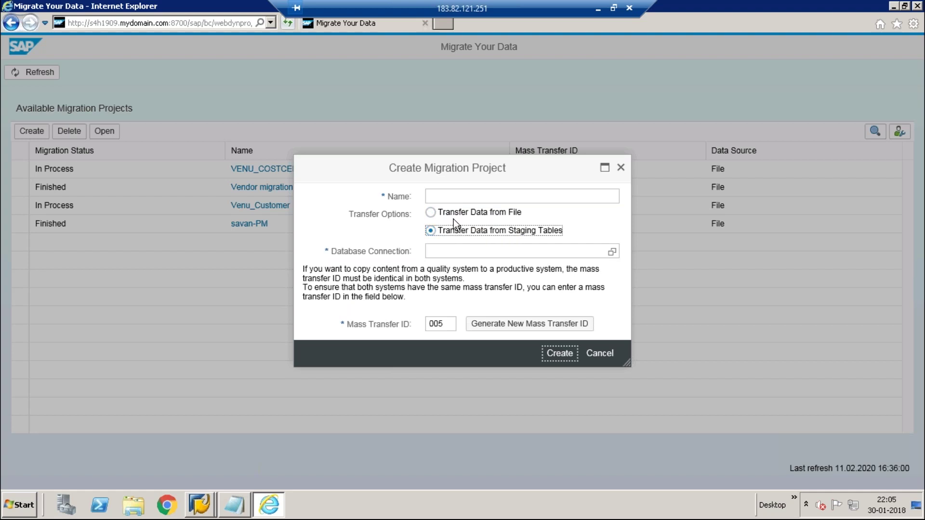
left_click(452, 217)
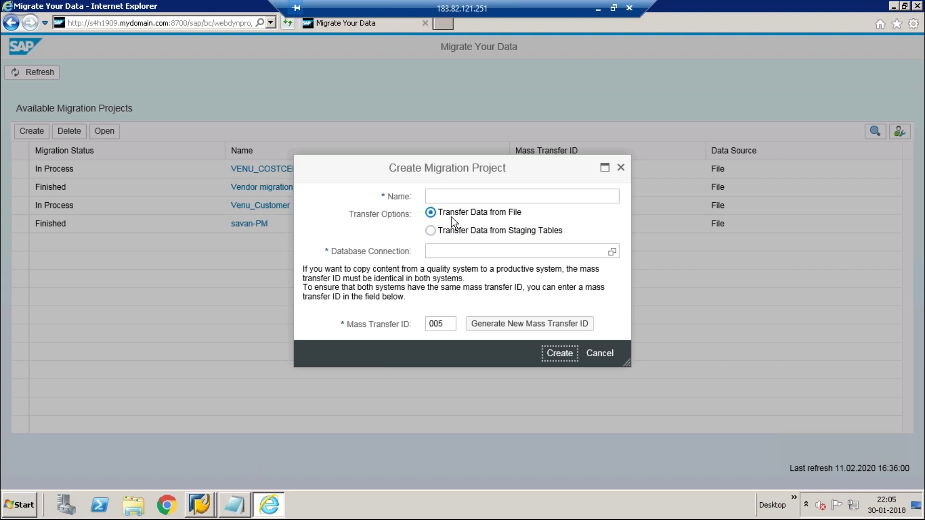
left_click(435, 196)
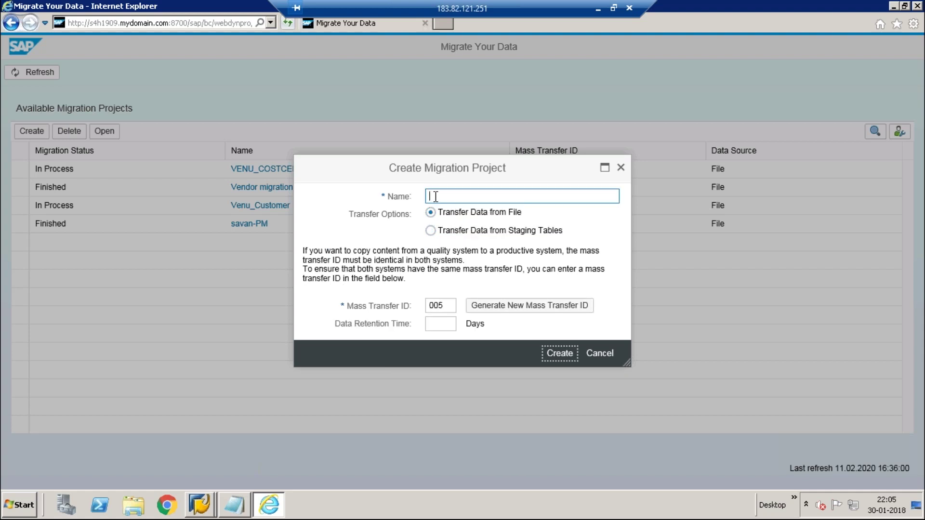
type("BP_1")
left_click(559, 355)
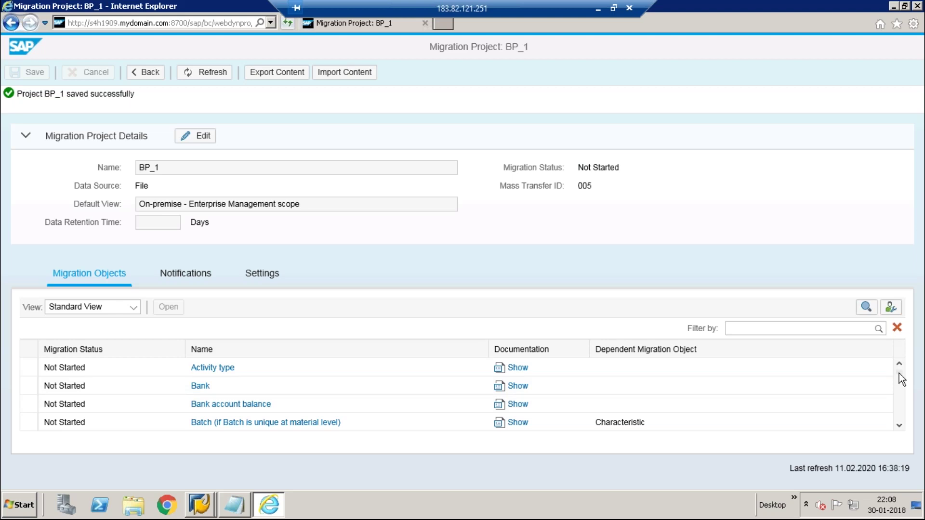
- Look through the start of project BP_1's migration object list in Standard View, checking the available view options
left_click(875, 328)
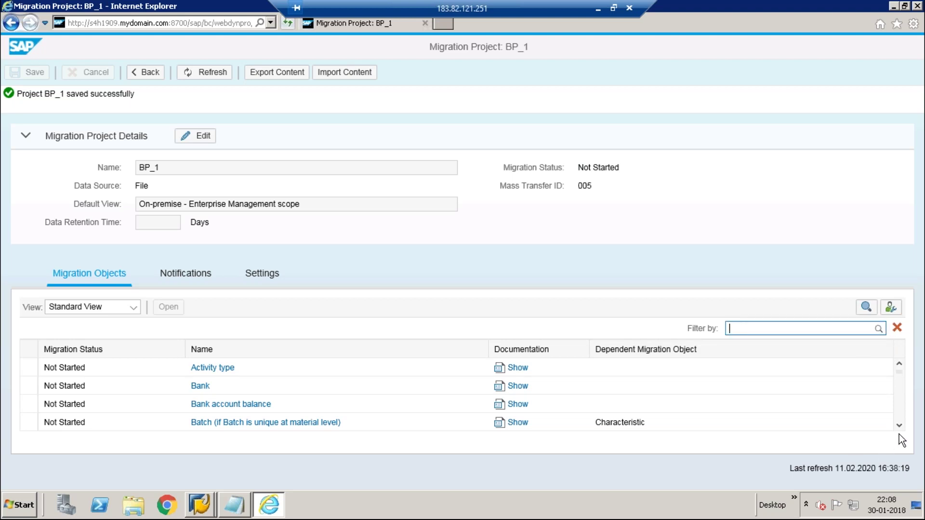
left_click(898, 432)
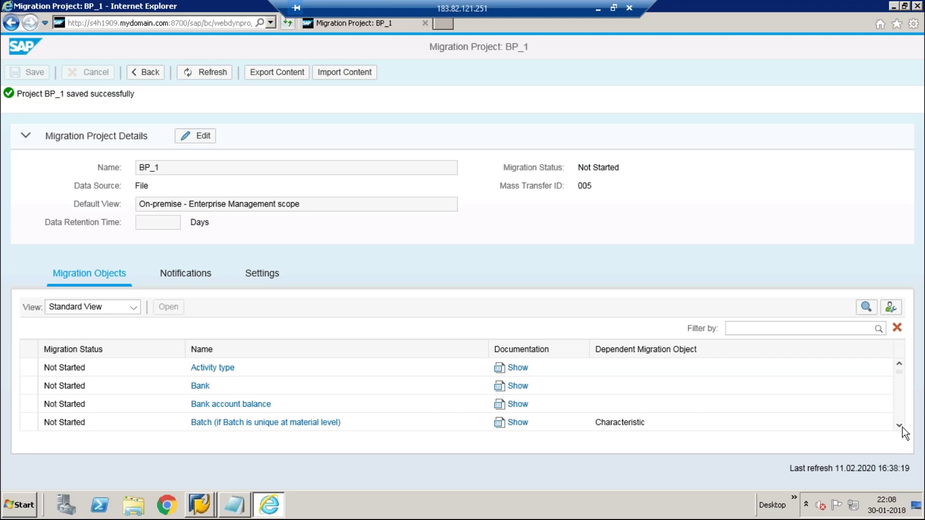
left_click(900, 426)
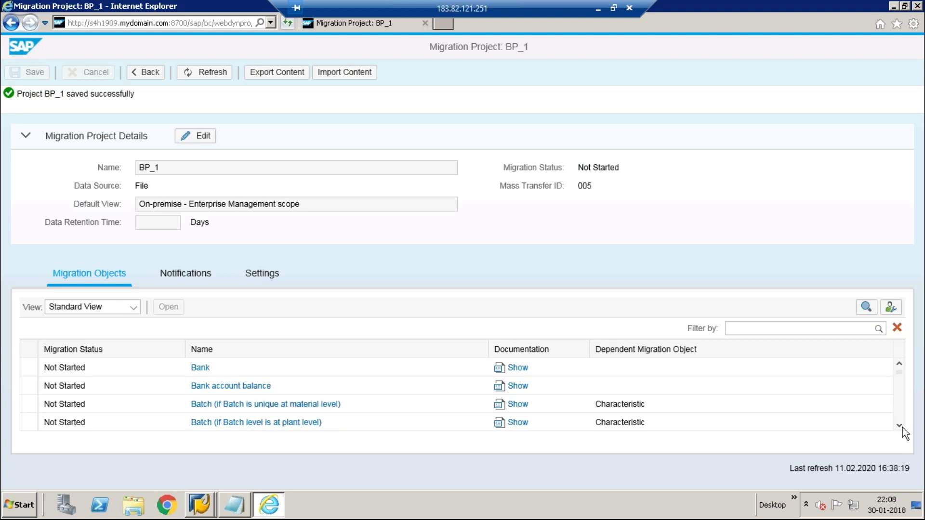
left_click(899, 426)
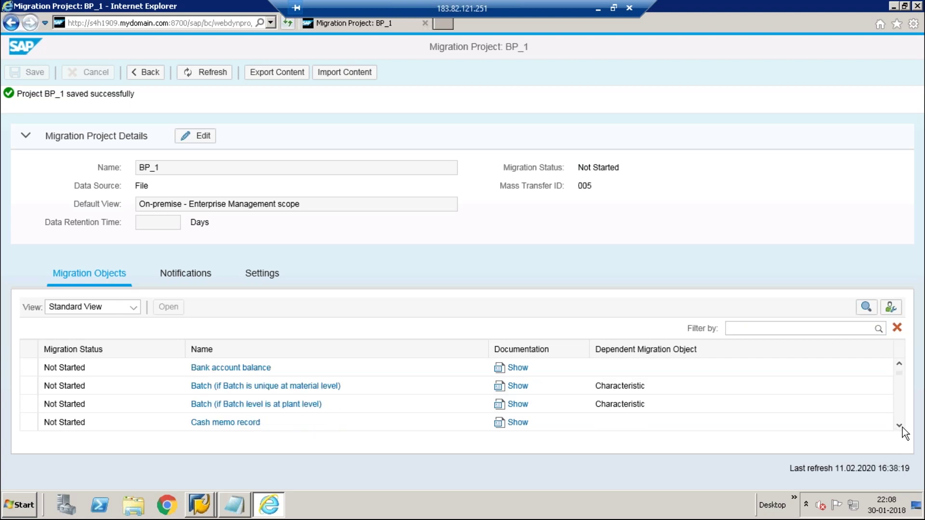
left_click(902, 428)
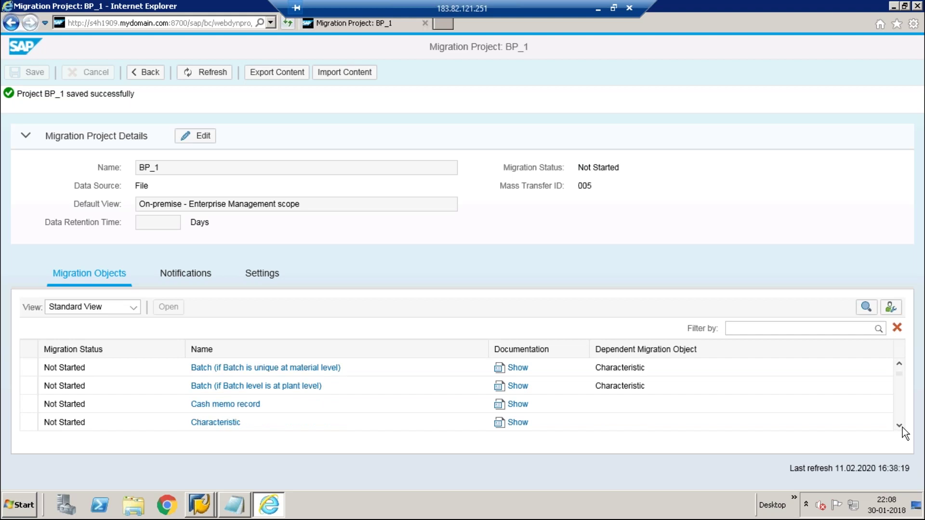
left_click(903, 428)
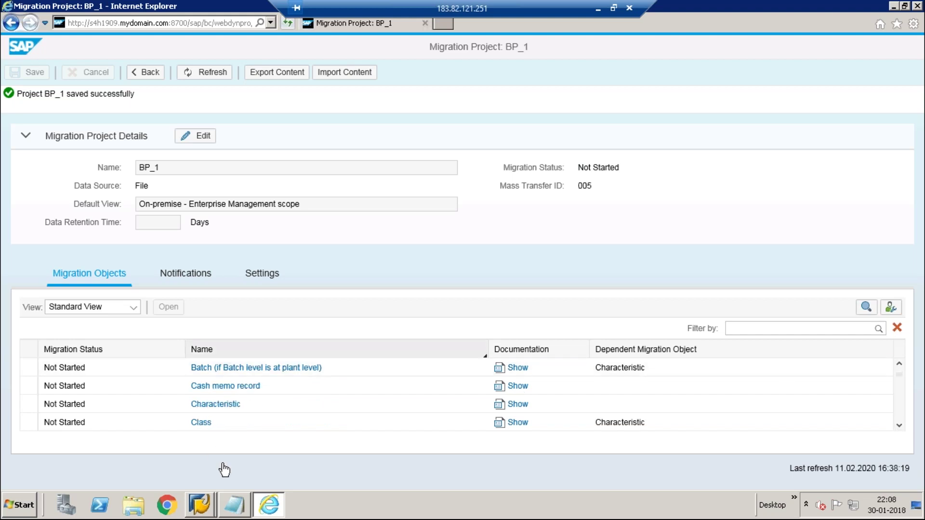
left_click(134, 307)
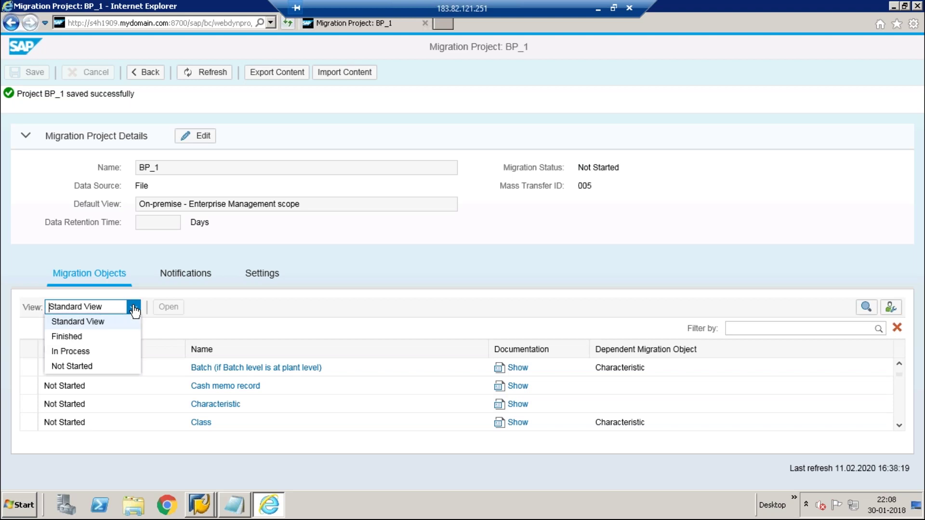
left_click(94, 321)
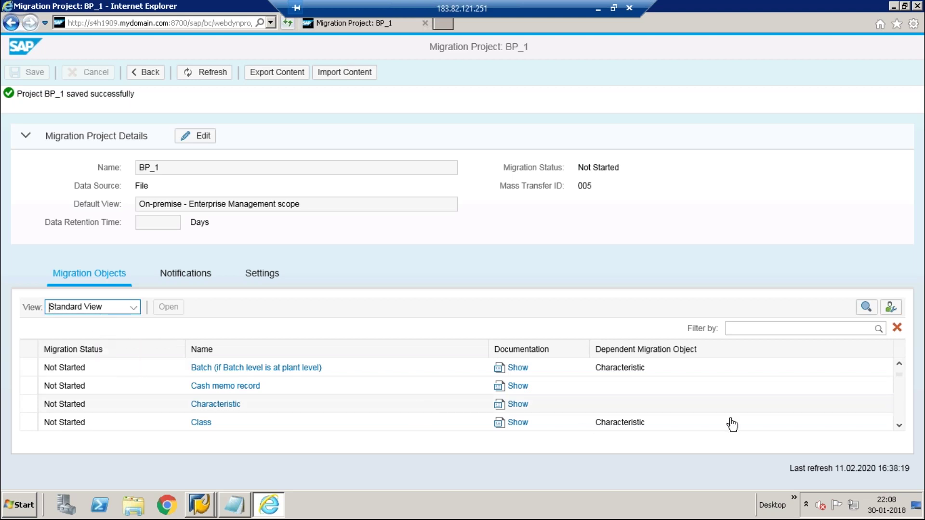
left_click(900, 426)
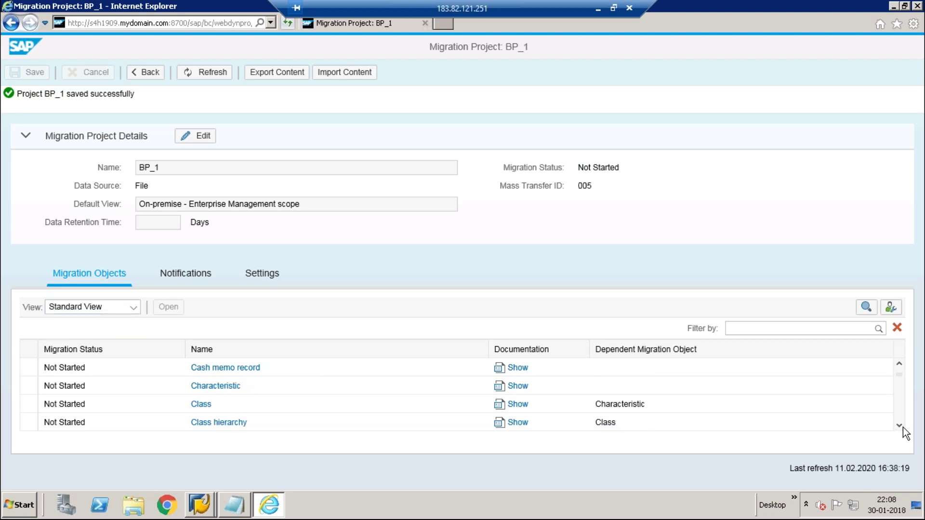
left_click(901, 426)
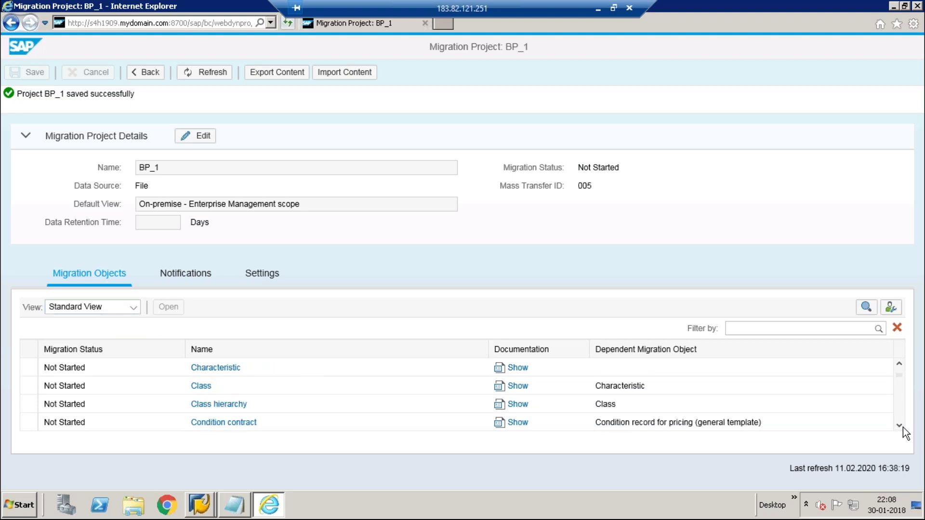
left_click(900, 426)
left_click(900, 426)
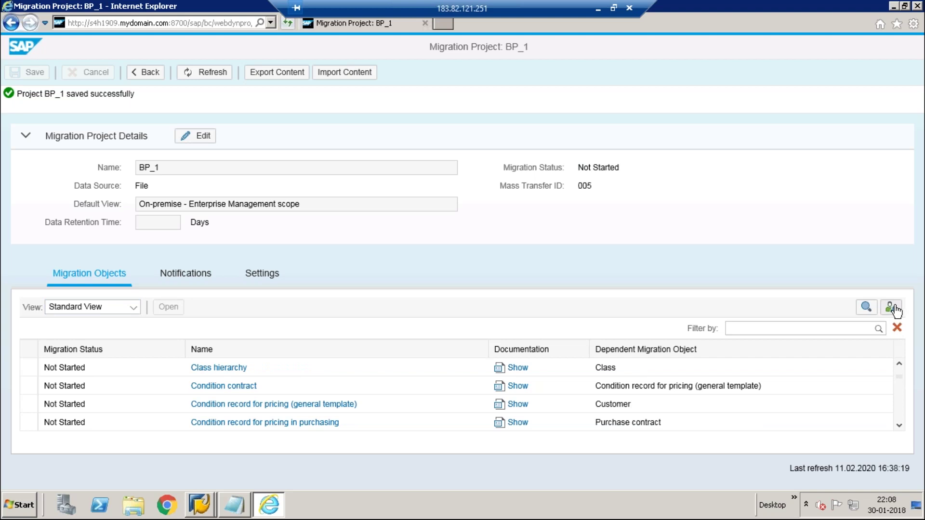
- Check the migration object table's column settings without changing them, and browse further through the object list and its dependencies
left_click(887, 313)
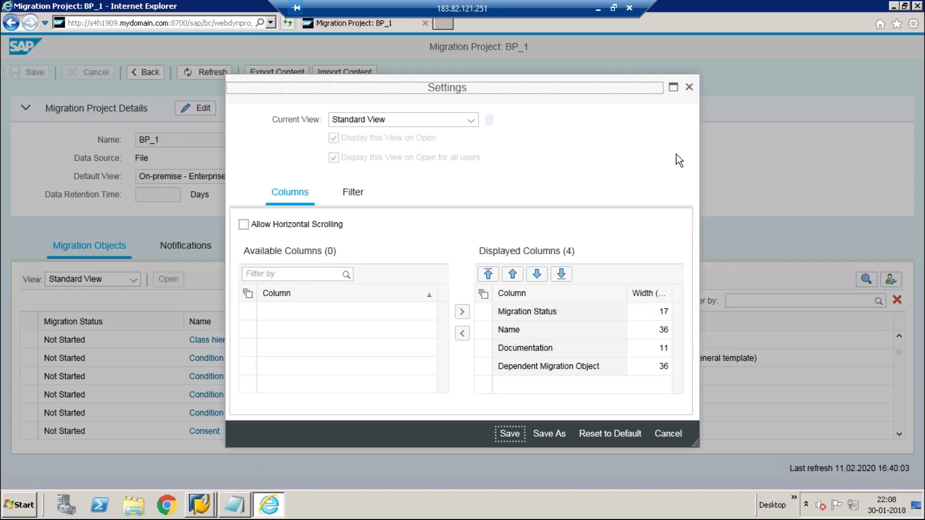
left_click(689, 87)
left_click(899, 434)
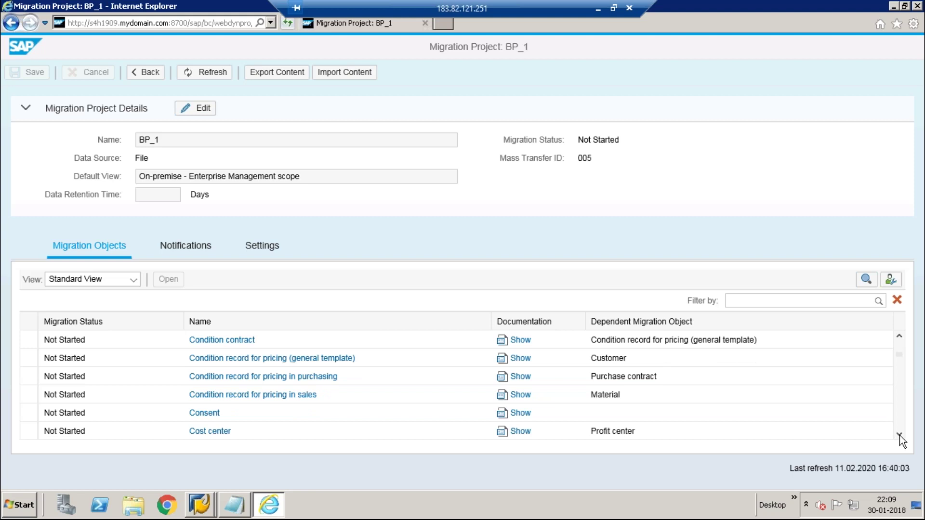
left_click(899, 435)
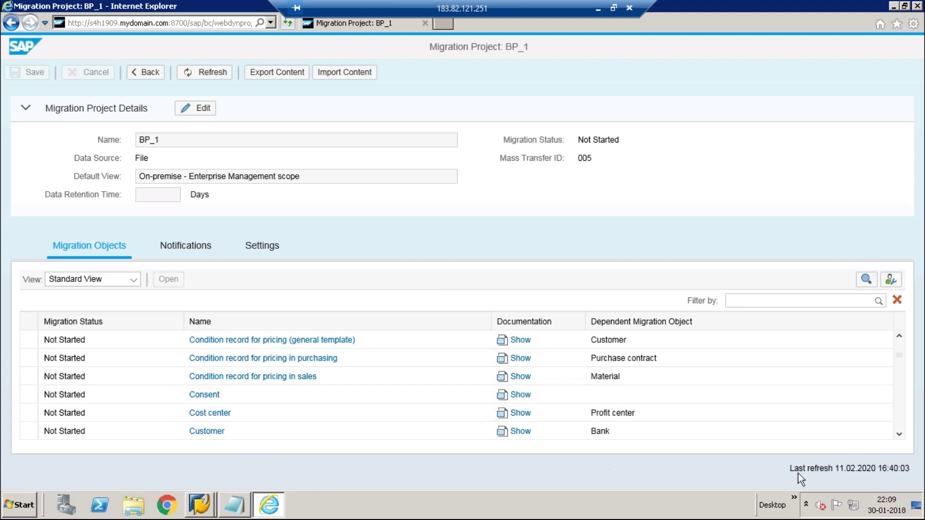
left_click(899, 434)
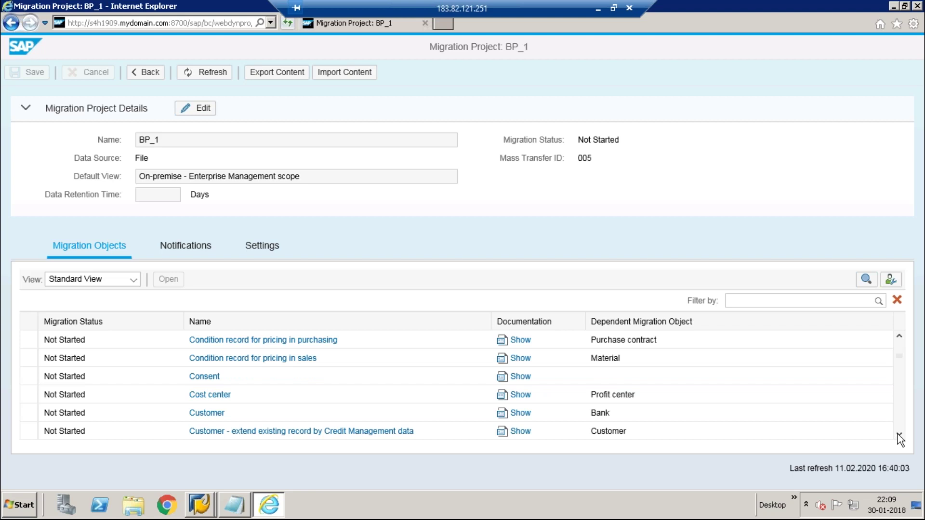
left_click(899, 434)
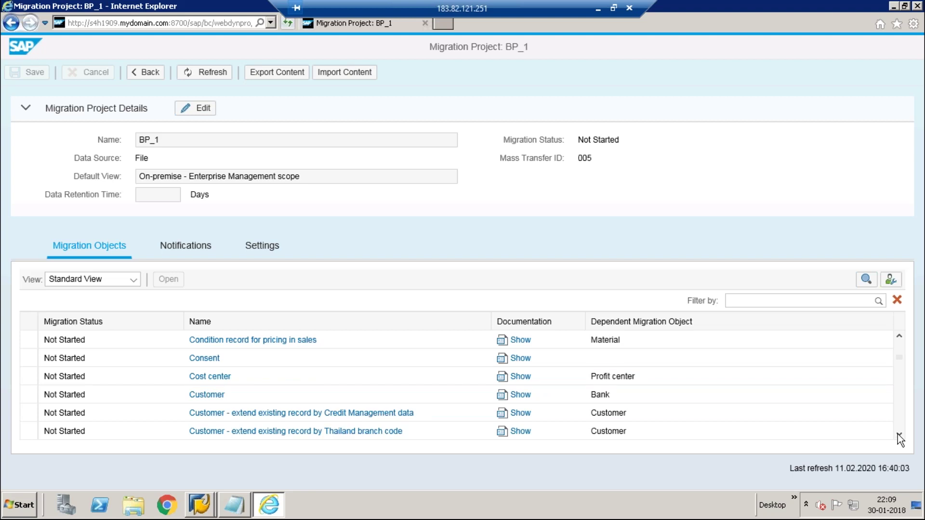
left_click(899, 434)
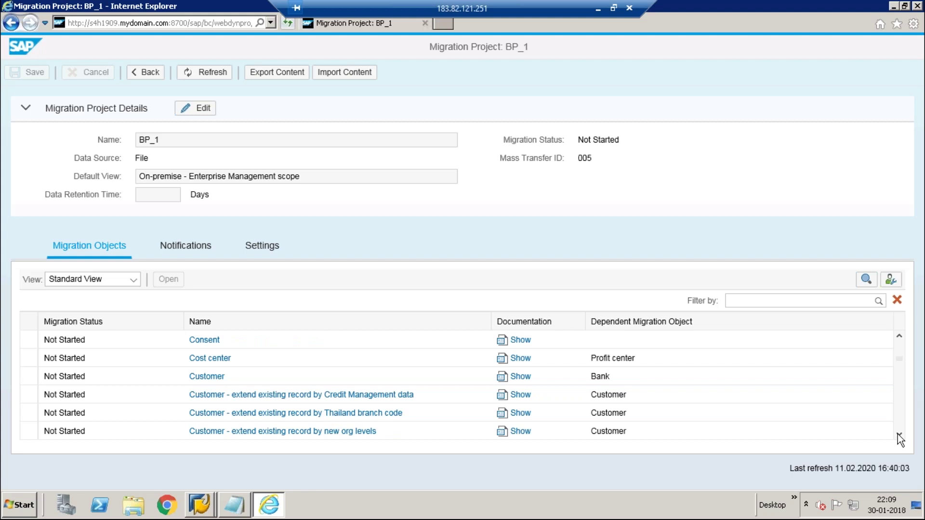
left_click(899, 435)
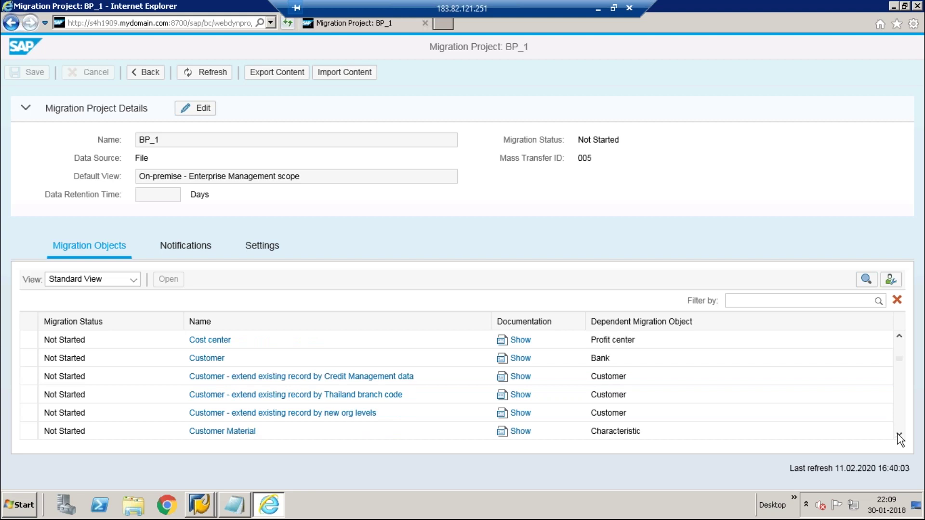
double_click(899, 434)
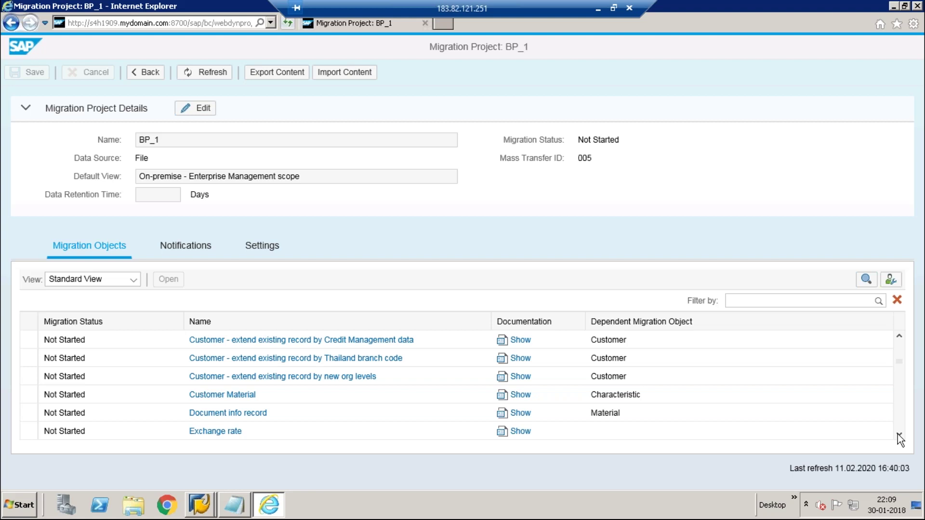
left_click(899, 435)
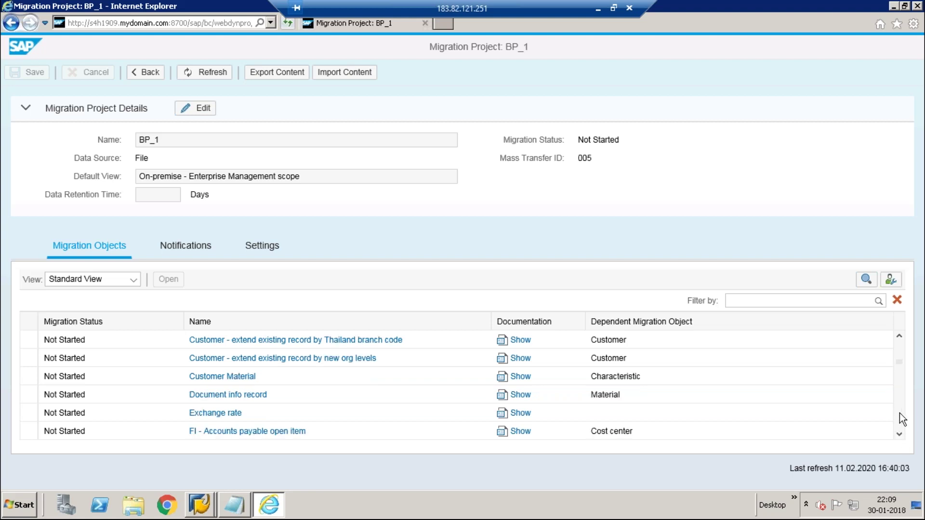
left_click(900, 414)
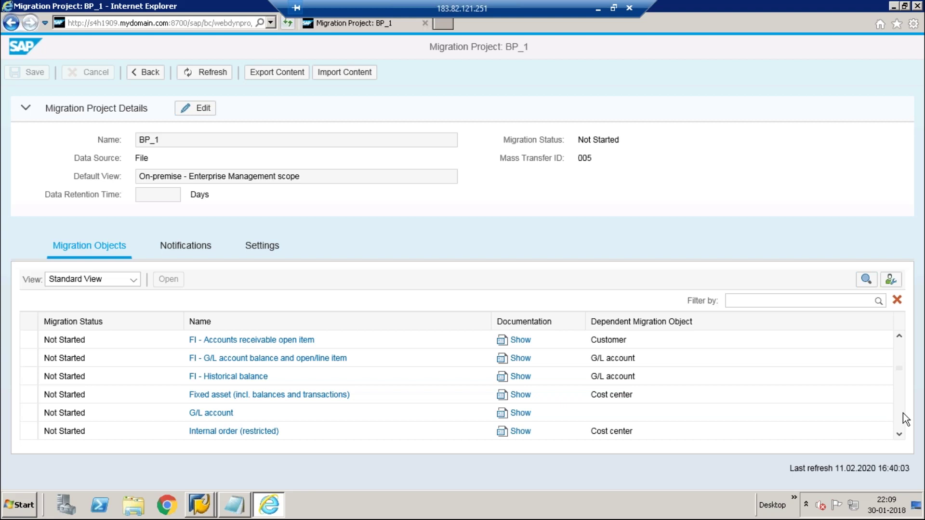
scroll(904, 417, "down", 15)
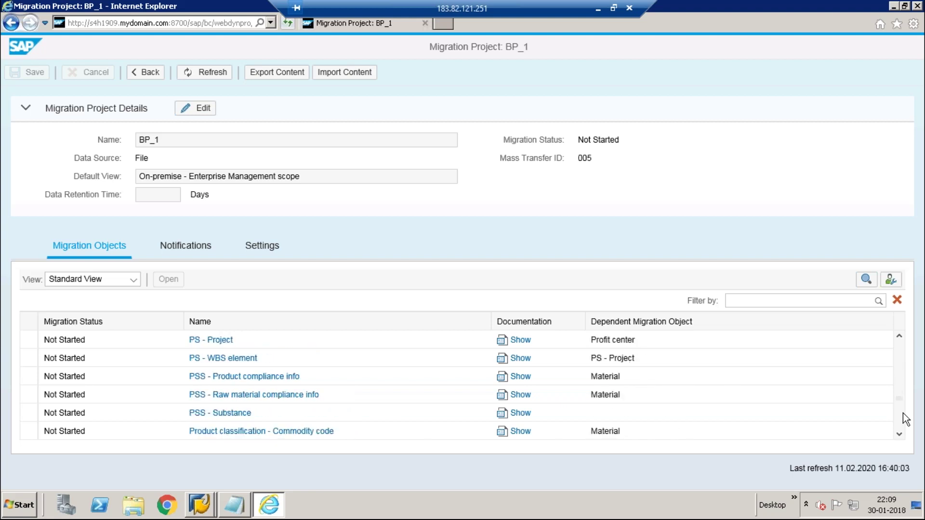
- Filter the migration objects by 'customer' and open the Customer migration object
left_click(730, 301)
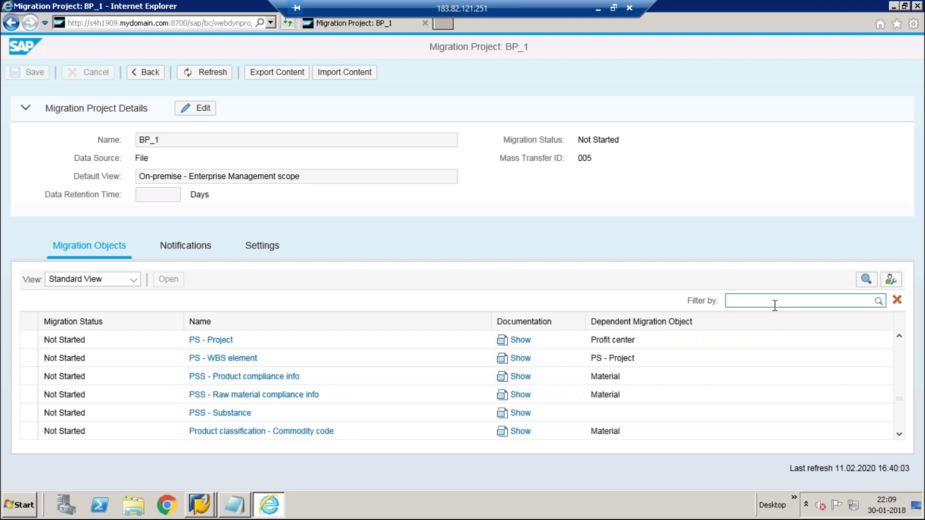
type("customer")
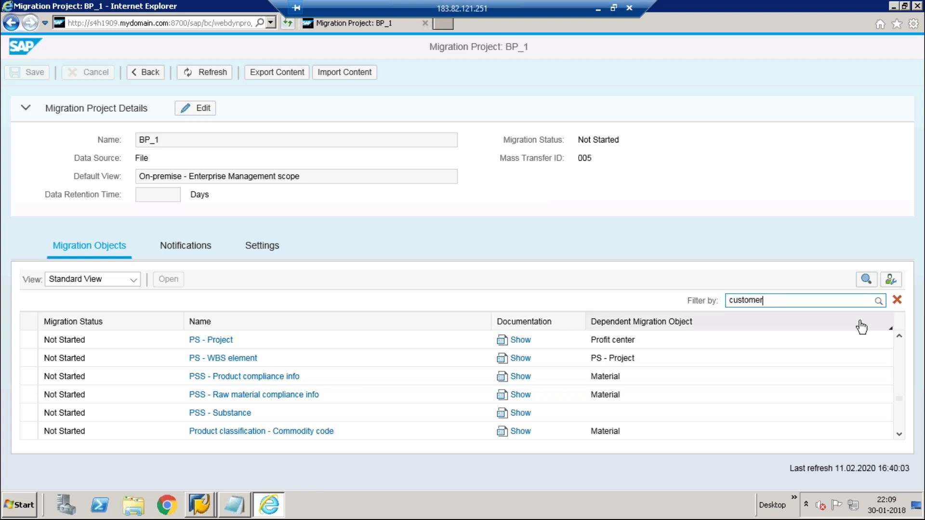
left_click(879, 301)
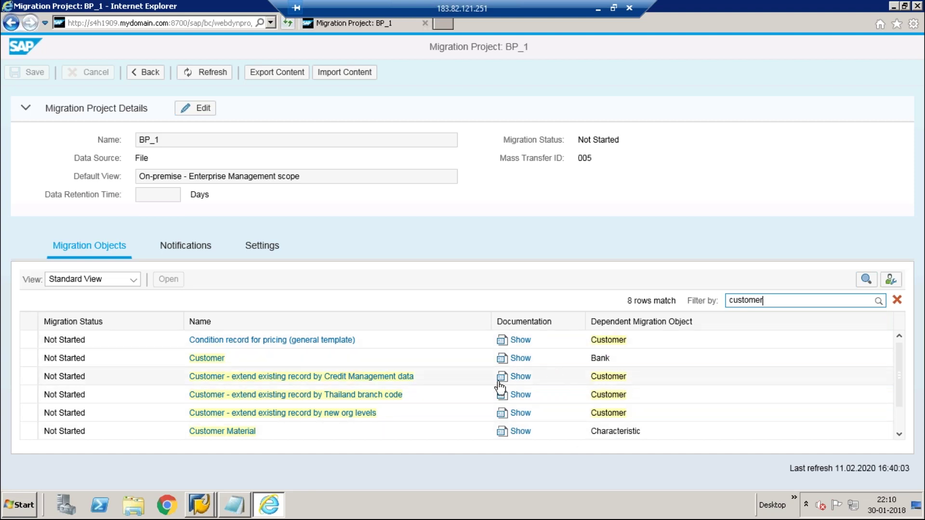
left_click(220, 361)
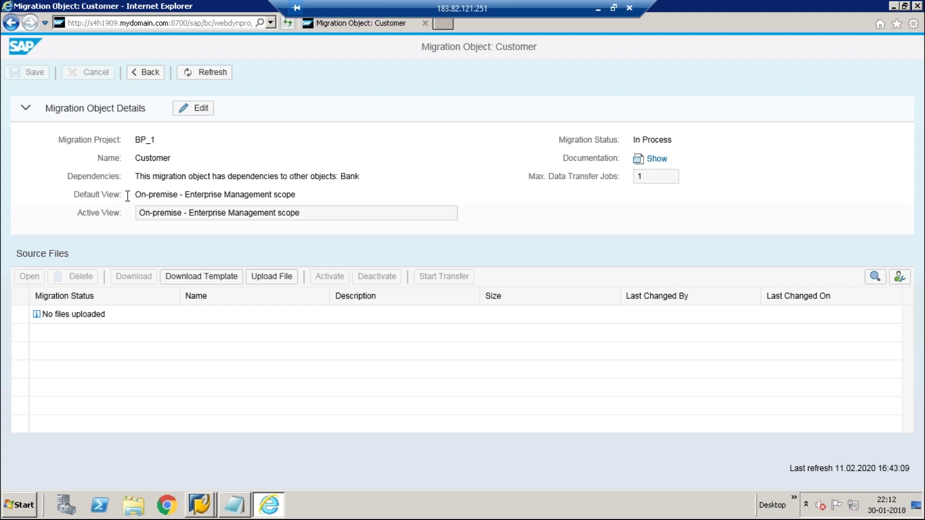
- Review the name, dependencies and default view in the Customer migration object's details
left_click_drag(136, 159, 173, 161)
left_click(146, 180)
left_click_drag(161, 185, 334, 199)
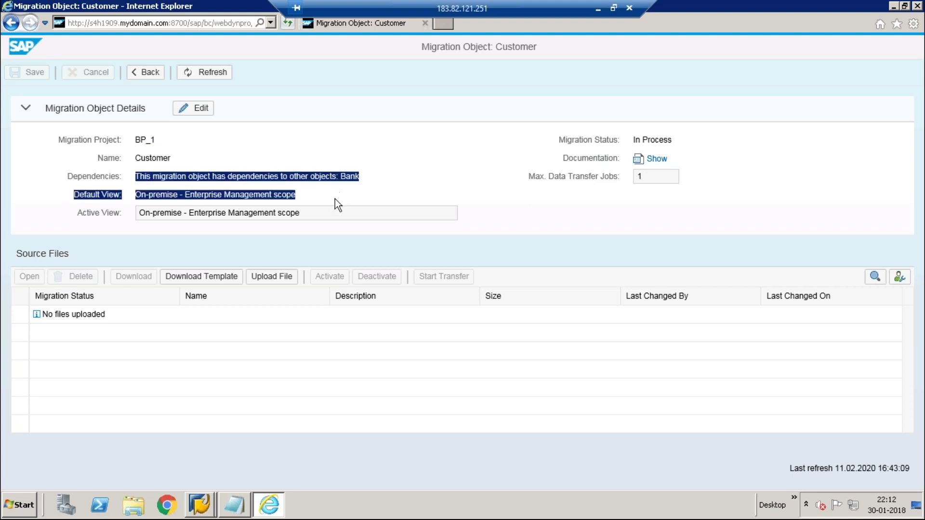
left_click(334, 199)
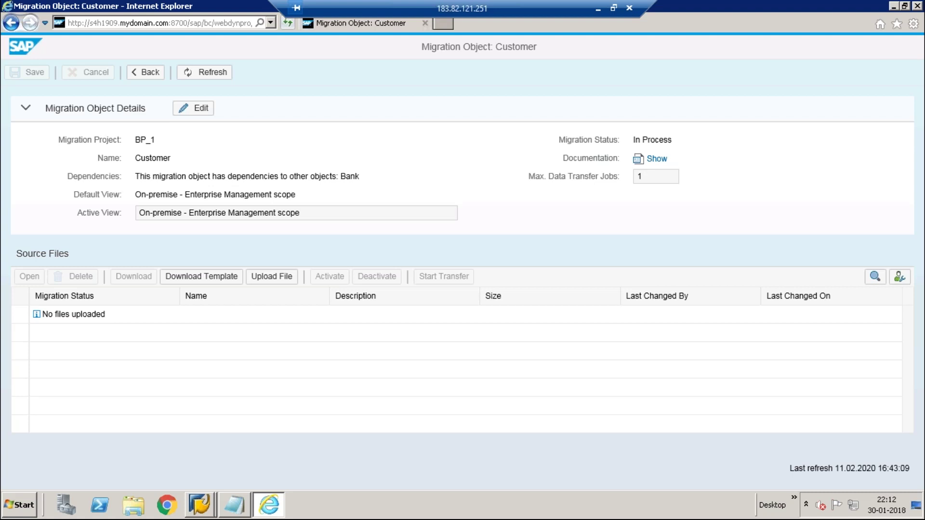
double_click(356, 177)
left_click(294, 359)
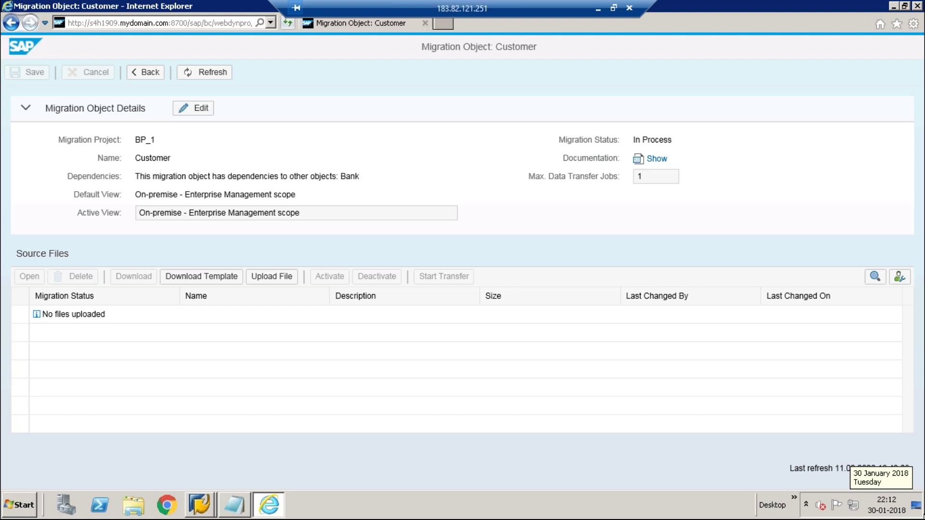
- Switch to the desktop, open the EN_CUSTO... source data workbook in Excel and remove the recovered files offered on opening
left_click(919, 512)
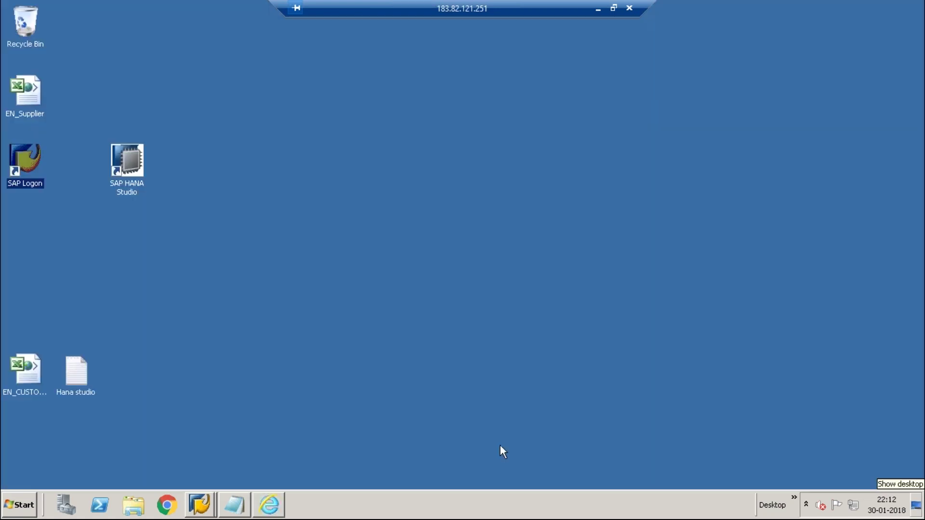
double_click(22, 366)
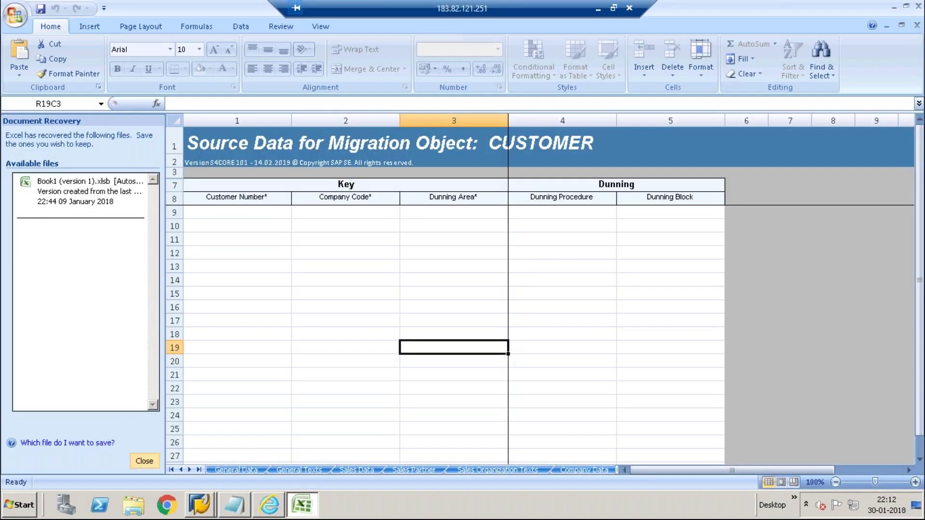
left_click(144, 462)
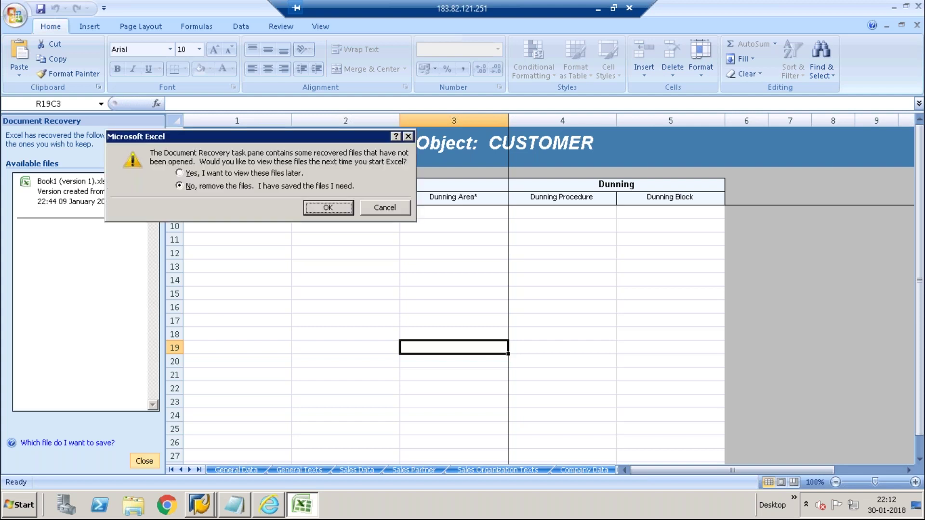
left_click(328, 208)
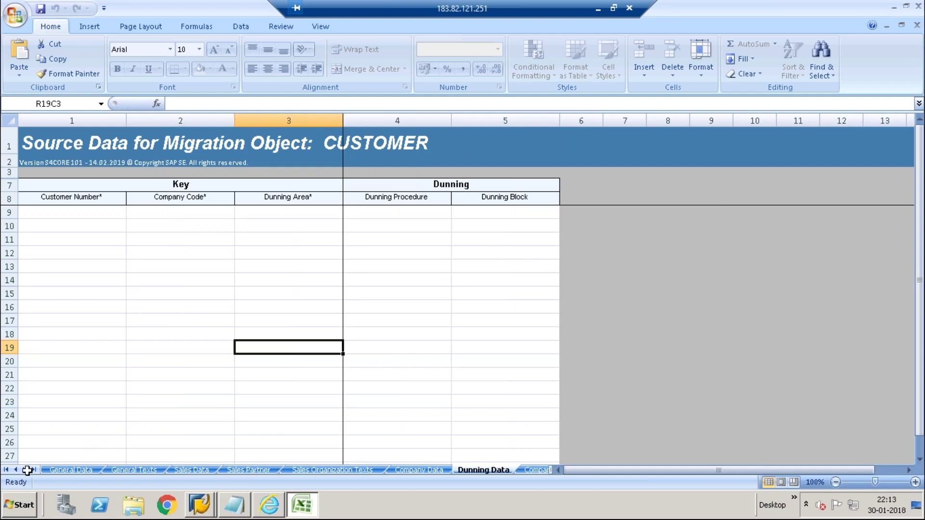
- Look through the General Data and Company Texts sheets of the customer workbook and open its Field List sheet
left_click(63, 469)
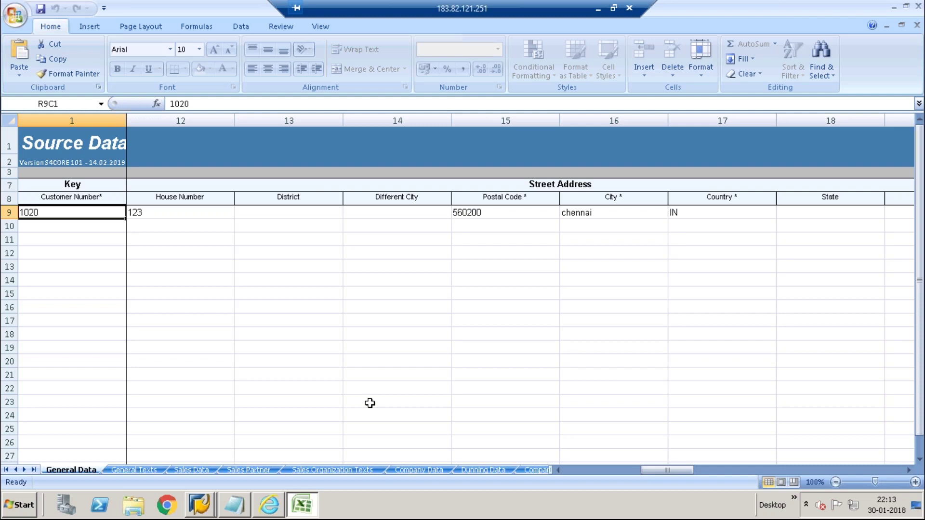
left_click(533, 471)
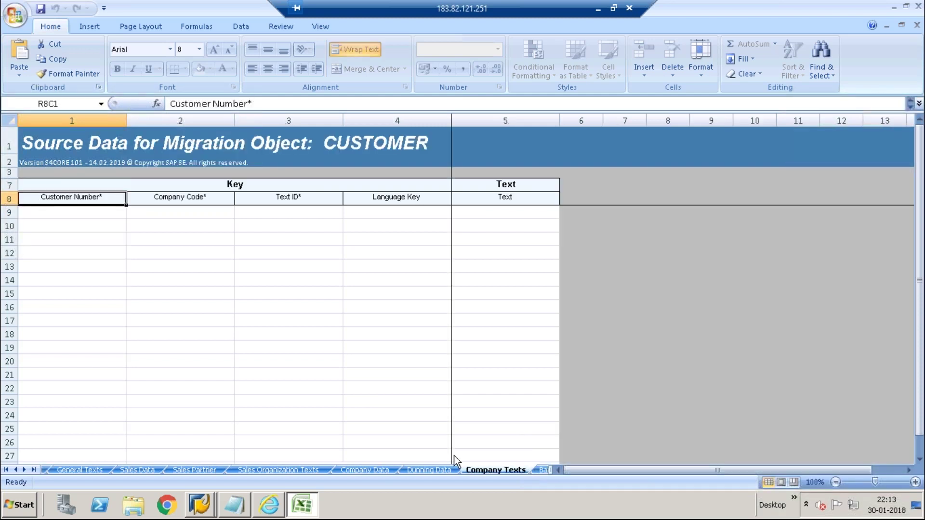
left_click(7, 471)
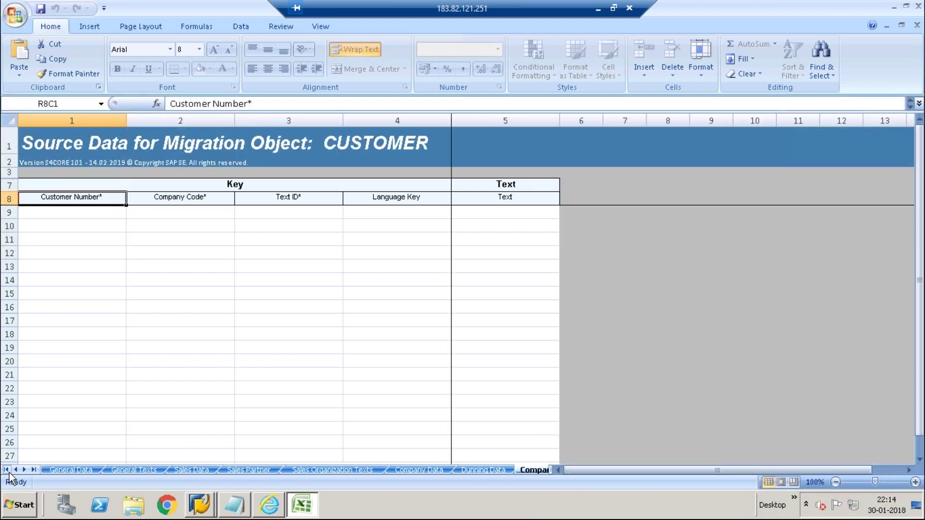
left_click(33, 470)
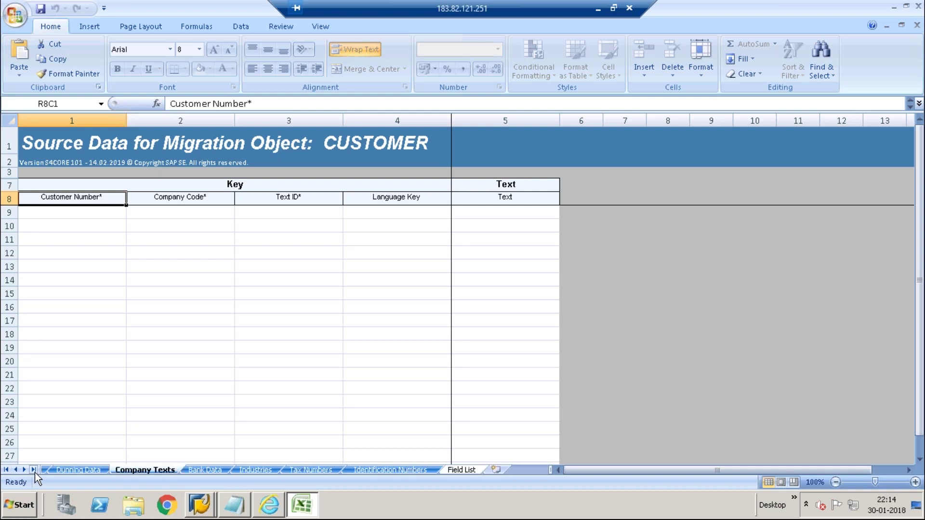
left_click(456, 469)
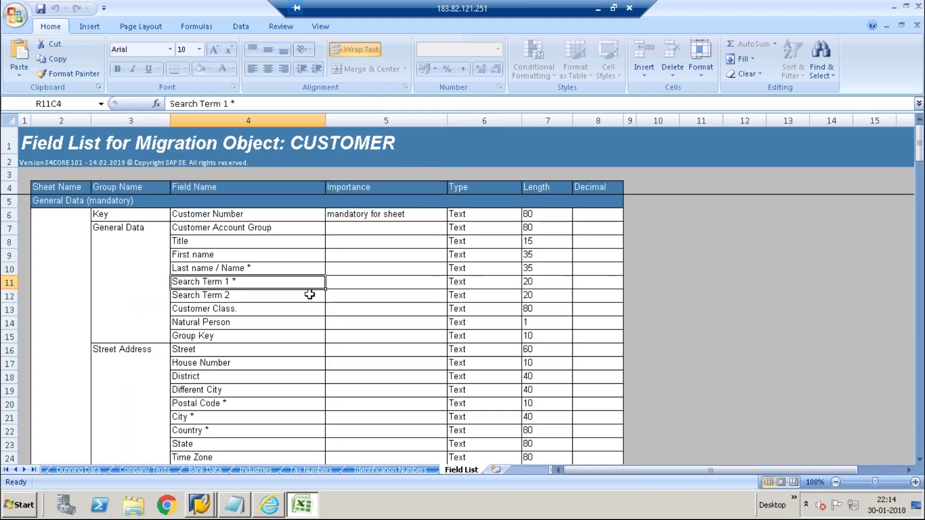
- Examine the General Data and Street Address fields in the Field List, including the starred fields, Title and the Decimal column
left_click(272, 270)
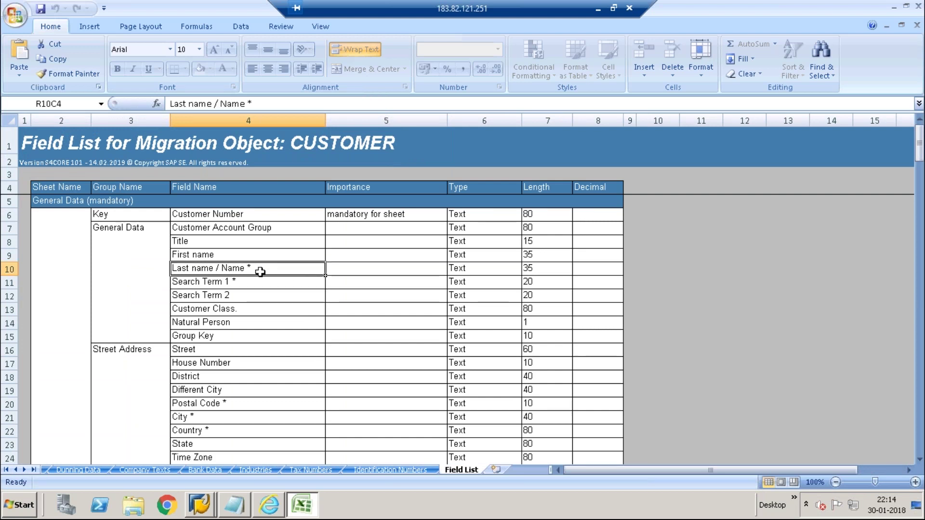
left_click(259, 282)
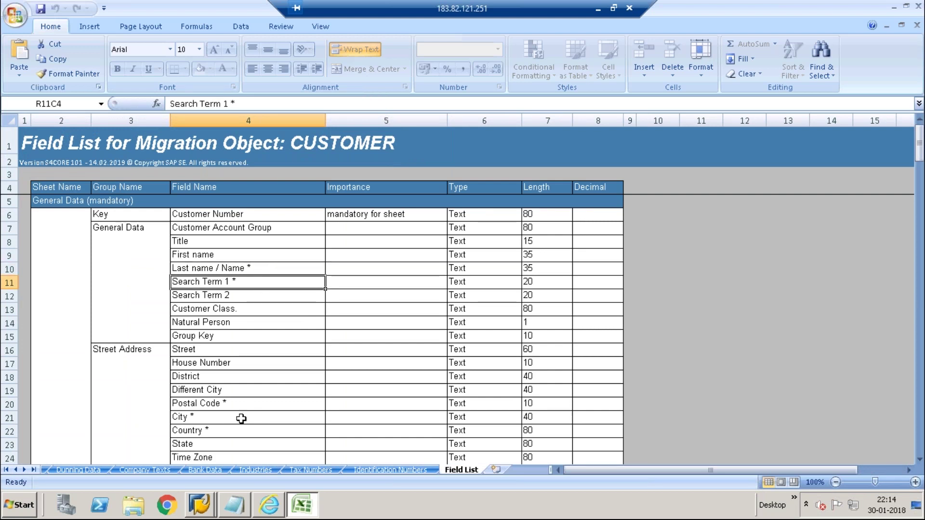
left_click(218, 436)
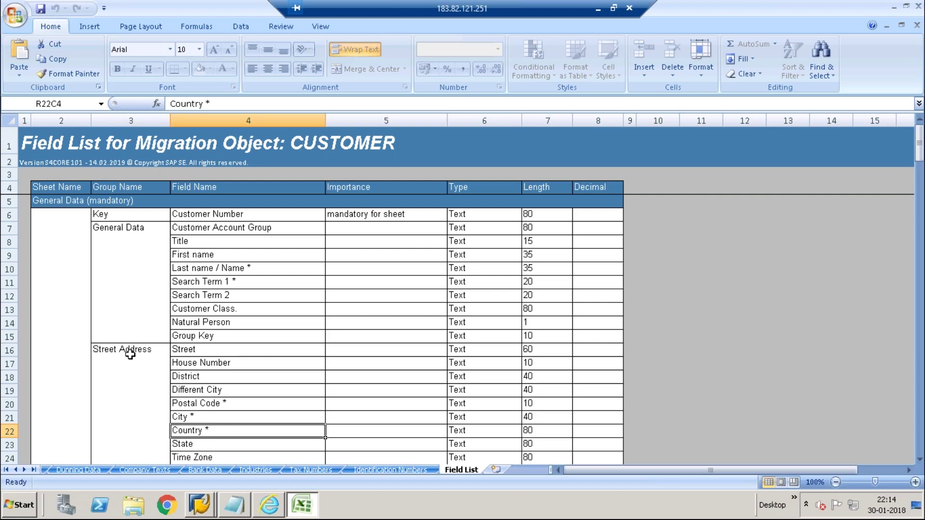
left_click(191, 248)
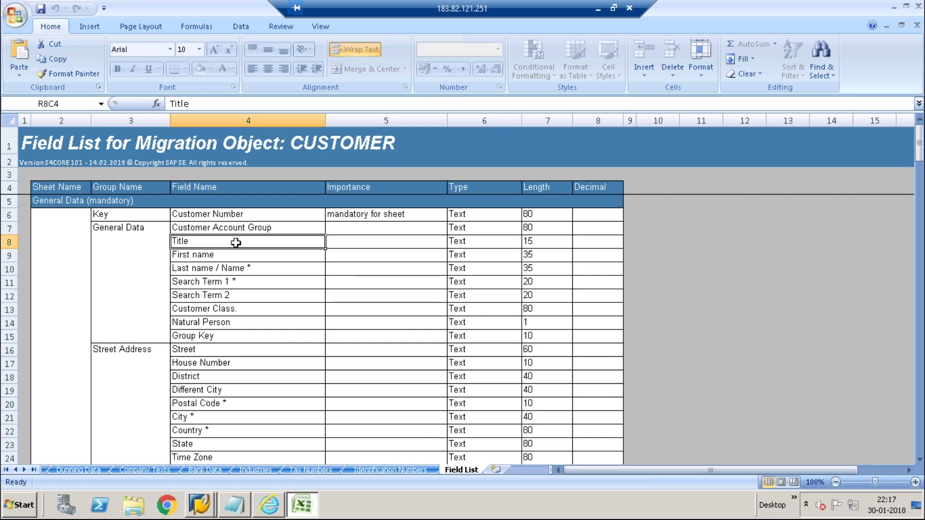
left_click(588, 217)
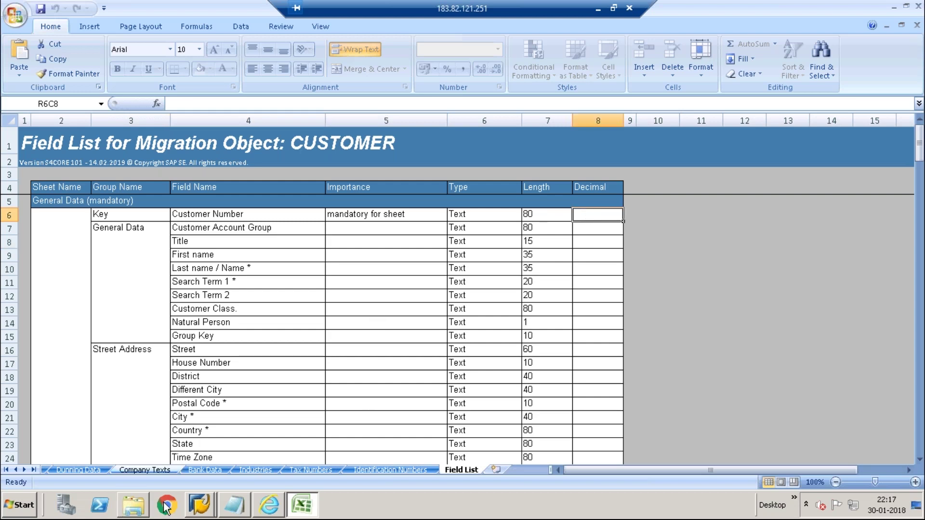
- Check the open SAP Easy Access and Customer migration object windows, and return to the General Data sheet in Excel
left_click(215, 510)
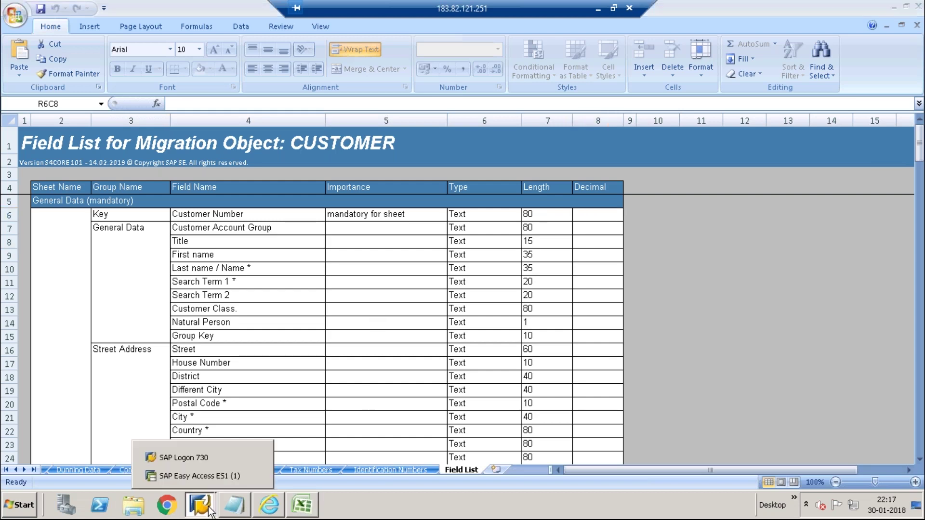
left_click(235, 472)
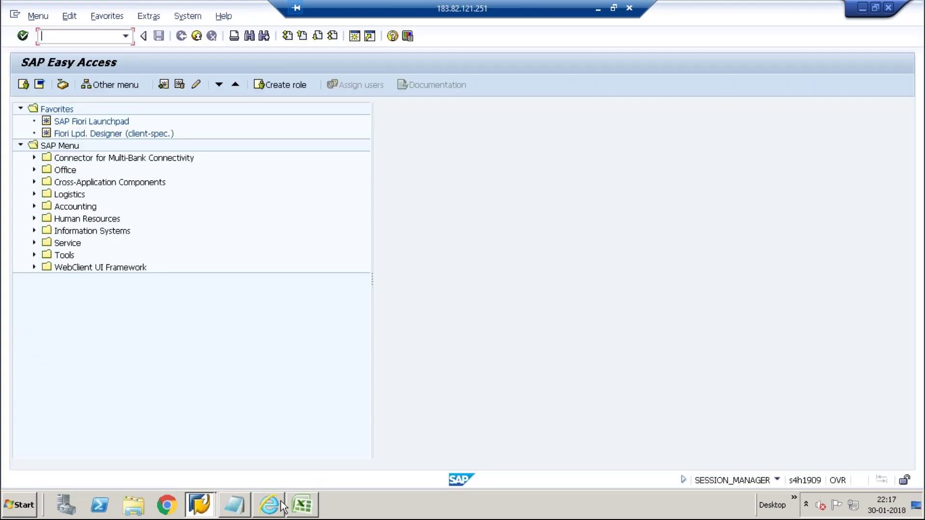
left_click(281, 501)
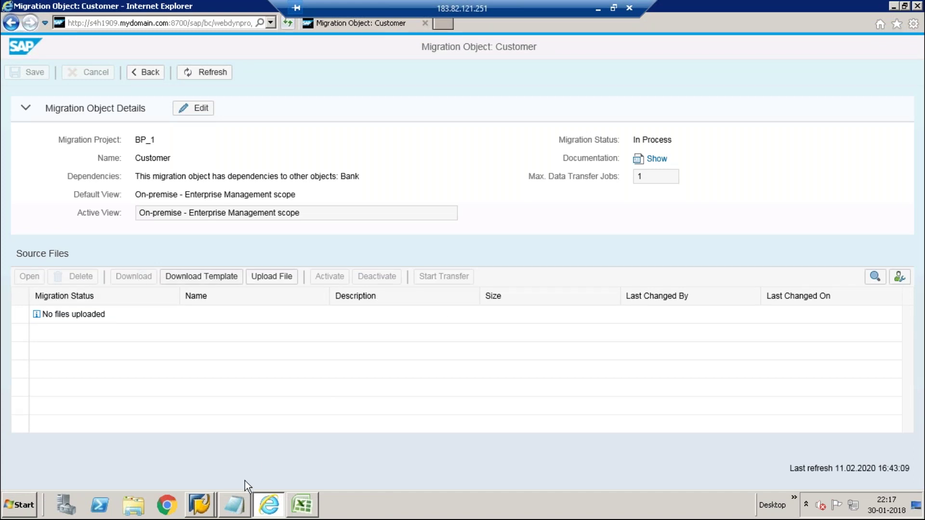
left_click(303, 515)
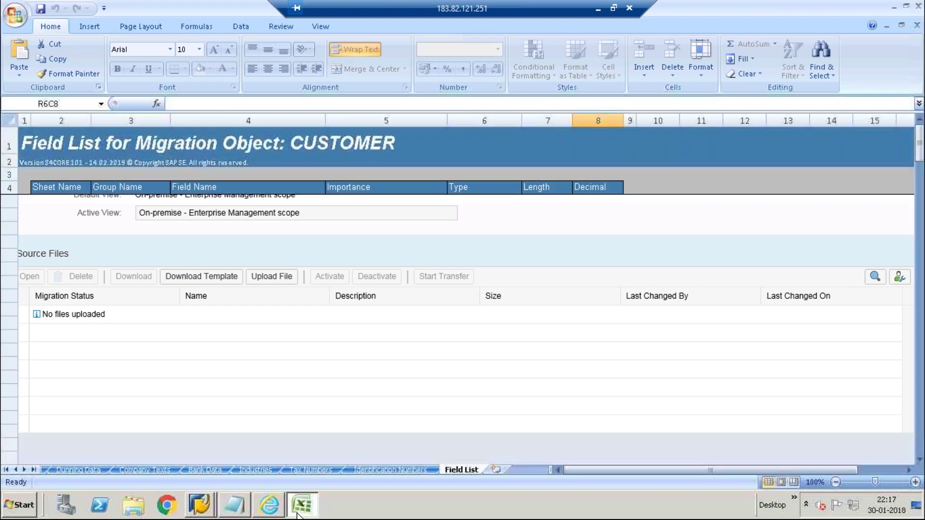
left_click(297, 515)
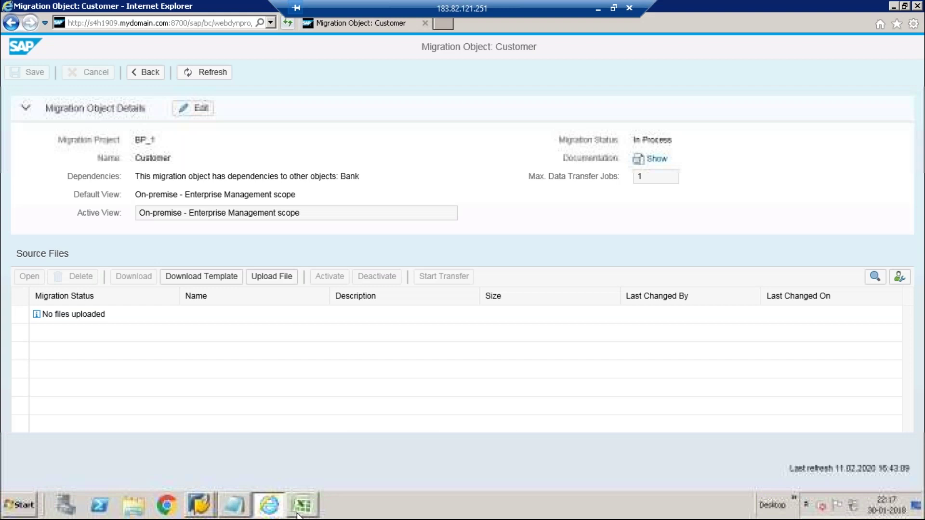
left_click(297, 516)
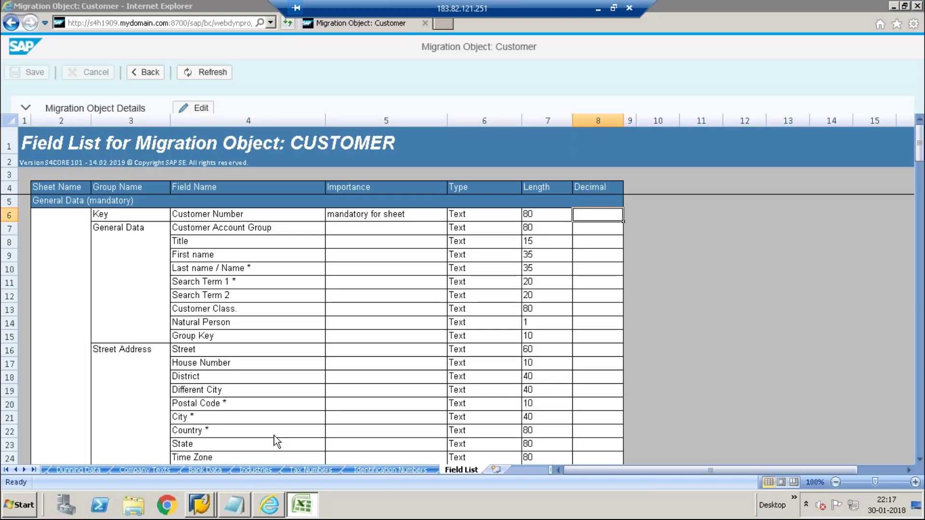
left_click(13, 473)
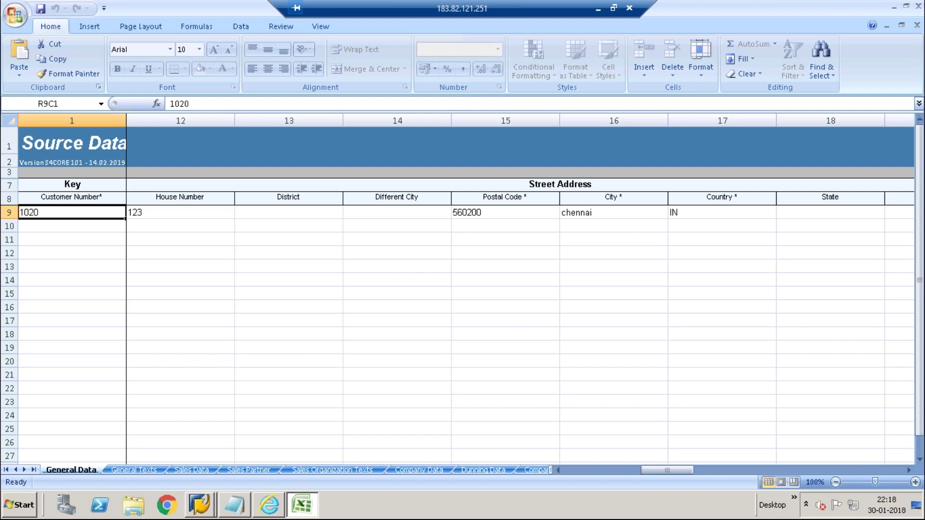
- Switch to SAP Easy Access, start transaction SE16 and display the entries of table KNA1
left_click(200, 505)
left_click(208, 477)
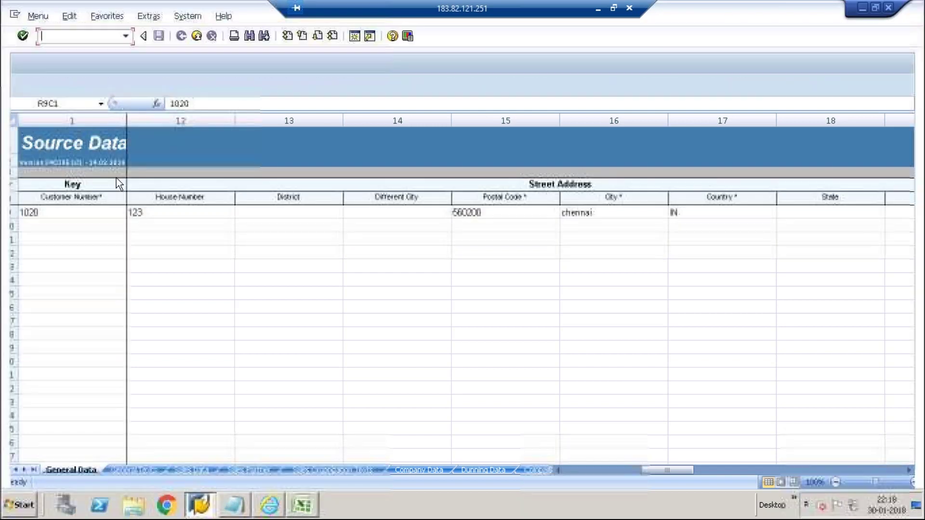
type("/nse16")
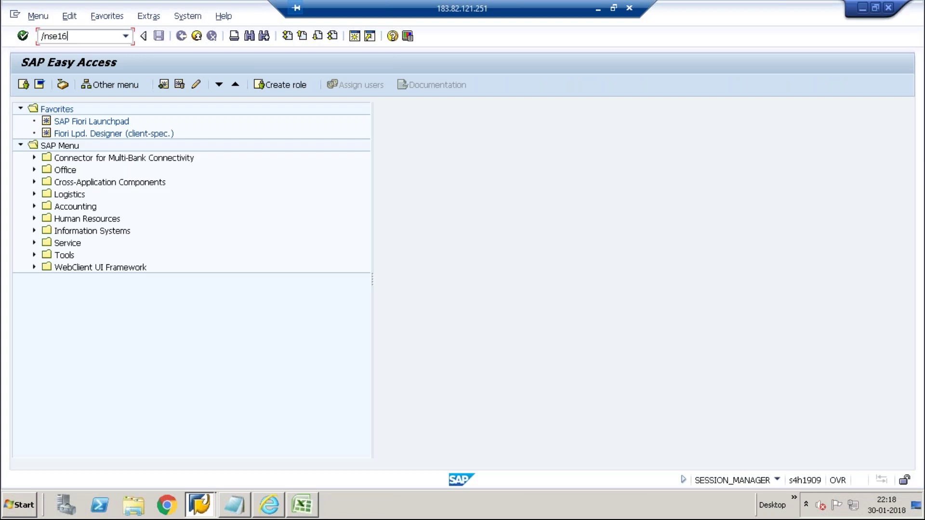
key("Return")
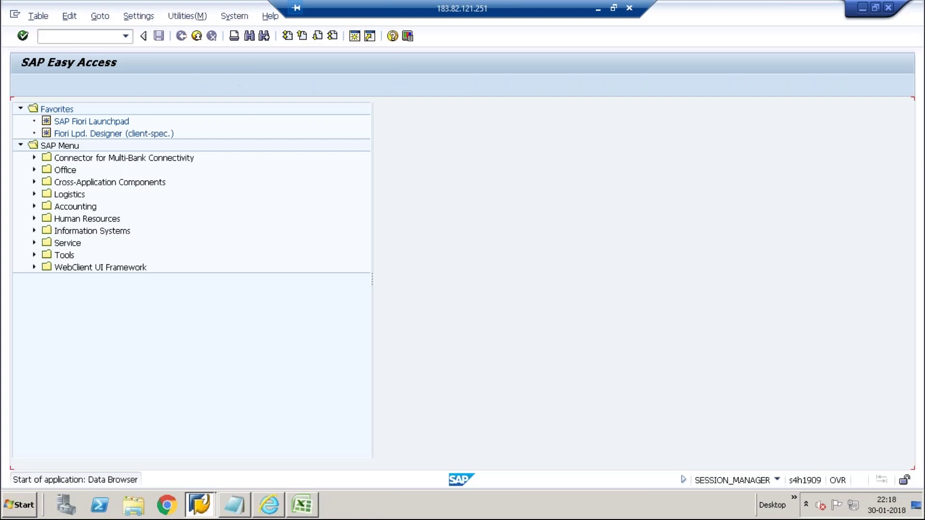
type("KNA1")
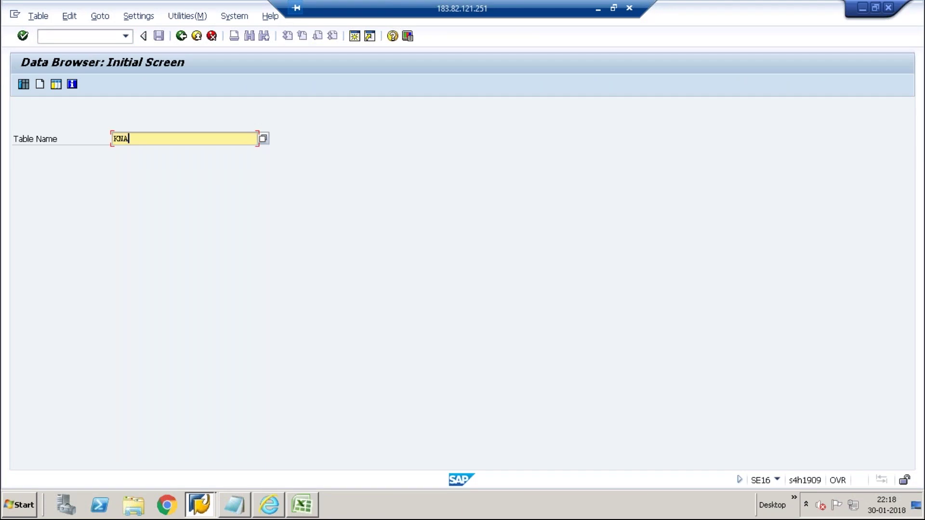
key("Return")
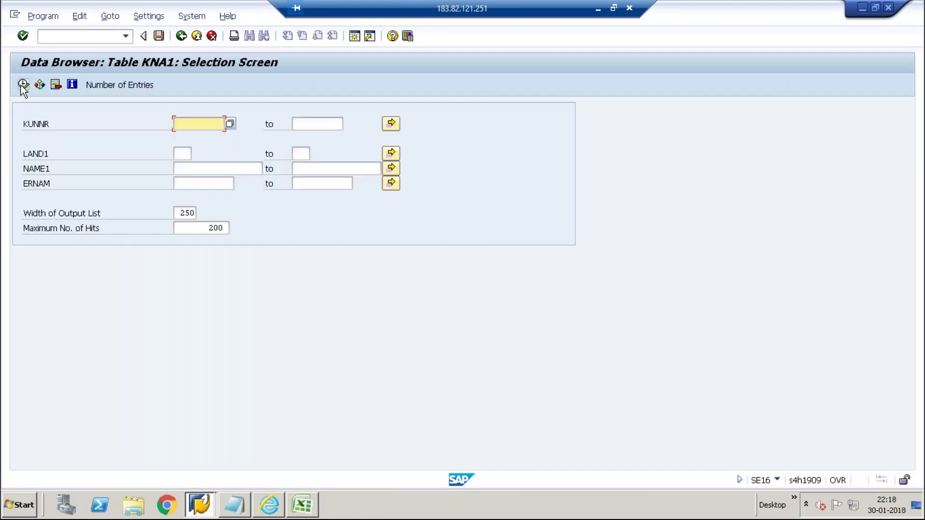
left_click(23, 85)
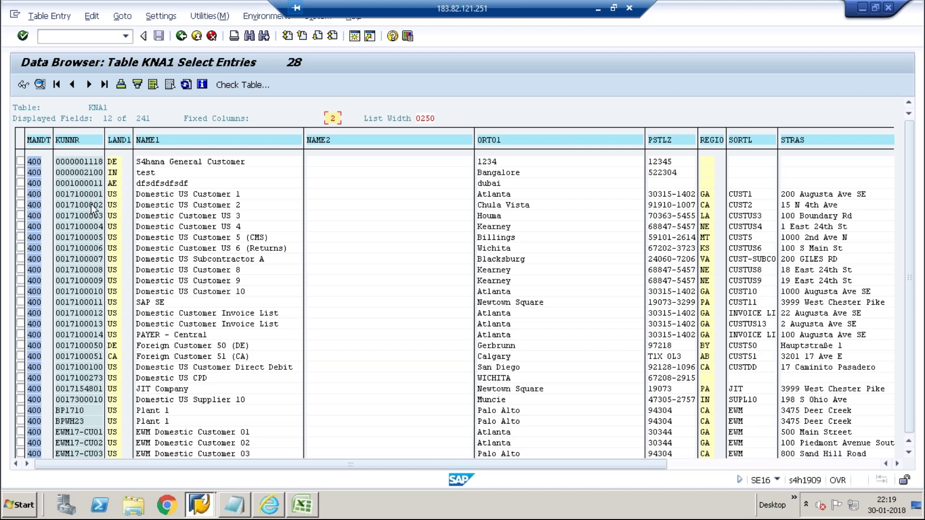
- Compare the KNA1 customer numbers with the Excel template and enter a new, unused customer number in the General Data record
key("alt+Tab")
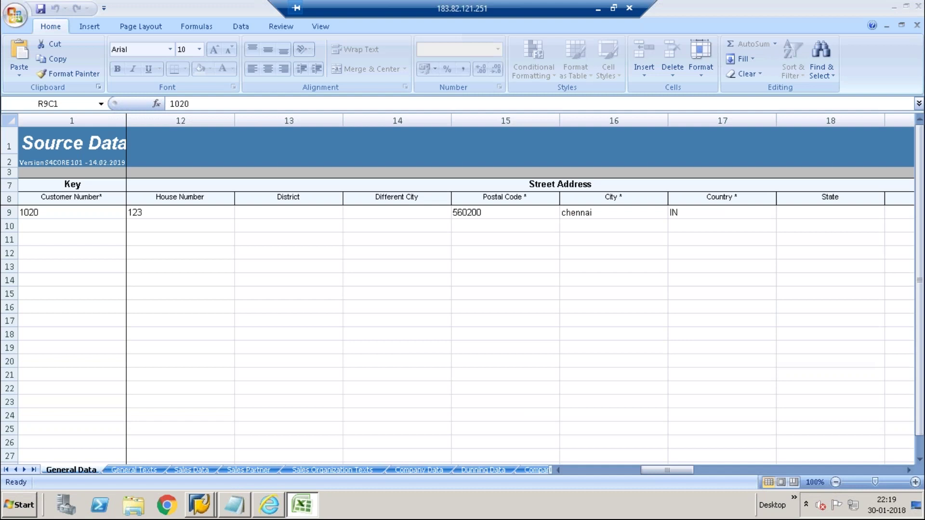
key("alt+Tab")
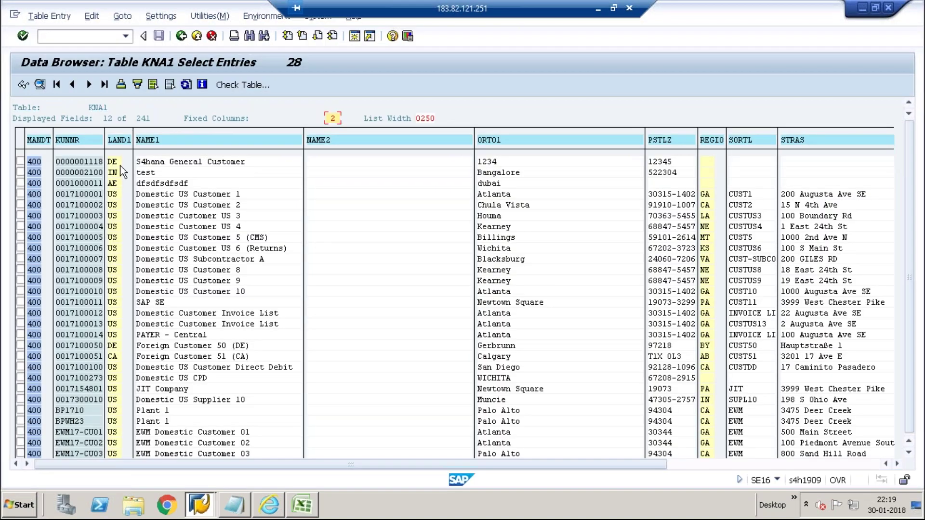
key("alt+Tab")
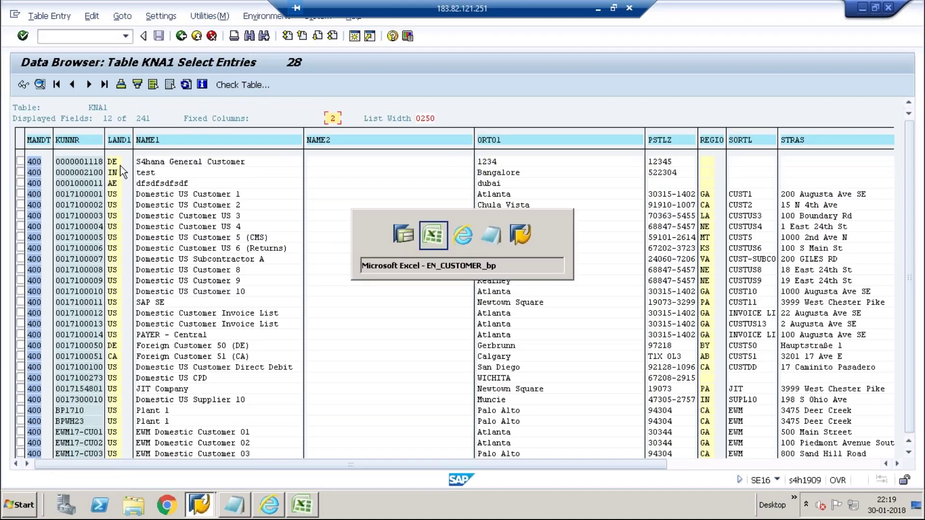
type("111")
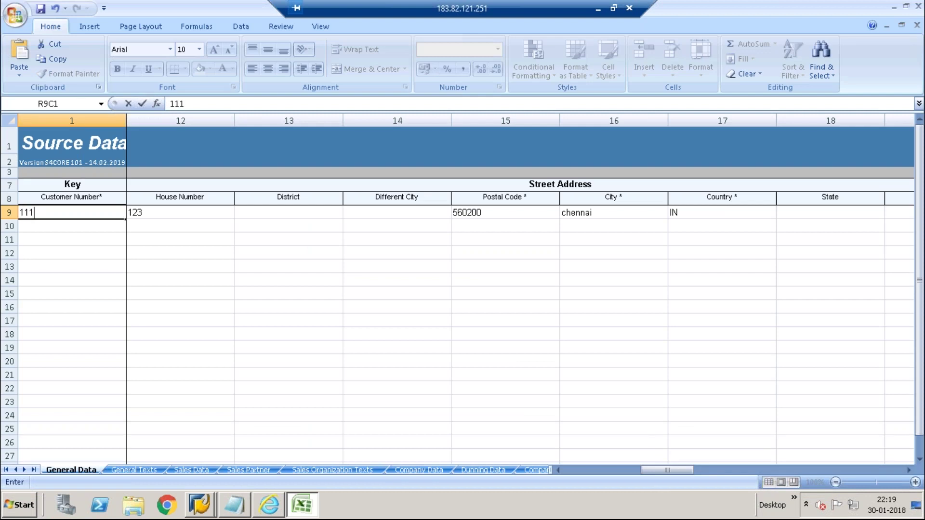
key("BackSpace")
type("20")
key("alt+Tab")
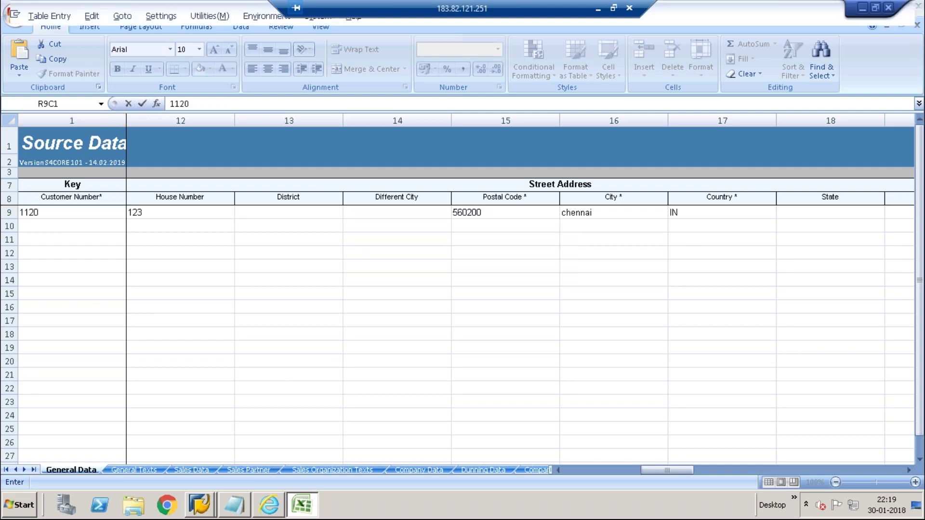
key("alt+Tab")
key("Tab")
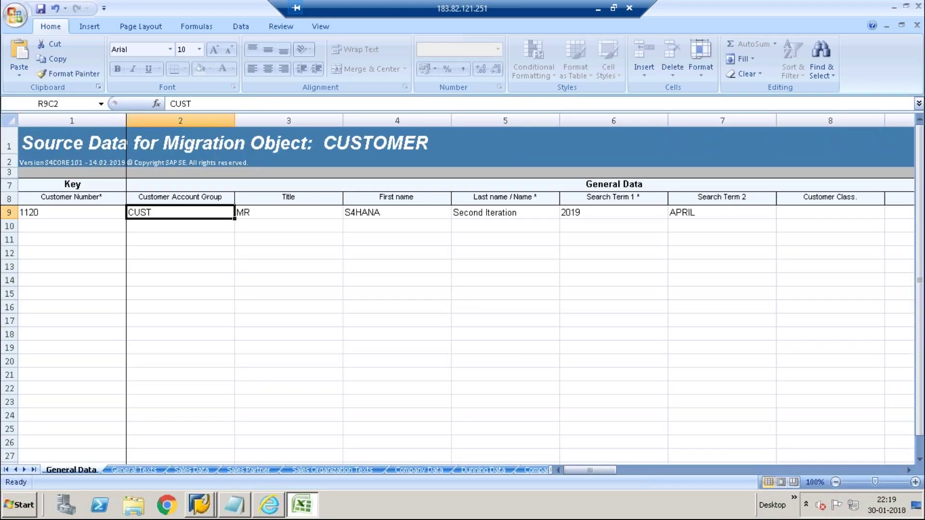
- Set Search Term 1 to 2020 and Search Term 2 to Feb in the General Data customer record
key("Tab")
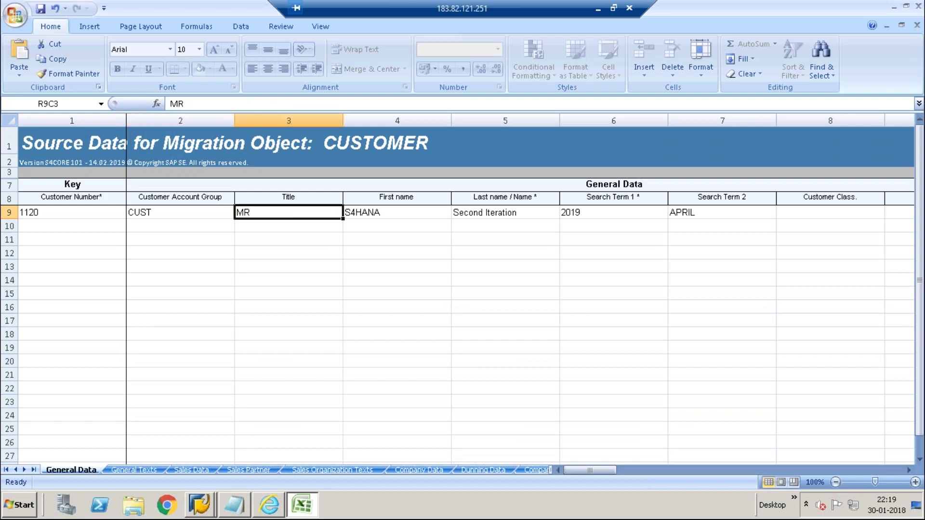
key("Tab")
key("Tab")
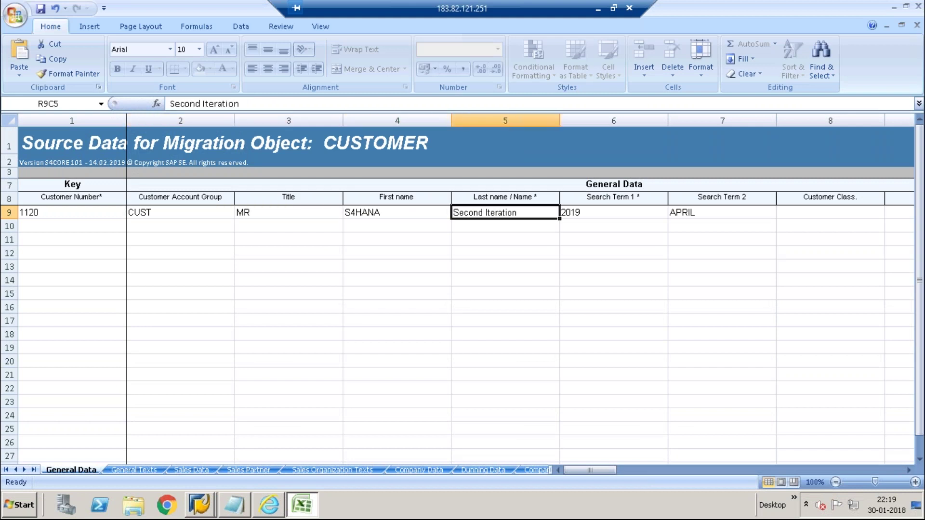
key("Tab")
type("2020")
key("Tab")
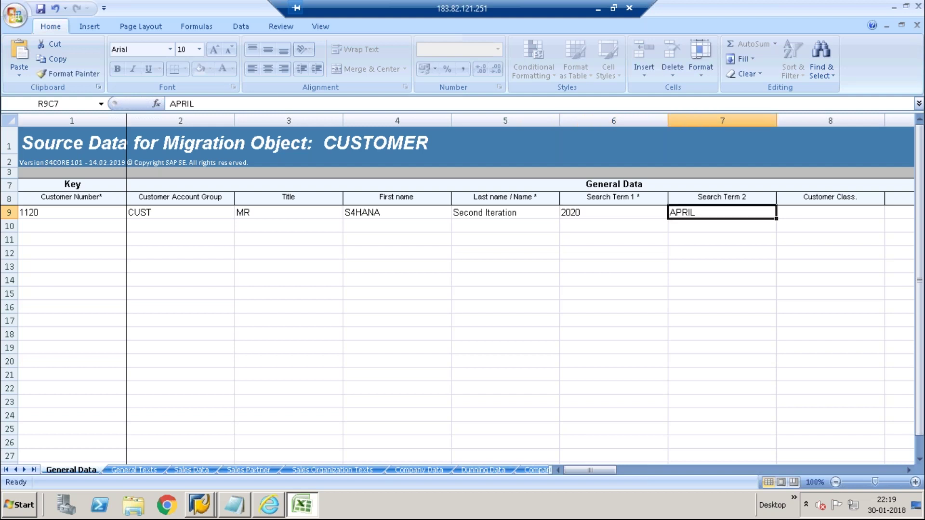
type("Feb")
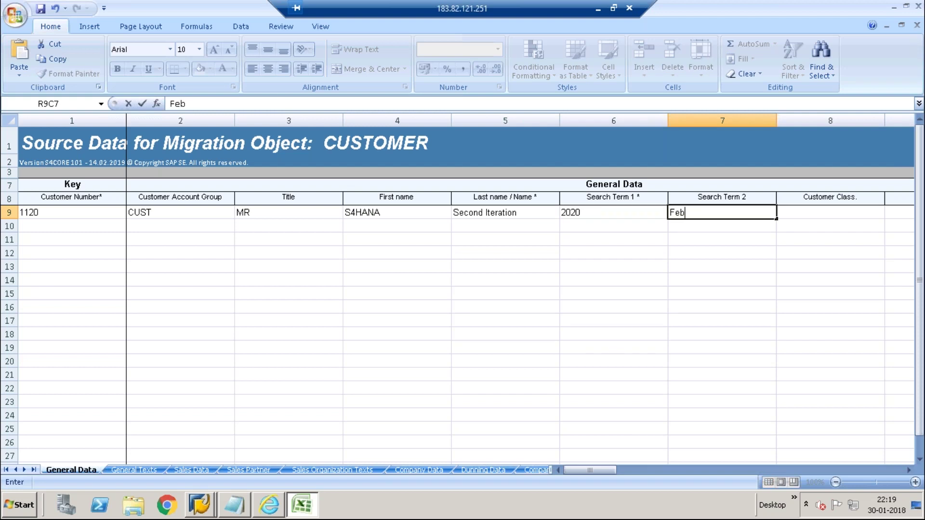
key("Tab")
- Set the City to bangalore in the street address of the General Data customer record
key("Tab")
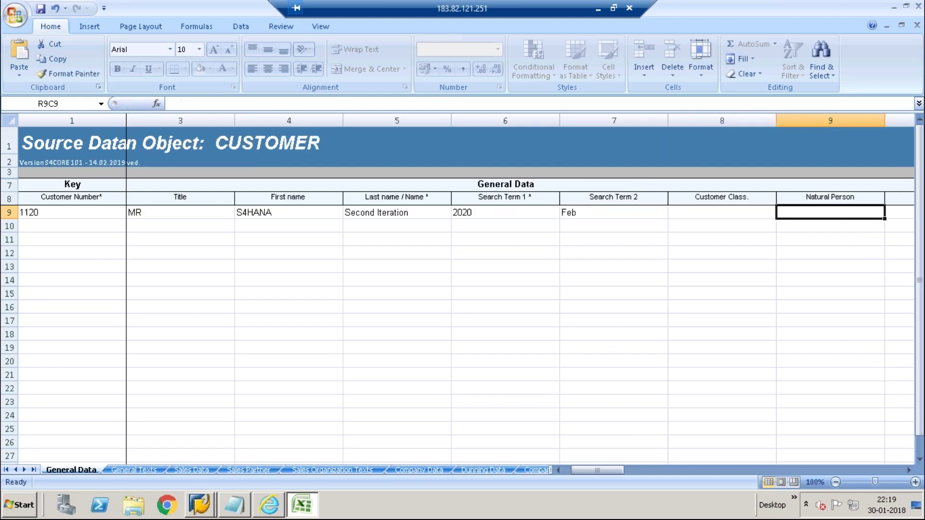
key("Tab")
key("Tab")
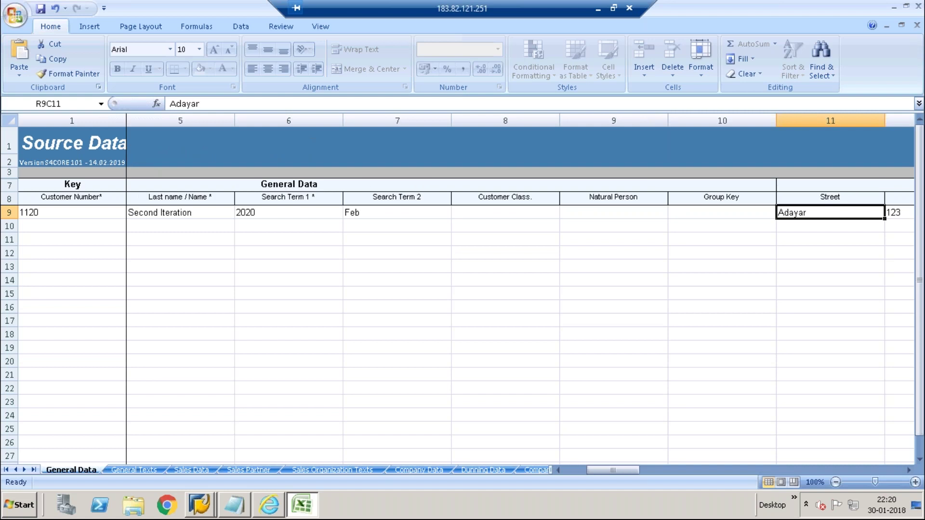
key("Tab")
key("Tab")
key("Tab")
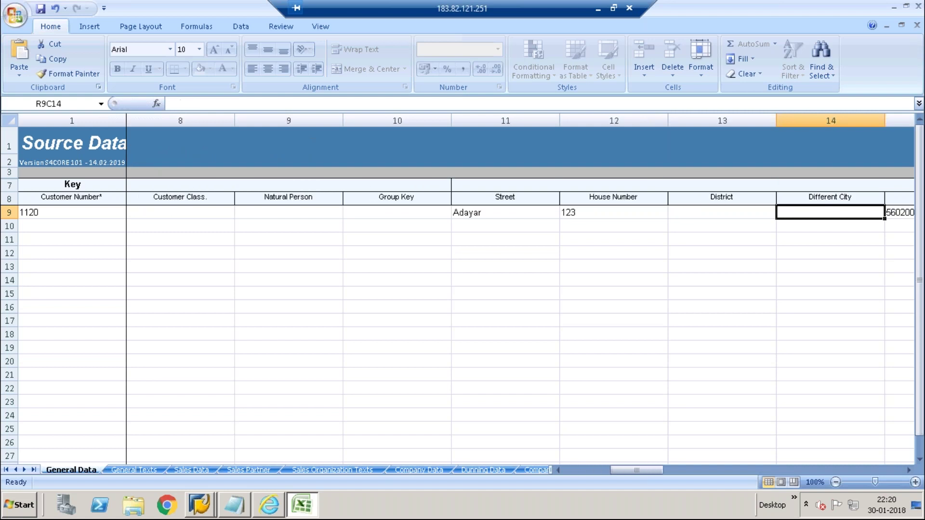
key("Tab")
key("Tab")
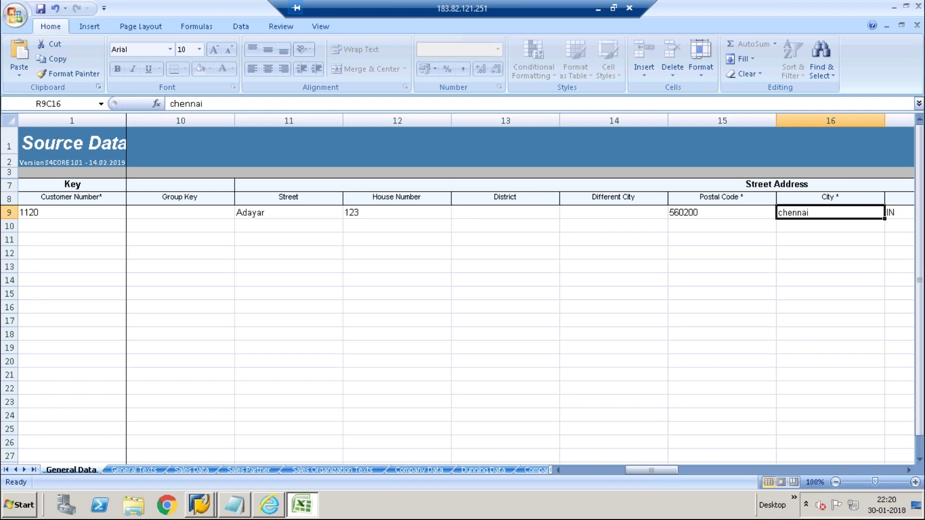
type("bangalore")
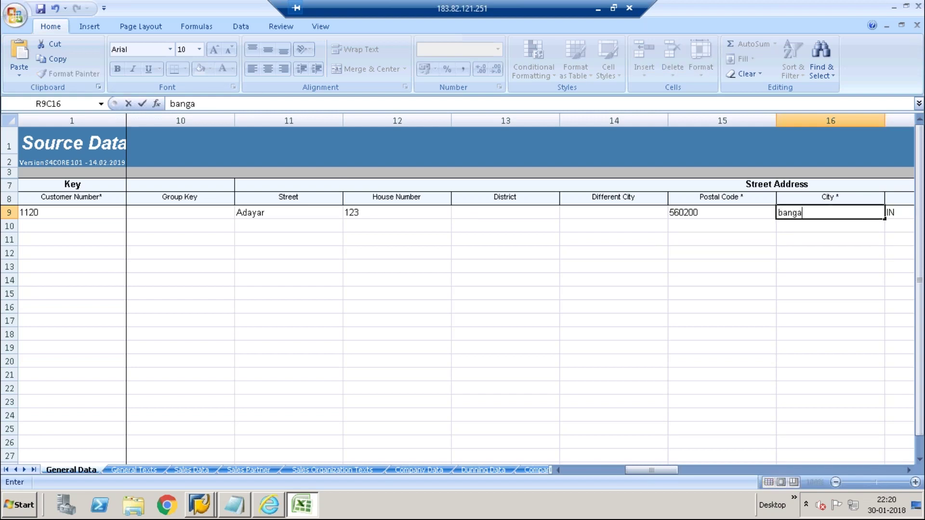
key("Tab")
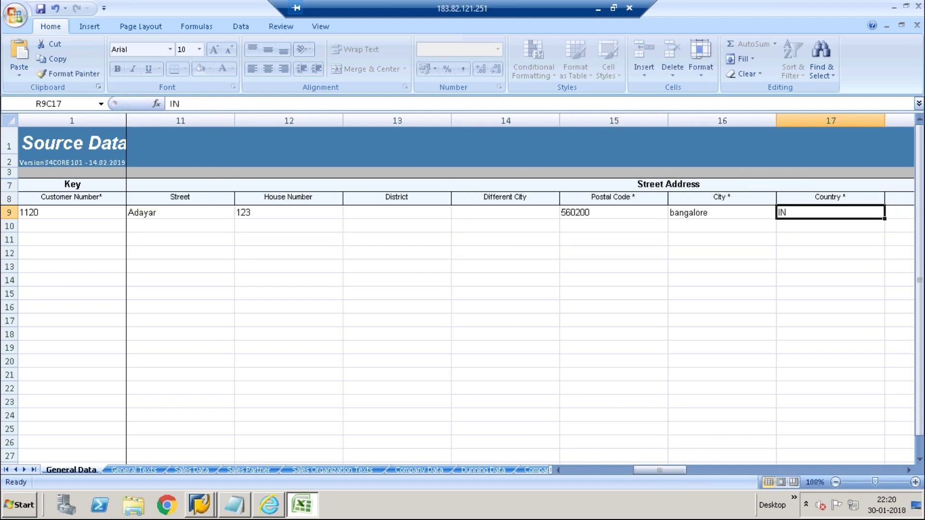
- Review the remaining General Data fields of the customer record, from State through the additional and PO box addresses to Language
key("Tab")
key("Tab")
key("Tab")
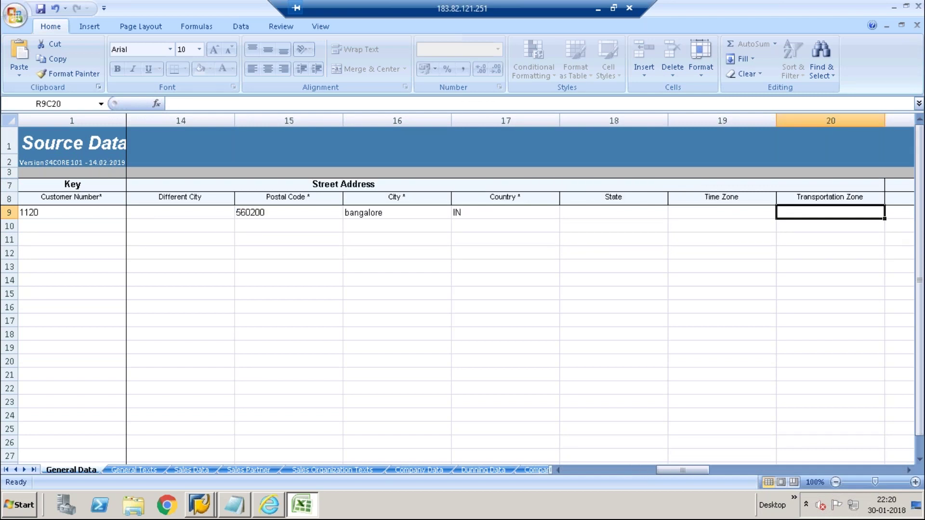
key("Tab")
key("Tab")
key("Tab")
key("Tab")
key("Tab")
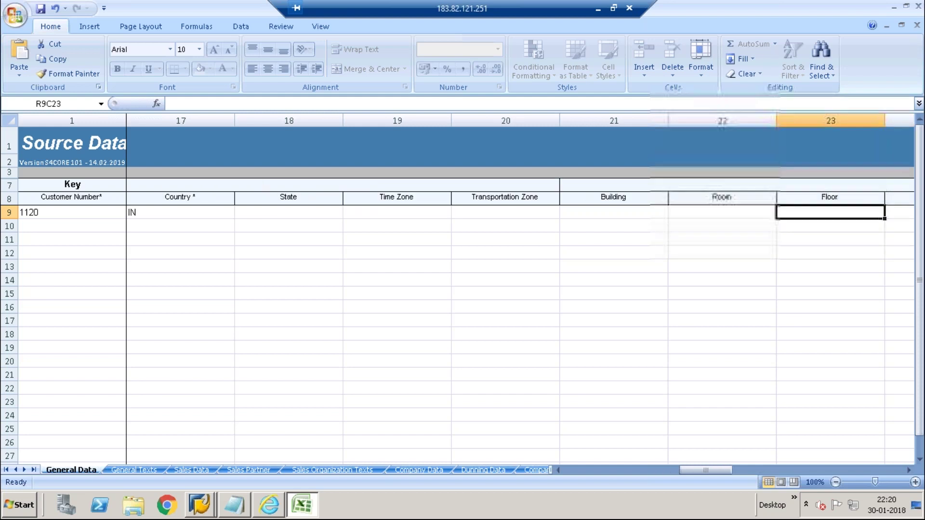
key("Tab")
key("Tab")
key("Tab")
key("Tab")
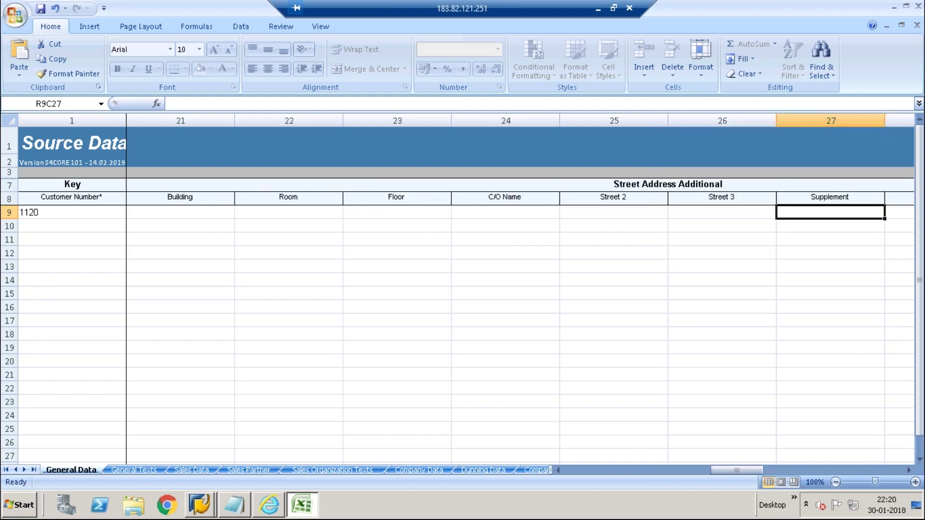
key("Tab")
key("Tab")
key("Tab")
key("Tab")
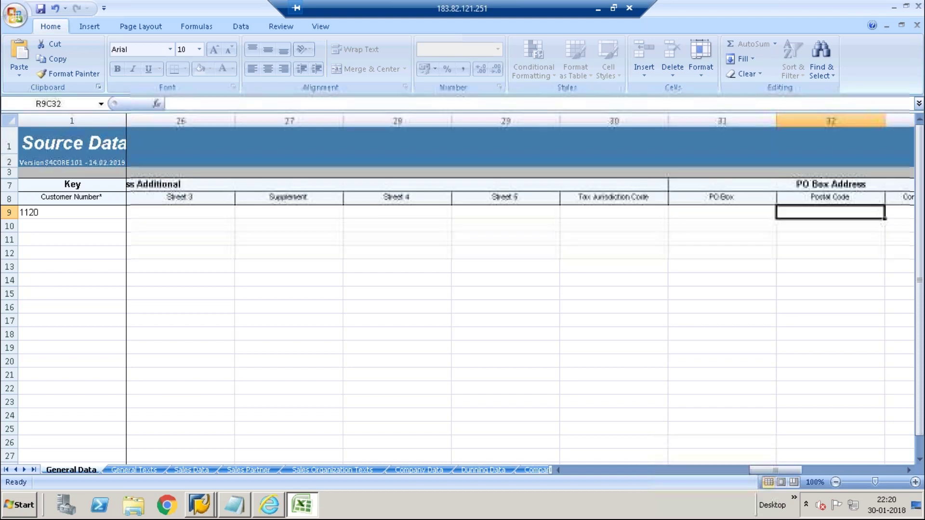
key("Tab")
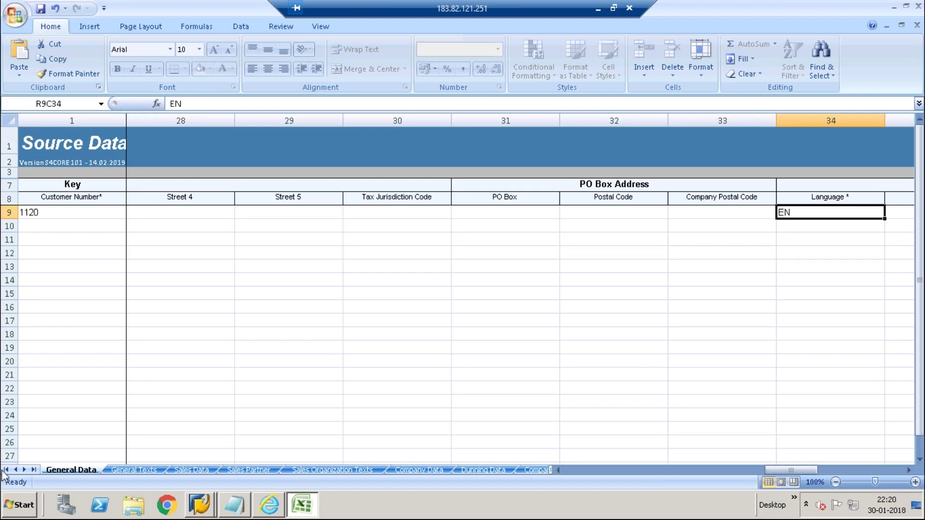
- Open the General Texts sheet and examine its Customer Number, Text ID and Language Key columns
left_click(122, 470)
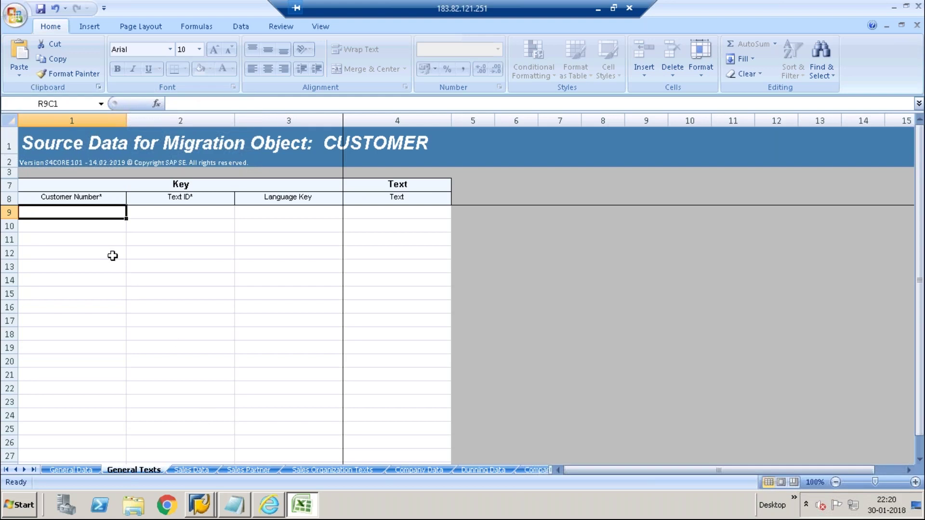
left_click(190, 213)
left_click(256, 215)
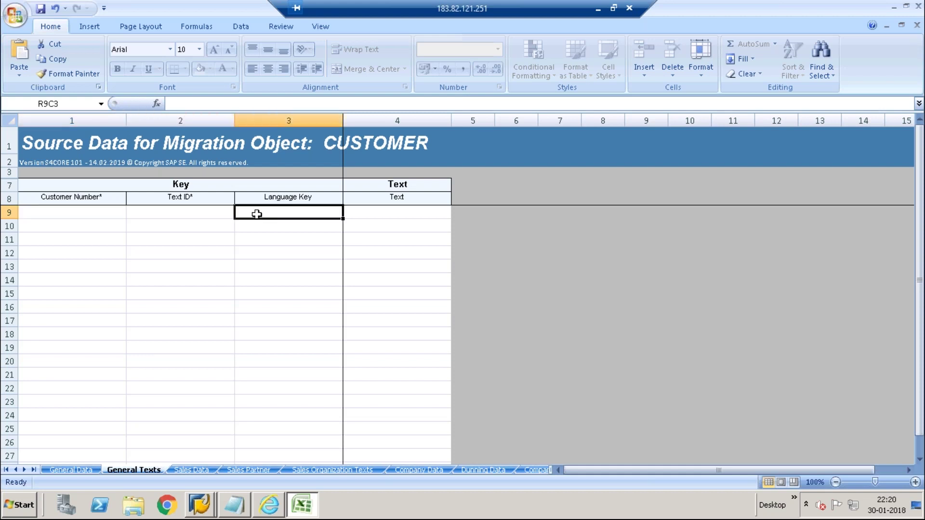
left_click(101, 213)
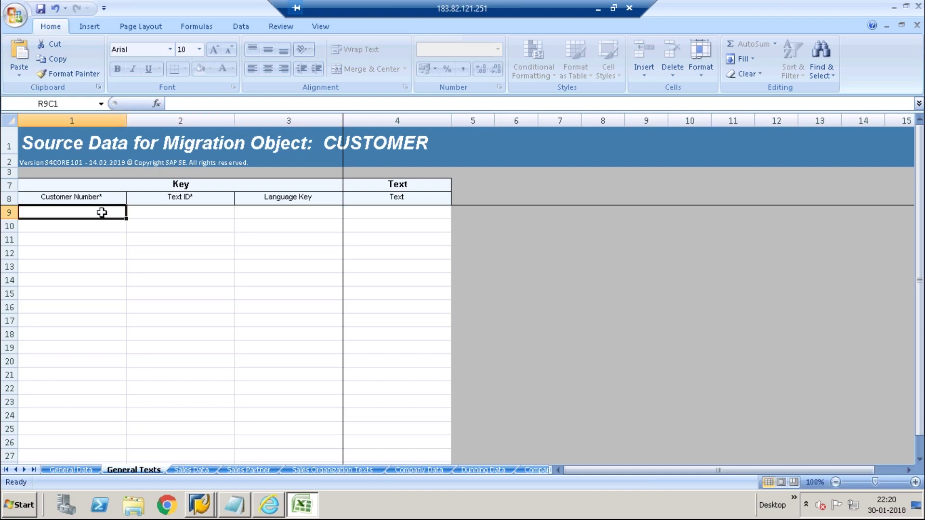
left_click(181, 214)
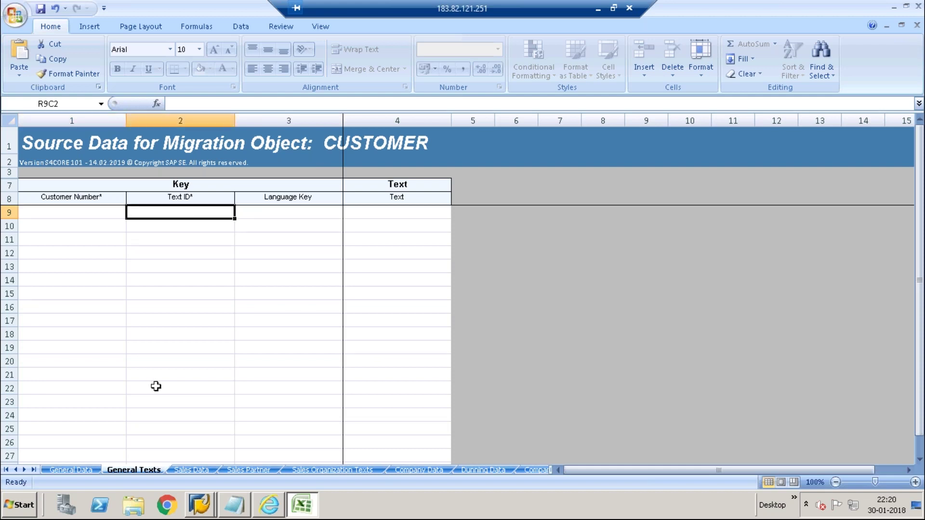
left_click(78, 217)
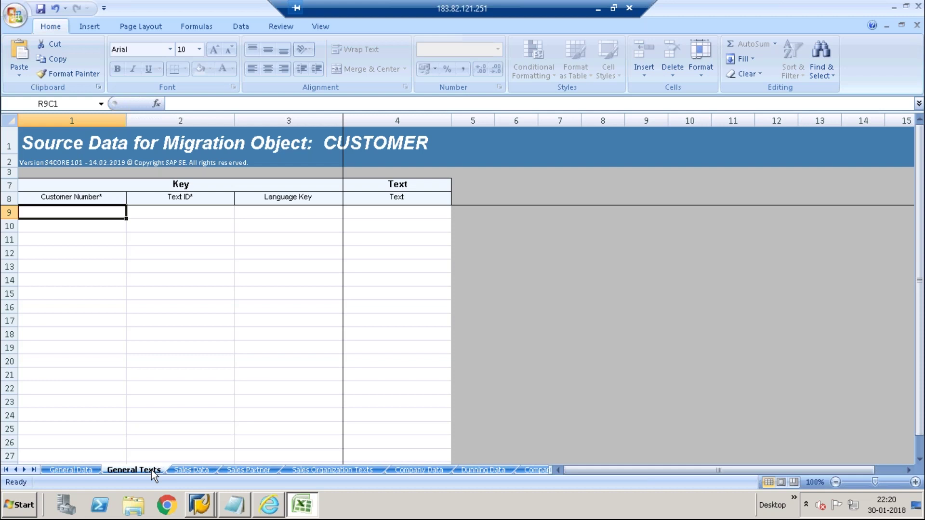
left_click(115, 361)
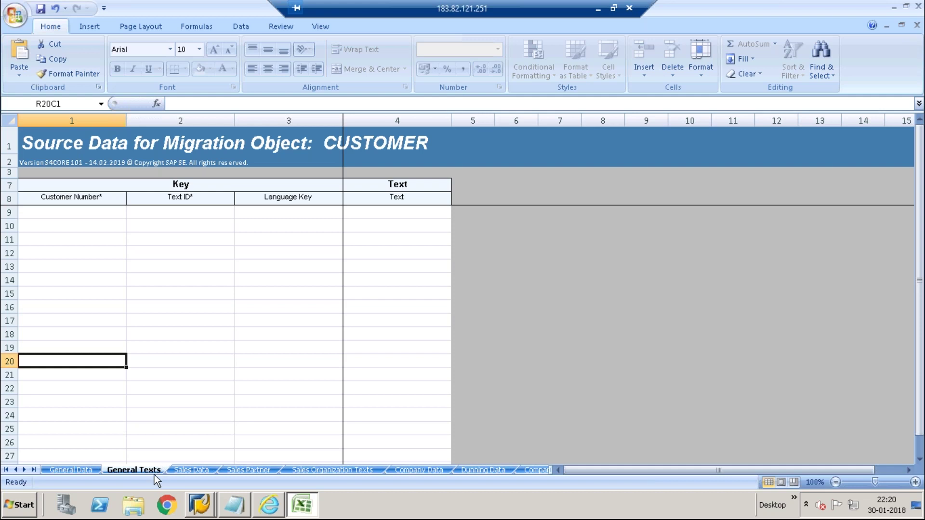
left_click_drag(100, 215, 148, 231)
left_click(157, 212)
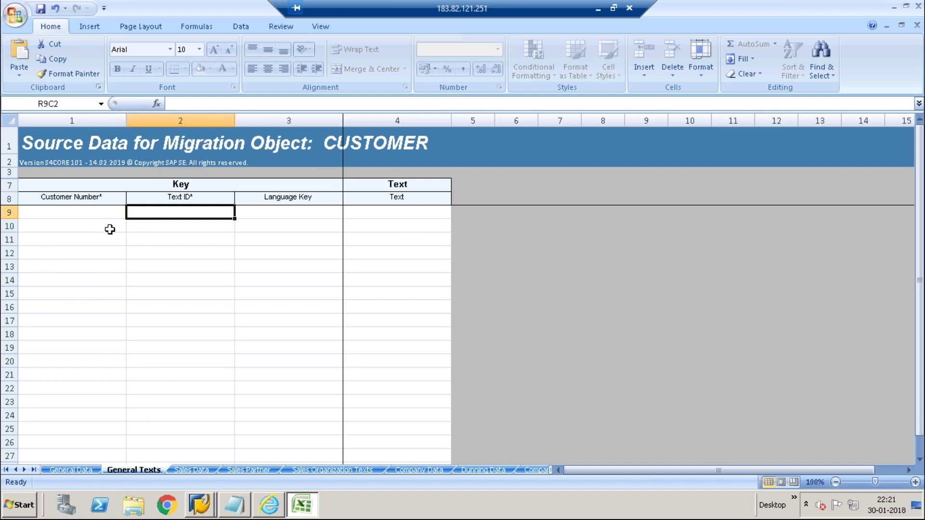
left_click(95, 216)
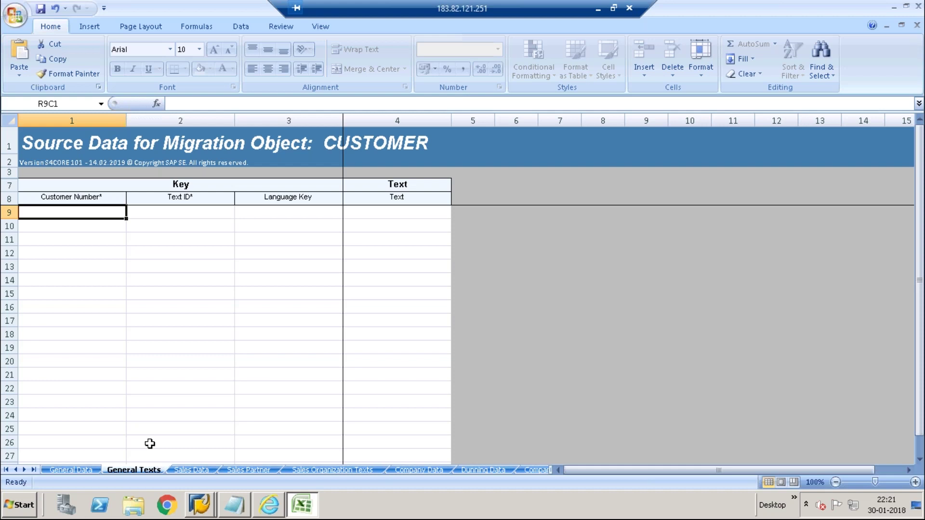
- On the Sales Data sheet, enter the new customer number in the existing record and set its Sales Organization to 1709
left_click(195, 471)
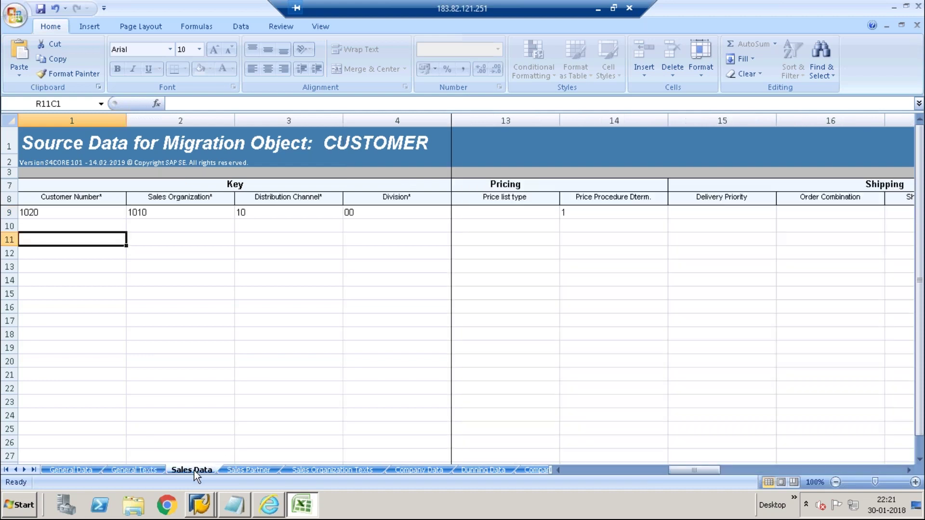
left_click(78, 217)
type("1120")
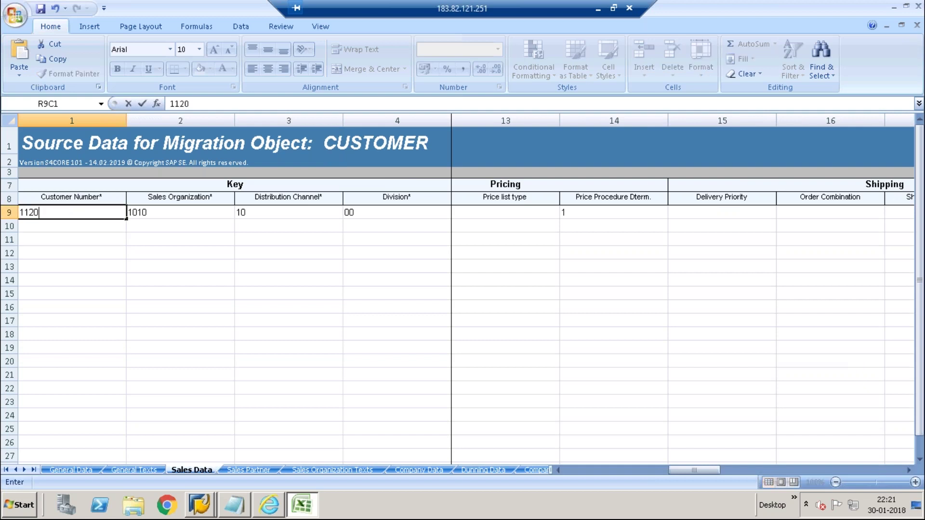
key("Tab")
type("1709")
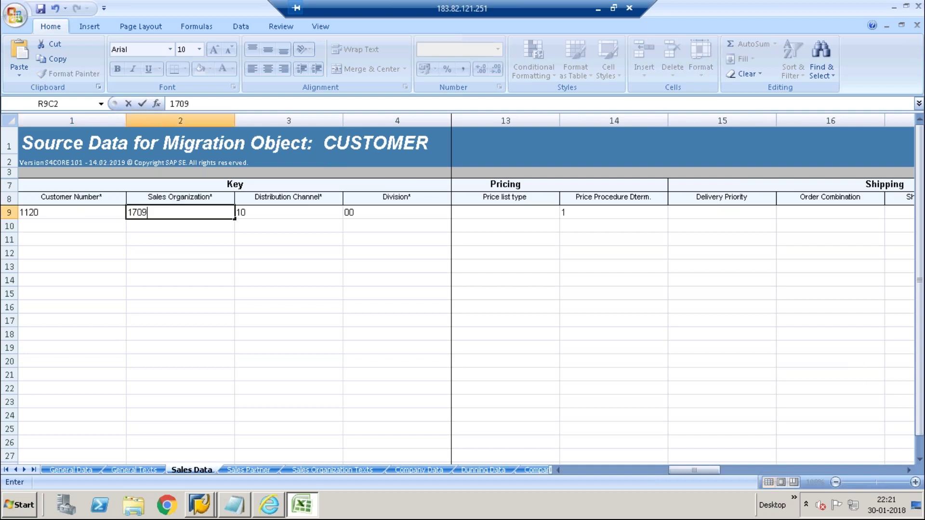
- Switch to SAP, restart SE16 for table TVKO and look up the available sales organizations for VKORG
key("alt+Tab")
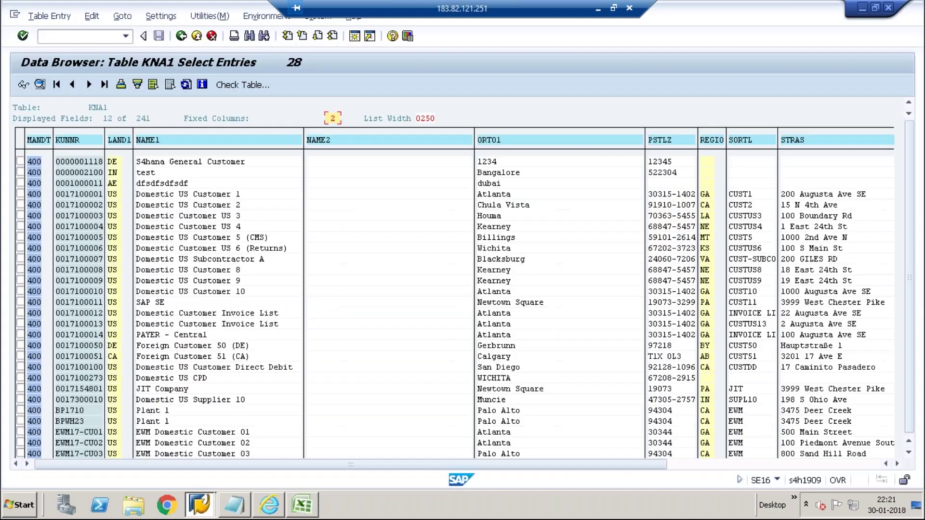
left_click(80, 35)
type("/nse16")
key("Return")
type("tv")
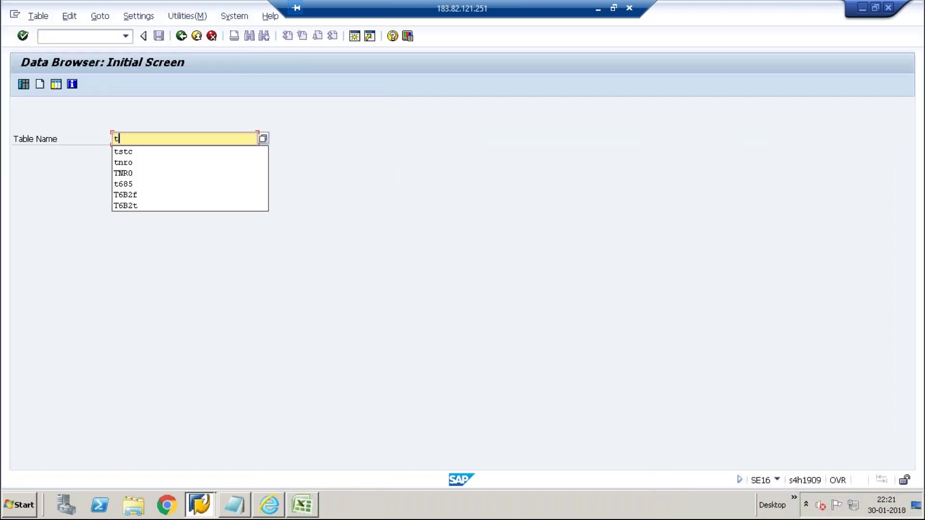
key("BackSpace")
key("BackSpace")
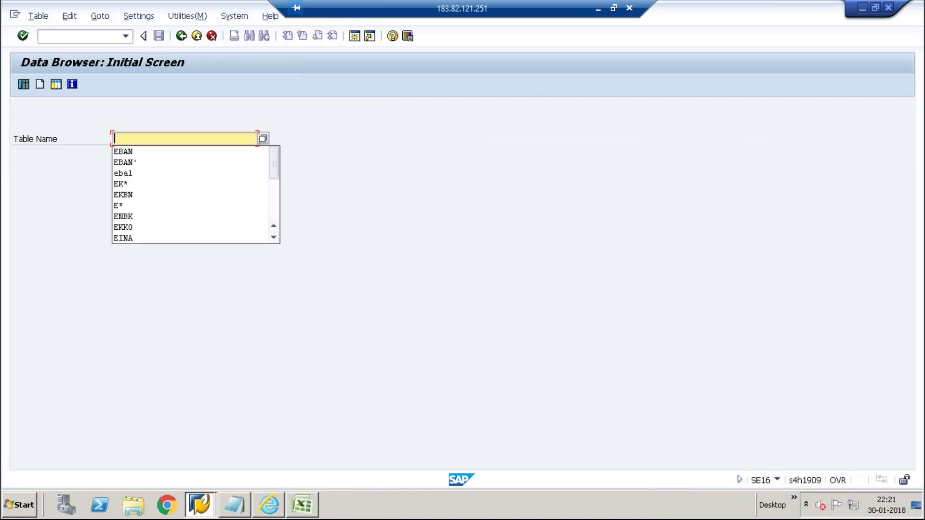
type("tvko")
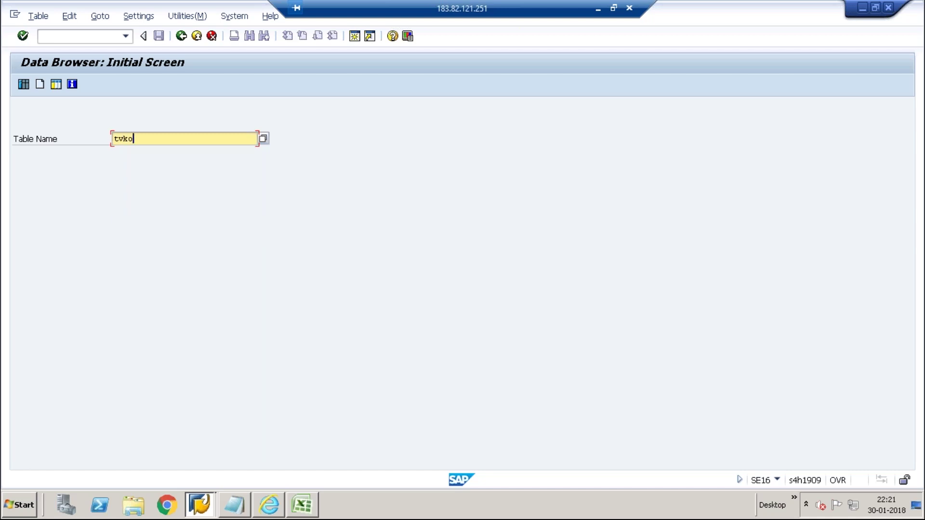
key("Return")
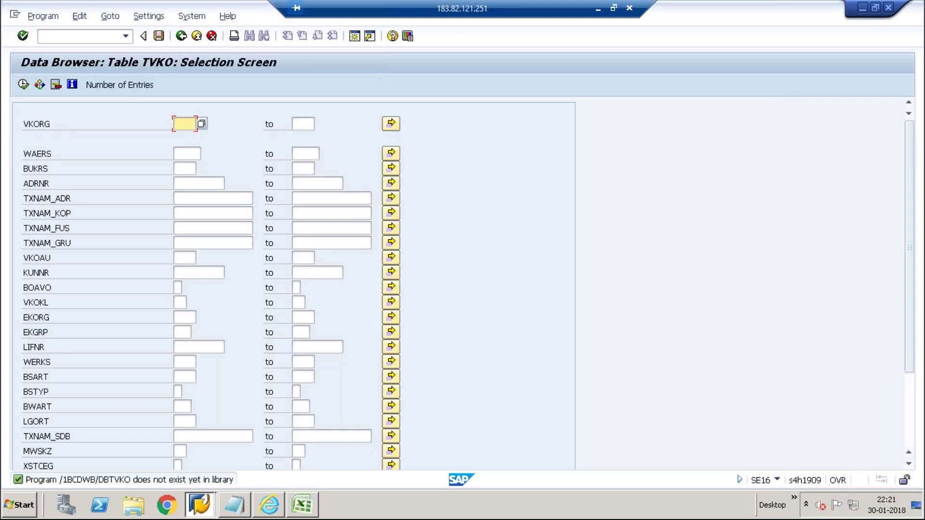
left_click(201, 123)
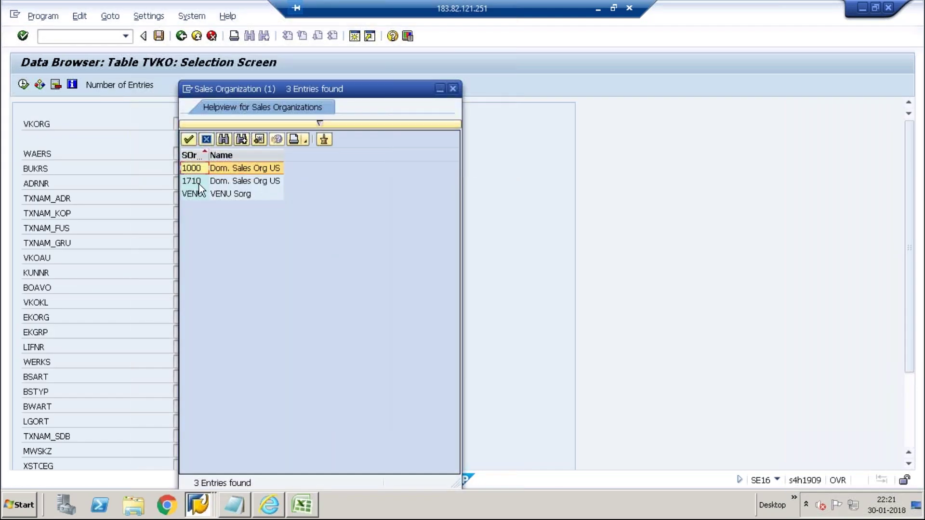
left_click(202, 142)
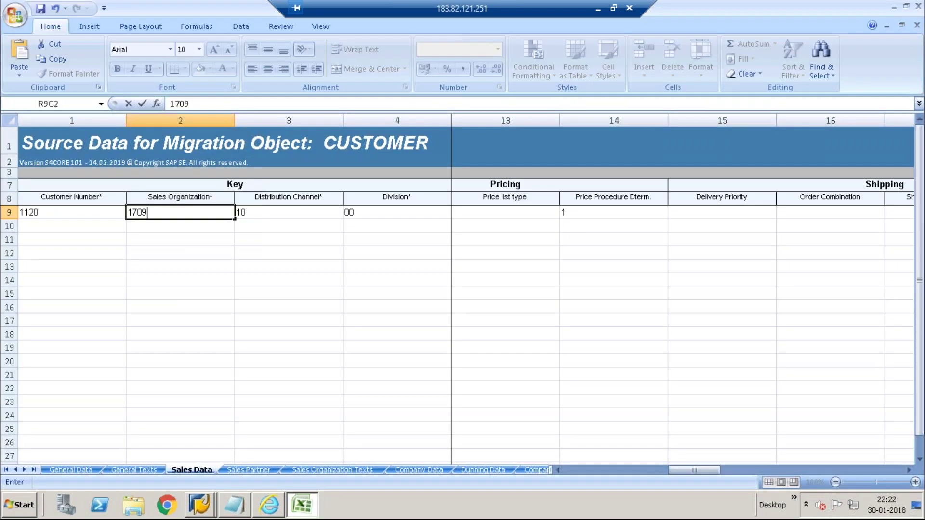
- Correct the Sales Organization of the Sales Data record to 1710 in Excel
key("BackSpace")
key("BackSpace")
type("10")
key("Tab")
- Switch to SAP, return to the Data Browser's initial screen and clear the table name
key("alt+Tab")
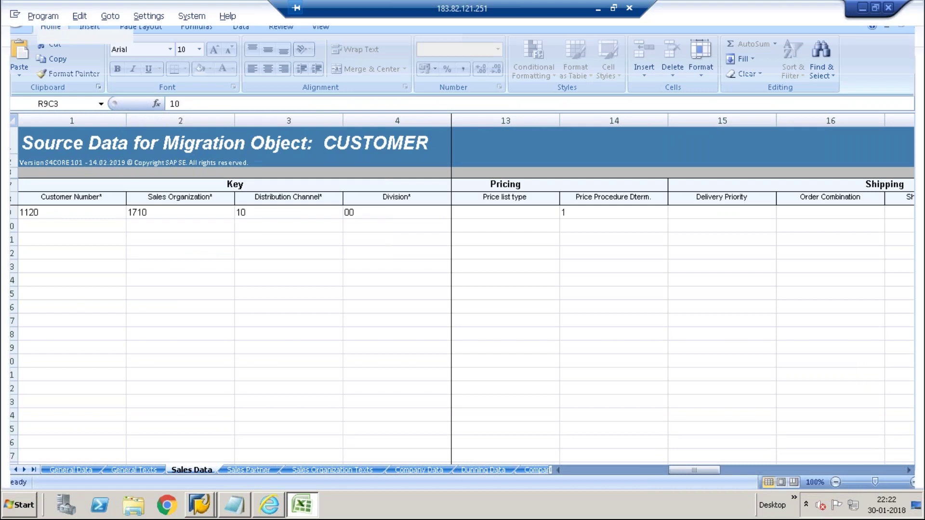
left_click(180, 36)
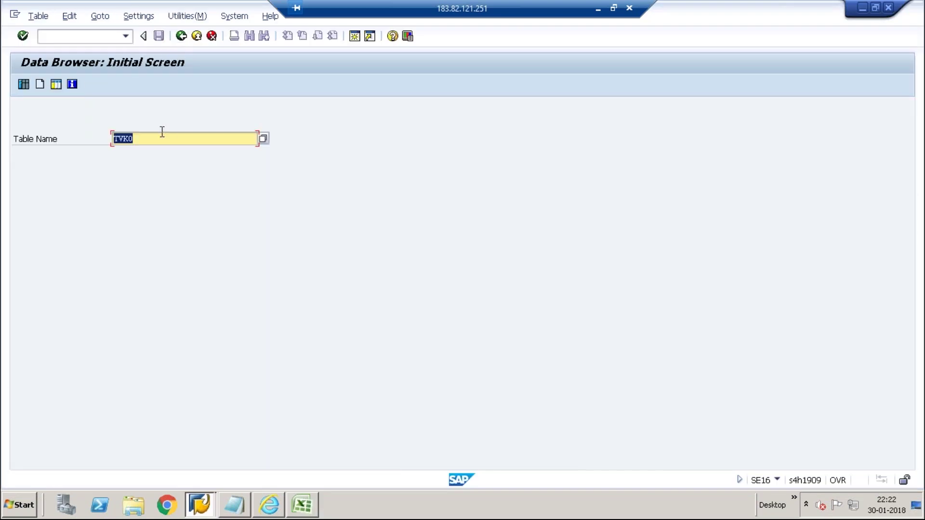
left_click(140, 137)
key("BackSpace")
key("BackSpace")
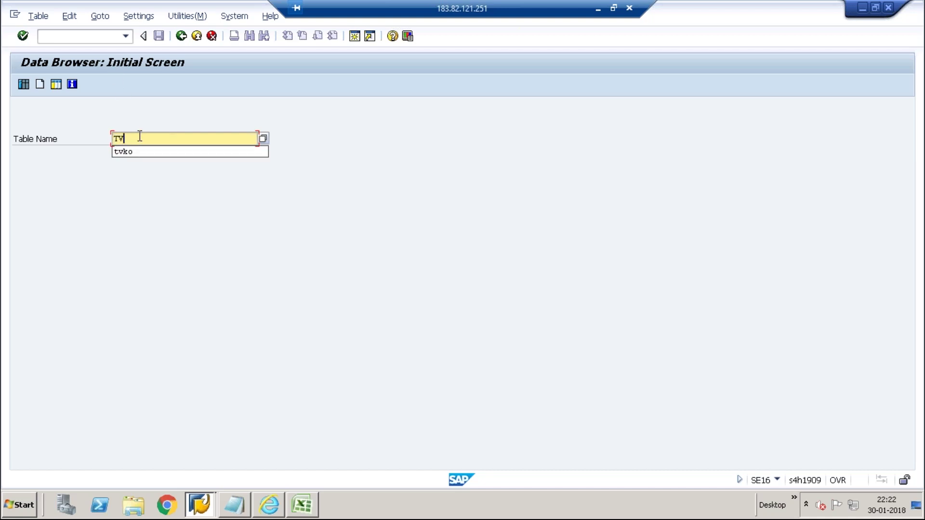
key("BackSpace")
key("BackSpace")
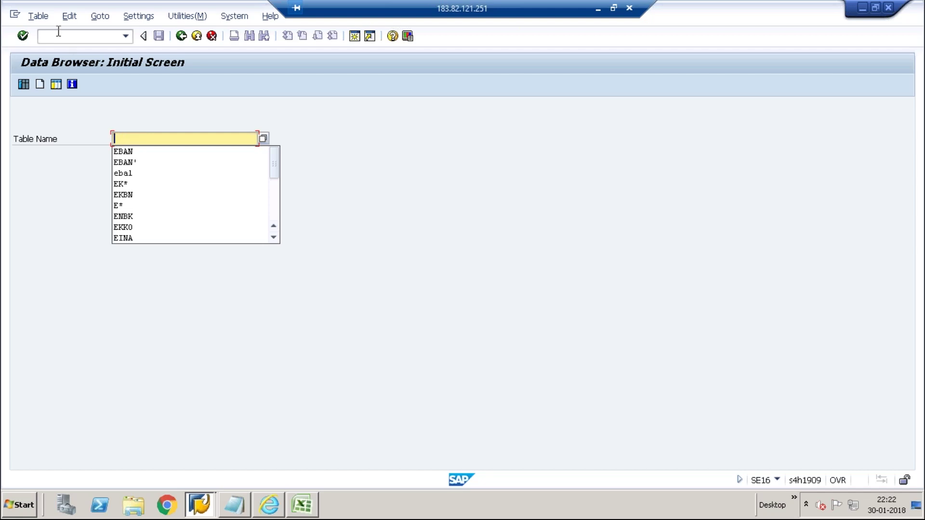
left_click(58, 32)
type("/n")
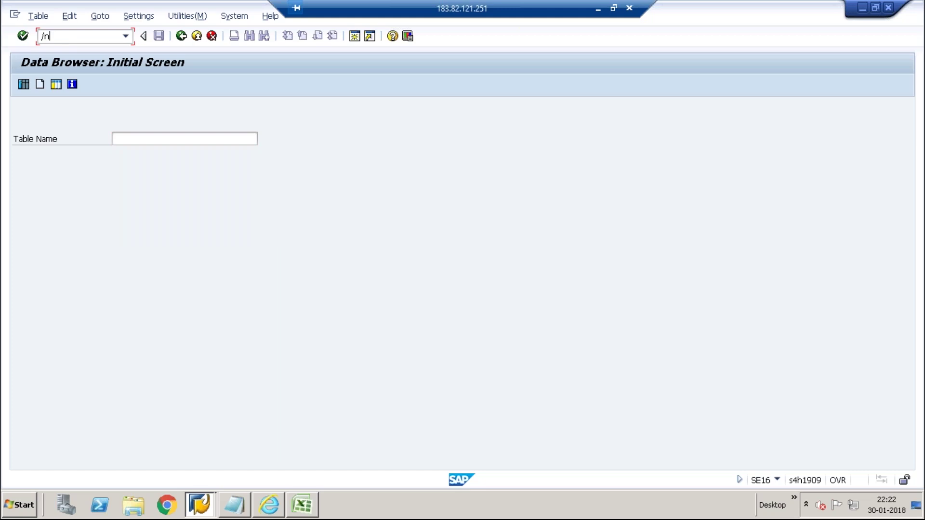
type("se16")
key("Return")
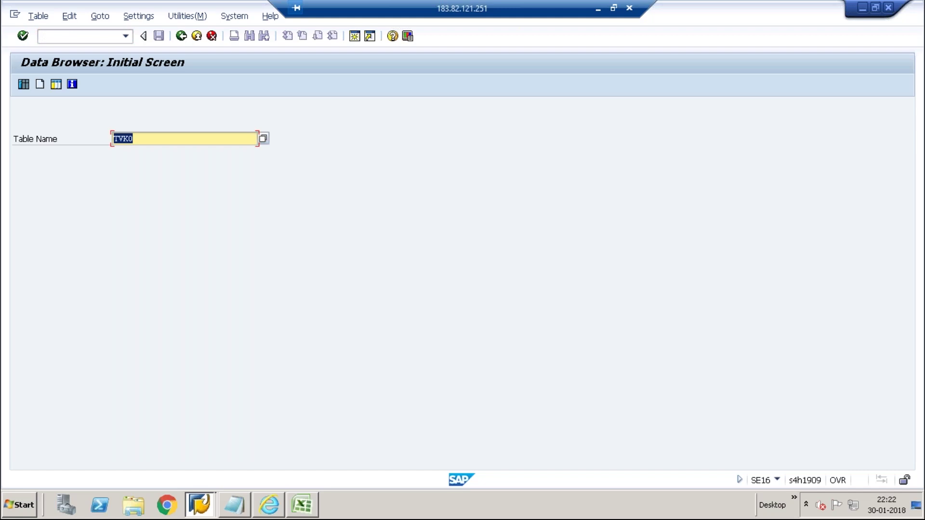
key("Delete")
left_click(42, 36)
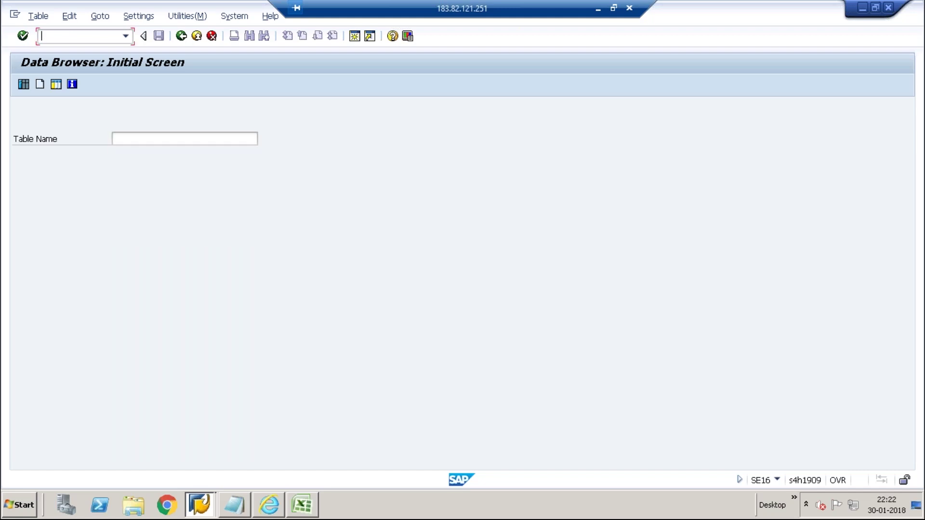
type("/n")
key("BackSpace")
key("BackSpace")
- Display the entries of table KNVV for the existing reference customer number in KUNNR
left_click(117, 143)
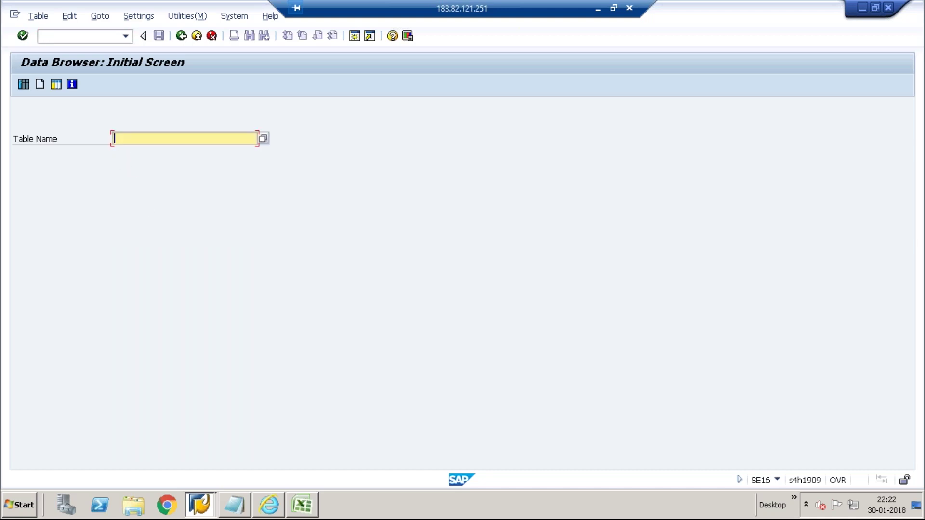
type("knvv")
key("Return")
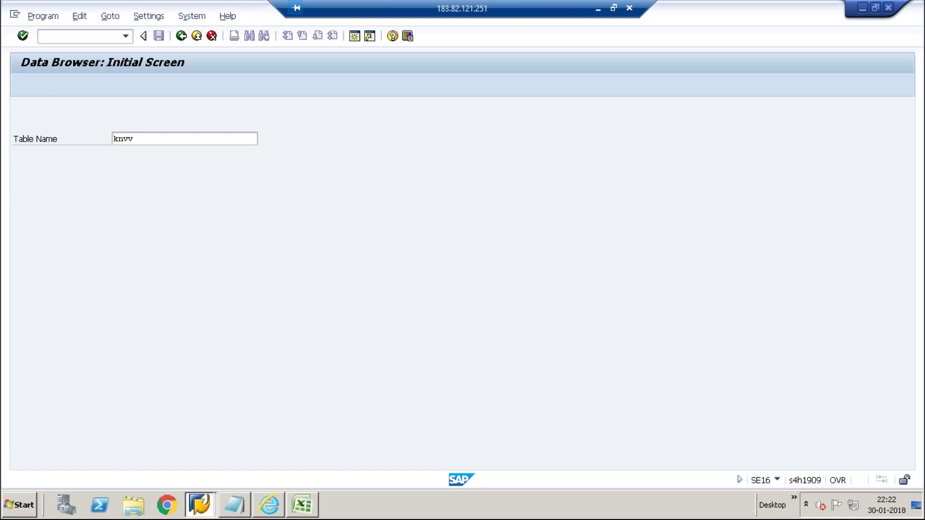
type("1118")
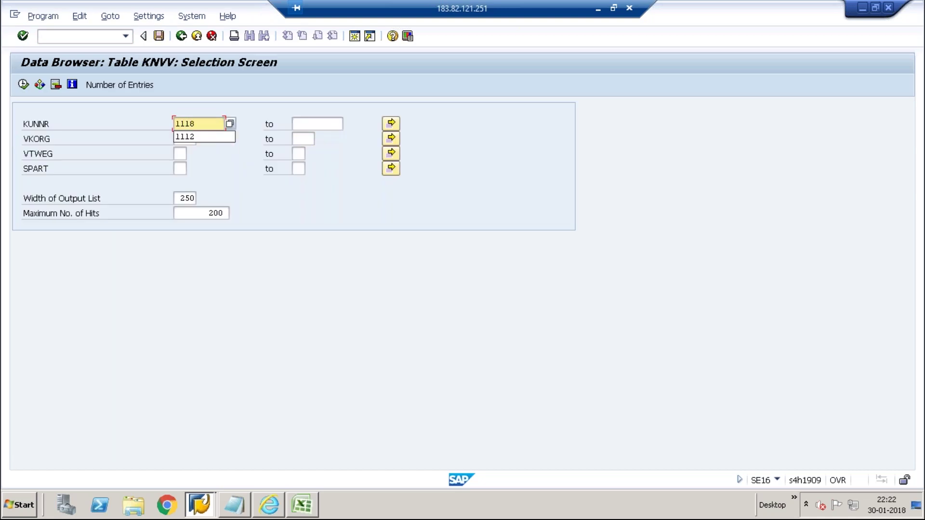
left_click(27, 88)
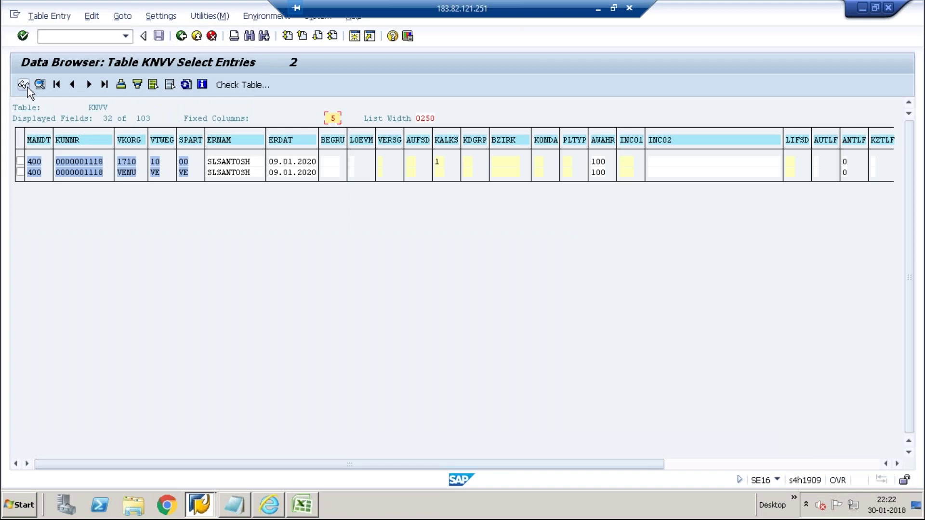
- Switch back to Excel and set the Delivery Plant of the Sales Data record to 1710
key("alt+Tab")
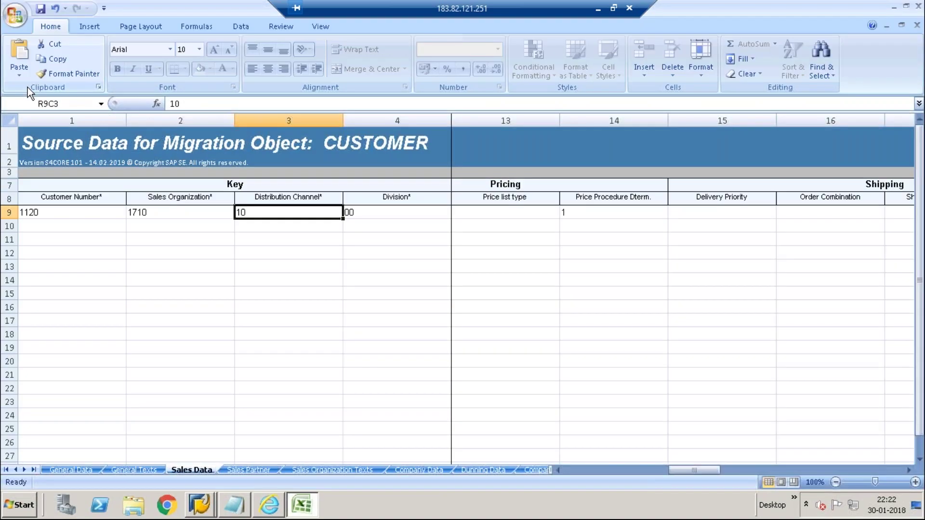
key("Right")
key("Right")
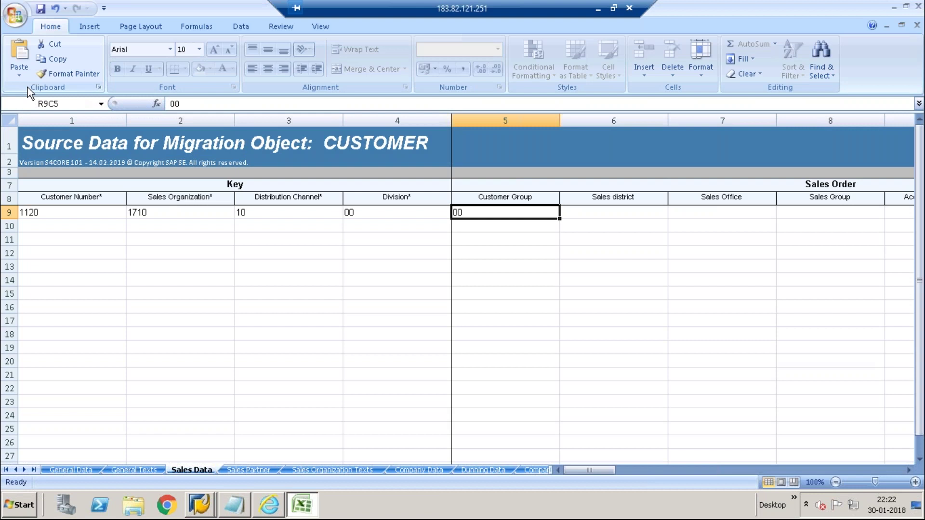
key("Right")
key("Right")
key("Right")
key("Right")
key("Right")
key("Right")
key("Right")
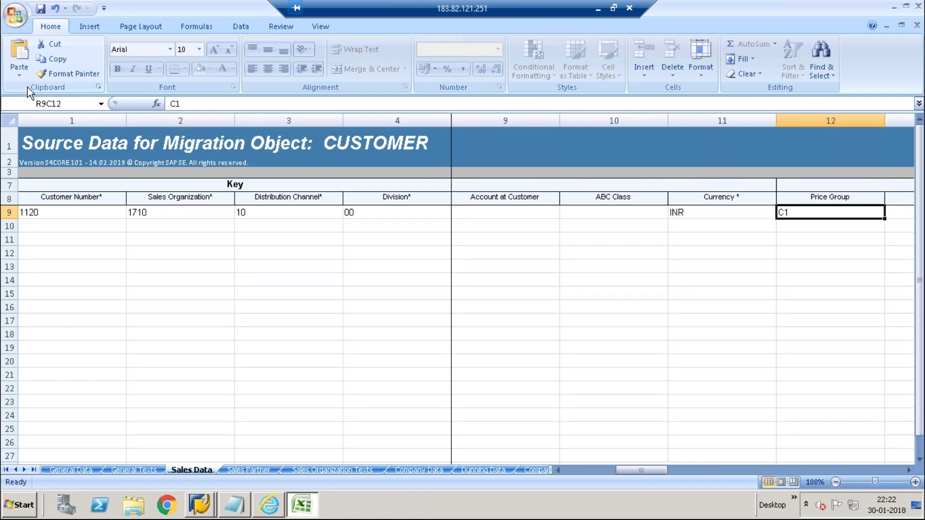
key("Right")
key("Right")
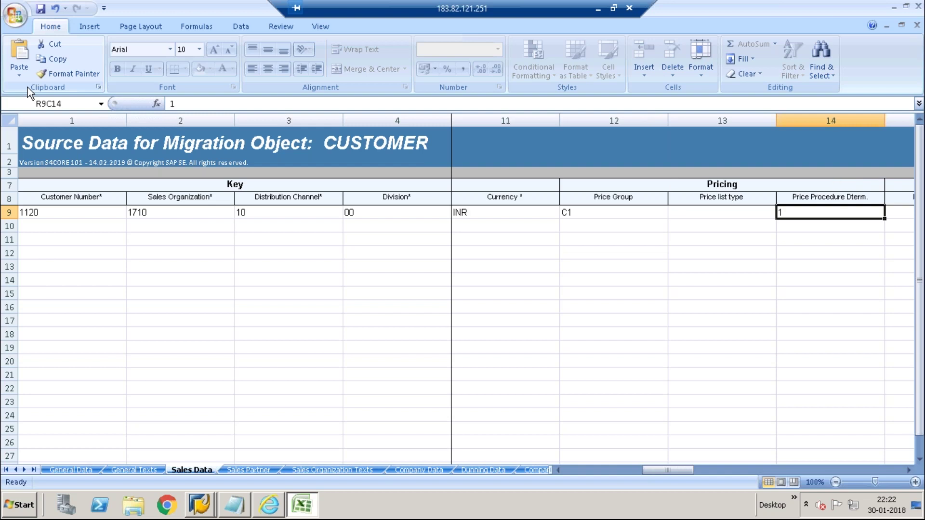
key("Right")
key("Right")
key("Right")
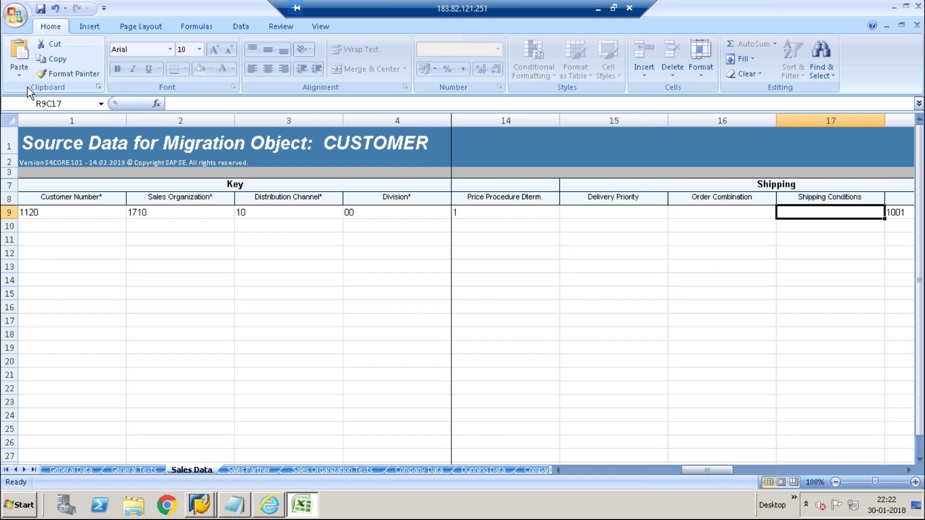
key("Right")
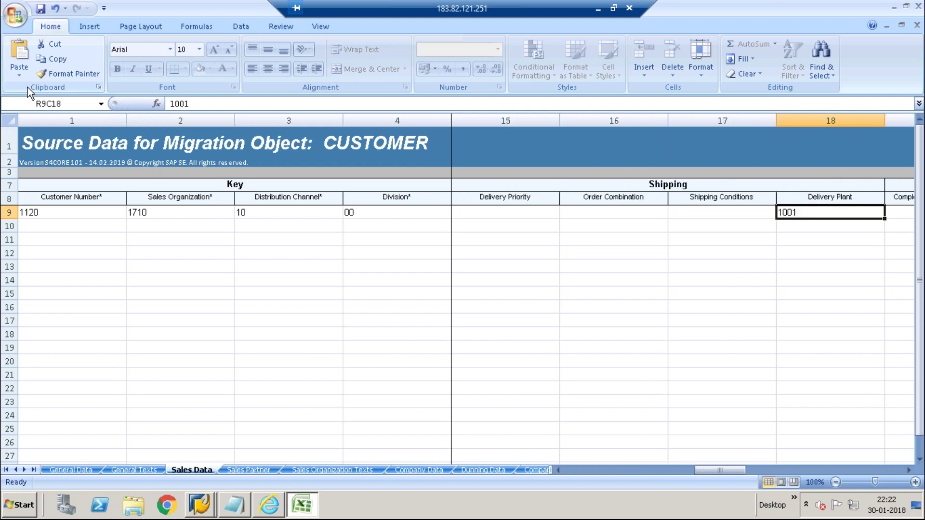
type("1710")
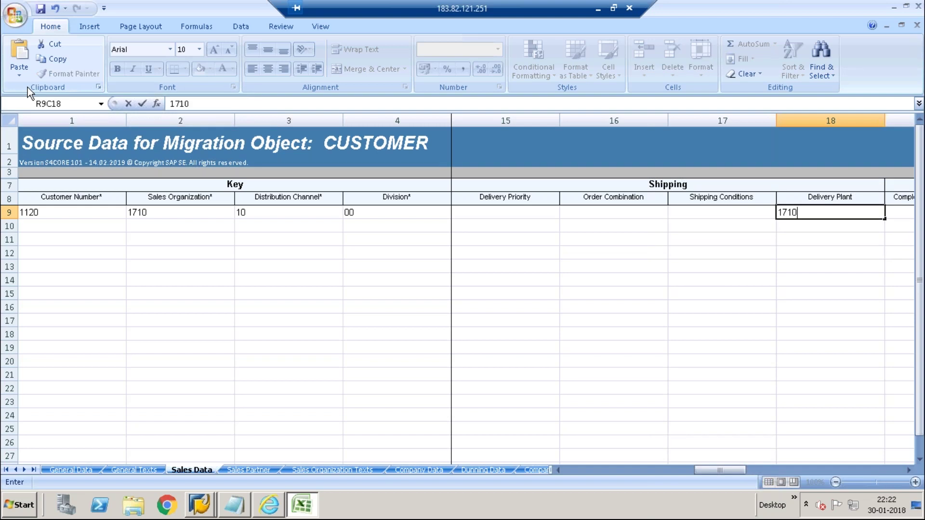
key("Right")
- Check the remaining Sales Data columns of the record, from Partial Deliveries and Billing through Overall Blocks
key("Right")
key("Right")
key("Right")
key("Right")
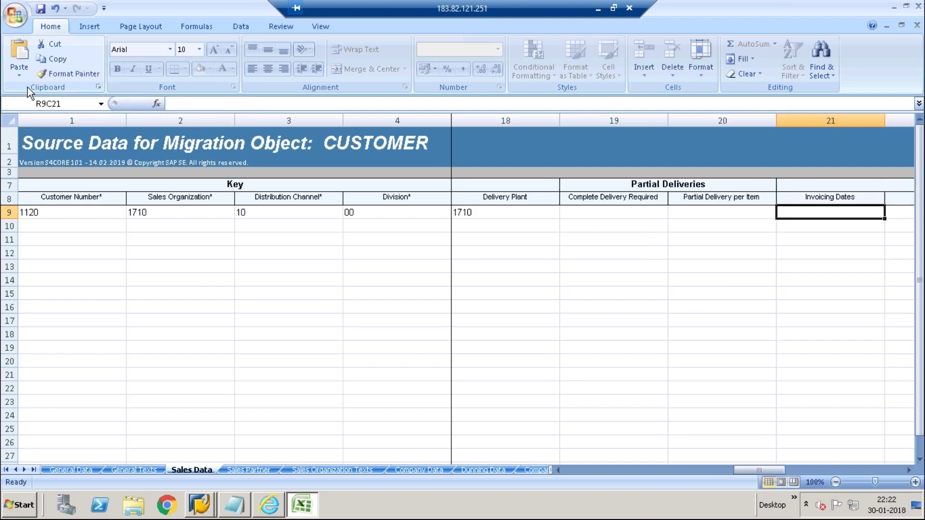
key("Right")
key("Right")
key("Right")
key("Right")
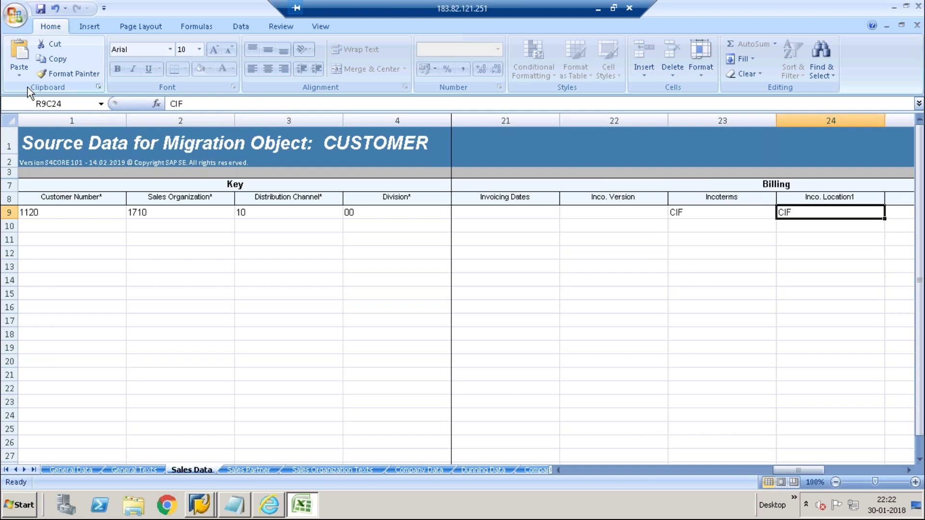
key("Right")
key("Right")
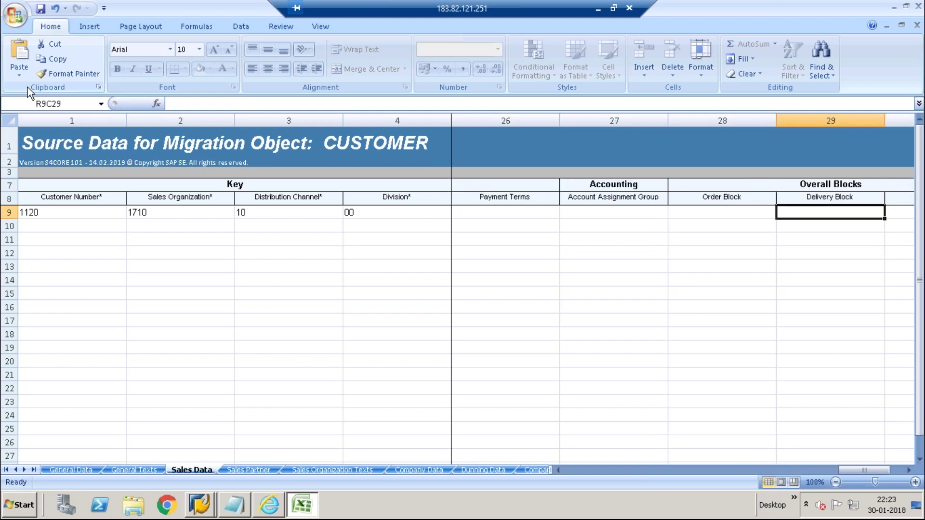
key("Right")
key("Home")
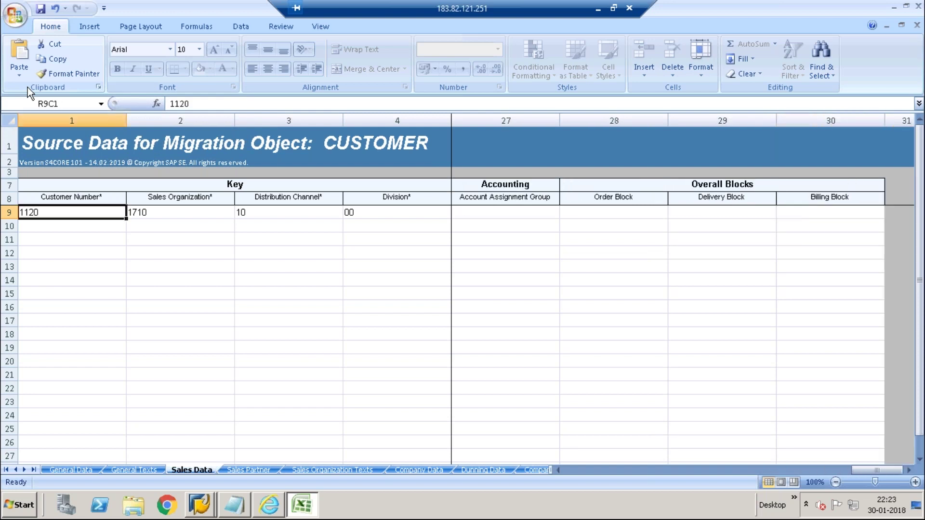
- On the Company Data sheet, enter the new customer number in the existing record and set its Company Code to 1710
left_click(251, 471)
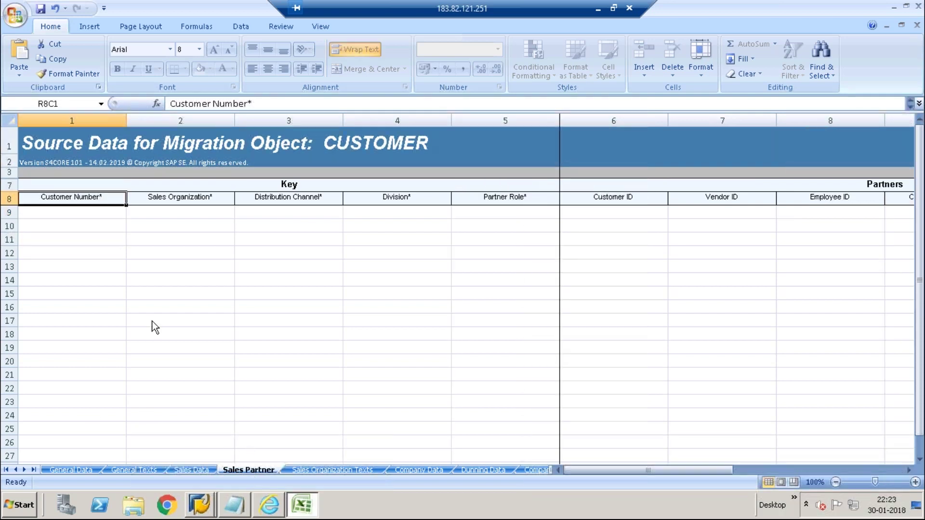
left_click(299, 471)
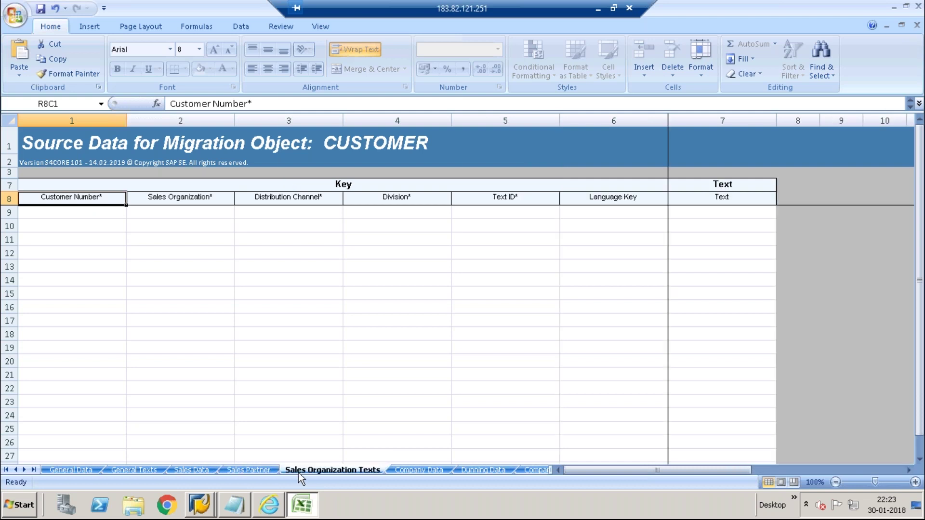
left_click(398, 468)
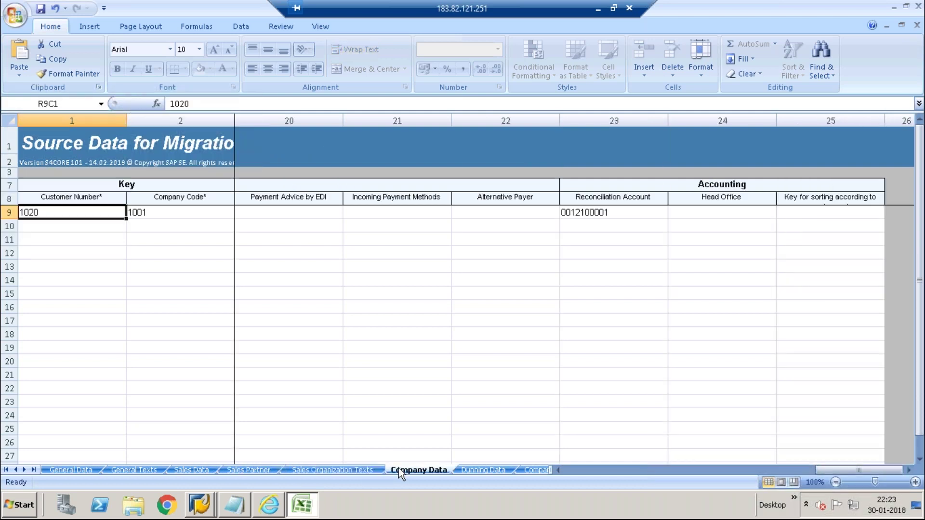
type("111")
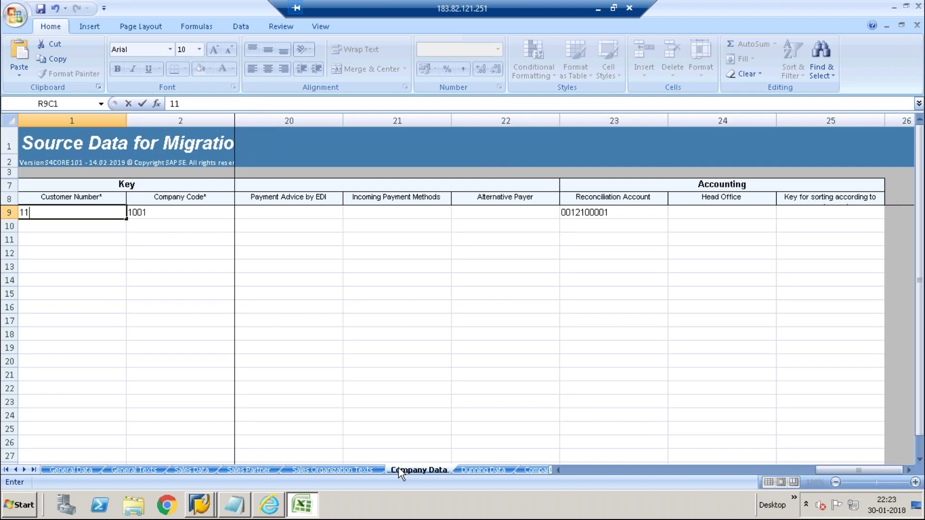
key("BackSpace")
type("20")
key("Tab")
type("1710")
key("Tab")
- Review the other Company Data columns of the record, from Blocking Data through Correspondence, Payment and Accounting
key("Tab")
key("Tab")
key("Tab")
key("Tab")
key("Tab")
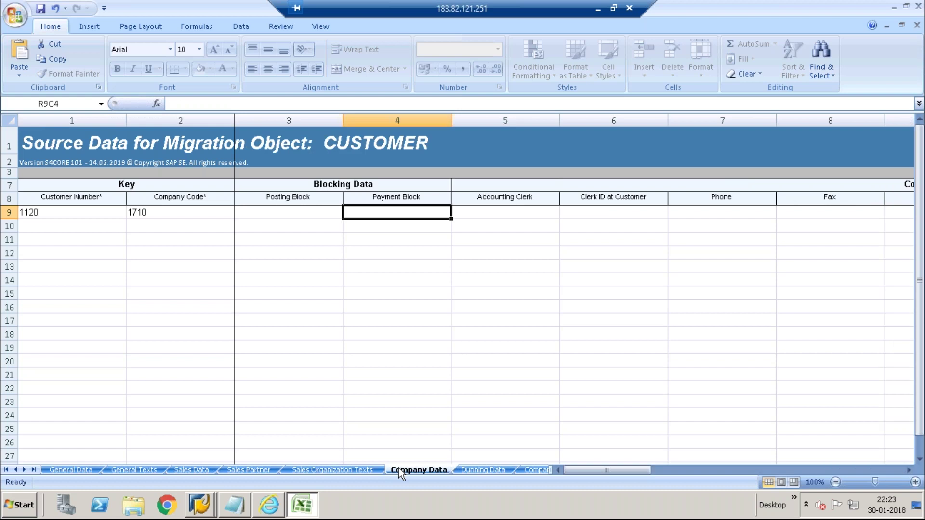
key("Tab")
key("Tab")
key("Tab")
key("Tab")
key("Tab")
key("Tab")
key("Tab")
key("Tab")
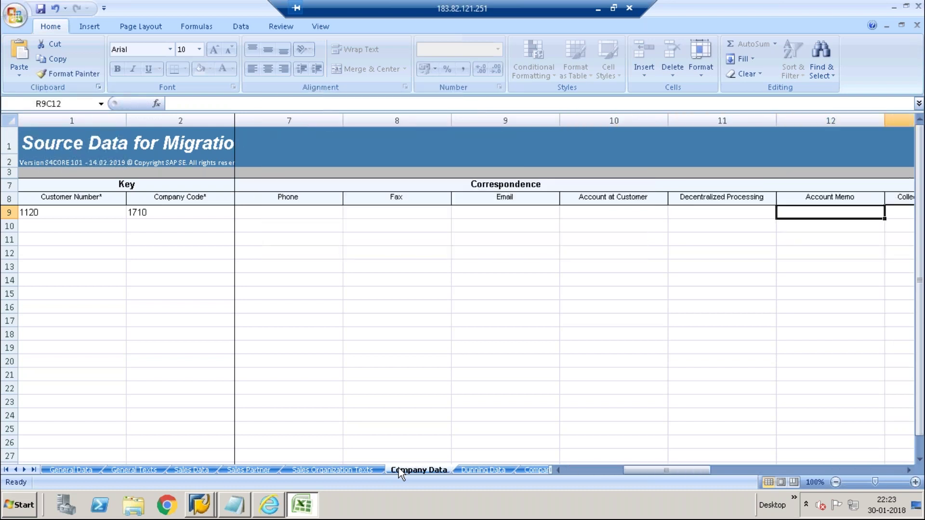
key("Tab")
key("Tab")
key("Tab")
key("Tab")
key("Tab")
key("Tab")
key("Tab")
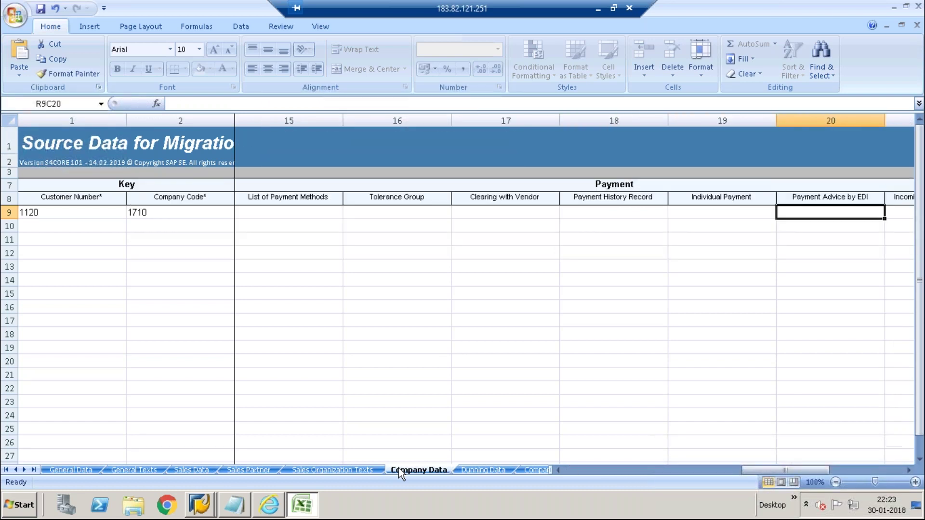
key("Tab")
key("Tab")
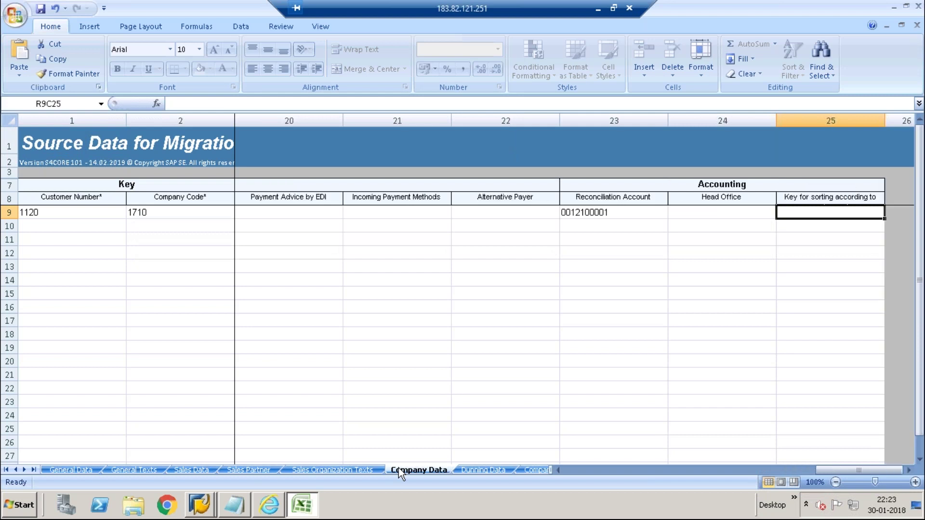
key("Home")
key("Tab")
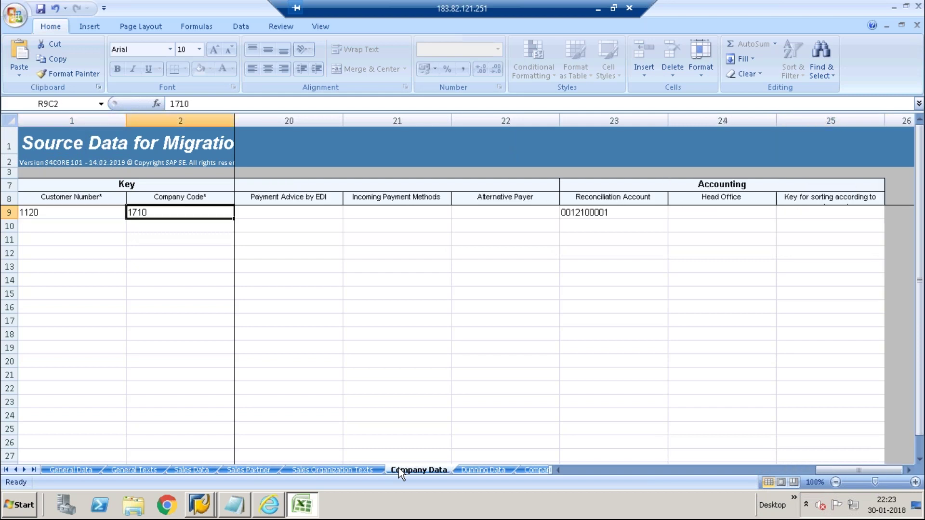
- Look through the Dunning Data, Company Texts and Bank Data sheets and bring the workbook's last sheet names into view
left_click(477, 468)
left_click(527, 470)
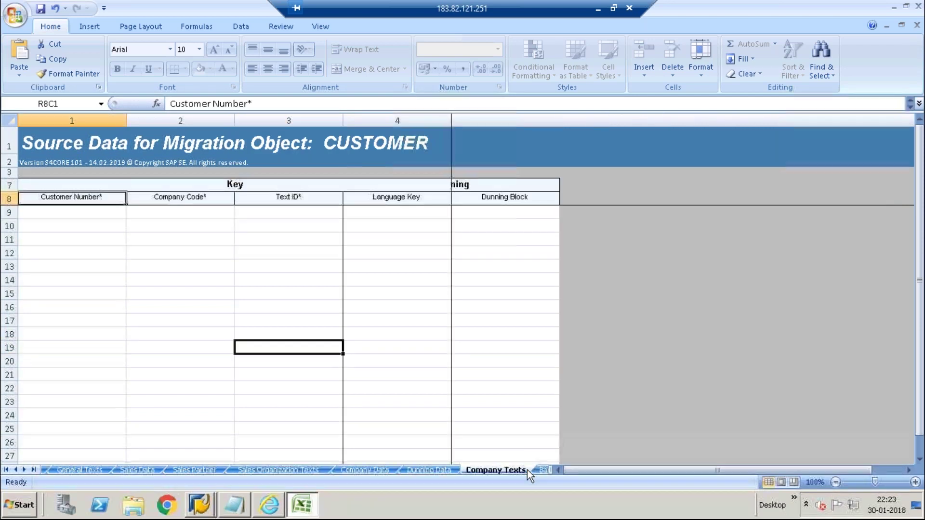
left_click(542, 468)
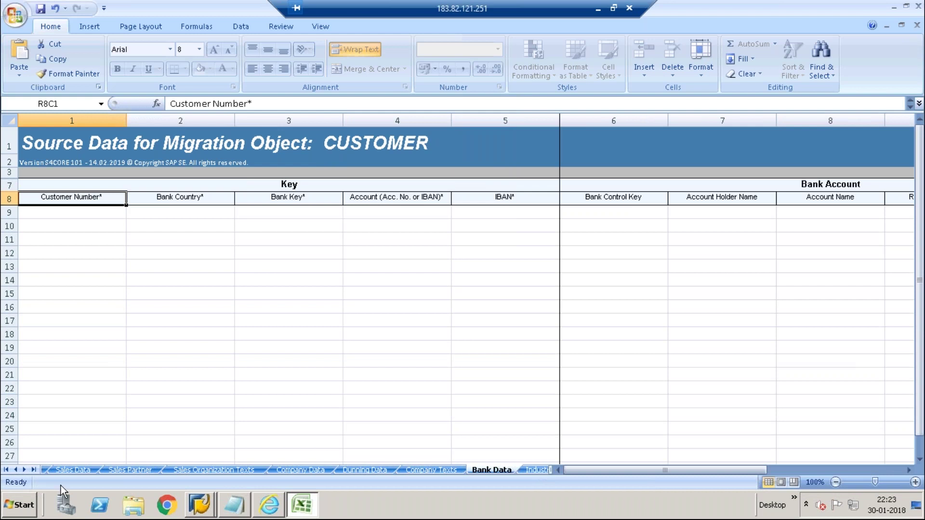
left_click(23, 470)
left_click(23, 471)
left_click(23, 470)
left_click(23, 471)
left_click(92, 417)
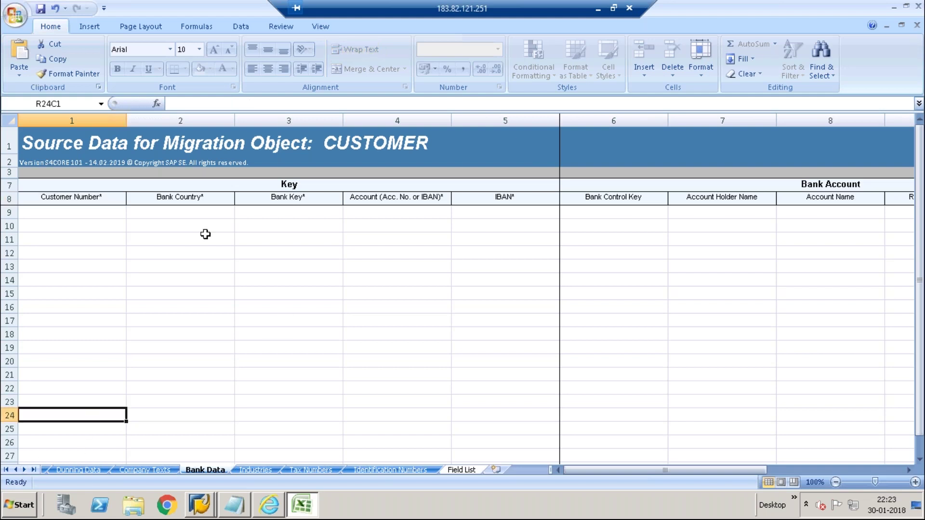
- Save the Customer source data workbook
left_click(41, 8)
left_click(408, 294)
left_click(505, 266)
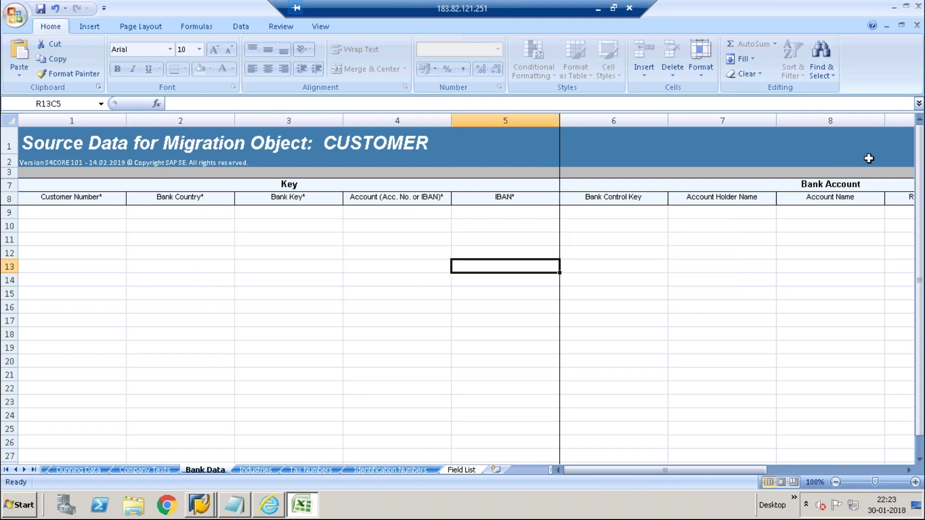
- Close the Customer source data workbook and switch to the Customer migration object page in Internet Explorer
double_click(258, 11)
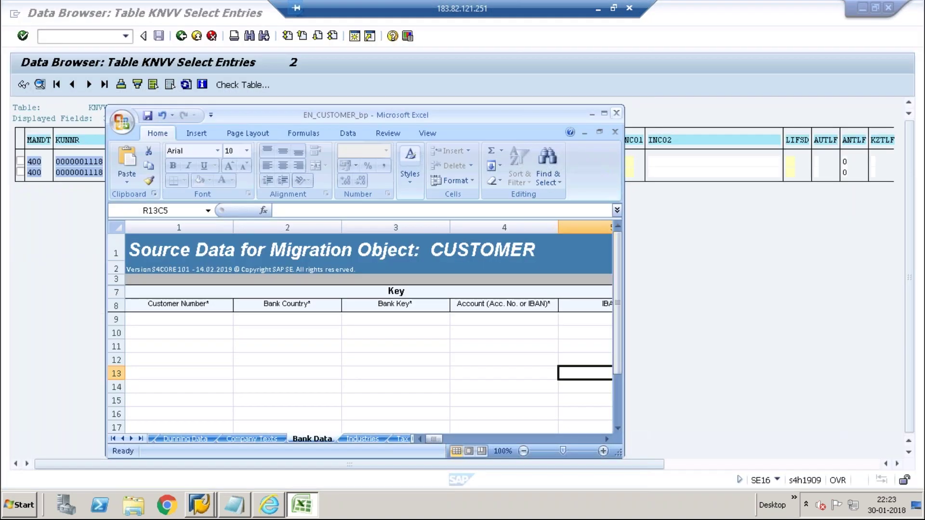
key("alt+F4")
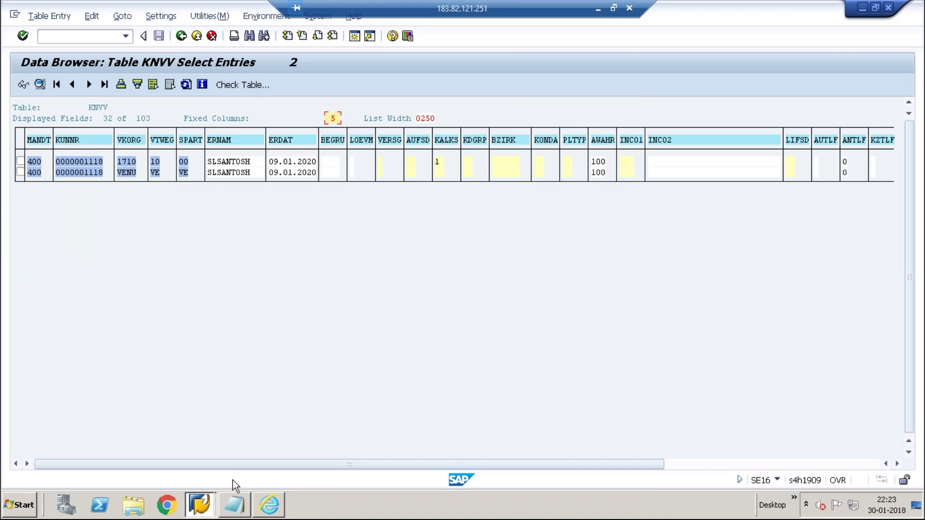
left_click(203, 510)
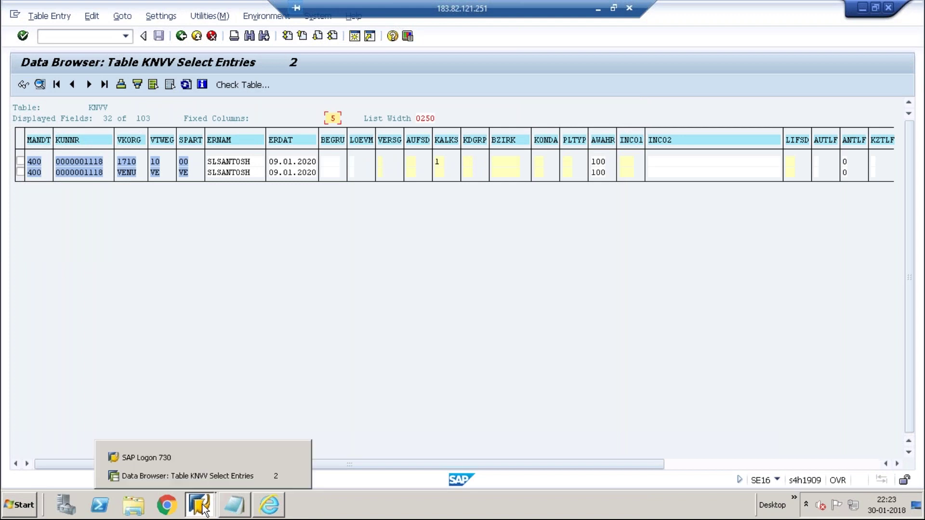
left_click(268, 506)
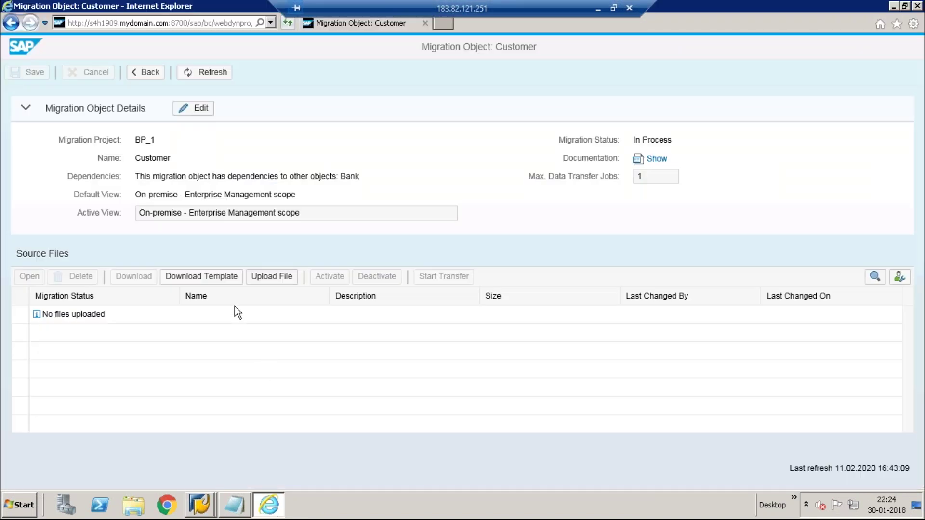
- Start a source file upload for the Customer object and look through the Desktop files for the completed template
left_click(260, 283)
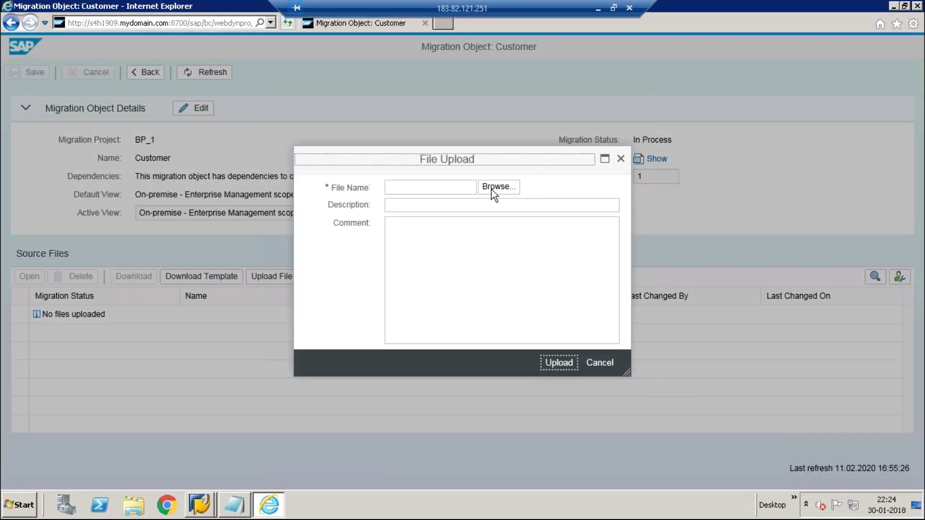
left_click(492, 187)
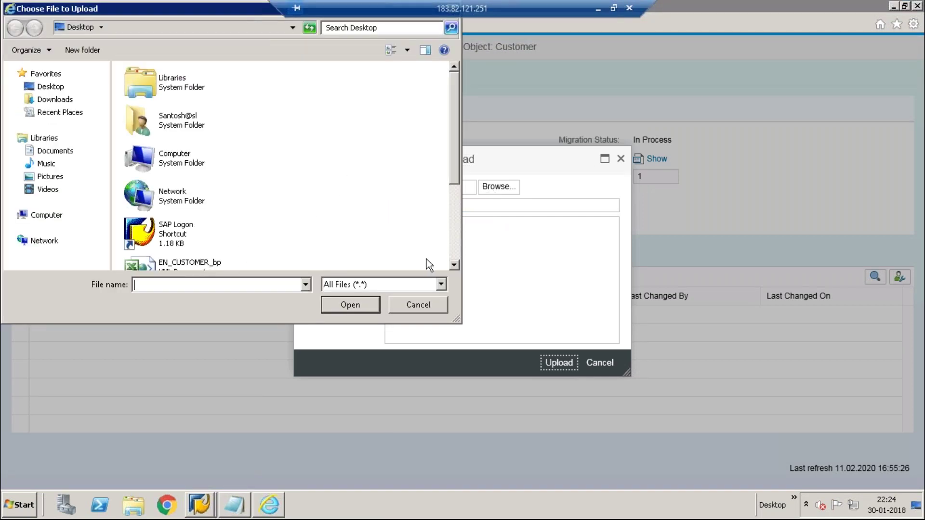
left_click(454, 265)
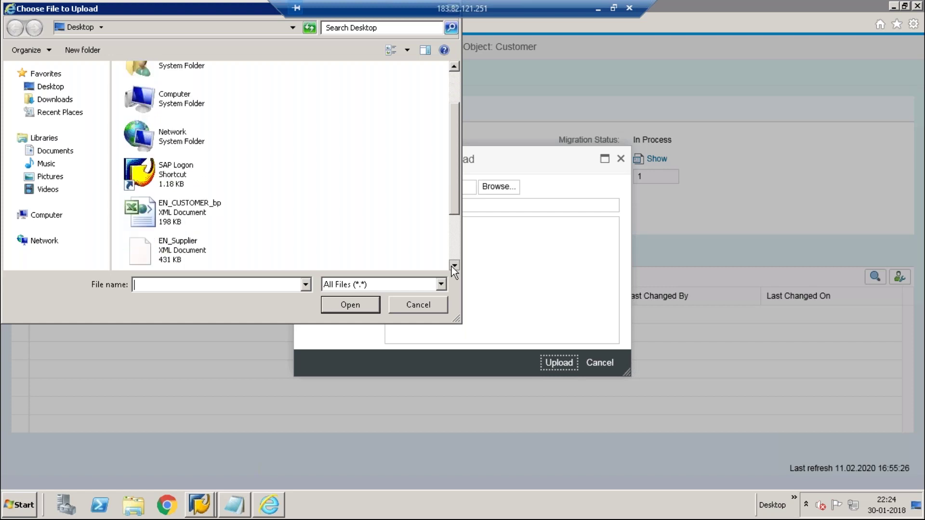
left_click(454, 265)
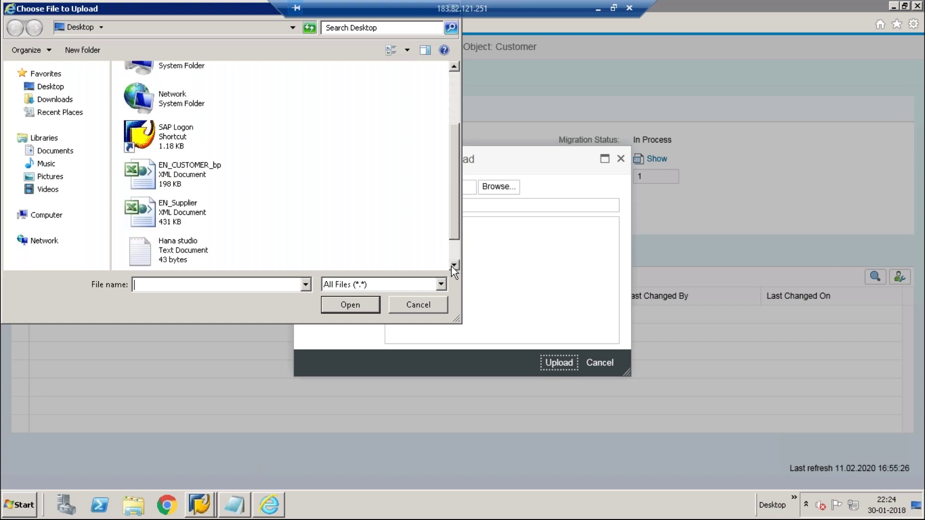
left_click(176, 177)
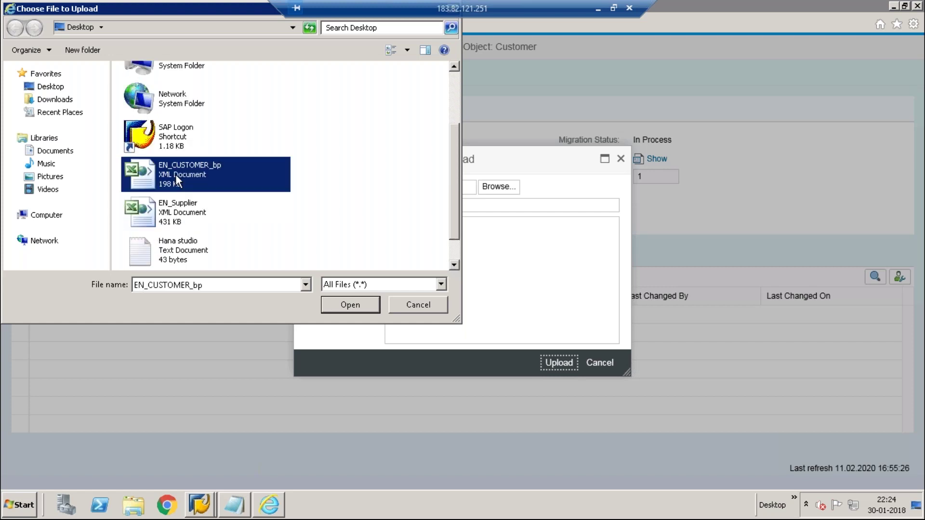
left_click(224, 197)
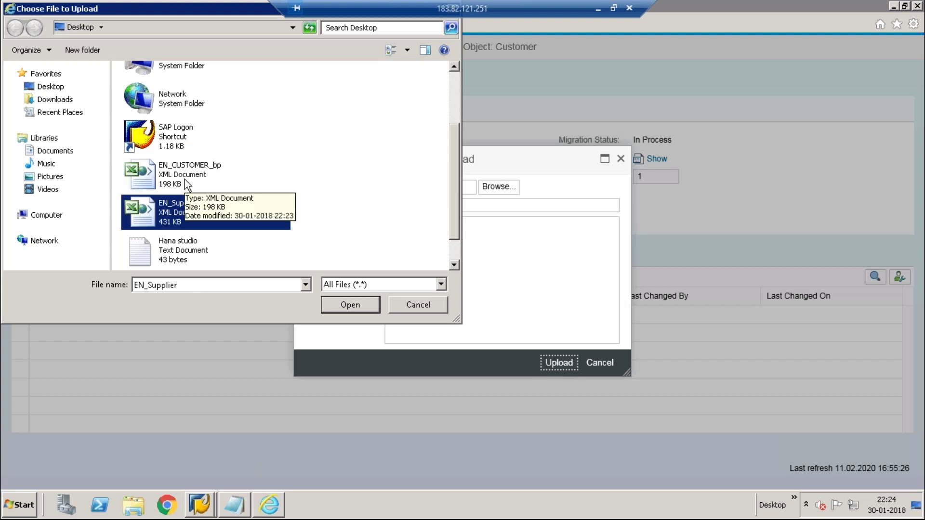
left_click(229, 241)
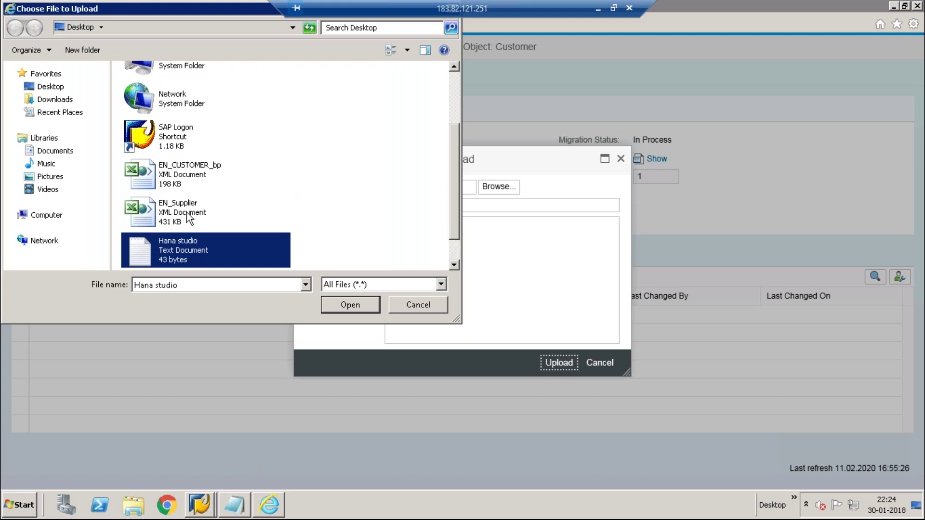
left_click(187, 215)
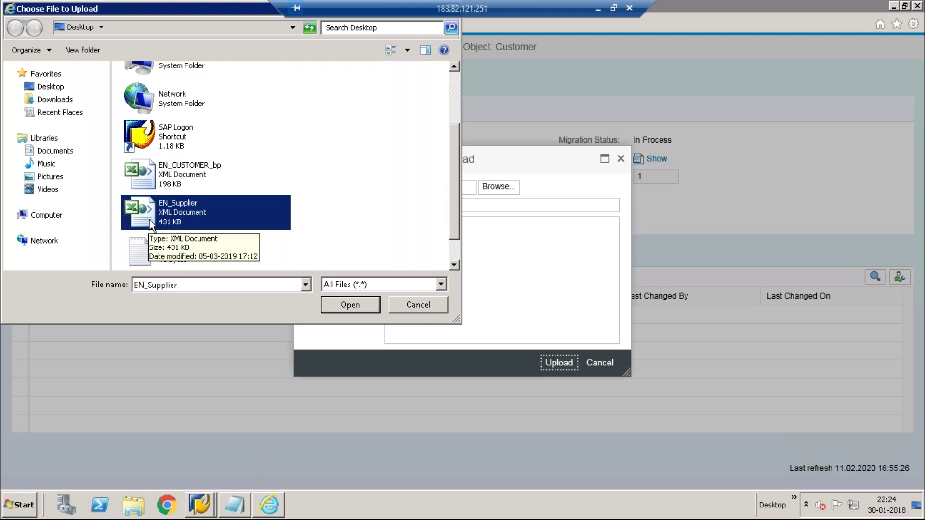
left_click(453, 265)
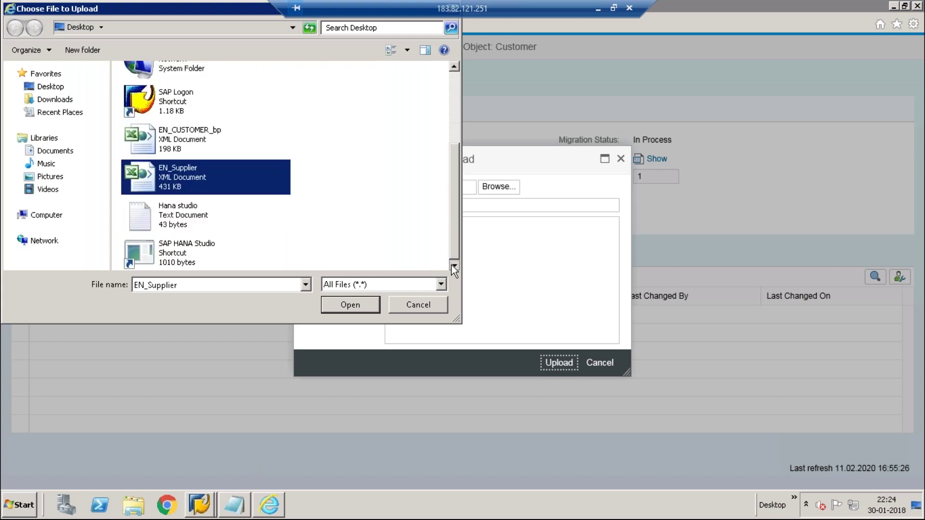
left_click(343, 220)
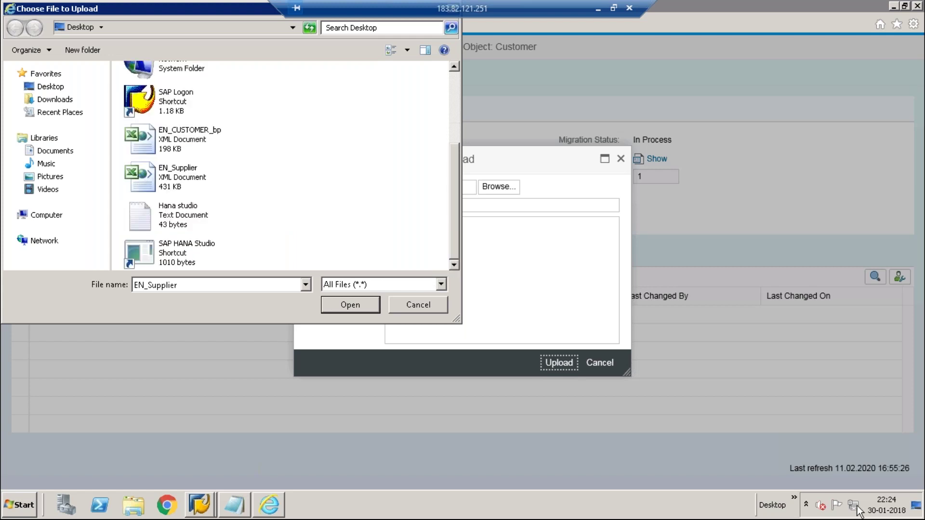
- Open EN_CUSTOMER_bp from the desktop, check its Dunning Data and General Data sheets, and close the workbook
left_click(917, 510)
left_click(208, 403)
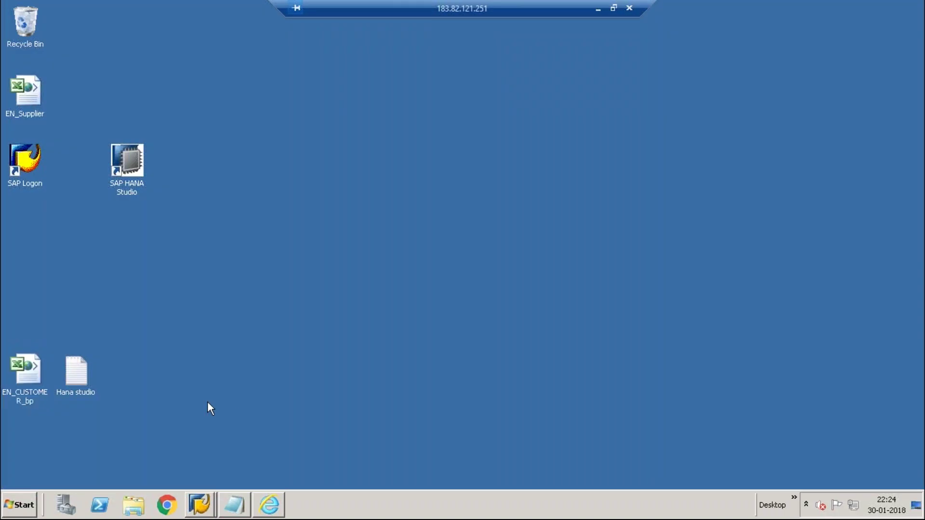
left_click(31, 377)
double_click(30, 376)
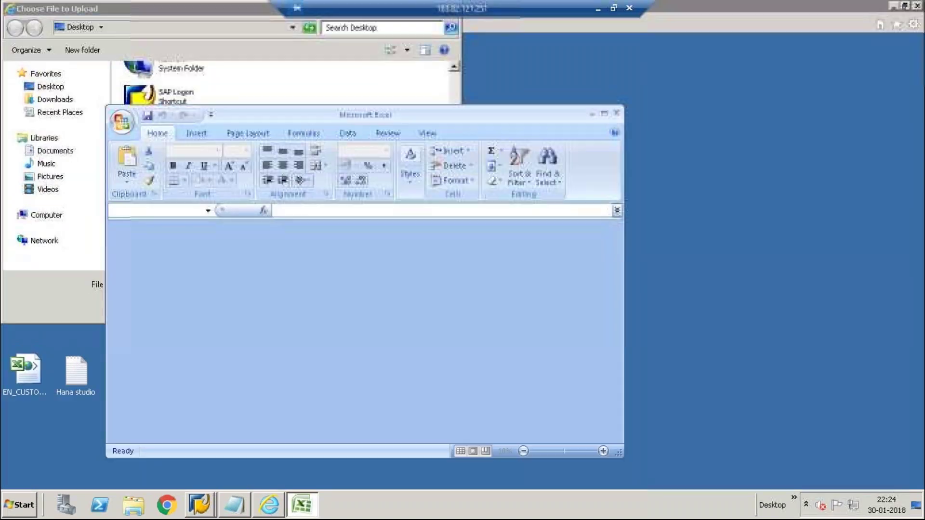
left_click(185, 439)
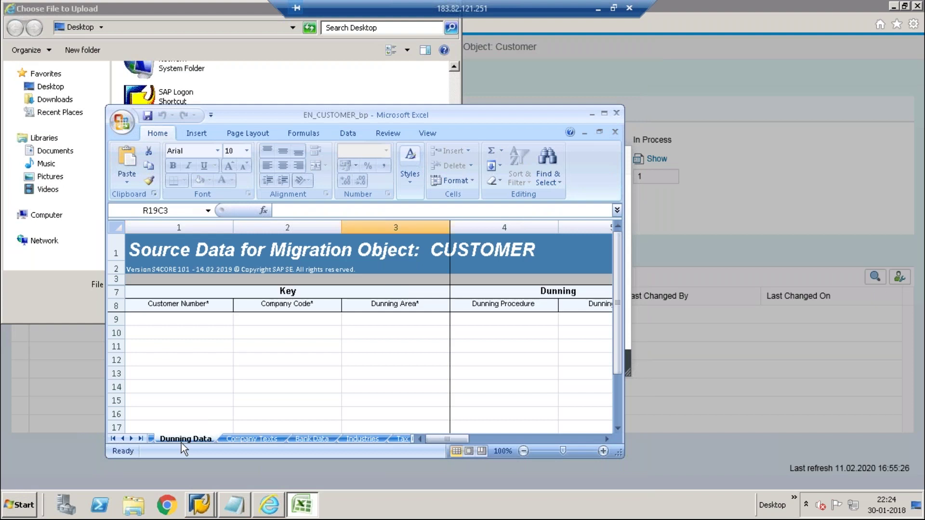
left_click(114, 439)
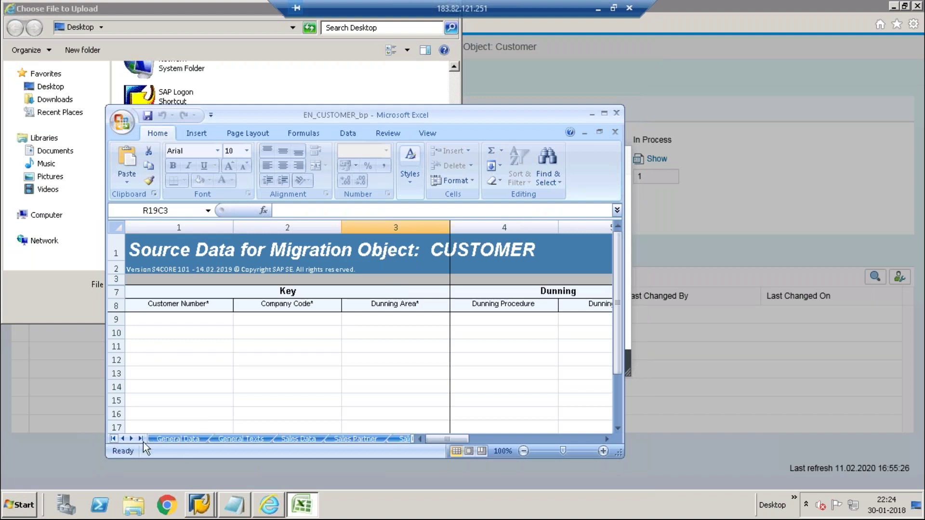
left_click(175, 439)
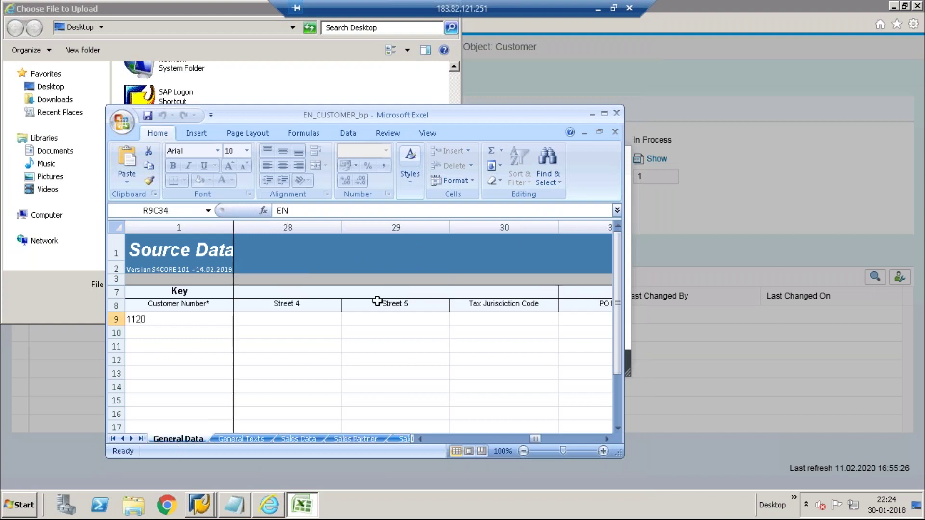
left_click(618, 114)
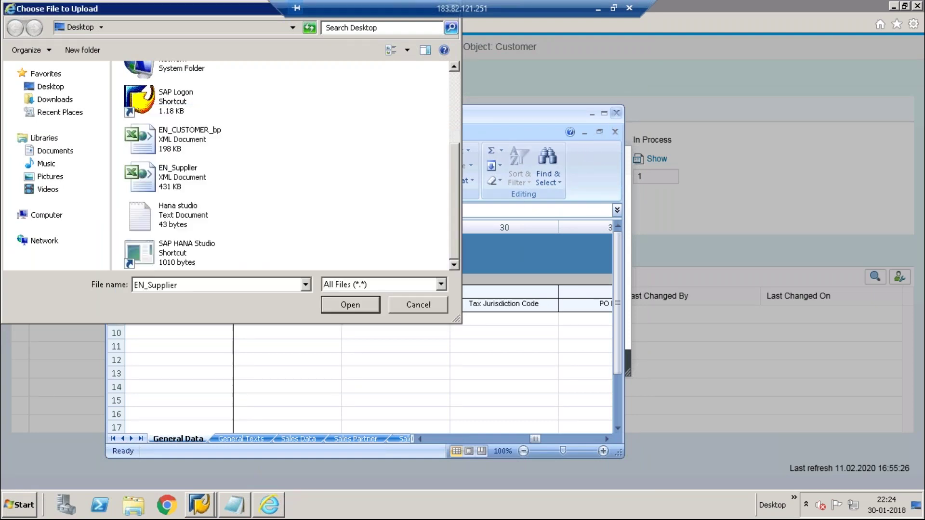
- Choose EN_CUSTOMER_bp as the source file, set its description to BP and try to upload it
left_click(217, 193)
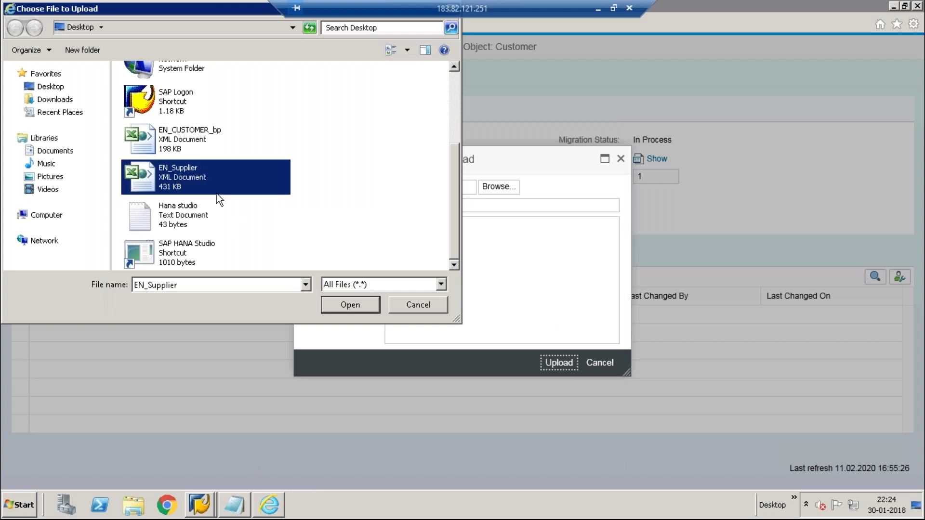
double_click(184, 140)
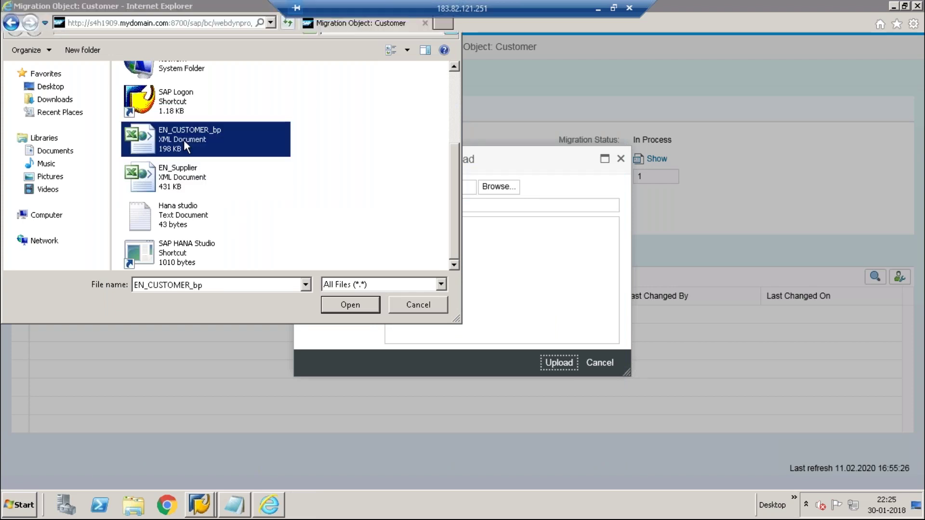
left_click(409, 204)
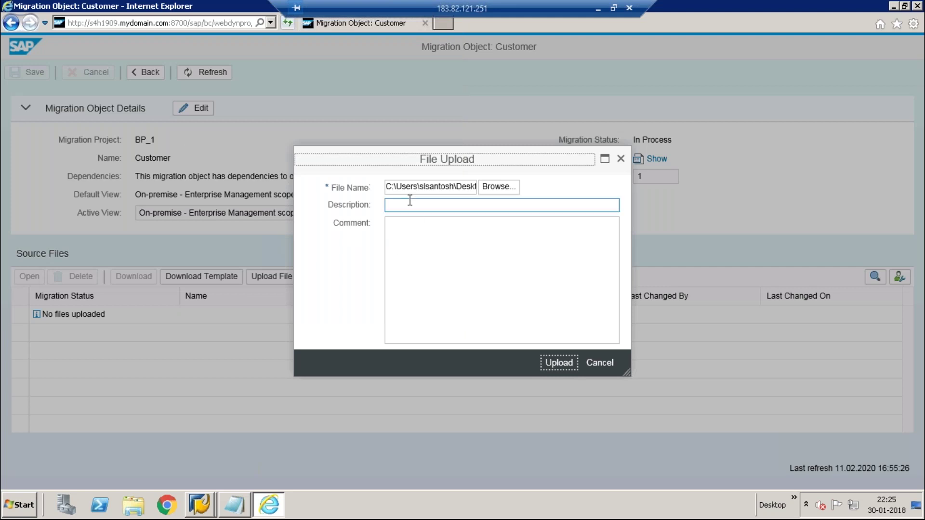
type("BP")
left_click(486, 309)
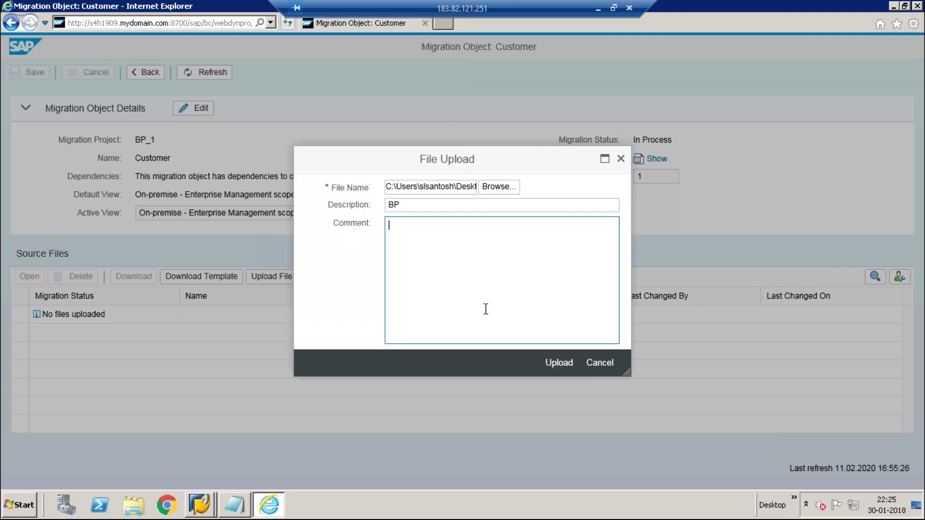
left_click(551, 370)
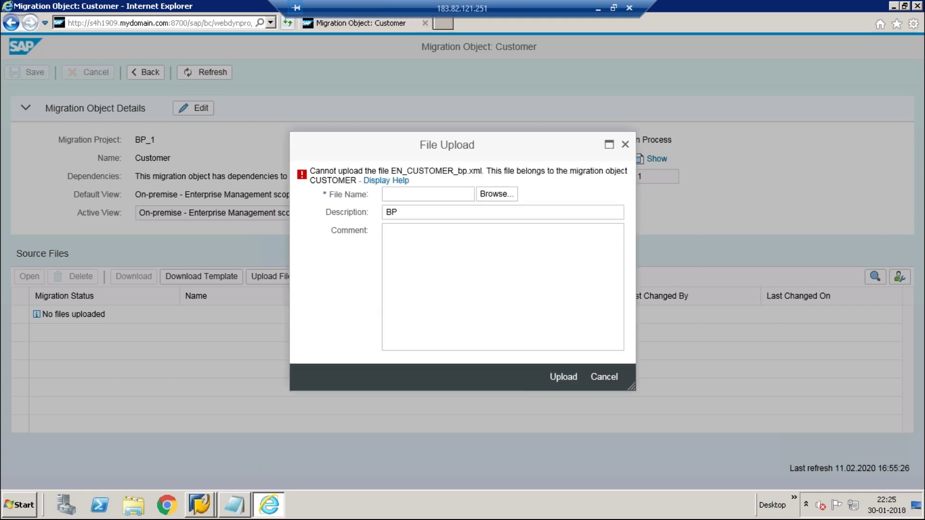
- Add the comment "ok", choose EN_CUSTOMER_bp again, retry the upload and close the File Upload dialog
type("ok")
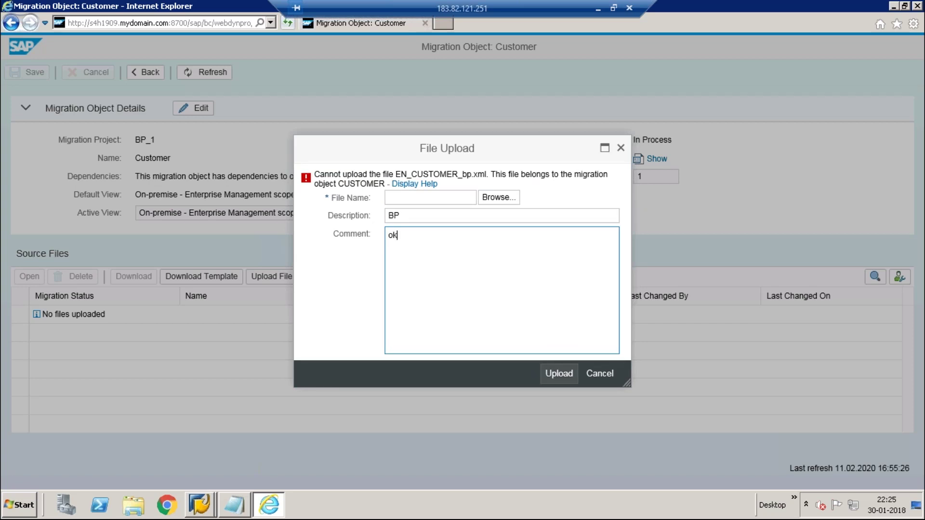
left_click(498, 199)
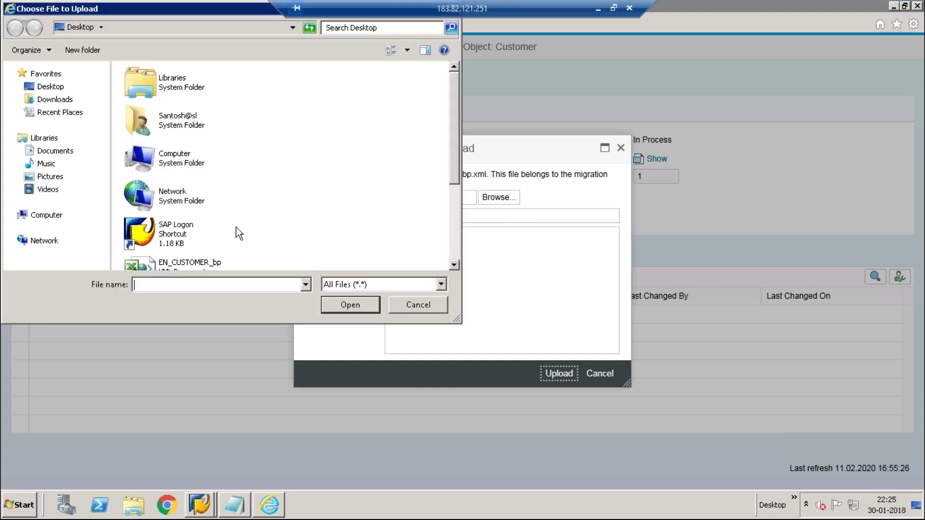
double_click(199, 263)
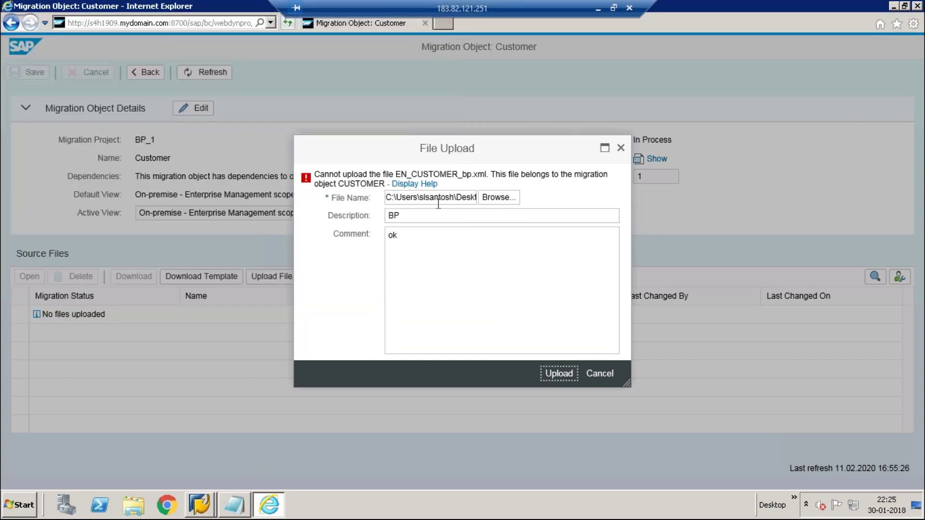
left_click(432, 242)
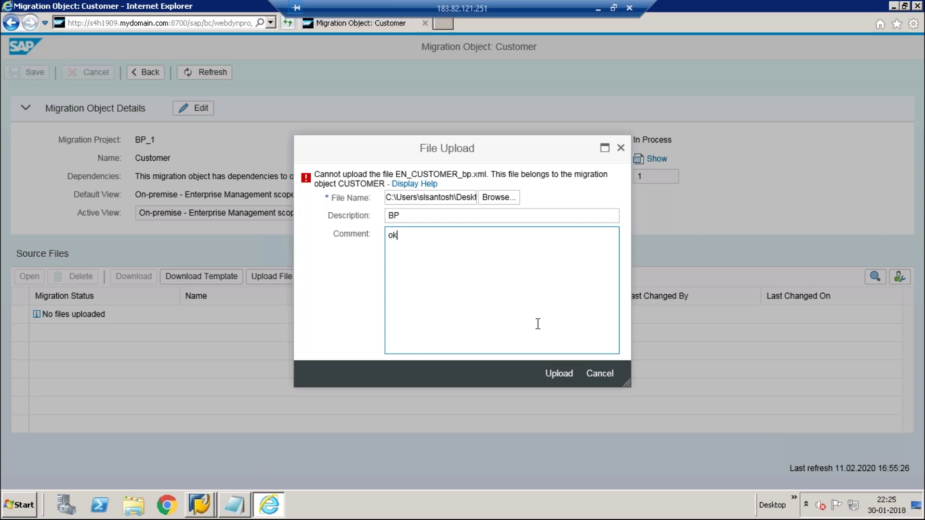
left_click(568, 376)
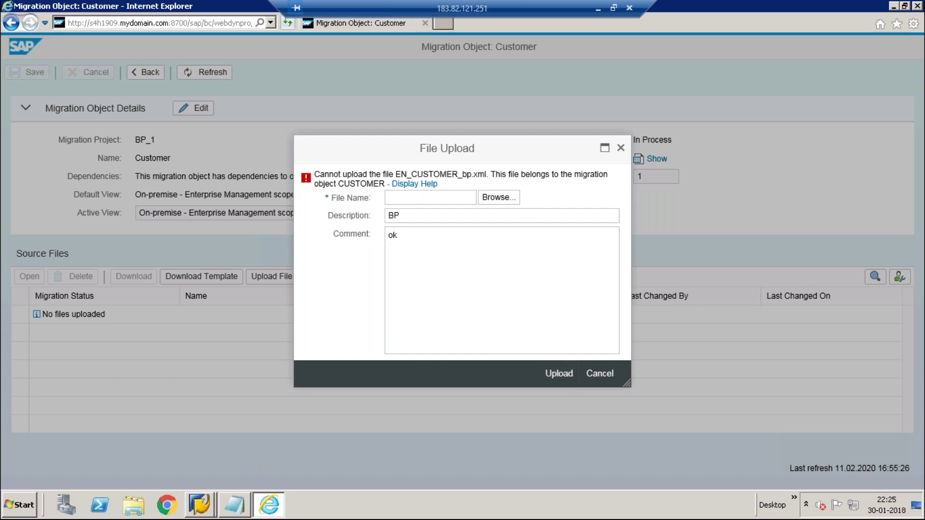
left_click(621, 148)
- Start a new file upload, choose EN_CUSTOMER_bp from the Desktop, describe it as BP and try to upload it
left_click(265, 279)
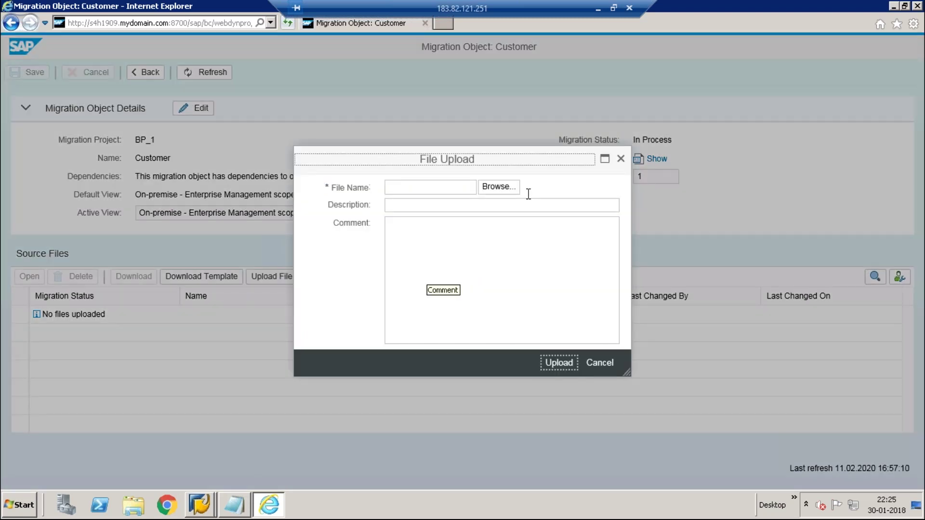
left_click(499, 187)
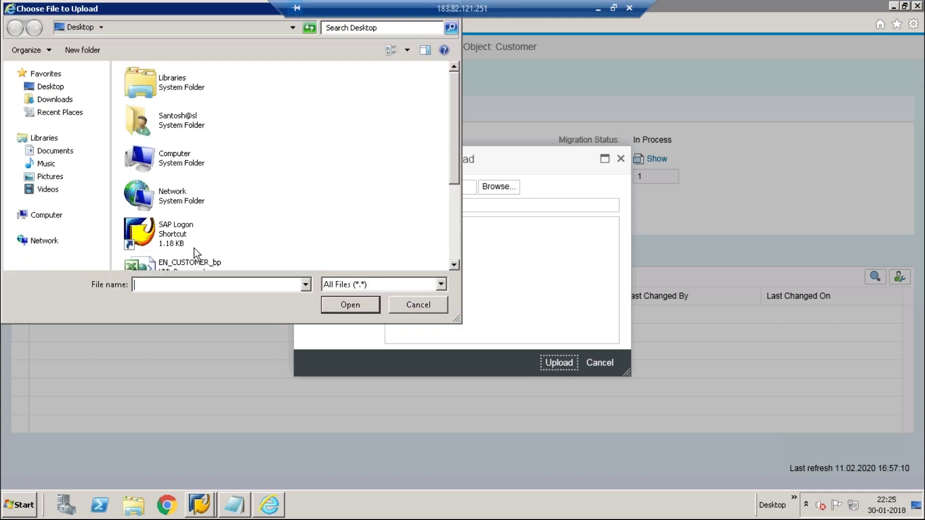
left_click(198, 262)
left_click(455, 265)
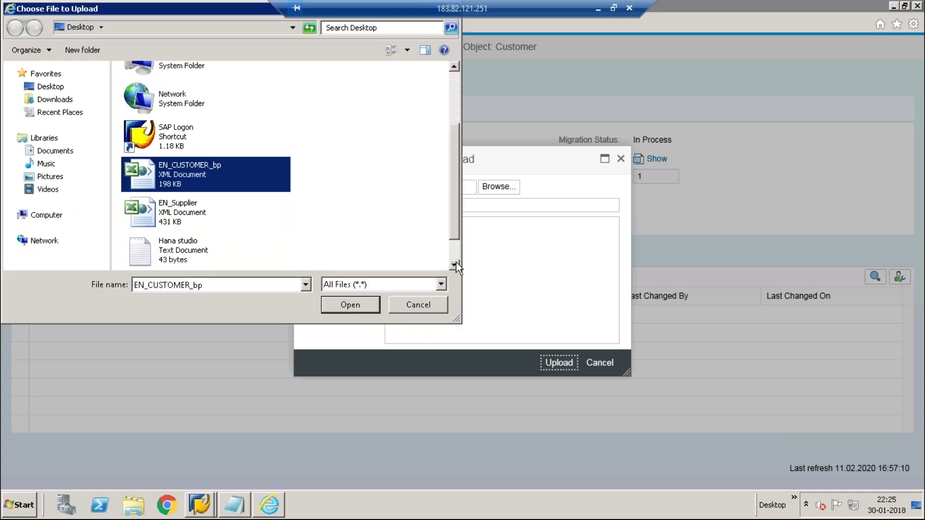
double_click(213, 174)
left_click(426, 244)
left_click(412, 205)
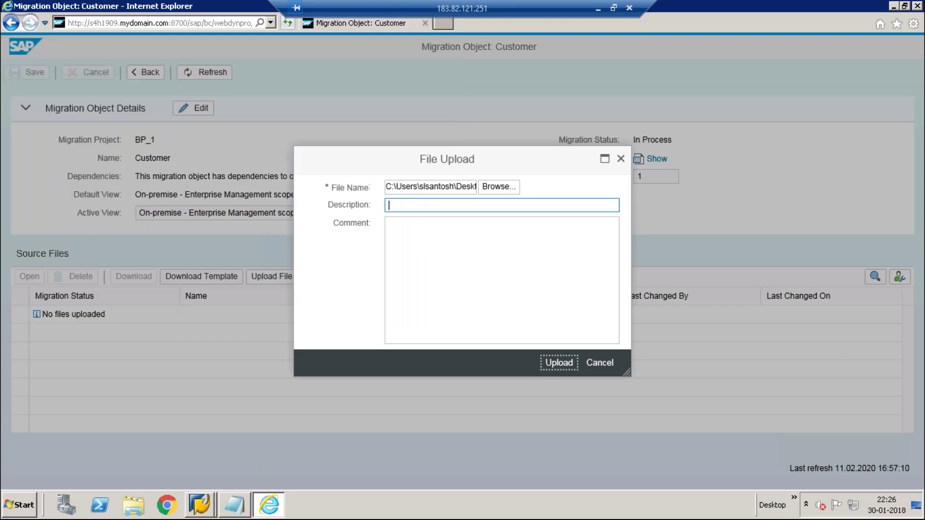
type("BP")
left_click(555, 371)
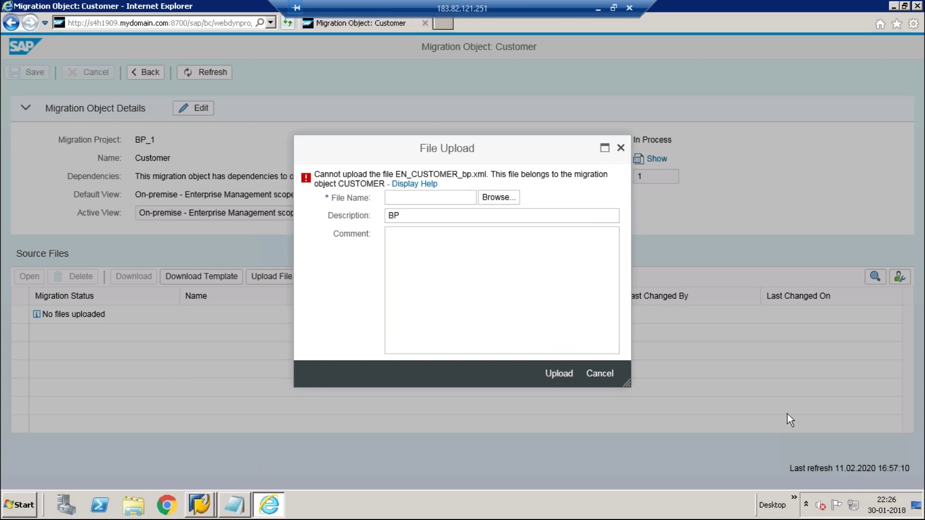
- Close the File Upload dialog and rename the desktop file EN_CUSTOMER_bp as EN_CUSTOMER_bp_1
key("Escape")
left_click(918, 505)
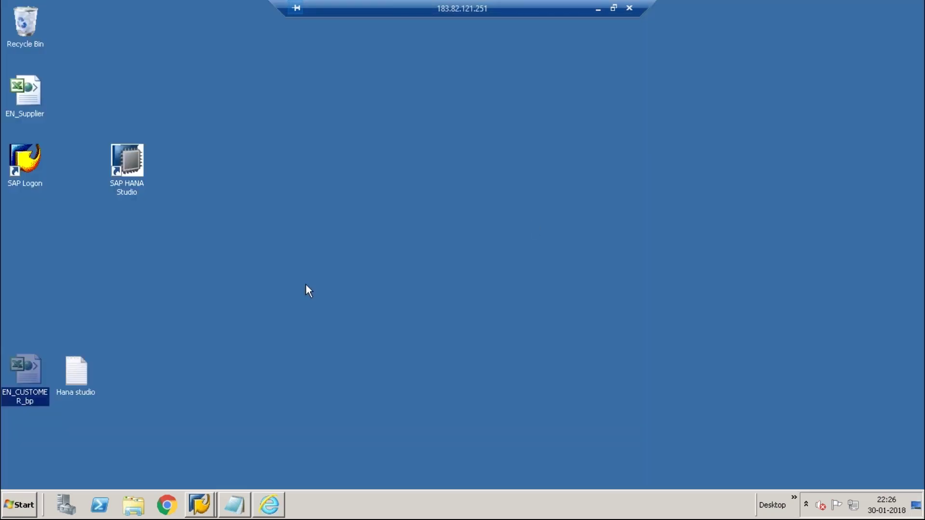
double_click(17, 375)
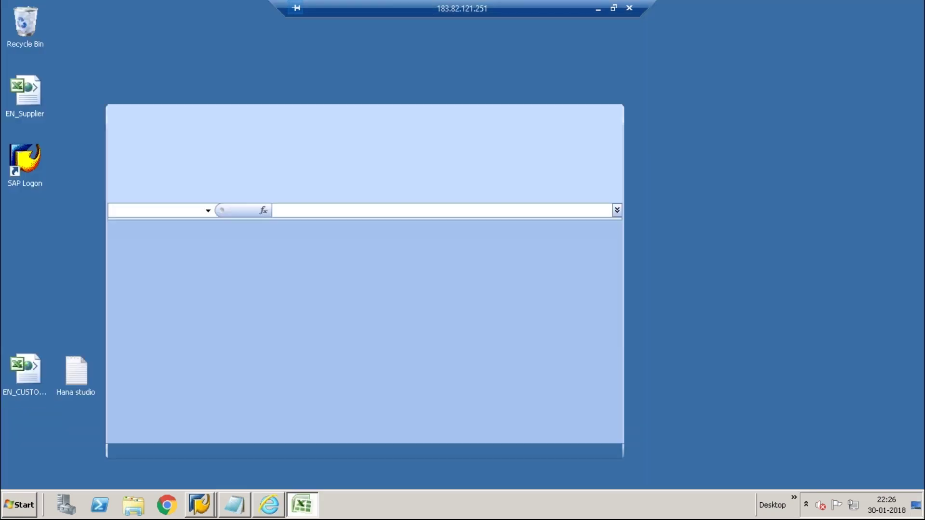
left_click(616, 115)
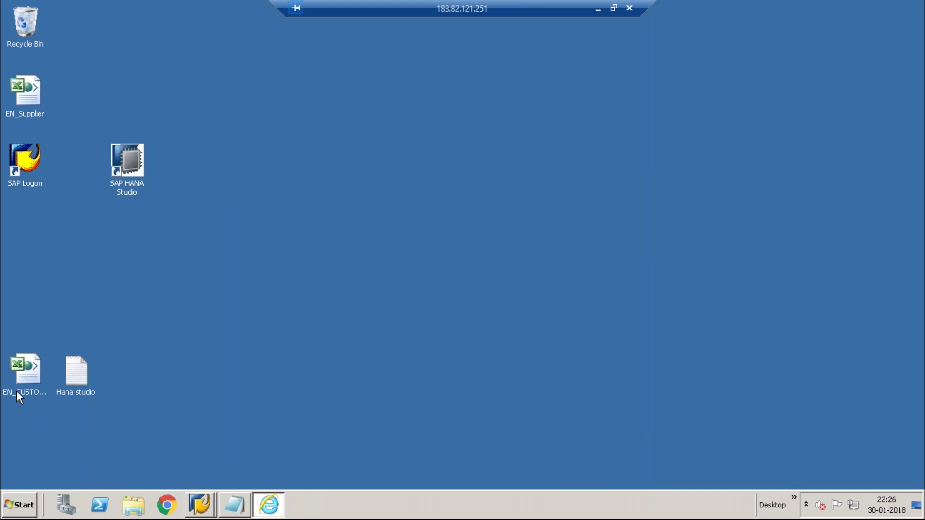
left_click(20, 389)
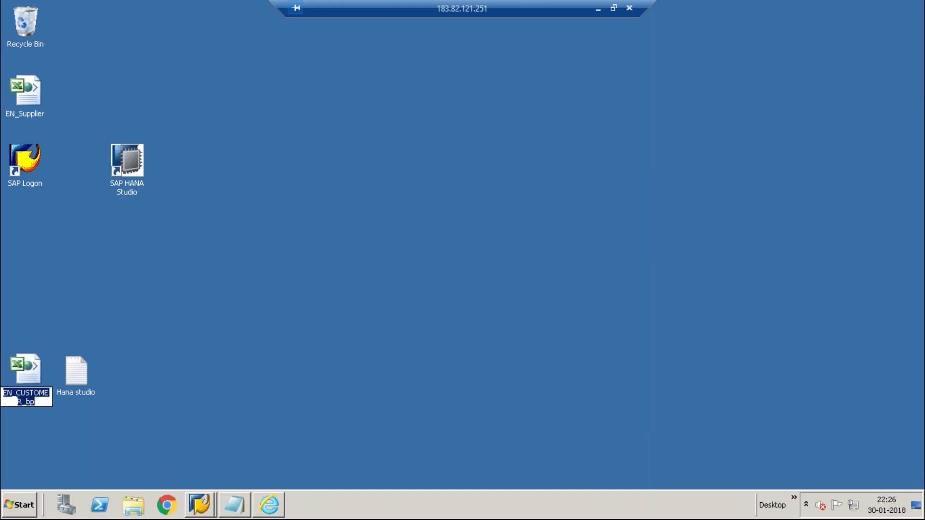
left_click(49, 402)
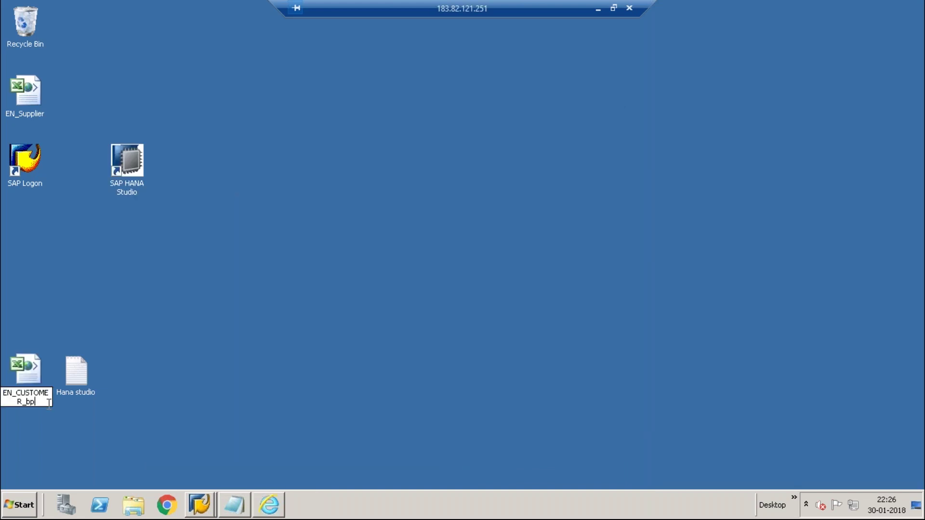
type("_1")
key("Return")
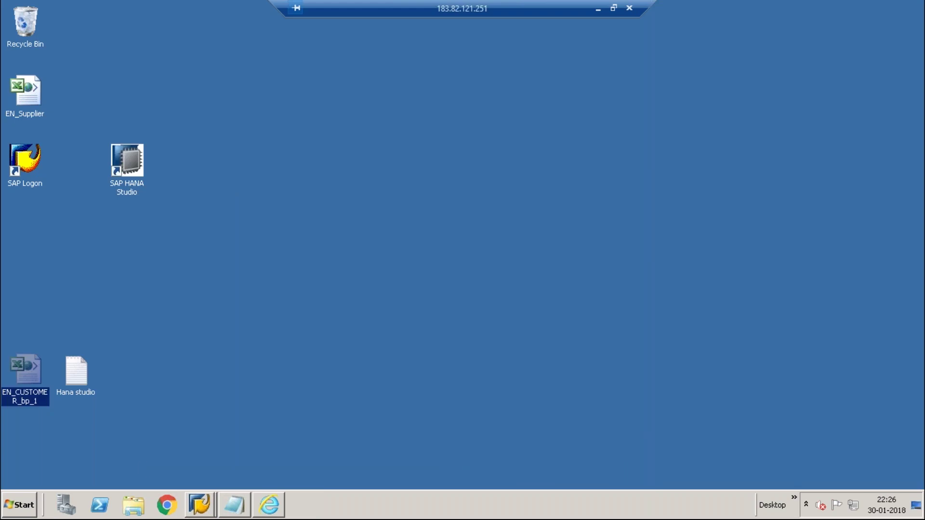
- Back in the migration cockpit, try to upload EN_CUSTOMER_bp_1 with the description BP and close the File Upload dialog
mouse_move(278, 512)
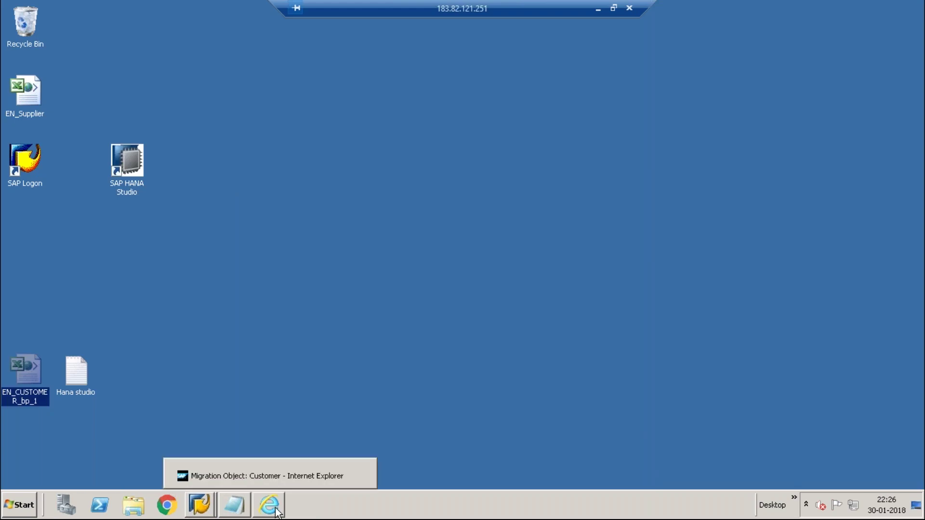
left_click(259, 482)
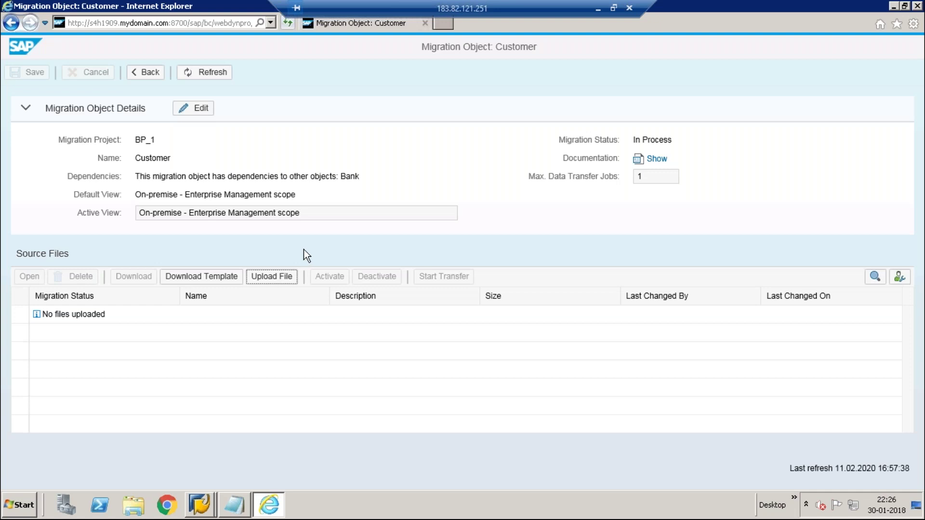
left_click(253, 281)
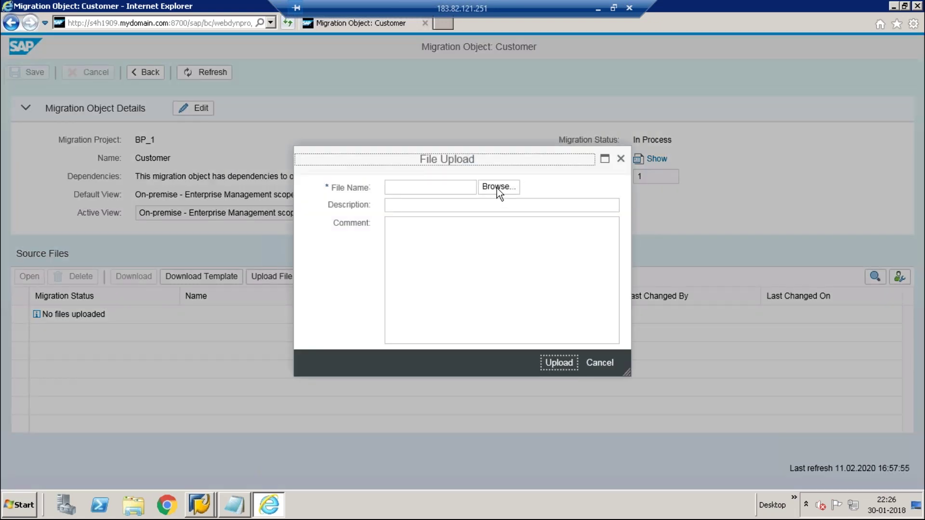
left_click(497, 188)
double_click(187, 264)
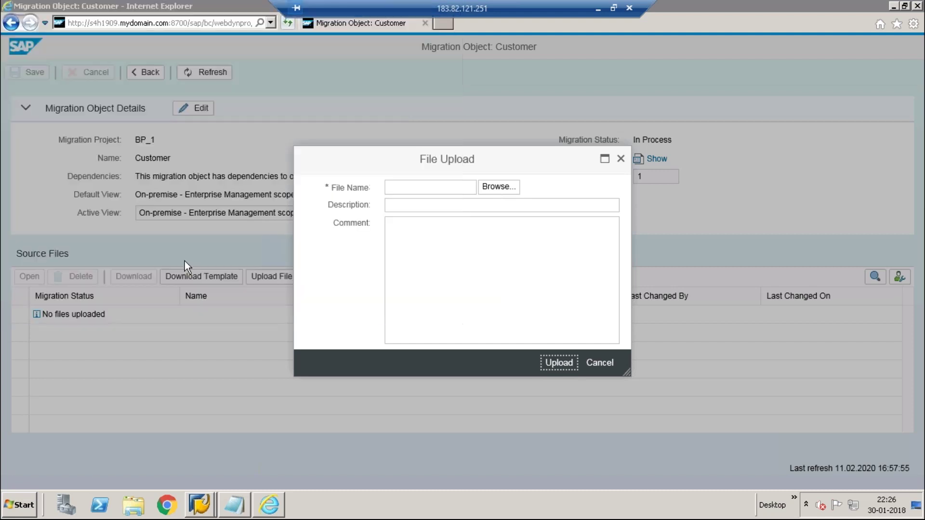
left_click(411, 207)
type("BP")
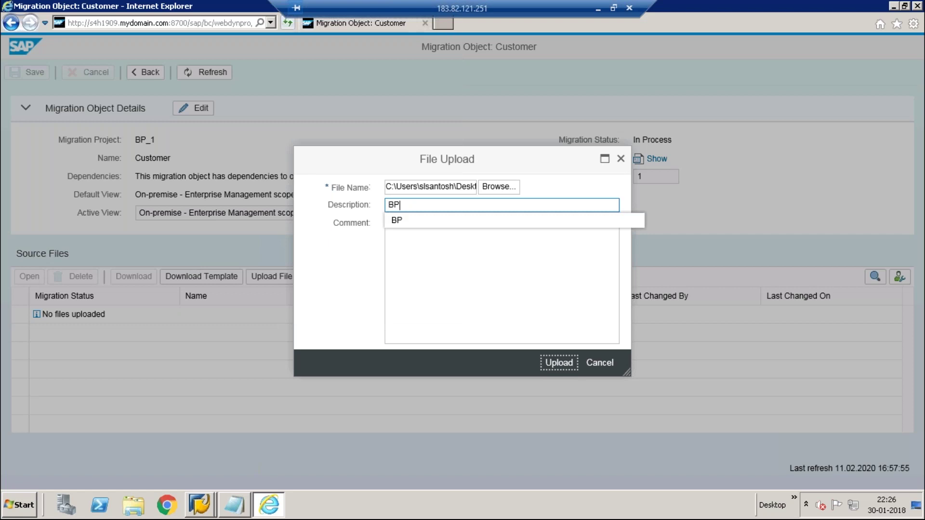
left_click(553, 366)
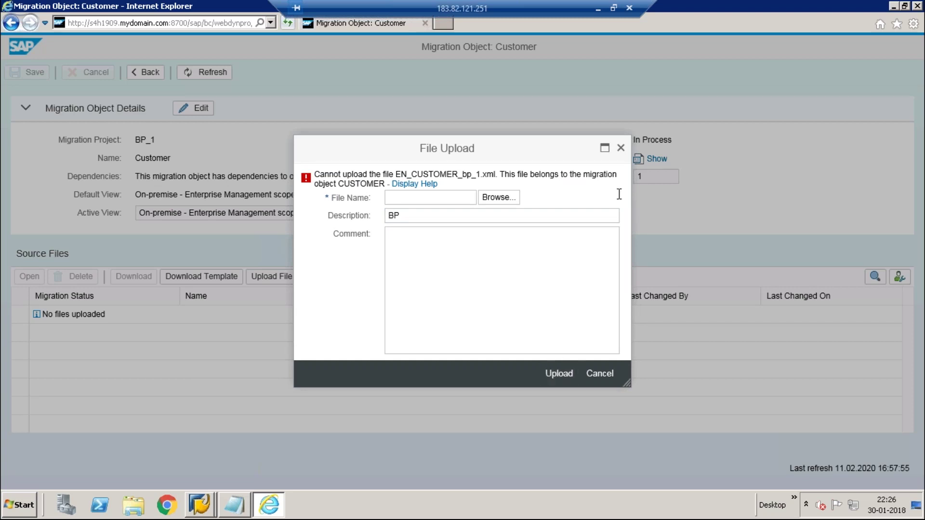
left_click(621, 148)
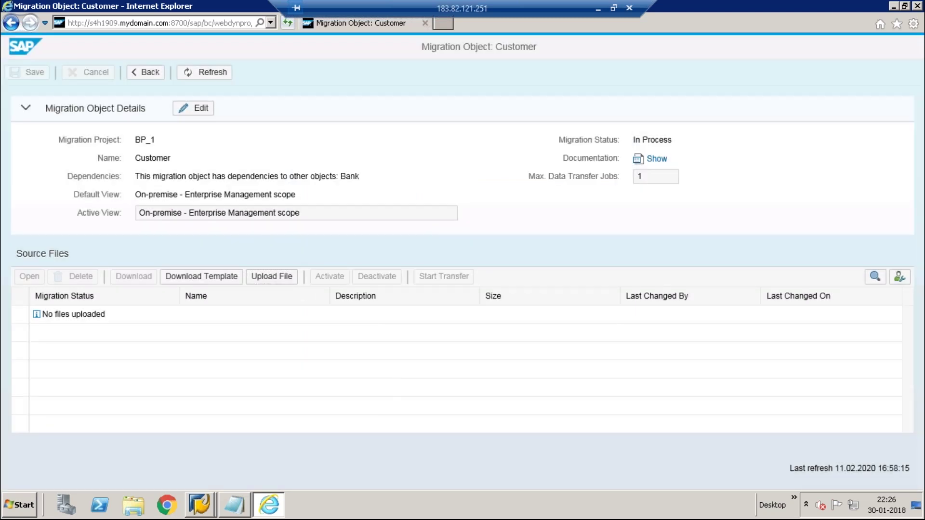
- Switch the Customer migration object to edit mode and try to upload EN_CUSTOMER_bp_1 from the Desktop without a description
left_click(222, 73)
left_click(199, 114)
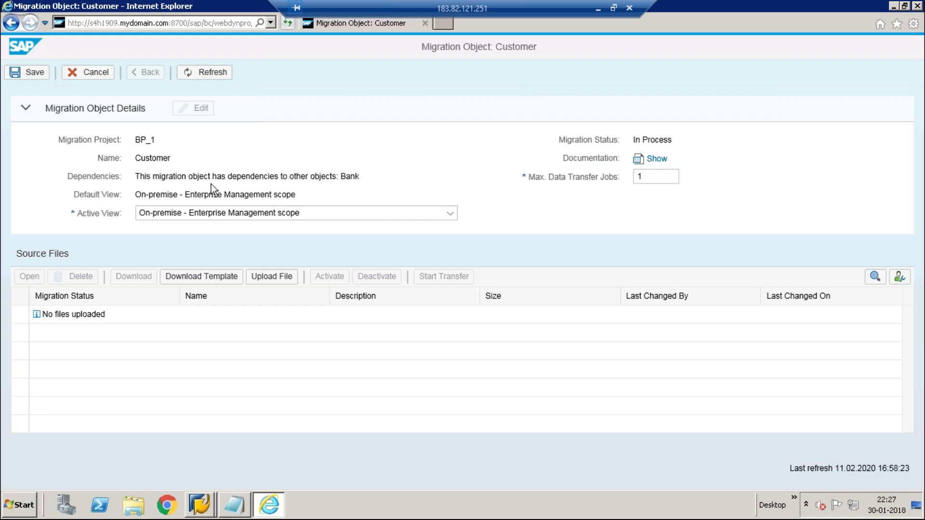
left_click(289, 278)
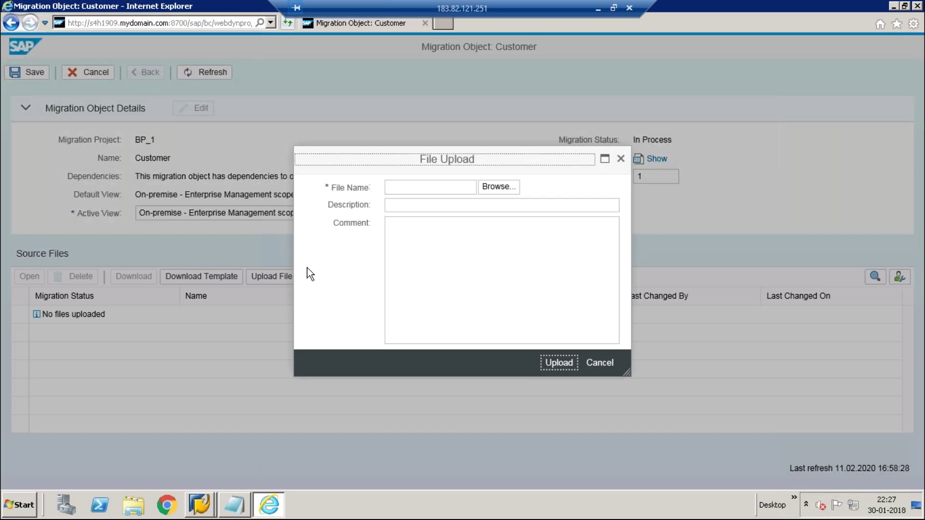
left_click(502, 189)
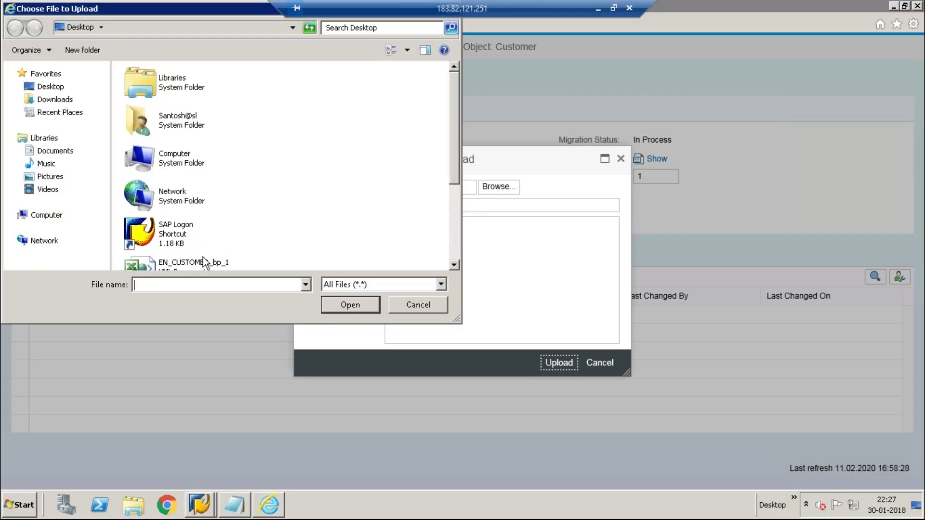
left_click(204, 256)
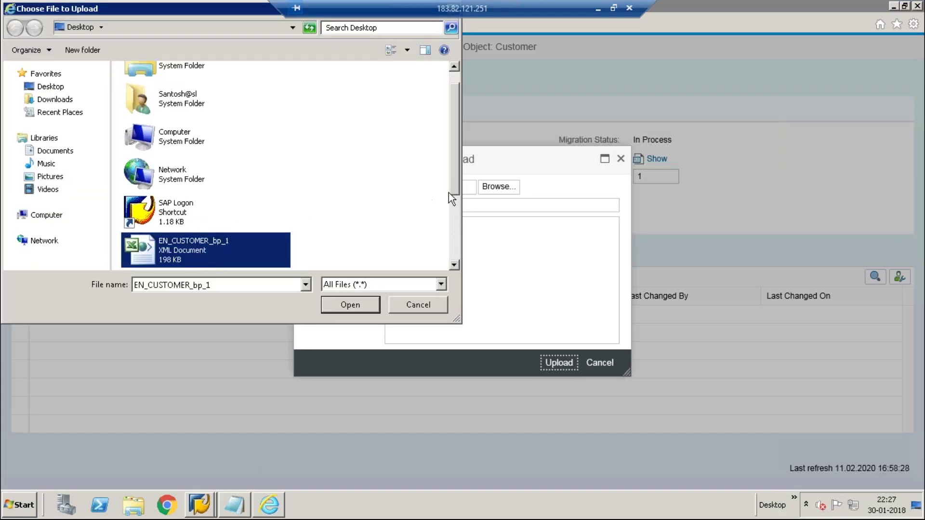
double_click(204, 243)
left_click(575, 340)
left_click(555, 364)
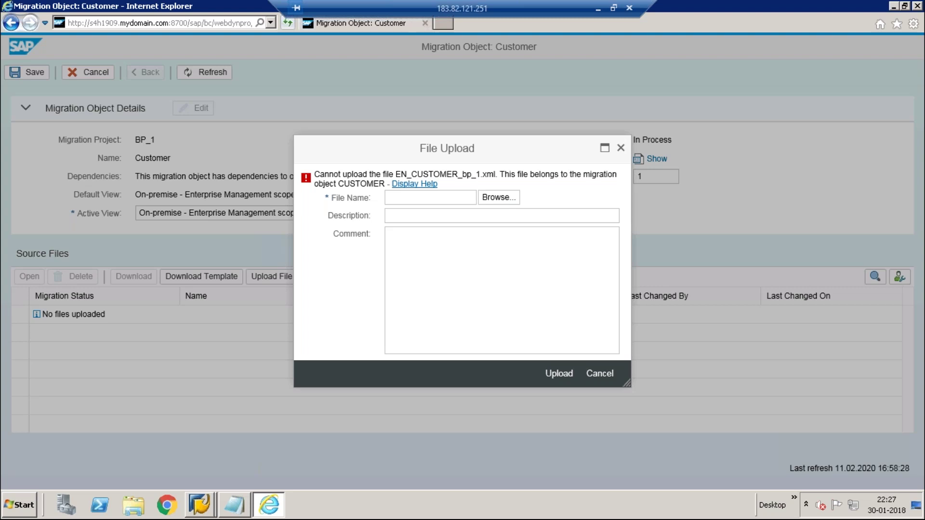
- Read the detailed help for the upload error and close both the help and the File Upload dialog
left_click(414, 184)
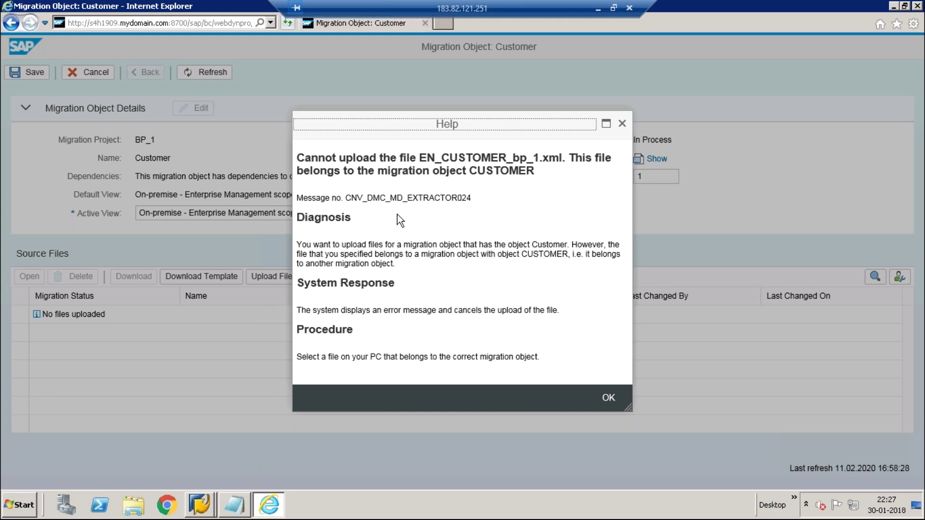
left_click(554, 179)
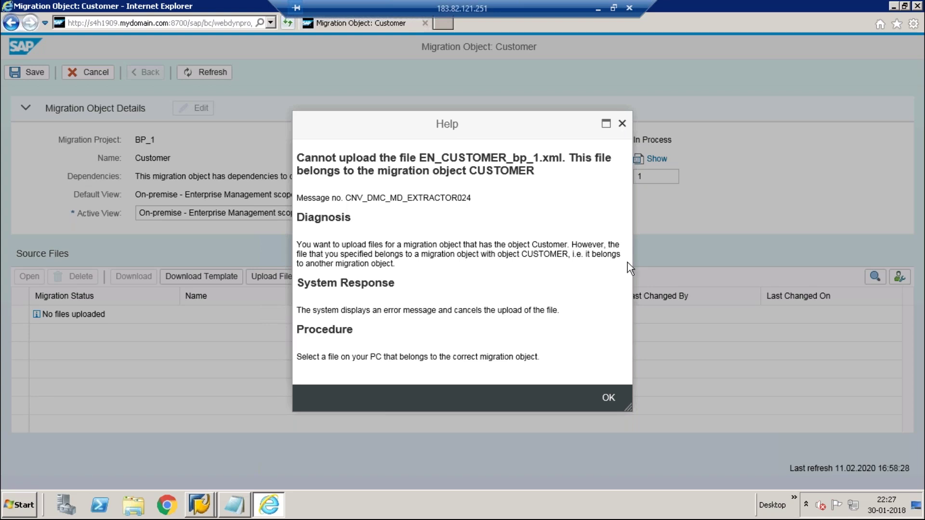
left_click(606, 400)
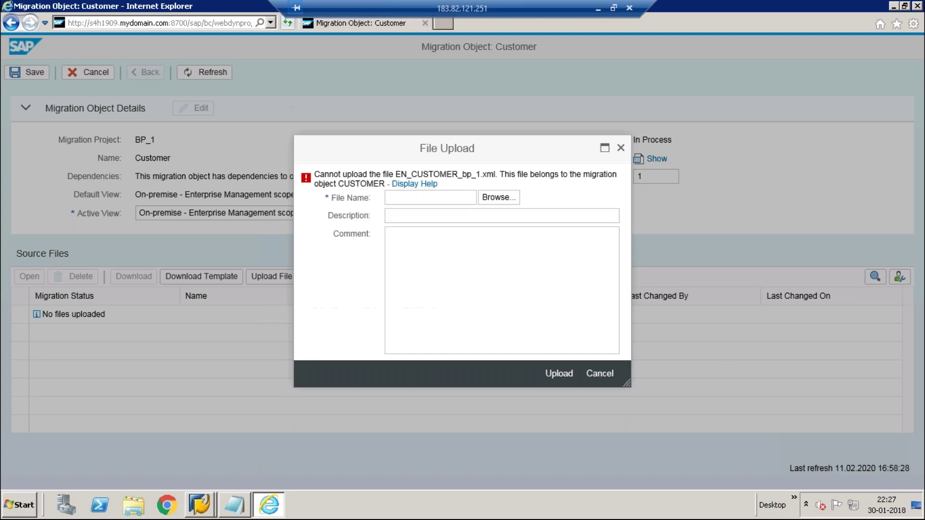
left_click(598, 374)
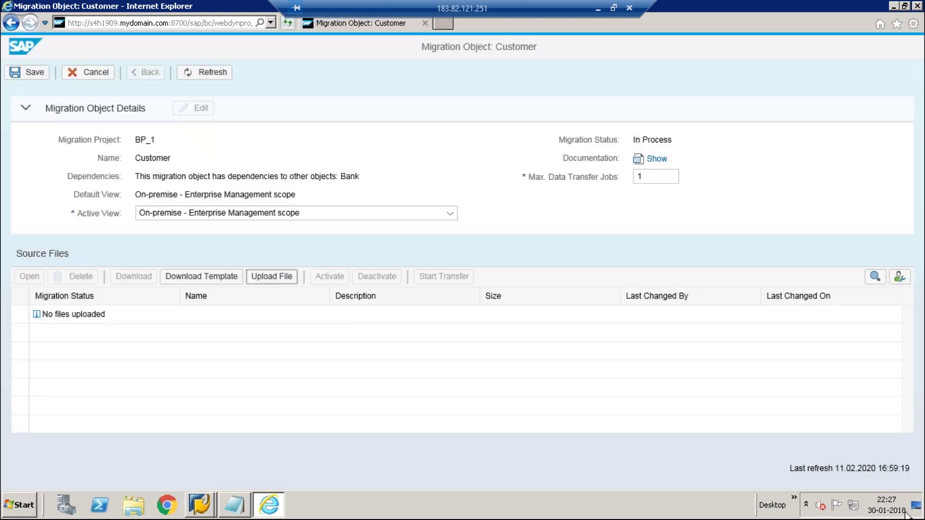
- Open EN_CUSTOMER_bp_1 from the desktop in Excel, check the migration object named in its header, and close the workbook
left_click(917, 507)
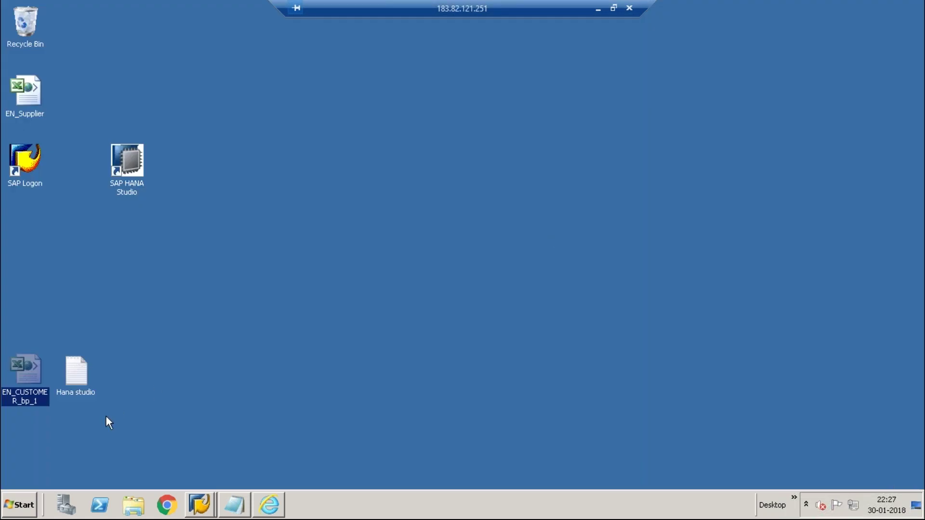
left_click(106, 416)
double_click(22, 380)
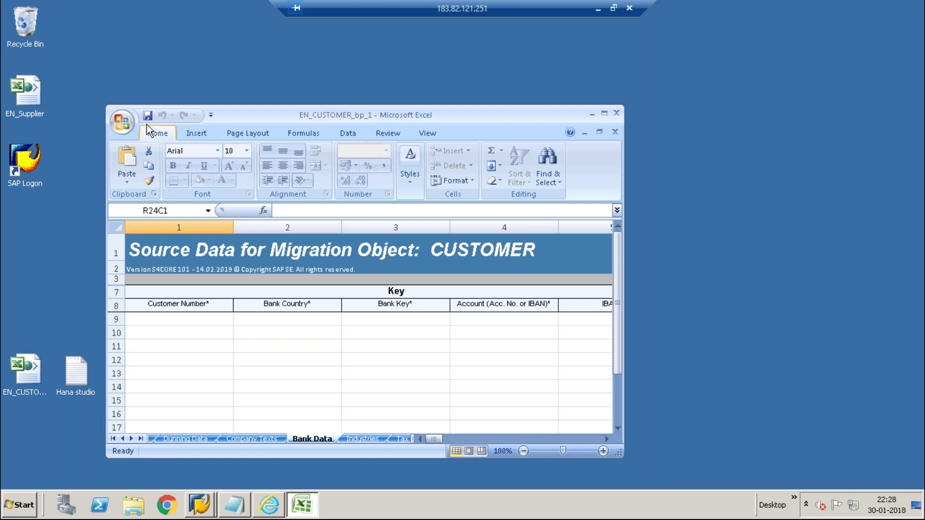
left_click(121, 121)
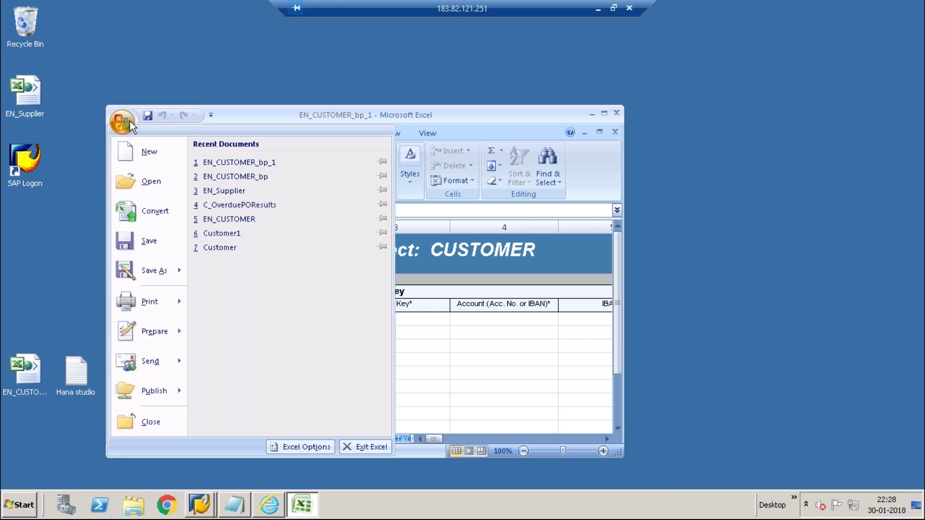
left_click(551, 127)
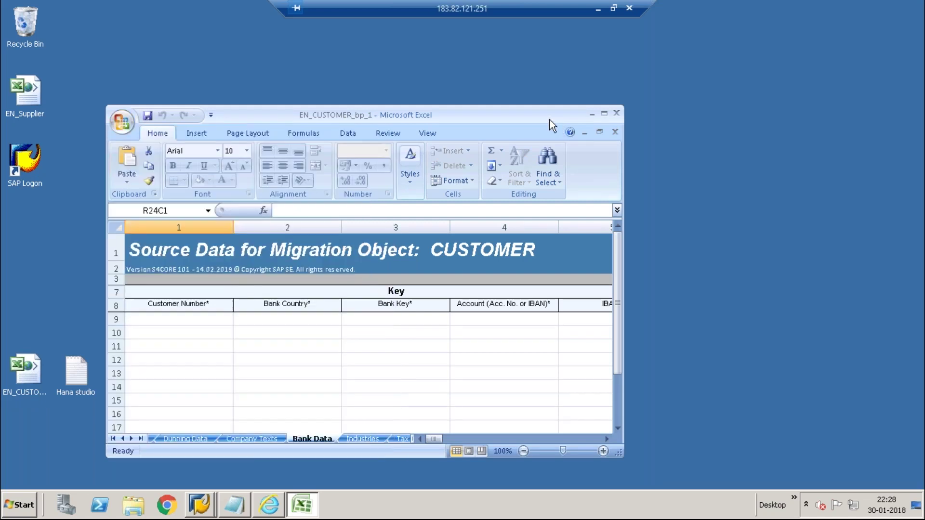
left_click(620, 113)
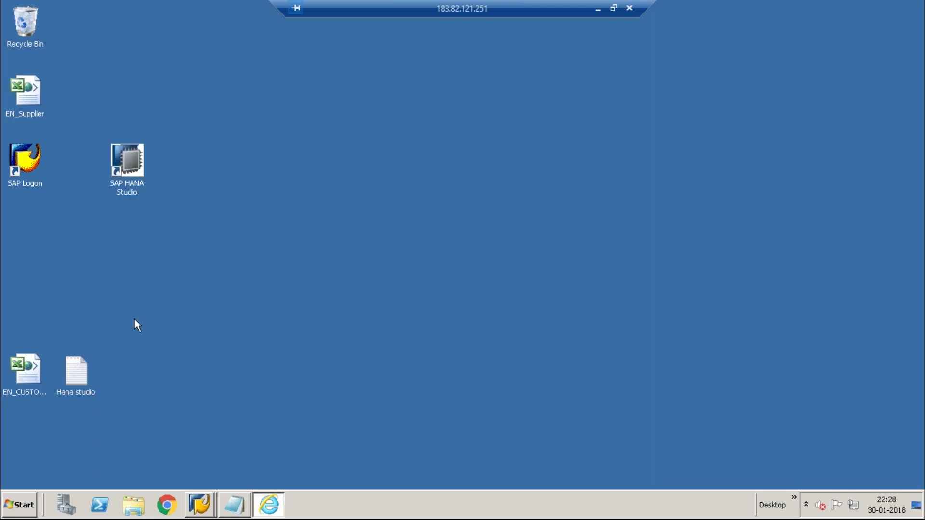
- Rename the desktop file EN_CUSTOMER_bp_1 as customer
left_click(31, 370)
key("F2")
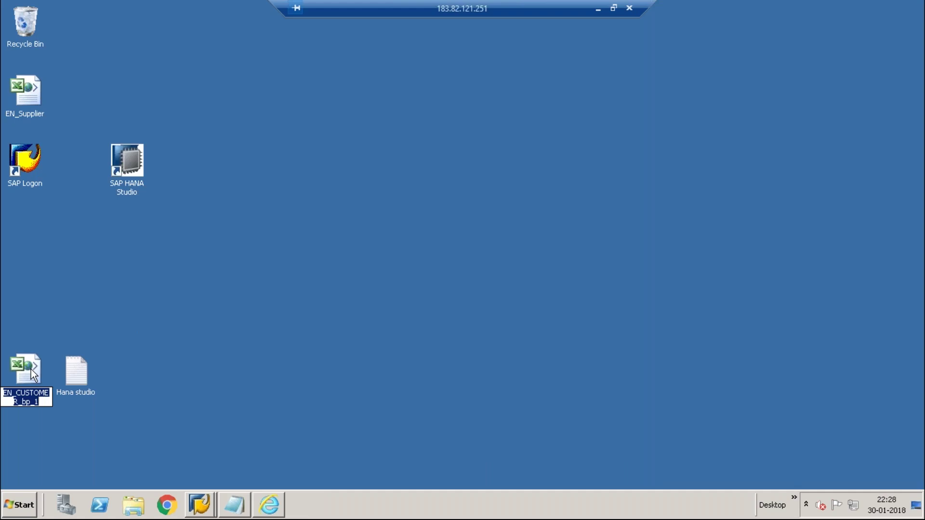
type("customer")
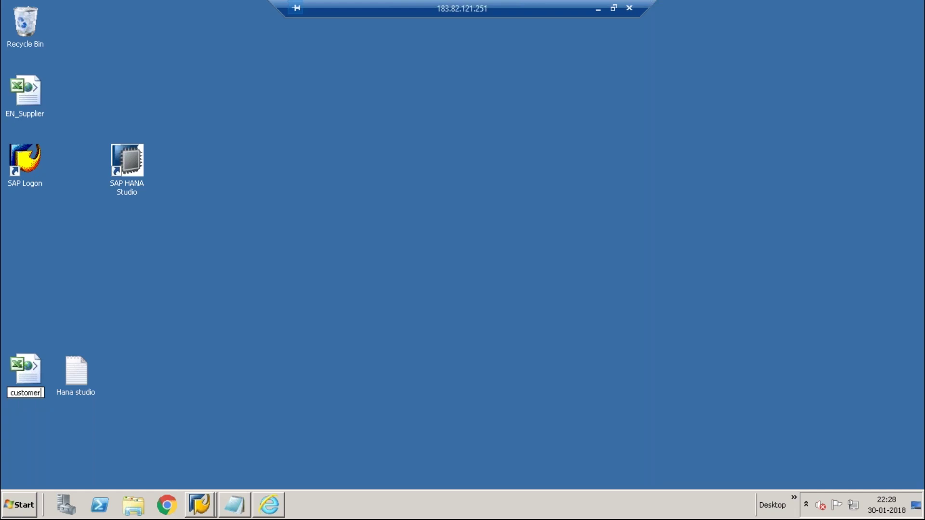
key("Return")
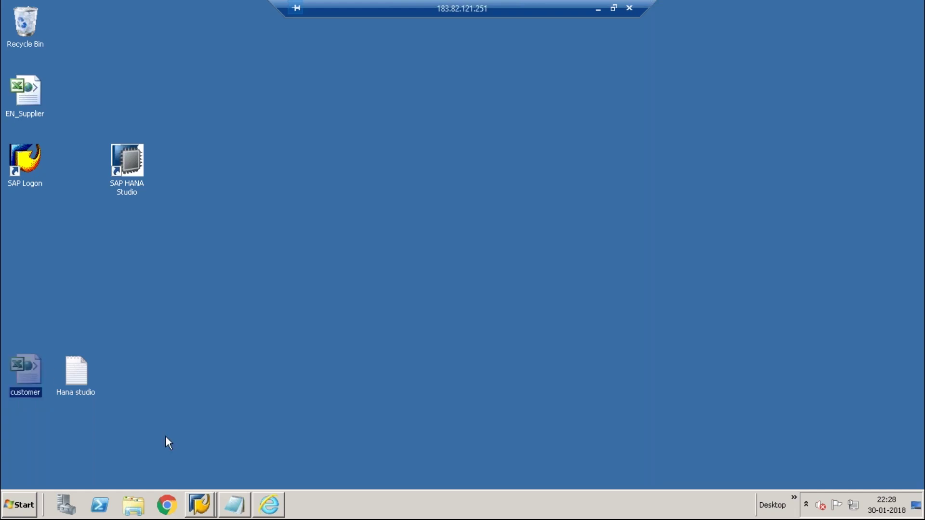
- Return to the migration cockpit, try to upload the customer file from the Desktop and close the File Upload dialog
left_click(269, 505)
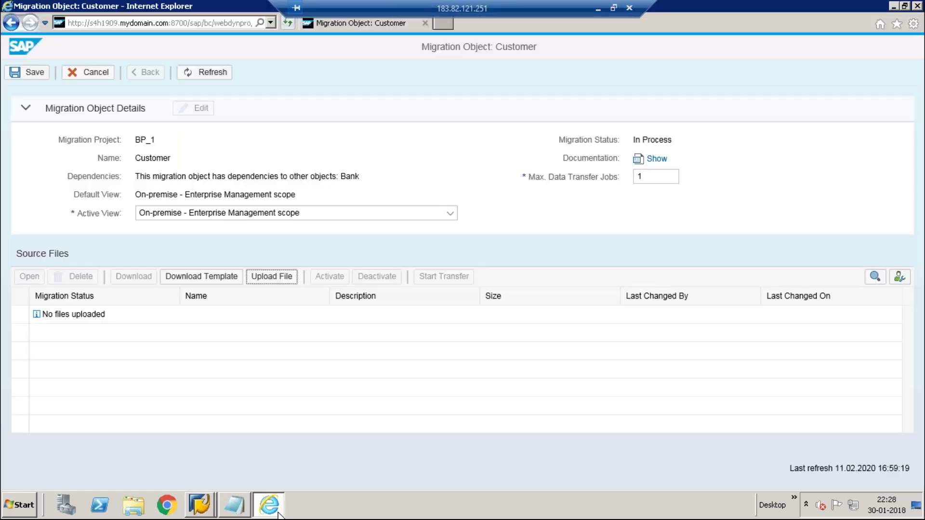
left_click(273, 278)
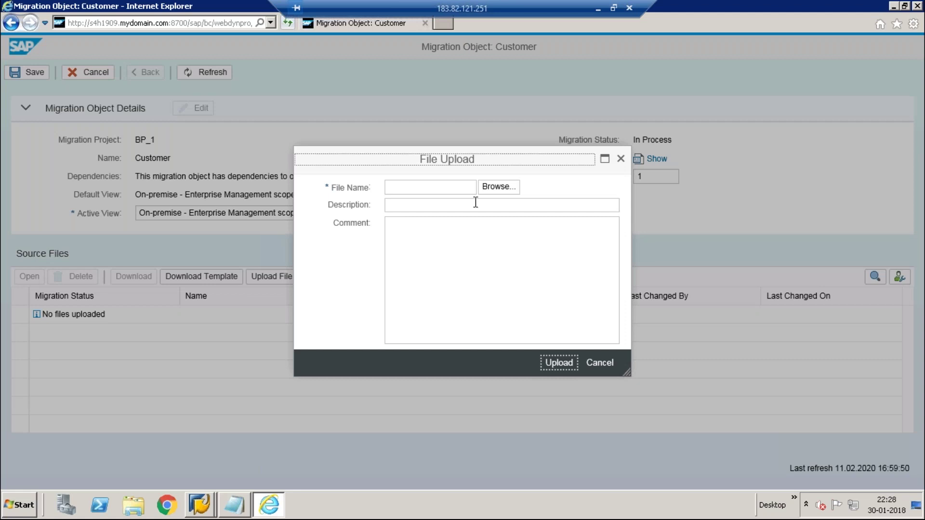
left_click(482, 187)
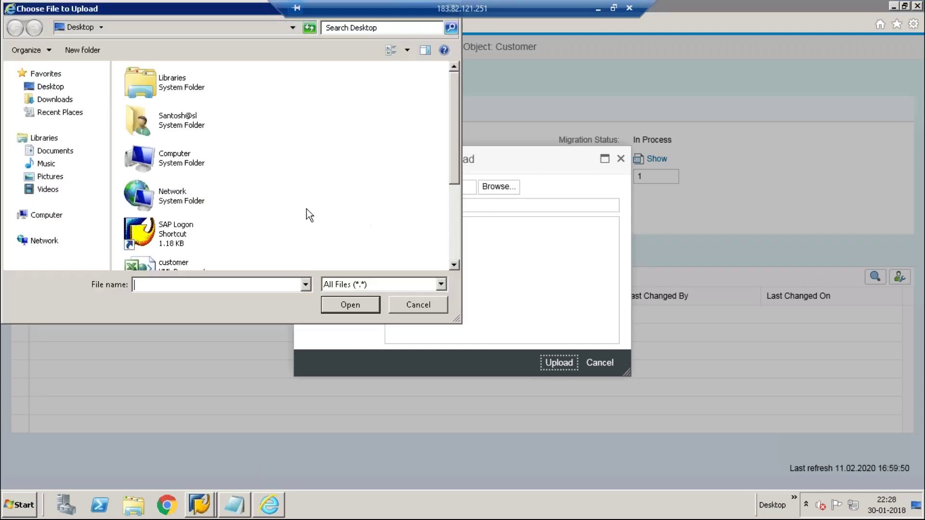
double_click(167, 263)
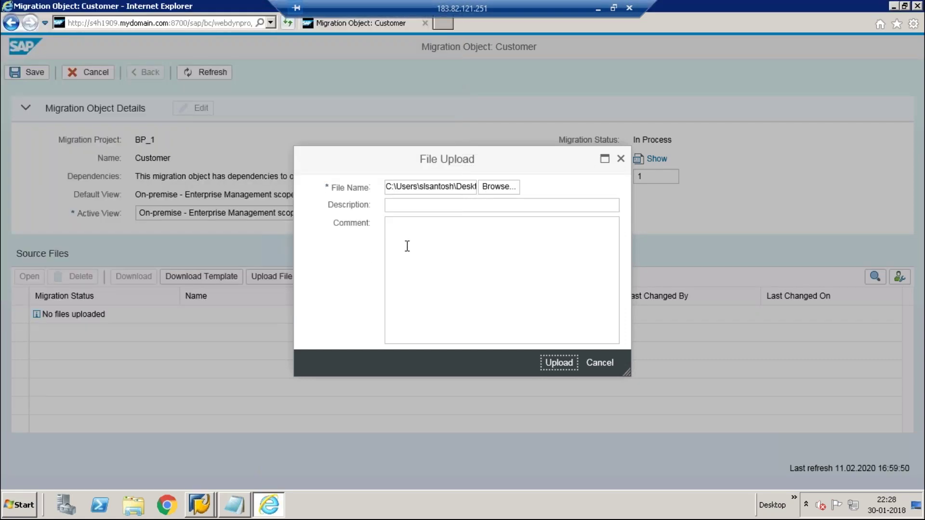
left_click(560, 364)
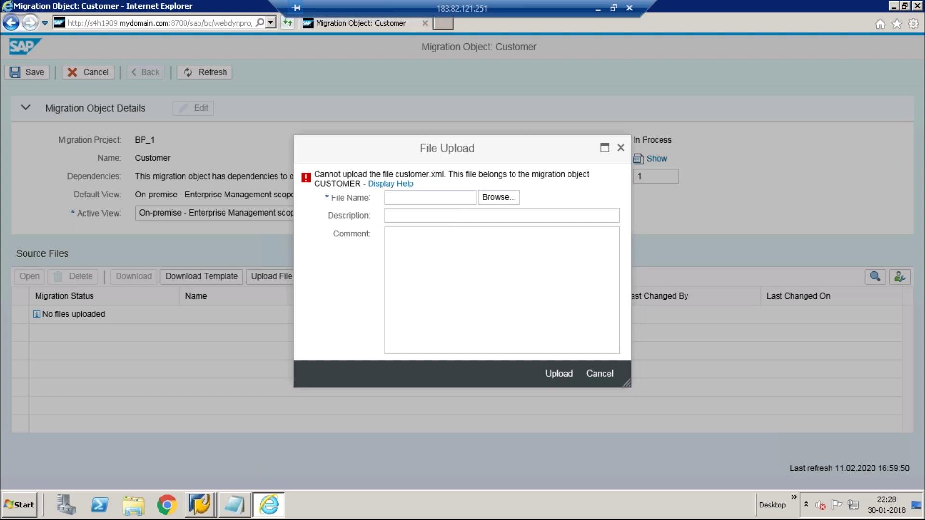
left_click(620, 148)
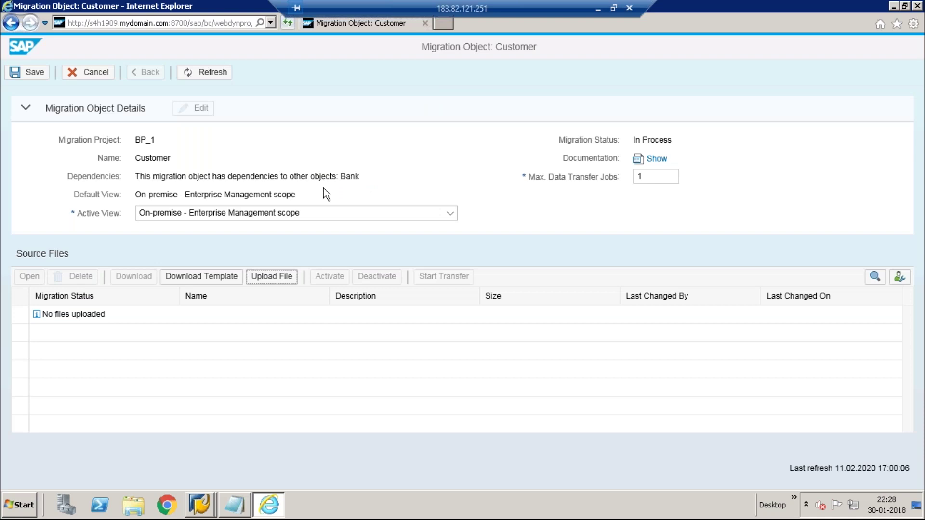
- Leave the Customer object's edit mode, return to migration project BP_1 and review the objects matching the customer filter
left_click(81, 72)
left_click(139, 73)
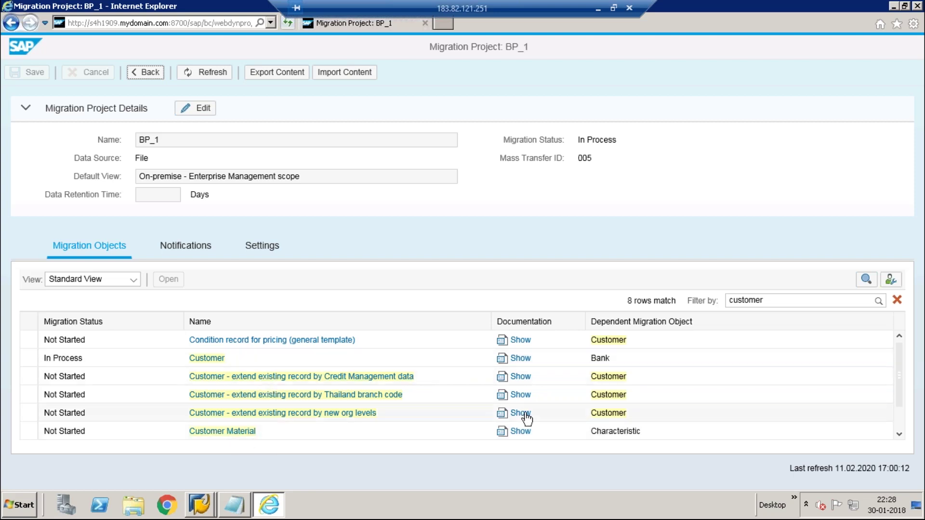
left_click(899, 434)
left_click(900, 435)
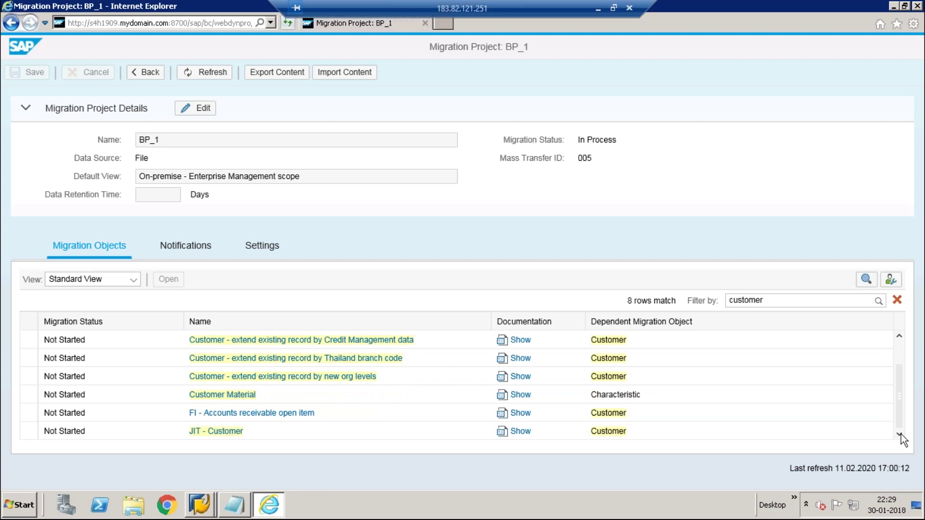
left_click(900, 434)
left_click(899, 434)
left_click(900, 434)
left_click_drag(901, 401, 896, 348)
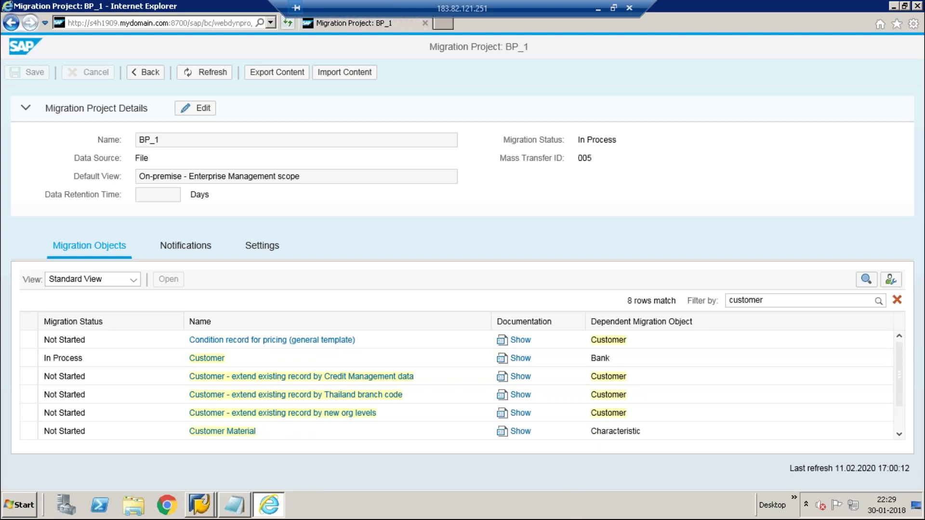
- Remove the customer filter from the migration objects list of project BP_1
left_click(787, 302)
key("BackSpace")
key("BackSpace")
key("BackSpace")
key("BackSpace")
key("BackSpace")
key("BackSpace")
key("BackSpace")
key("BackSpace")
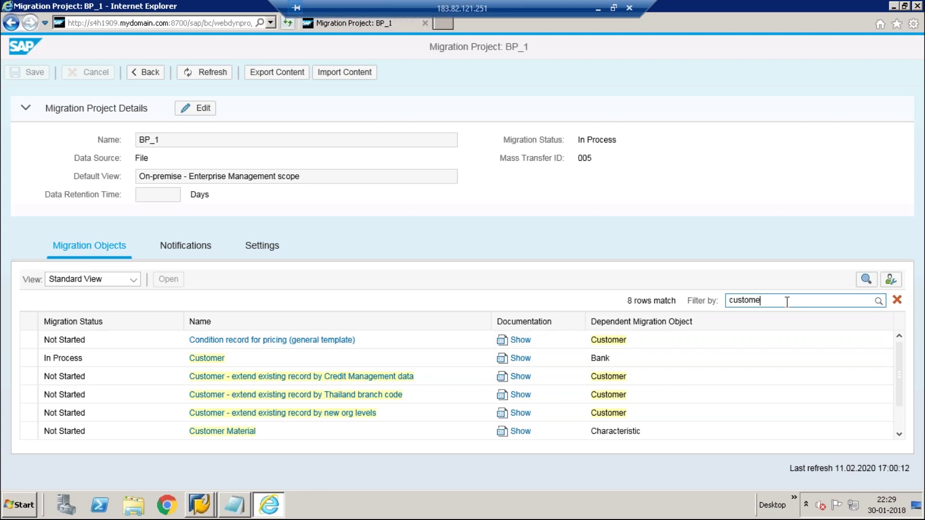
left_click(897, 301)
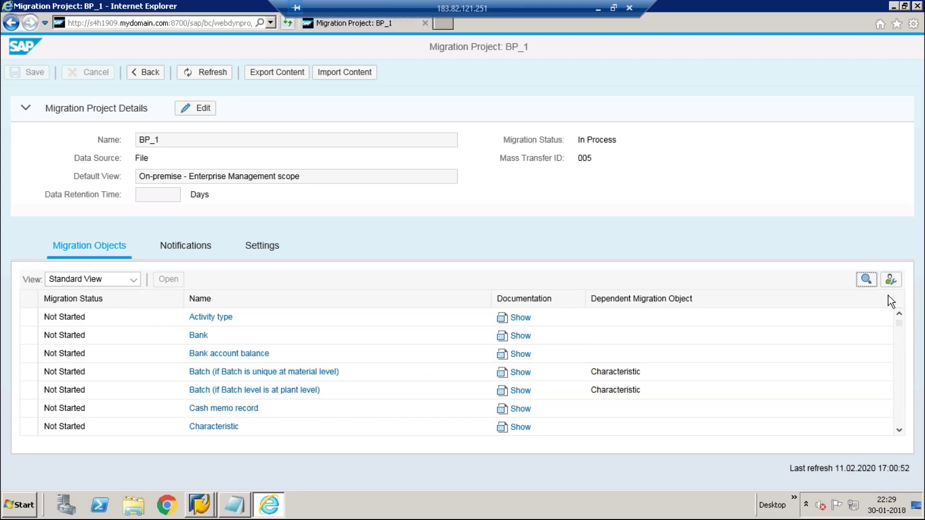
- Find and select the Customer object in the full list of migration objects
left_click(902, 418)
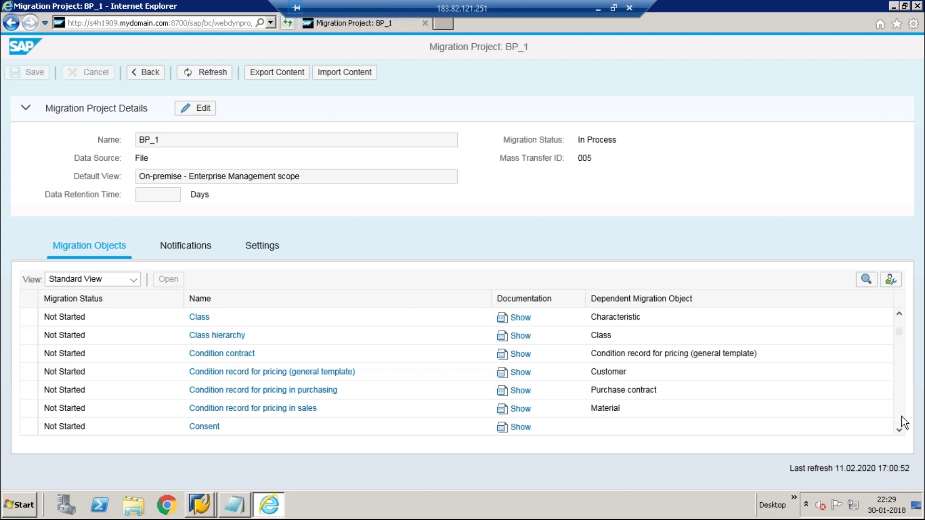
left_click(902, 423)
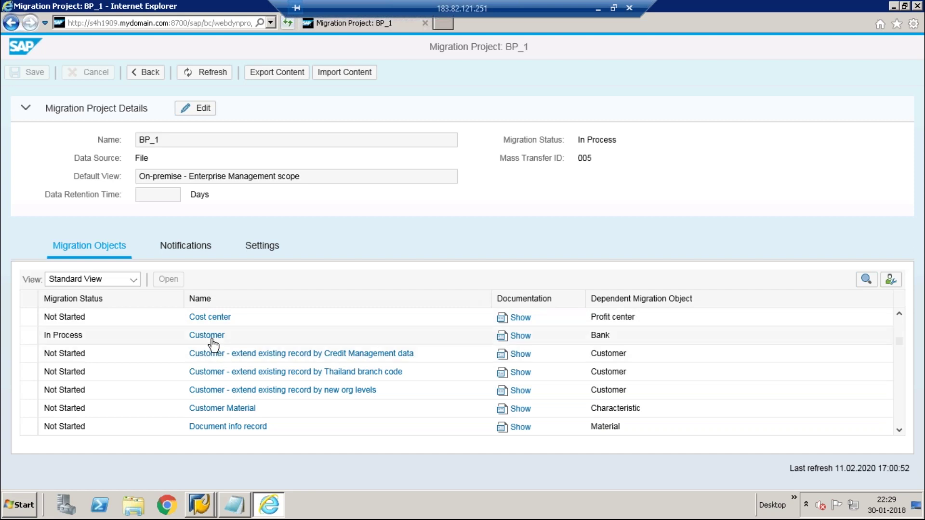
left_click(97, 336)
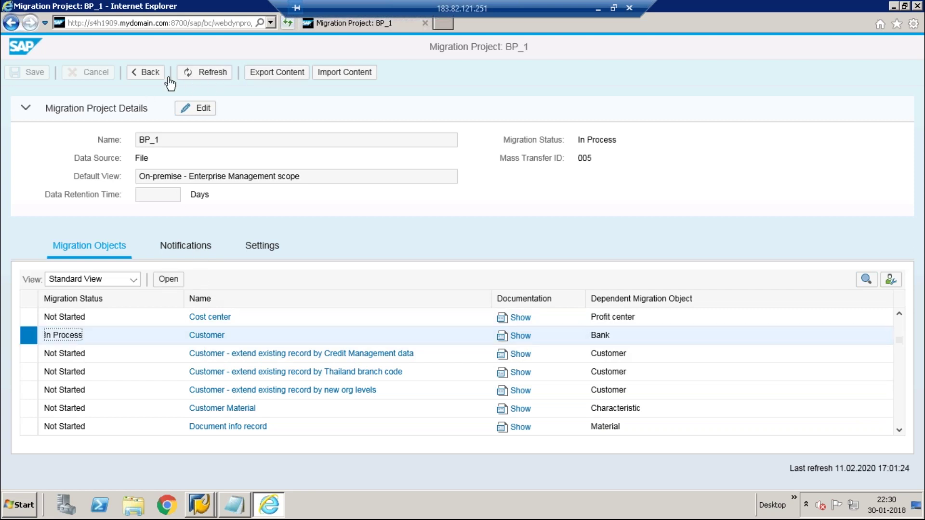
- Return to the available migration projects and reopen project BP_1
left_click(151, 75)
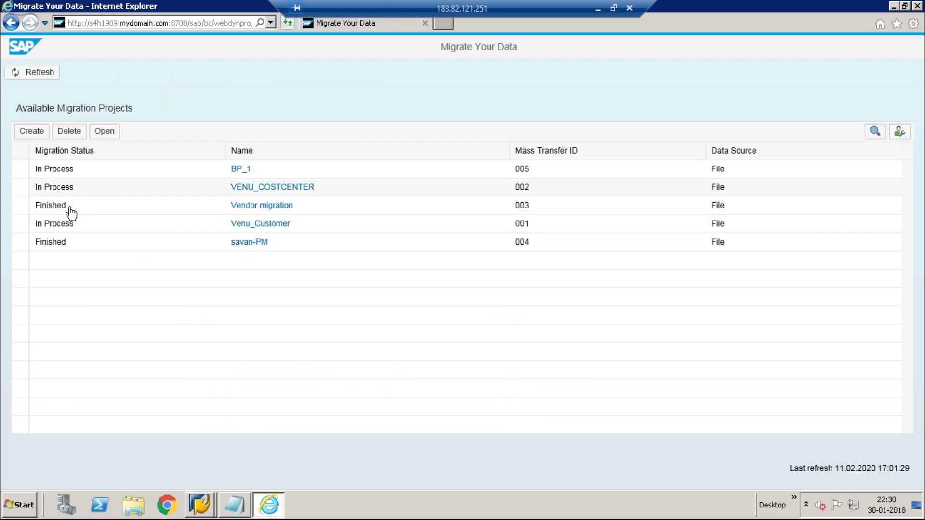
left_click(20, 169)
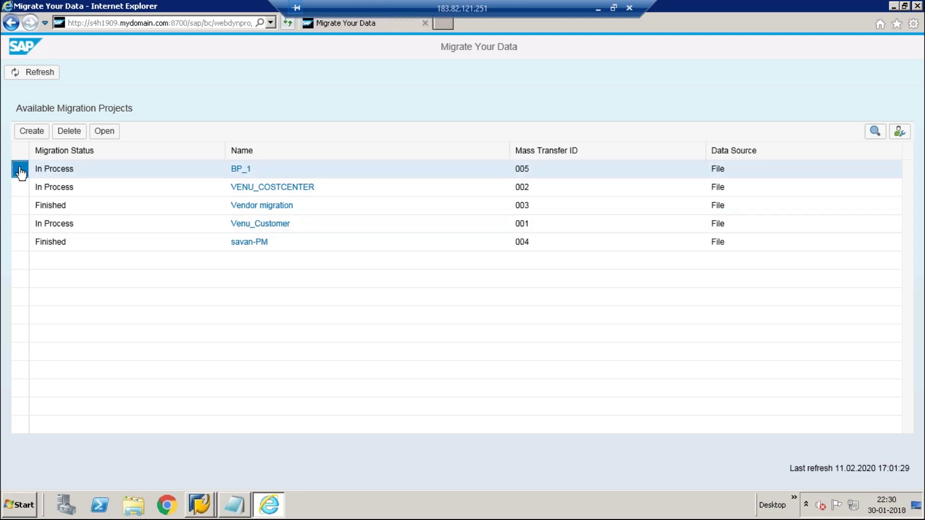
left_click(103, 132)
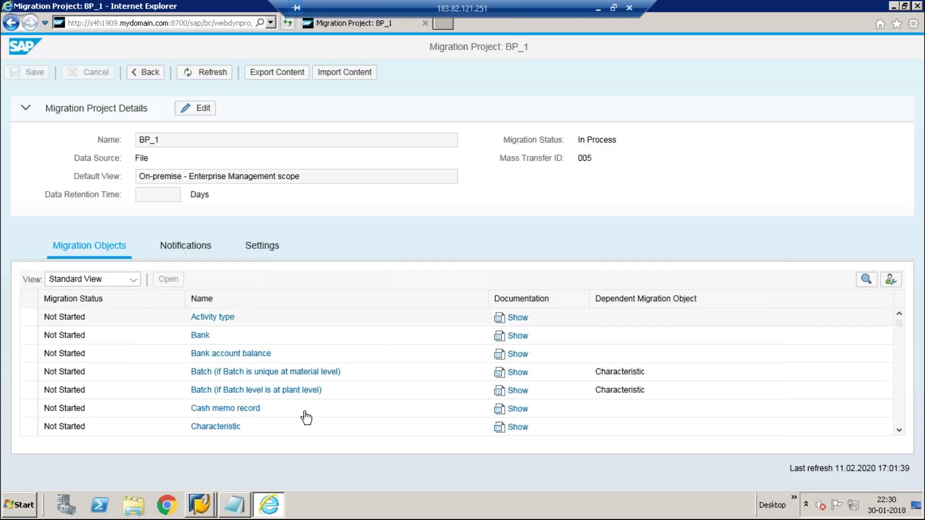
- Examine the statuses and dependencies of the BP_1 migration objects from Activity type through Material - Forecast planning
left_click(901, 430)
left_click(901, 431)
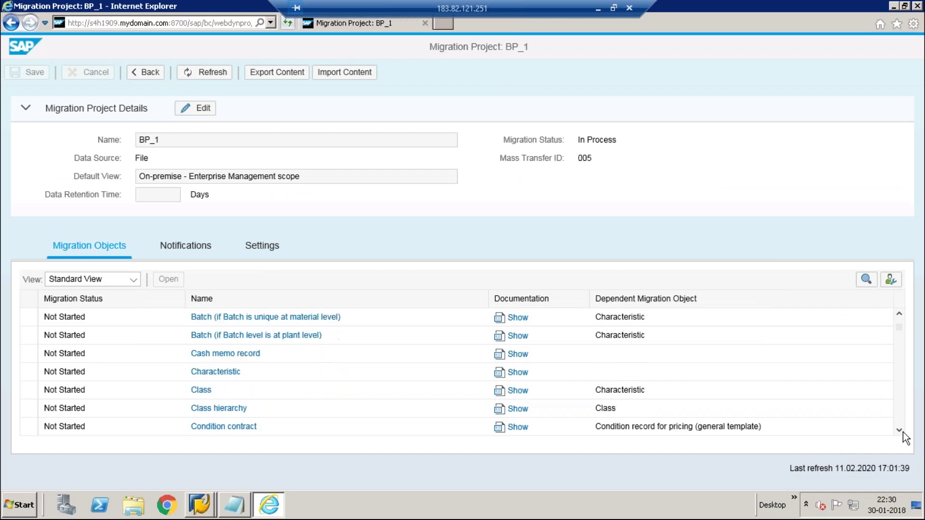
left_click(900, 430)
left_click(899, 430)
left_click(899, 430)
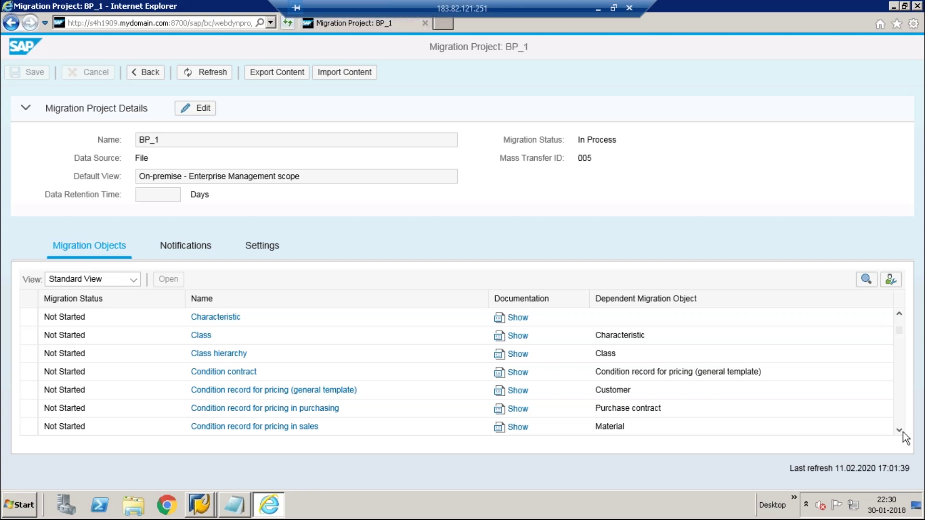
left_click(899, 431)
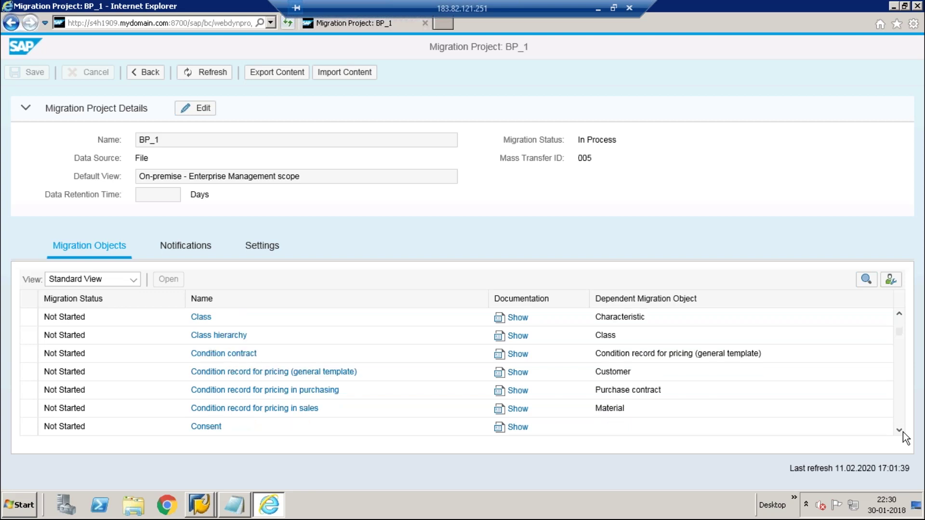
left_click(900, 430)
left_click(899, 430)
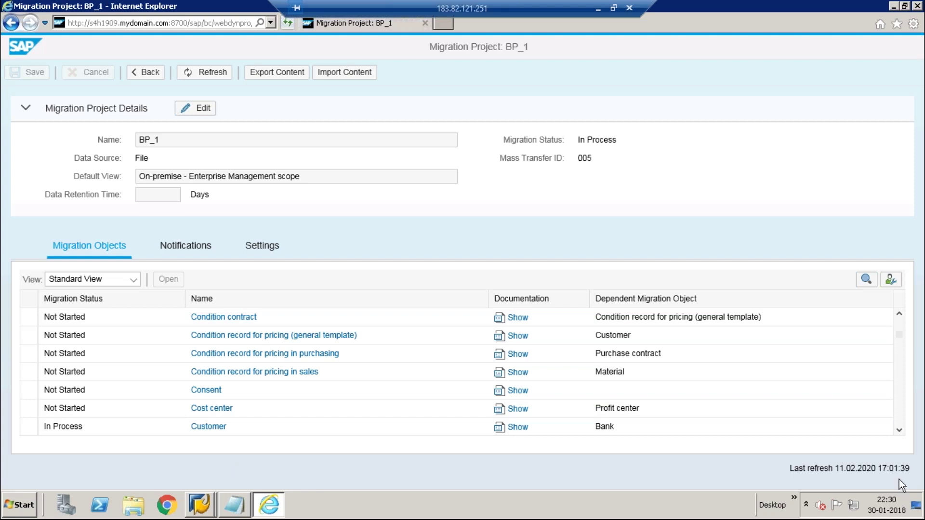
left_click(900, 431)
left_click(899, 431)
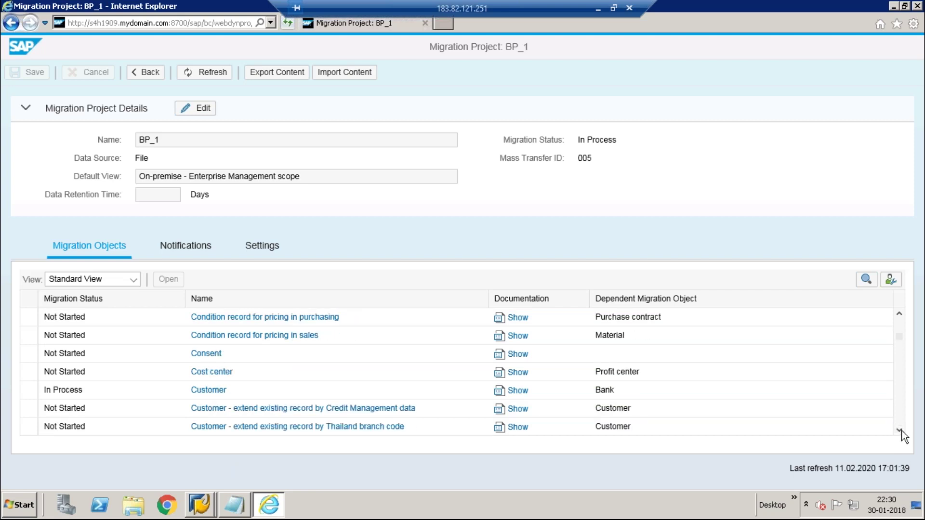
left_click(900, 431)
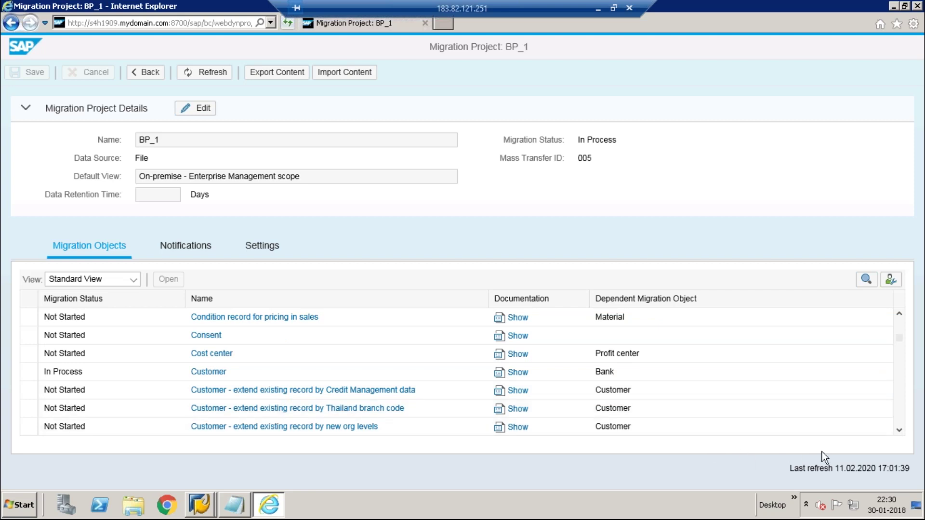
left_click(900, 431)
left_click(900, 431)
left_click(899, 430)
left_click(899, 431)
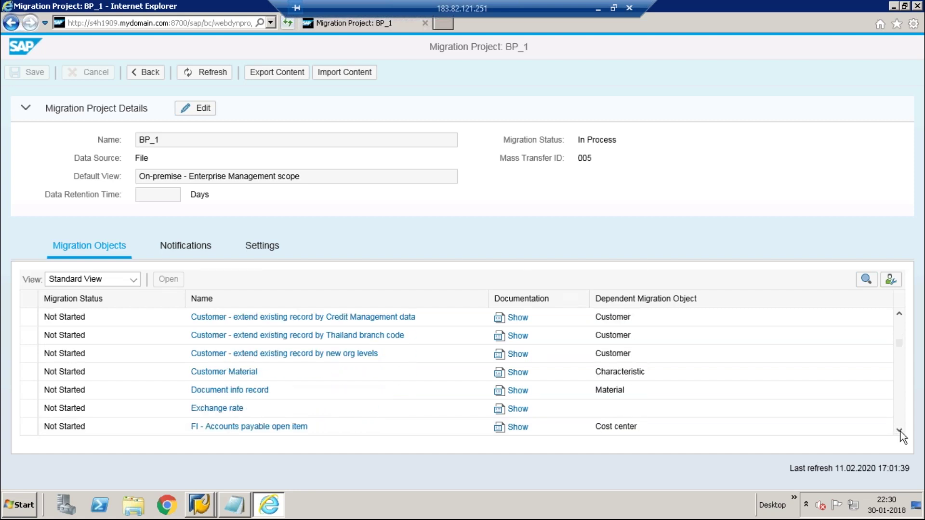
left_click(899, 430)
left_click(900, 430)
left_click(899, 431)
left_click(900, 431)
left_click(899, 431)
left_click(899, 430)
left_click(899, 430)
left_click(900, 430)
left_click(899, 431)
left_click(899, 431)
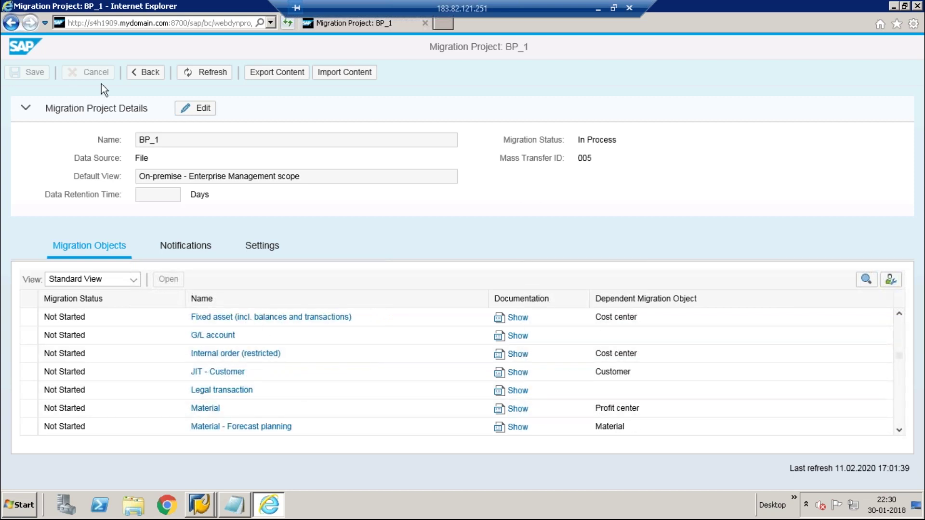
- Return to the available projects, open the customer migration project with Mass Transfer ID 001 and refresh it
left_click(147, 72)
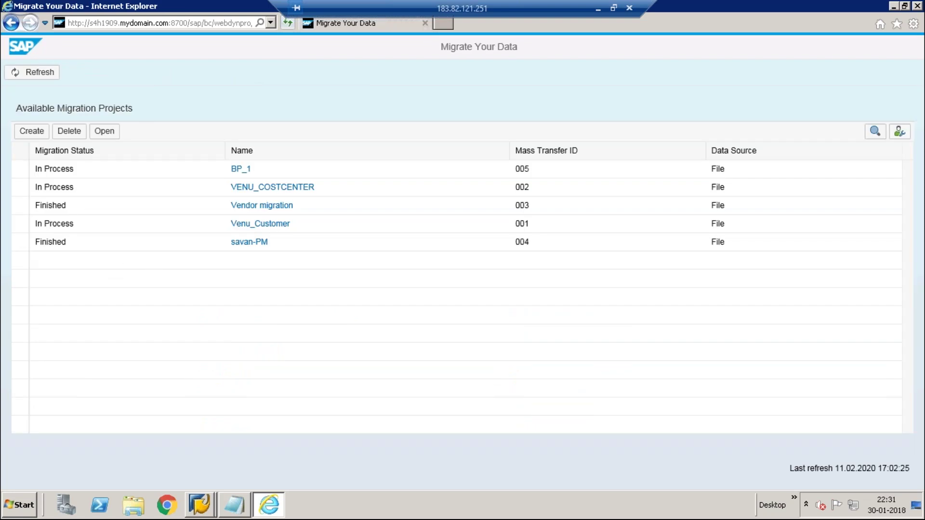
left_click(21, 225)
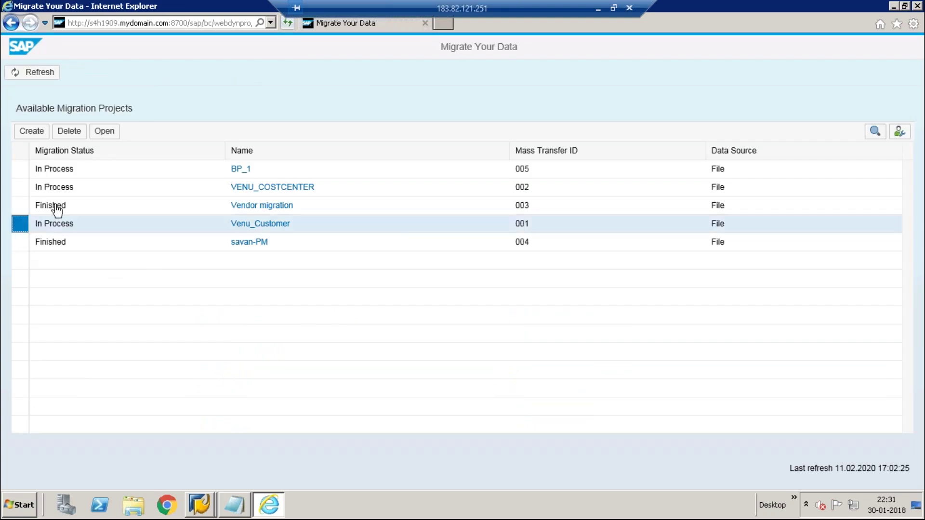
left_click(105, 131)
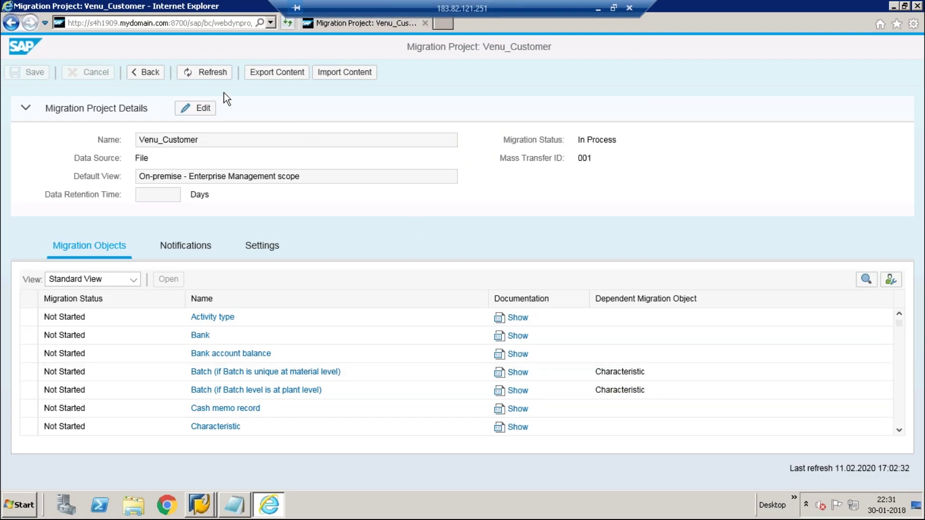
left_click(210, 74)
- Open the Customer migration object and agree to have it copied into the project
scroll(903, 403, "down", 3)
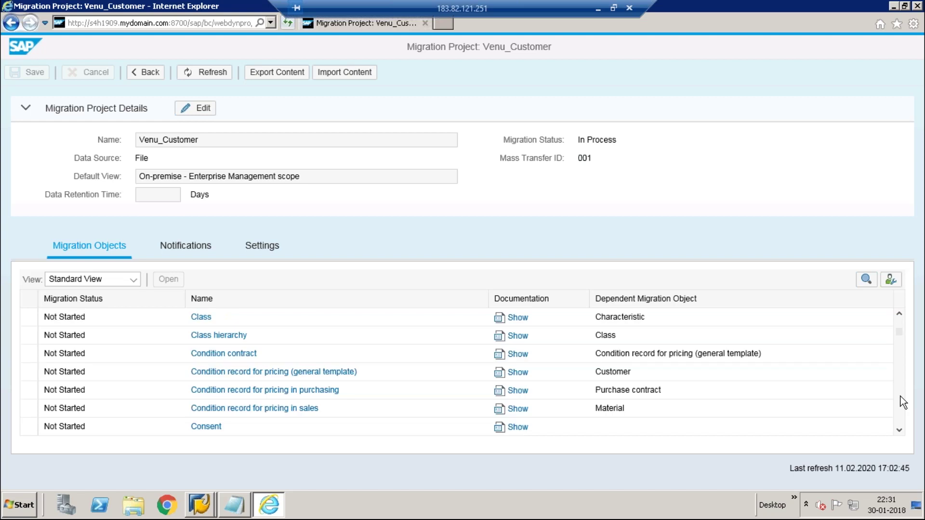
scroll(903, 402, "down", 3)
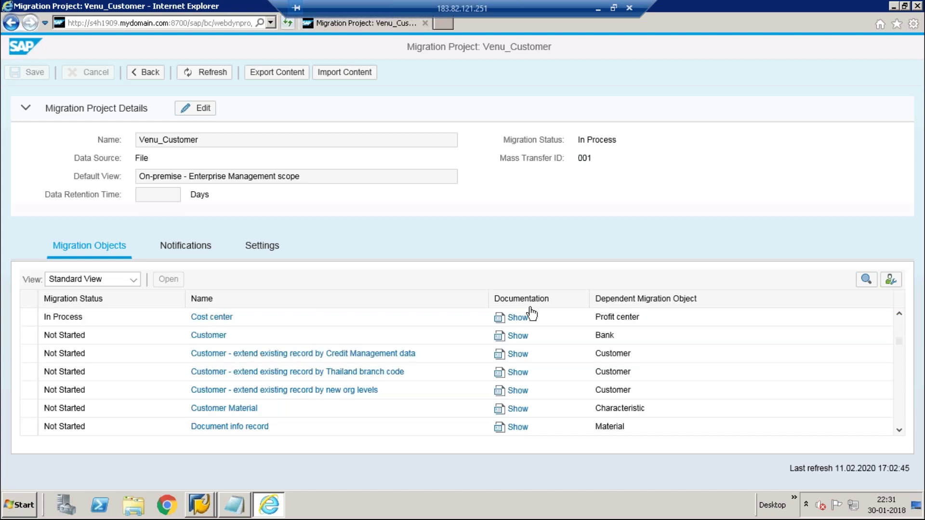
left_click(26, 340)
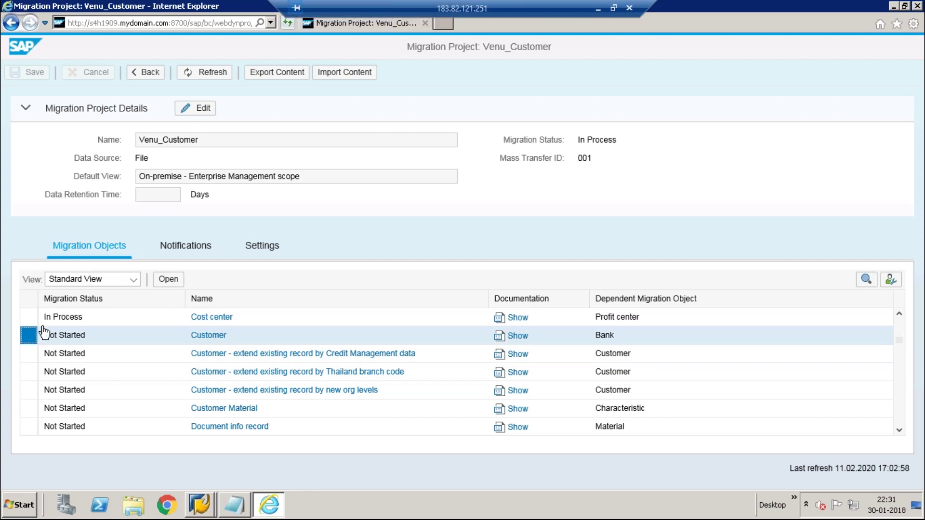
left_click(164, 281)
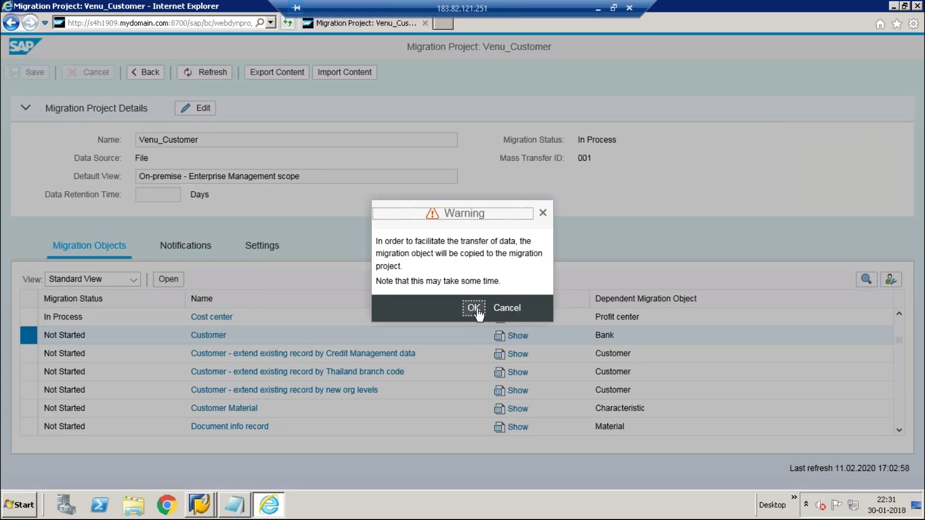
left_click(473, 308)
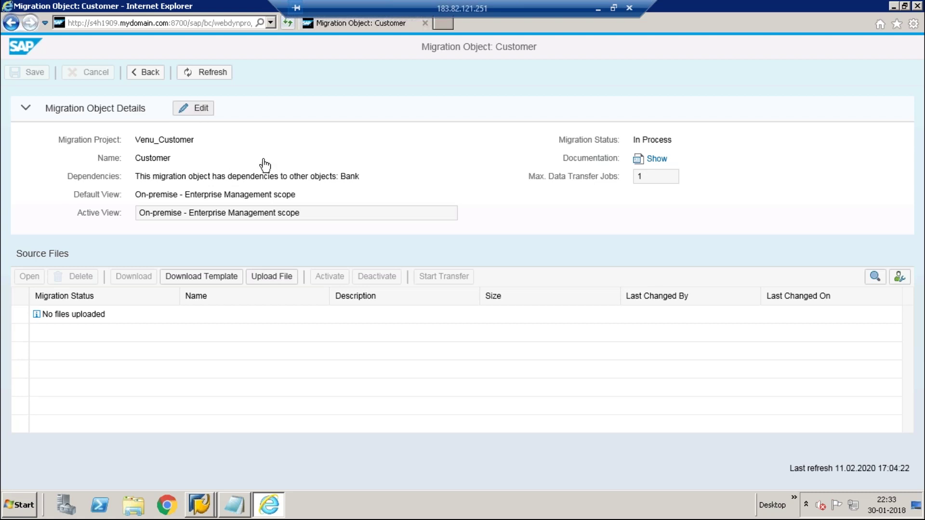
- Try to upload the customer.xml file from the Desktop as a source file, without a description or comment
left_click(270, 280)
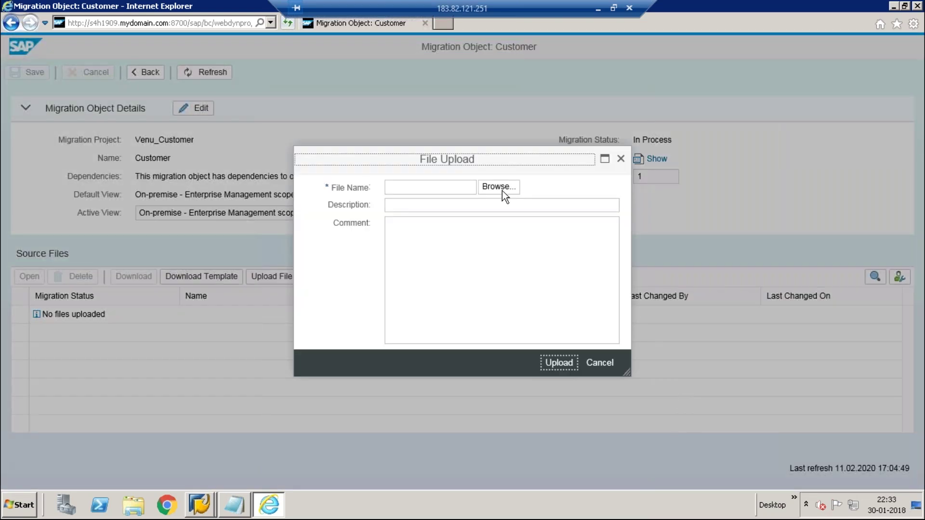
left_click(503, 190)
double_click(164, 262)
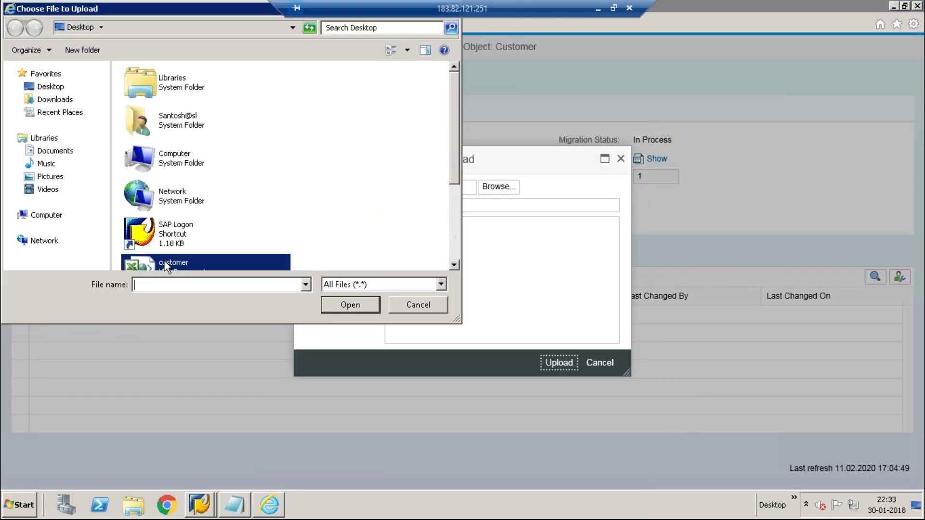
left_click(490, 265)
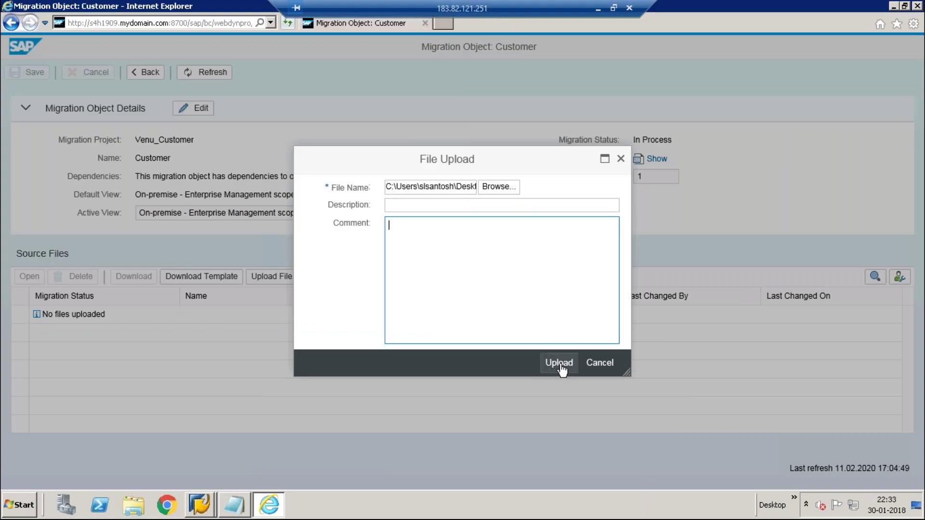
left_click(560, 367)
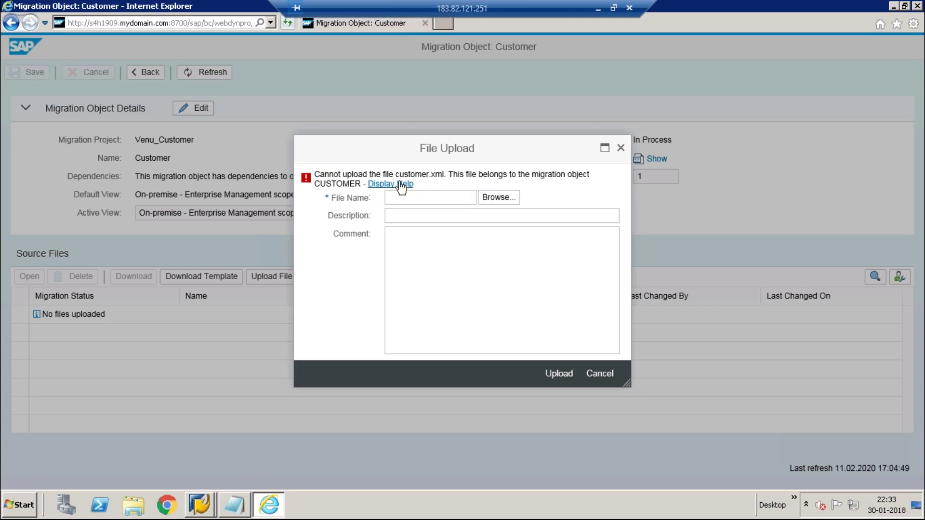
- Read the help for the upload error, close the upload dialog and open the Customer object's documentation
left_click(402, 184)
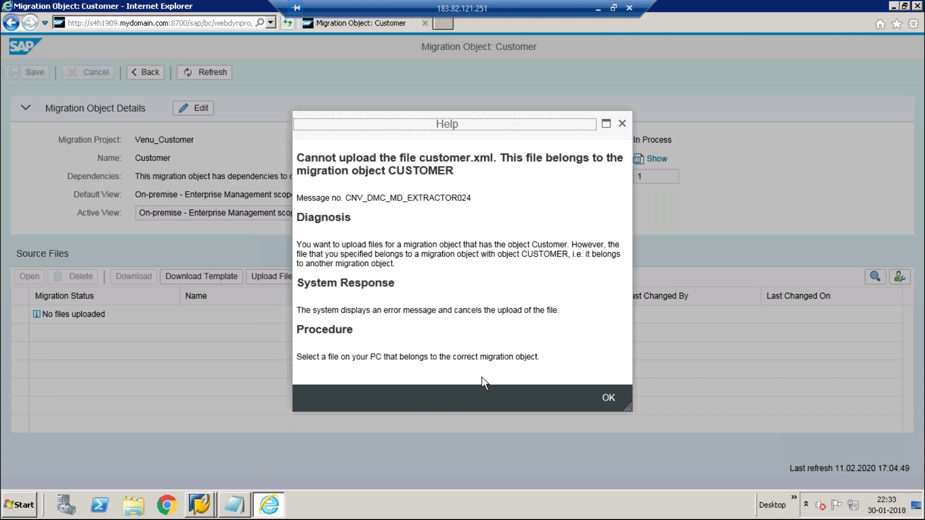
left_click(608, 399)
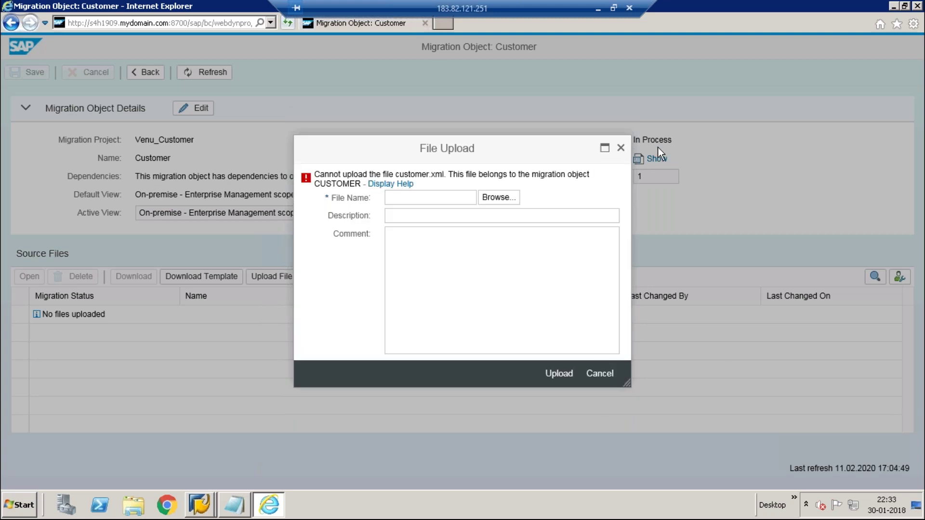
left_click(620, 149)
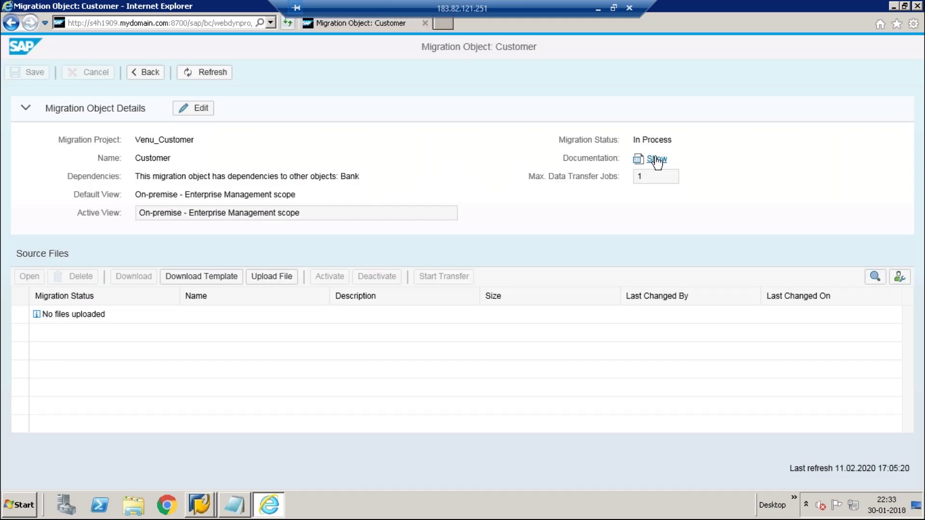
left_click(656, 160)
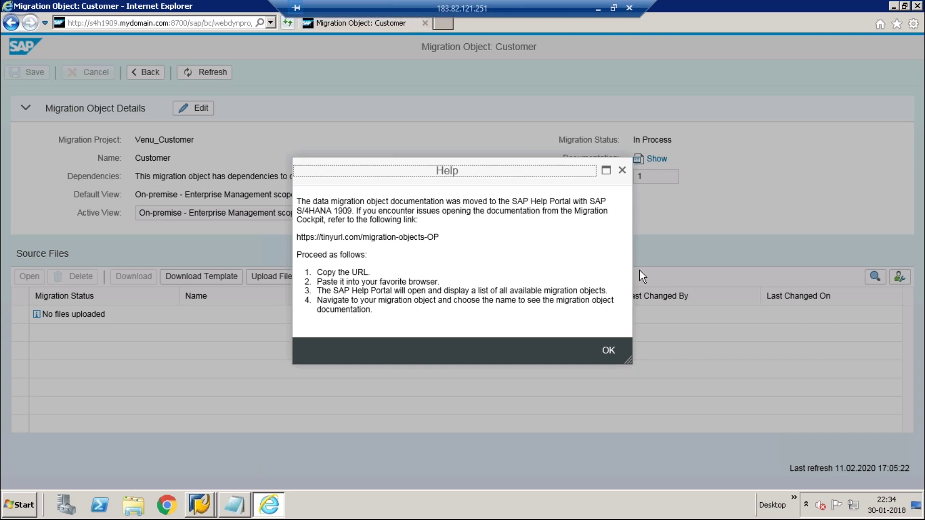
- Close the documentation help, leave the customer migration project and refresh the list of available migration projects
left_click(610, 351)
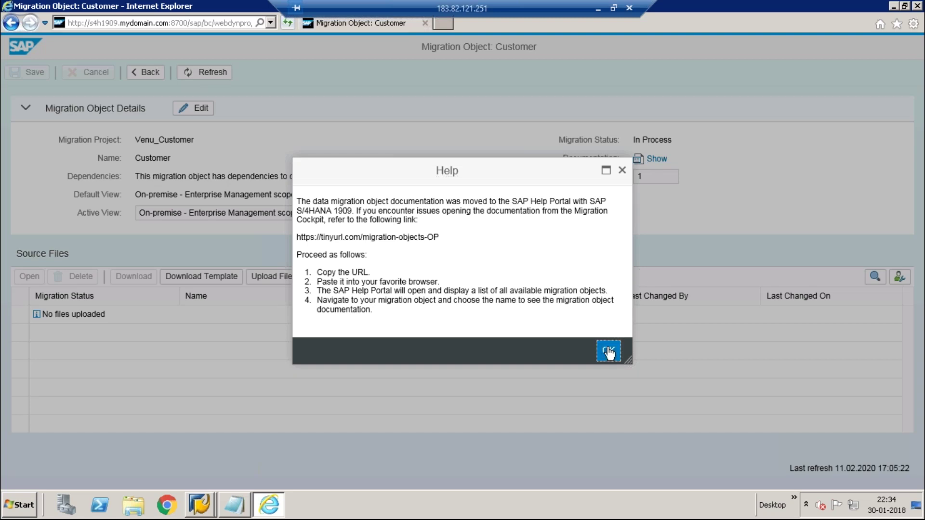
left_click(142, 78)
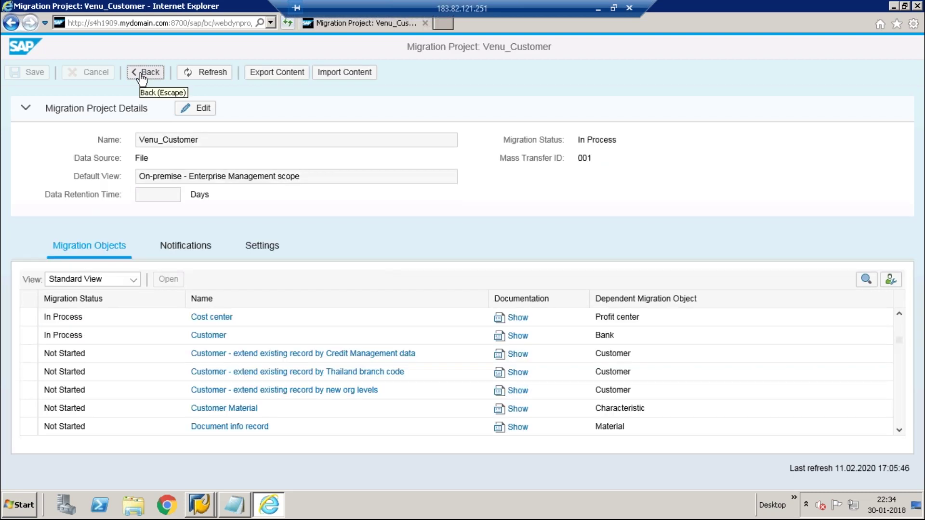
left_click(143, 78)
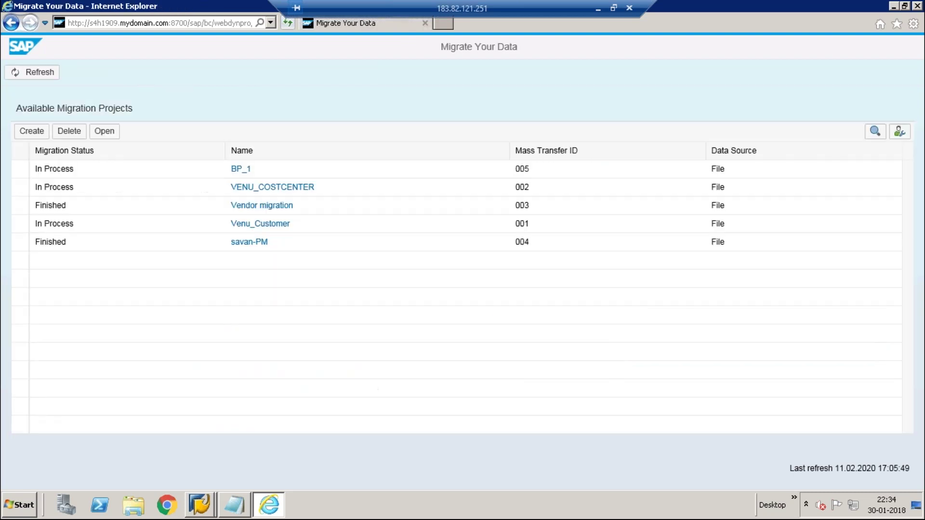
left_click(41, 73)
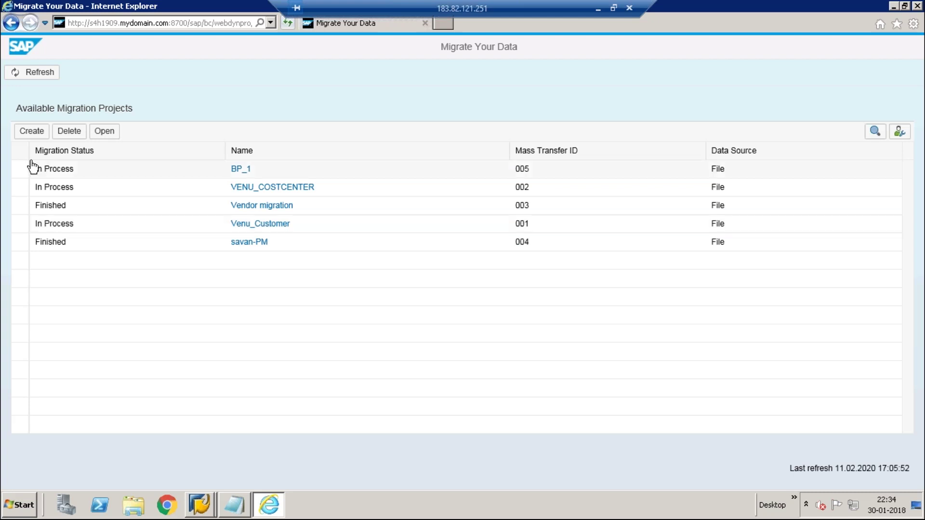
- Open the BP_1 migration project and filter its migration objects by "business"
left_click(20, 171)
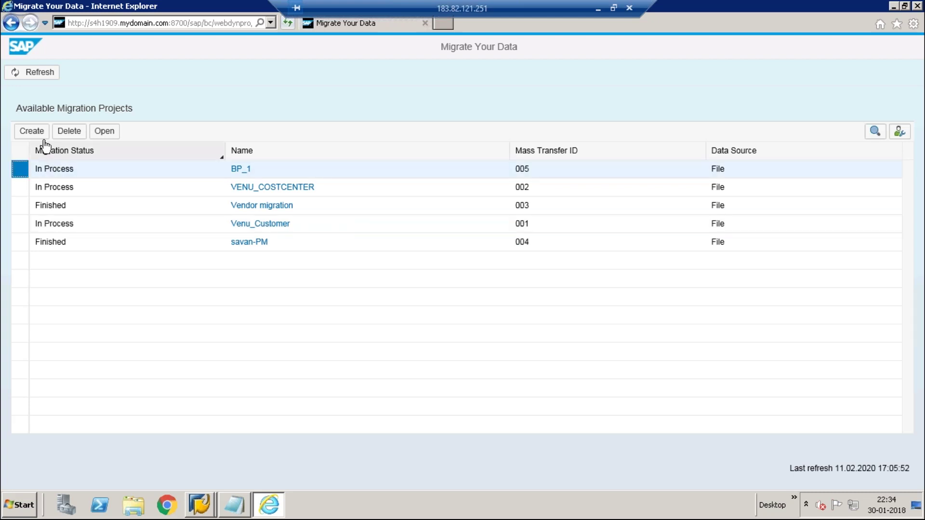
left_click(106, 131)
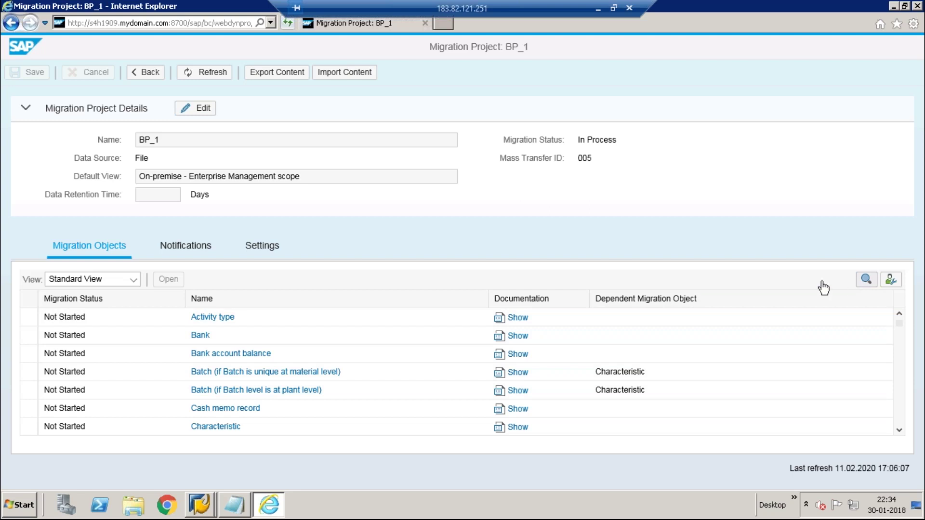
type("business")
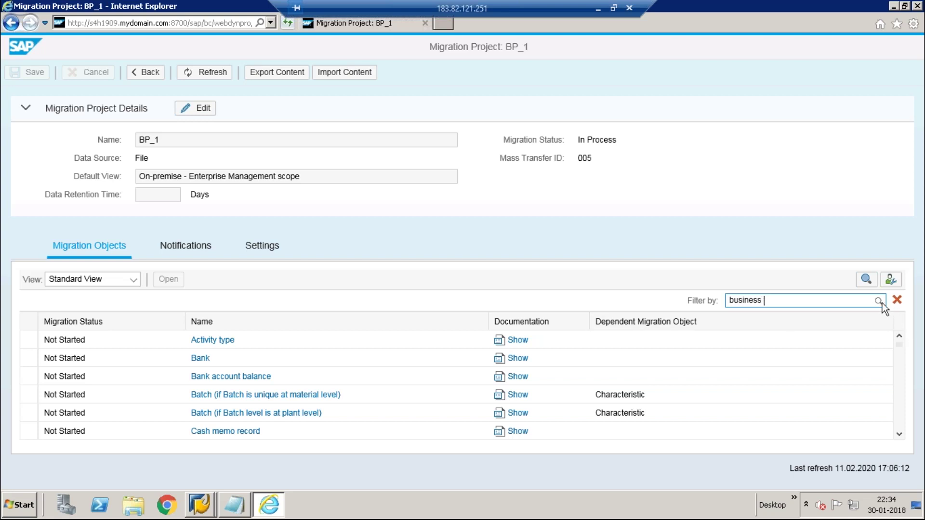
key("Return")
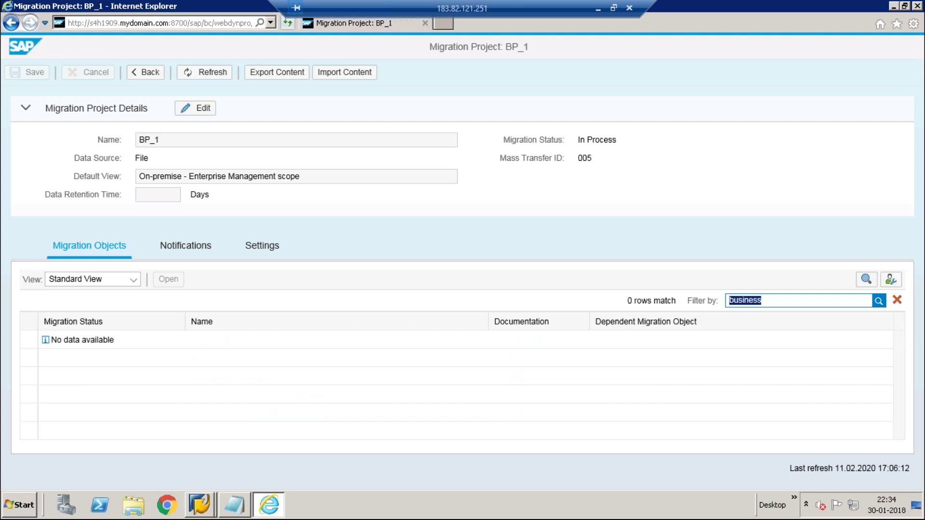
- Filter the BP_1 migration objects by "customer" instead and open the Customer object
key("BackSpace")
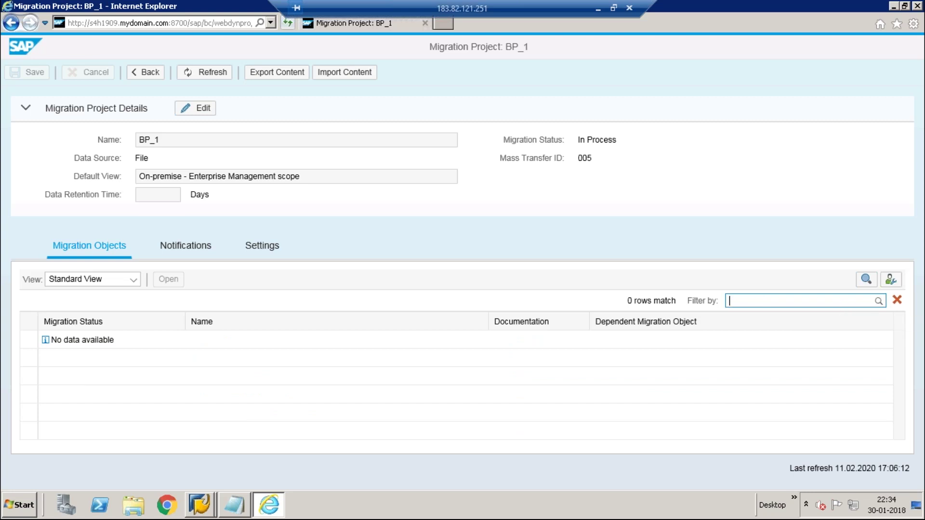
type("customer")
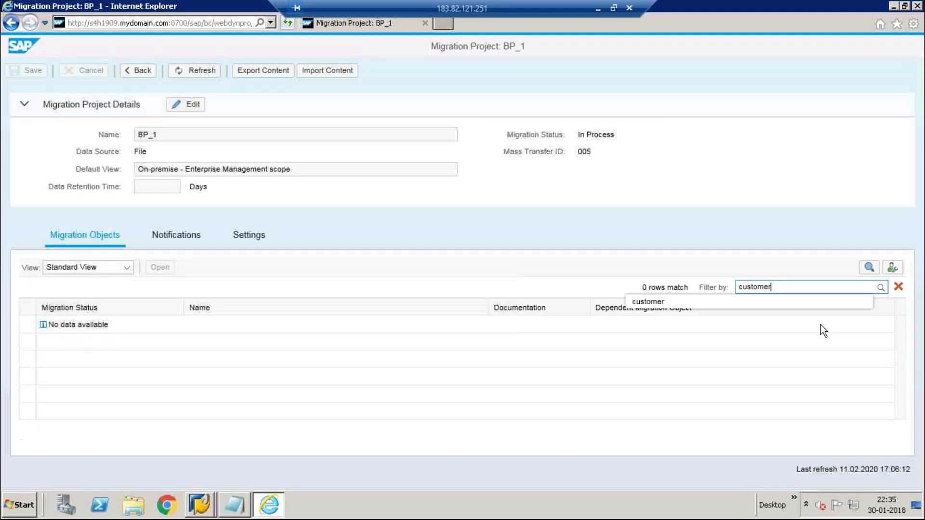
left_click(803, 305)
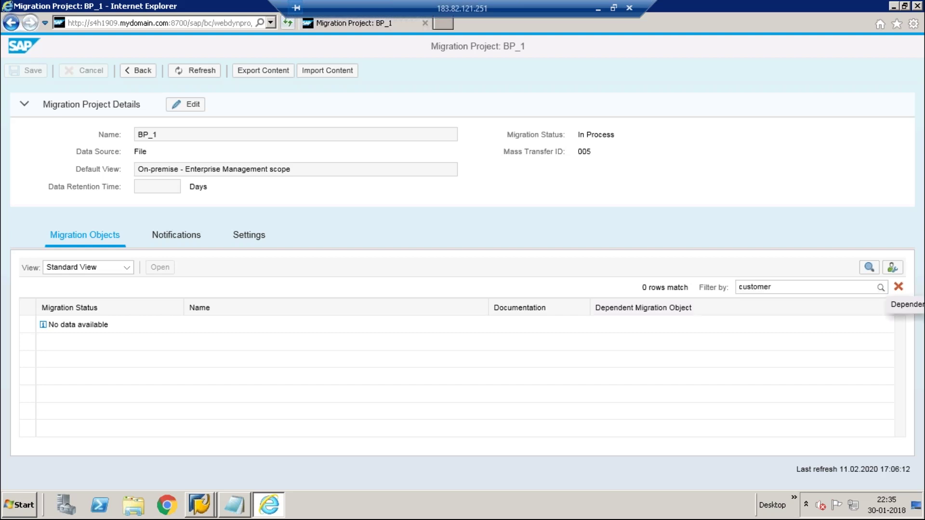
key("Return")
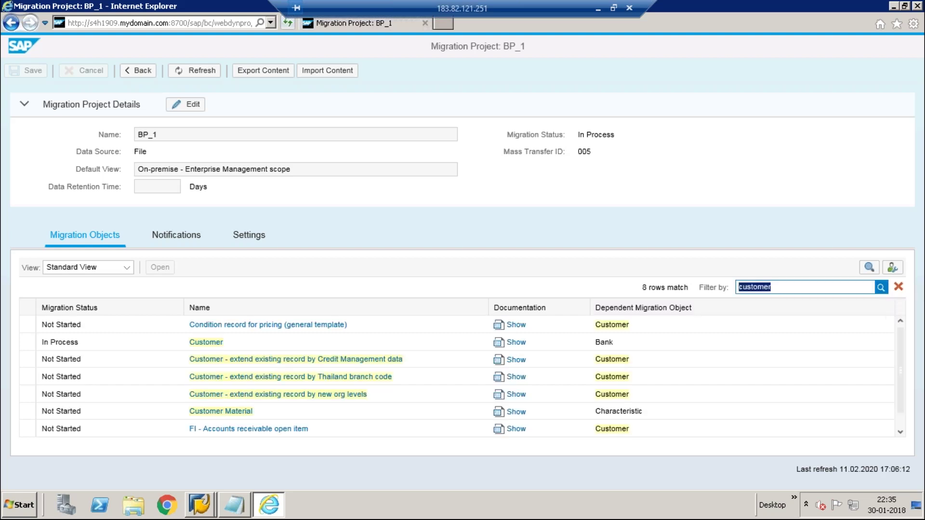
left_click(26, 343)
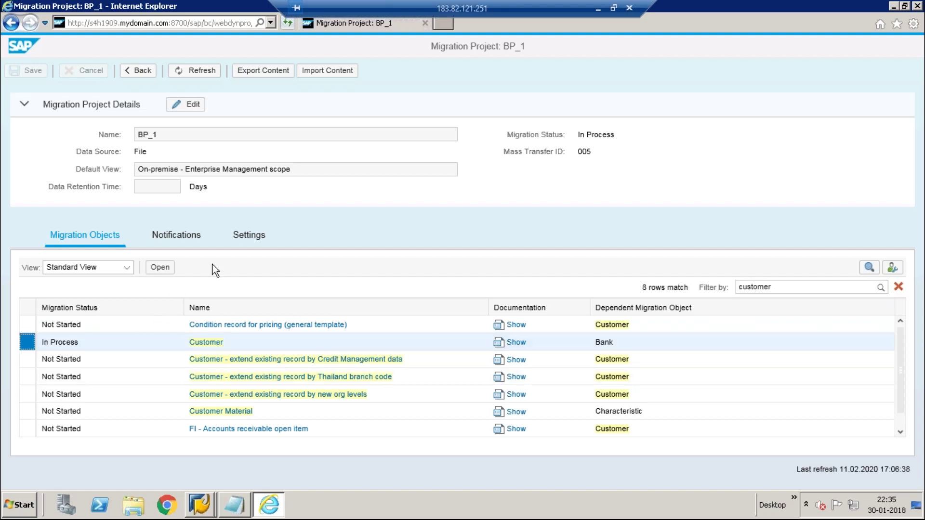
left_click(159, 269)
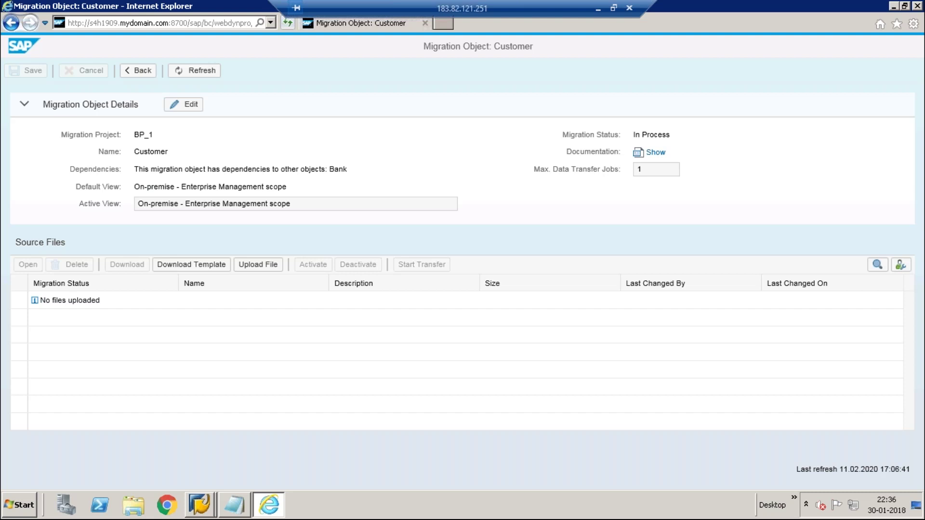
- Download and save the Customer object's XML template, and open it in a maximized Excel window
left_click(194, 273)
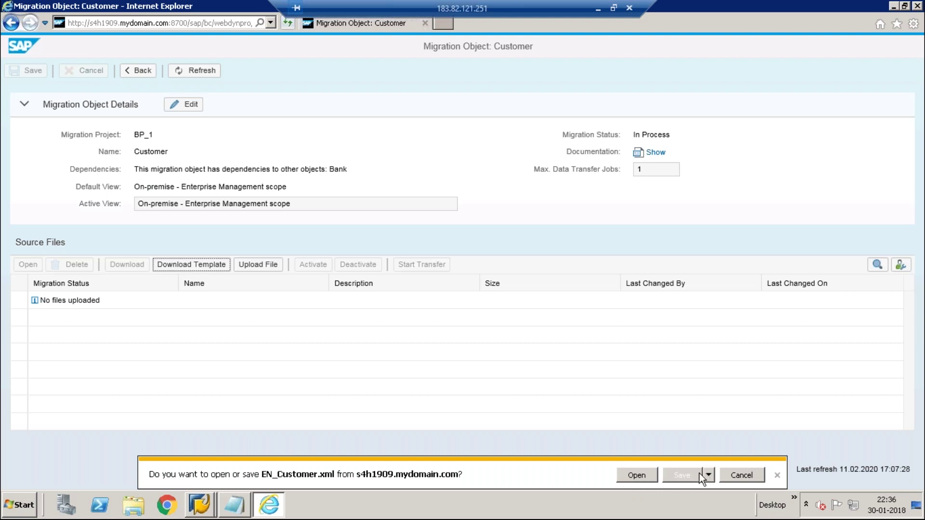
left_click(681, 476)
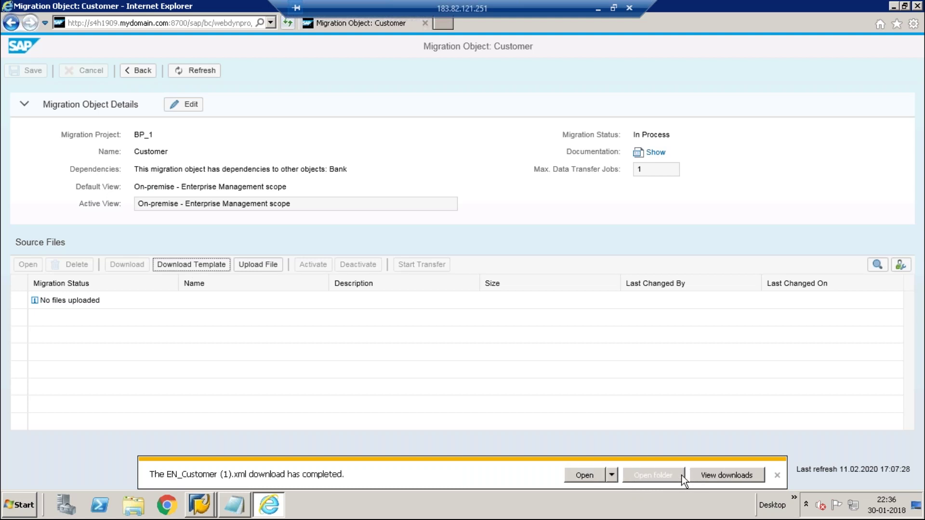
left_click(587, 476)
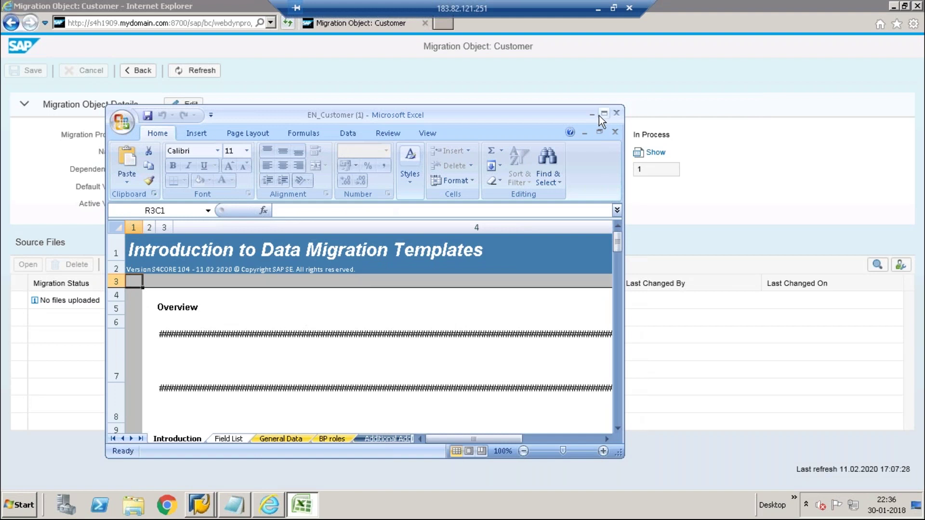
left_click(604, 113)
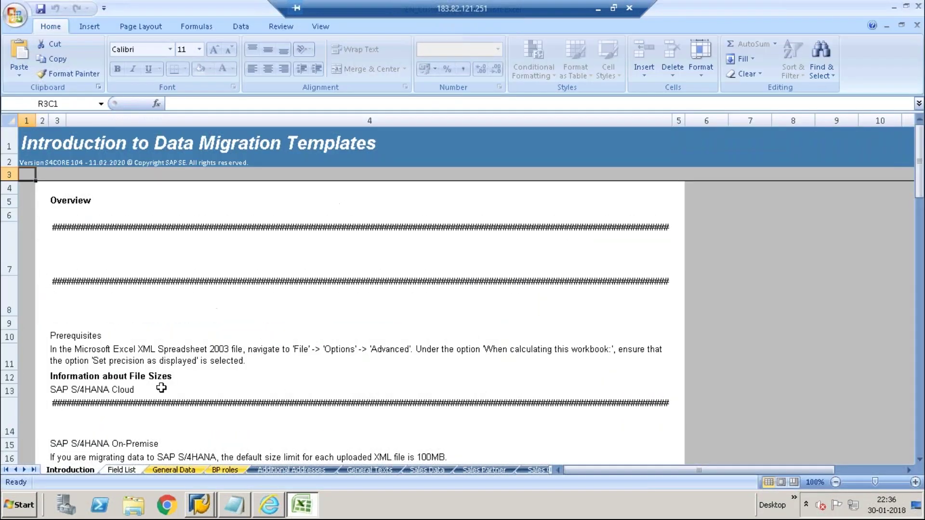
- Enter the customer number in the first data row of the template's General Data sheet
left_click(175, 469)
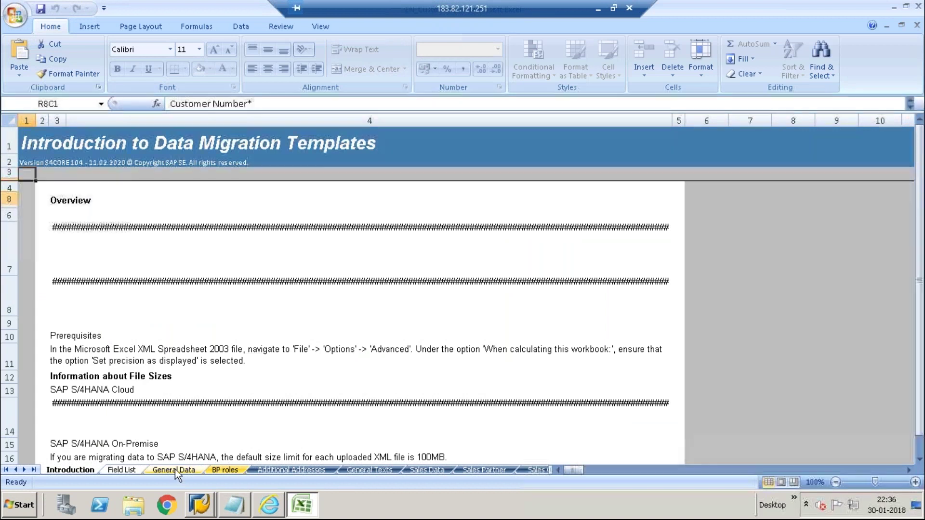
left_click(54, 217)
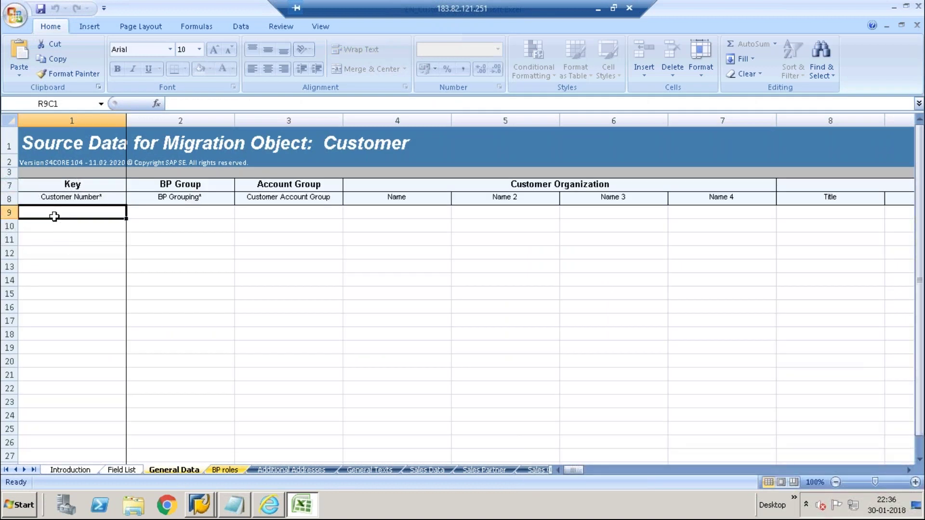
type("1120")
key("Tab")
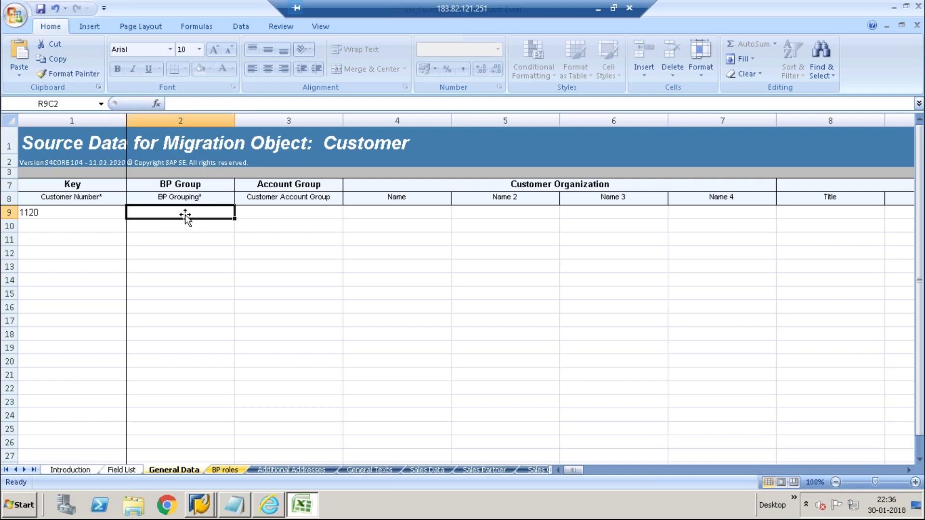
- Switch to the SAP GUI session and replace the KNVV table display with the business partner maintenance transaction (BP)
left_click(202, 506)
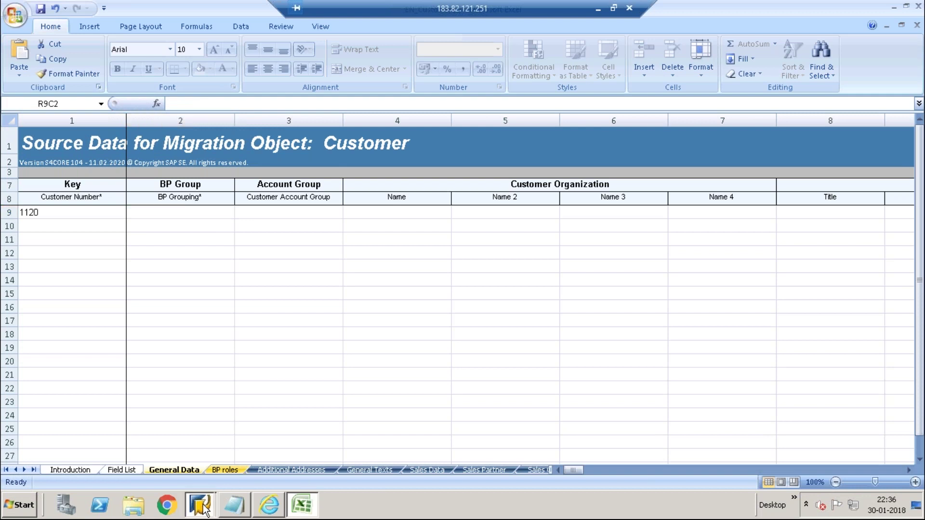
left_click(222, 477)
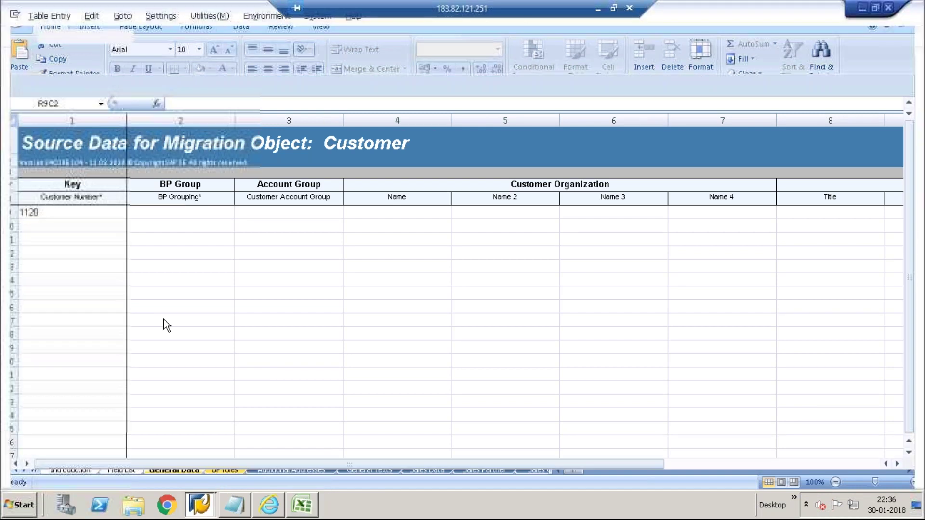
type("/n")
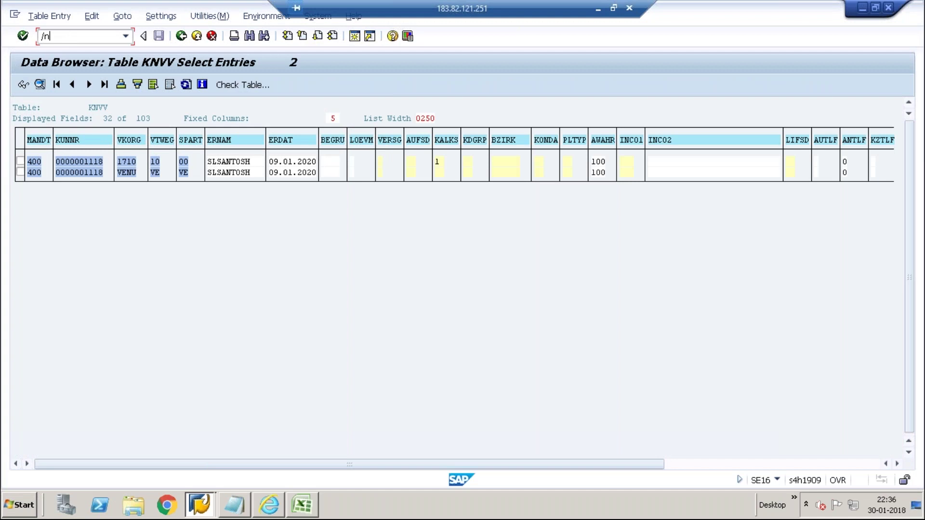
type("se")
key("Return")
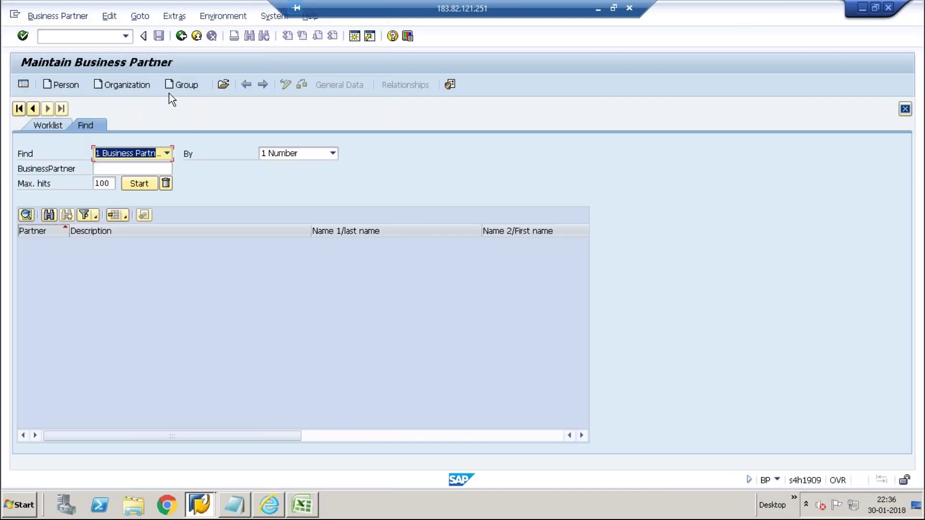
- Start creating an organization and look through its grouping options for external numeric numbering in the lower range
left_click(128, 83)
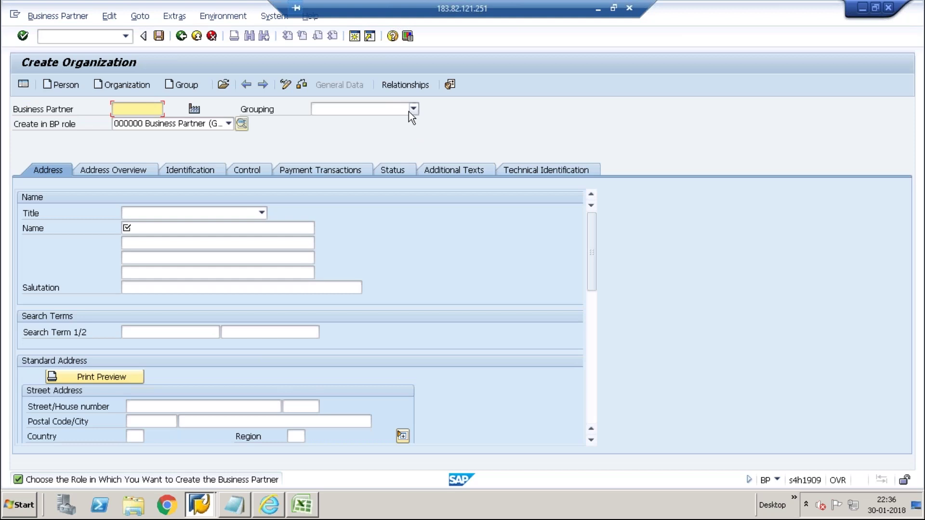
left_click(413, 110)
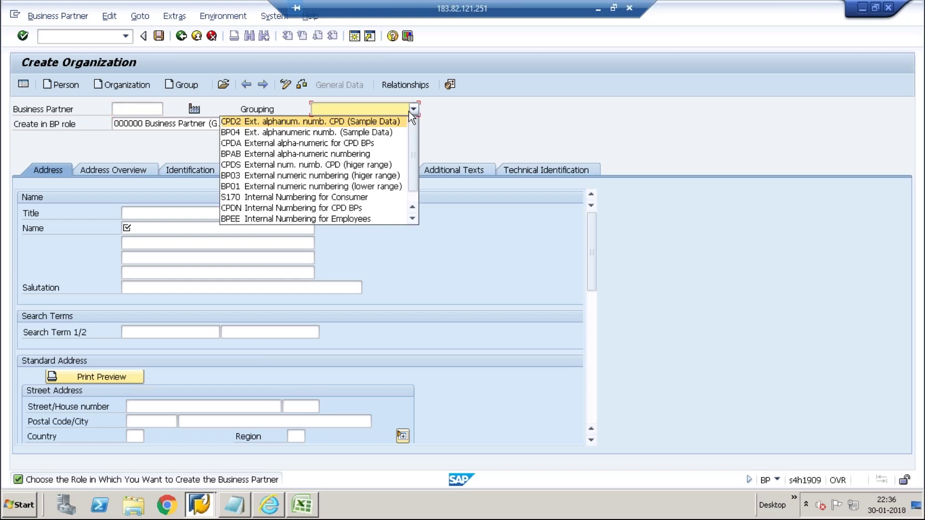
key("Down")
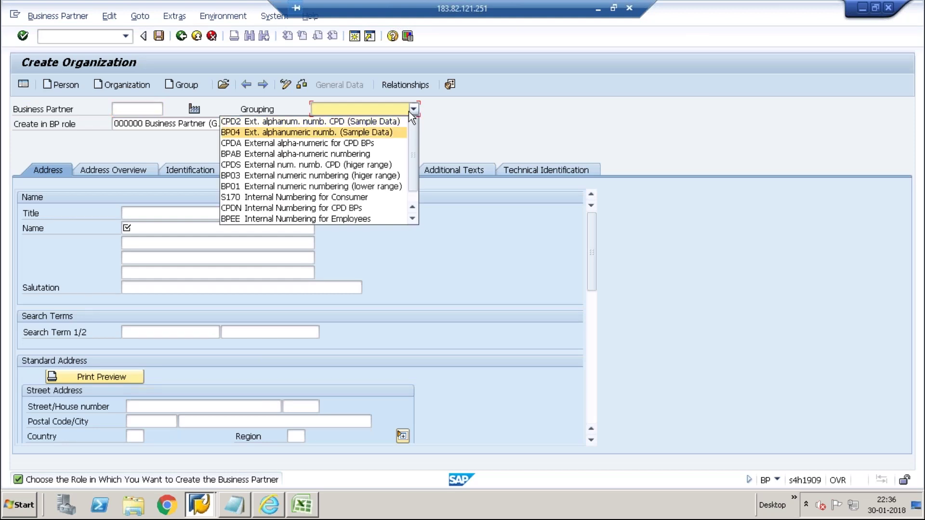
key("Down")
key("Down")
key("Down")
key("Down")
key("Down")
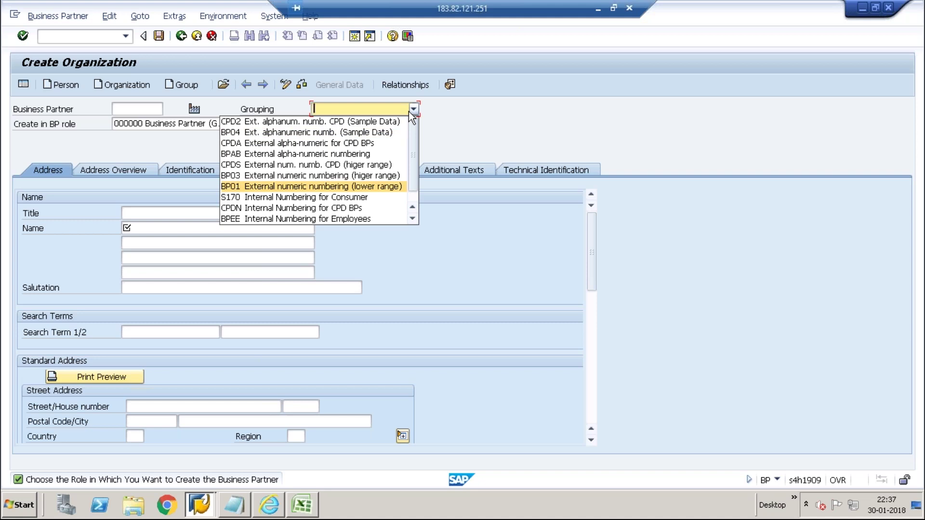
- Switch back to the Excel template and enter BP01 as BP Grouping and S4hana as the organization name, leaving Customer Account Group empty
key("alt+Tab")
type("BP01")
key("Tab")
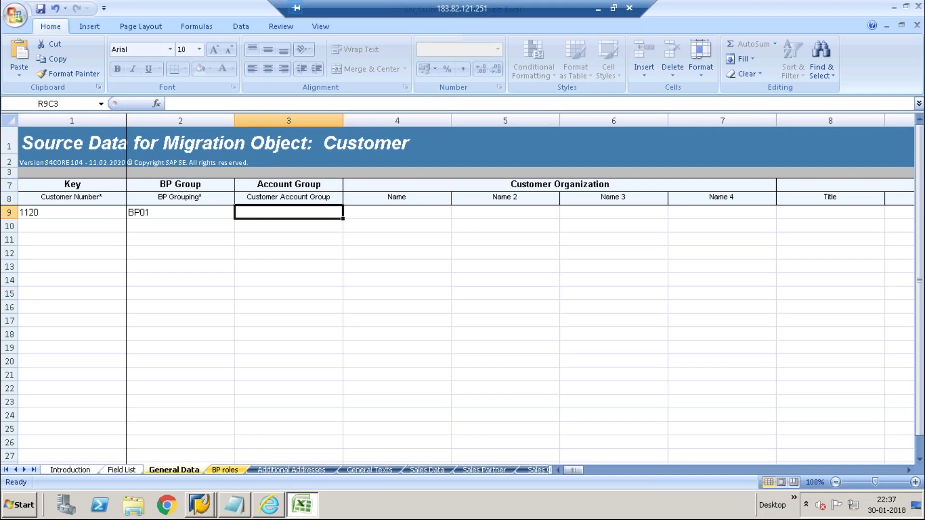
key("Tab")
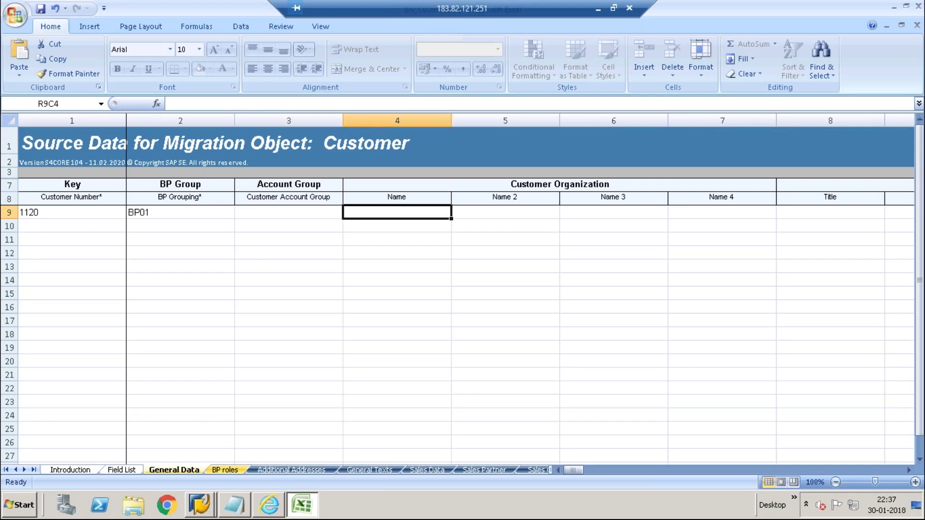
type("S4hana")
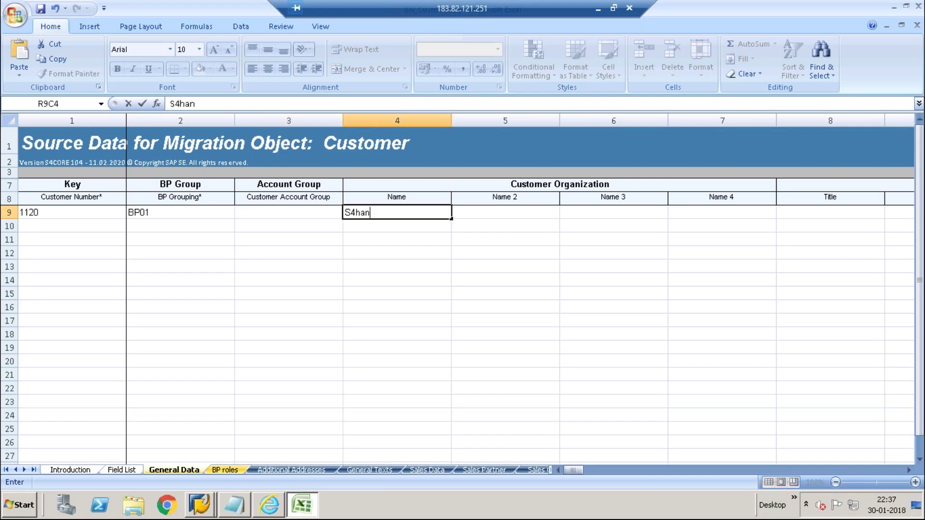
key("Tab")
- Set Country to IN in the standard address of the customer's General Data row, leaving the optional fields before it empty
key("Tab")
key("Tab")
key("Tab")
key("Tab")
key("Tab")
key("Tab")
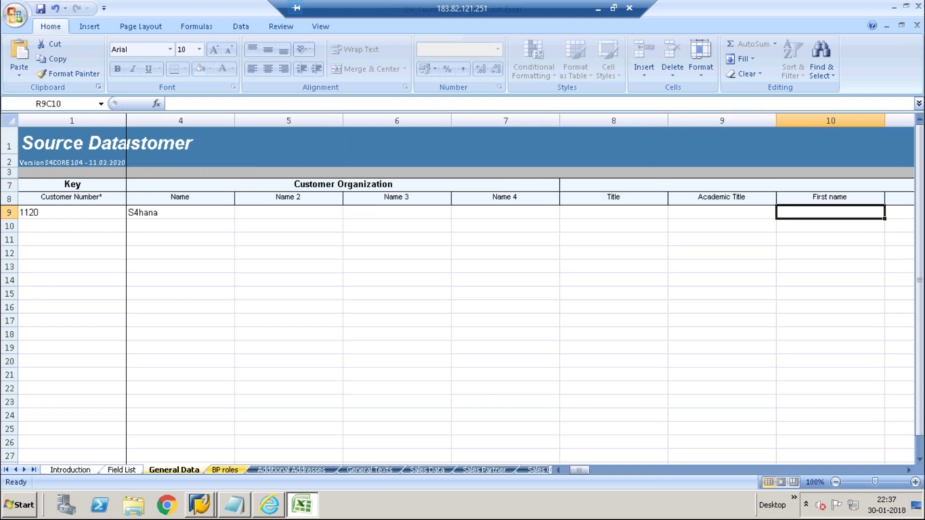
key("Tab")
key("Tab")
key("Tab")
key("Tab")
key("Tab")
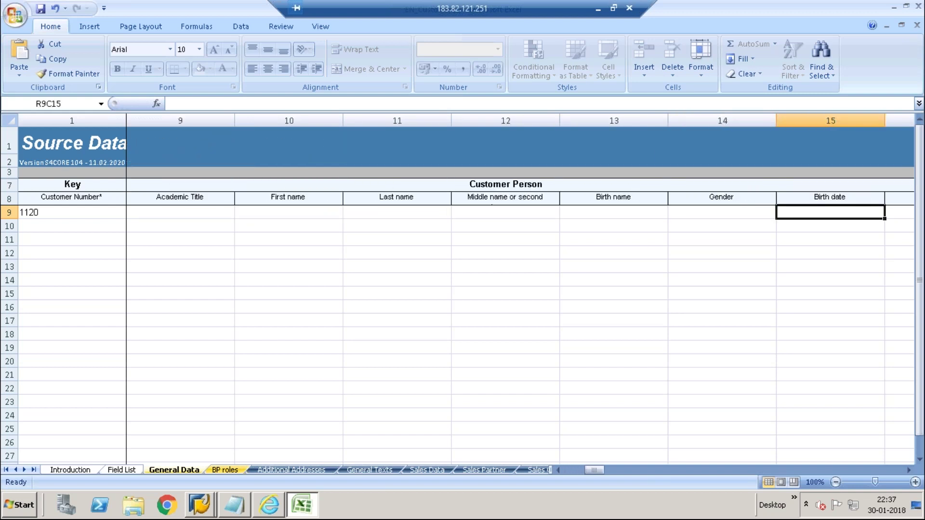
key("Tab")
key("Tab")
key("Tab")
key("Tab")
key("Tab")
key("Tab")
key("Tab")
key("Tab")
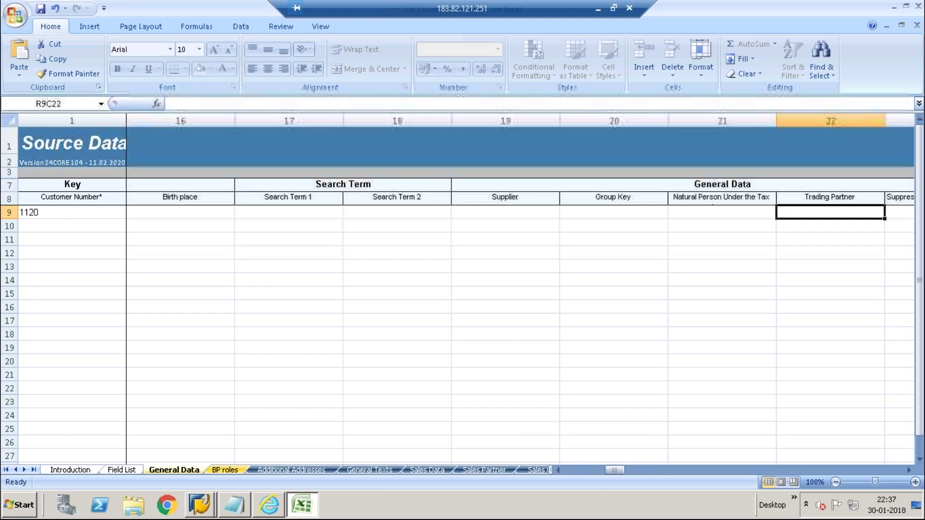
key("Tab")
key("Tab")
key("Tab")
key("Tab")
key("Tab")
key("Tab")
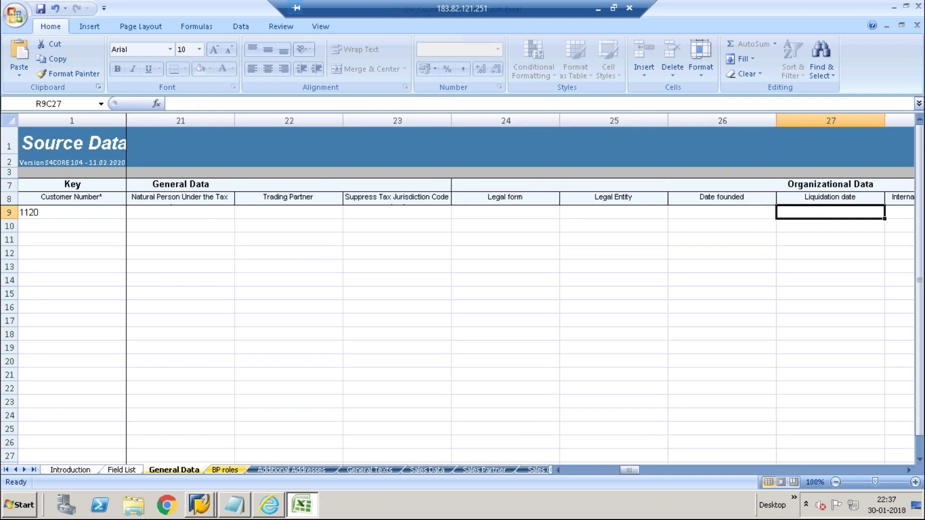
key("Tab")
key("Tab")
key("Tab")
key("Tab")
key("Tab")
key("Tab")
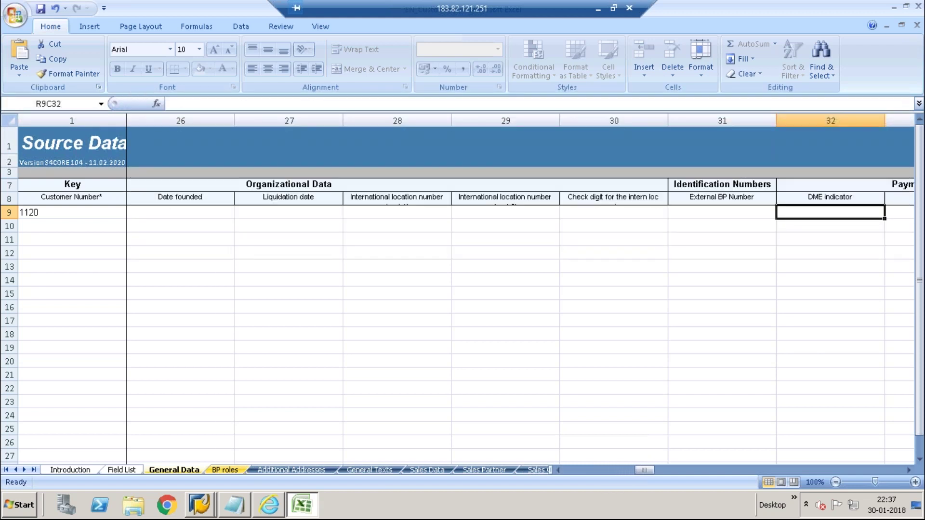
key("Tab")
key("Tab")
key("Tab")
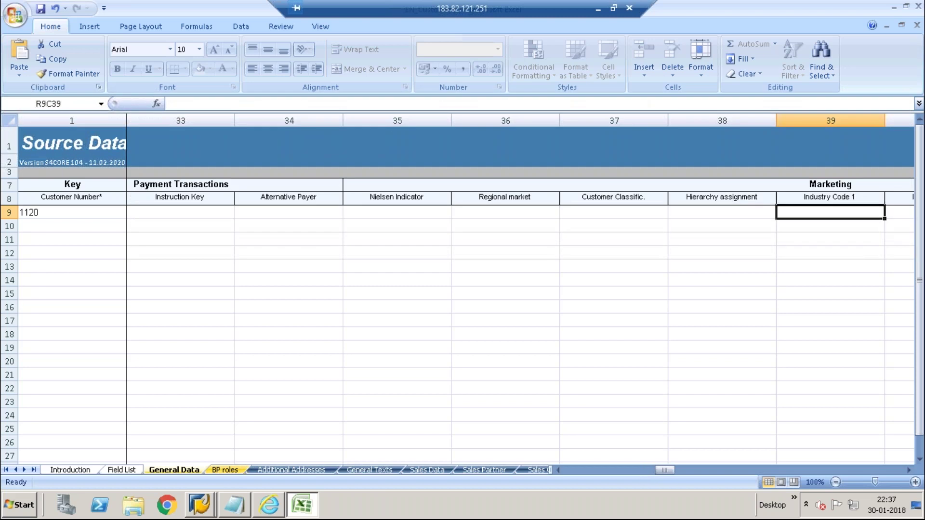
key("Tab")
key("Tab")
key("Tab")
key("Tab")
key("Tab")
key("Tab")
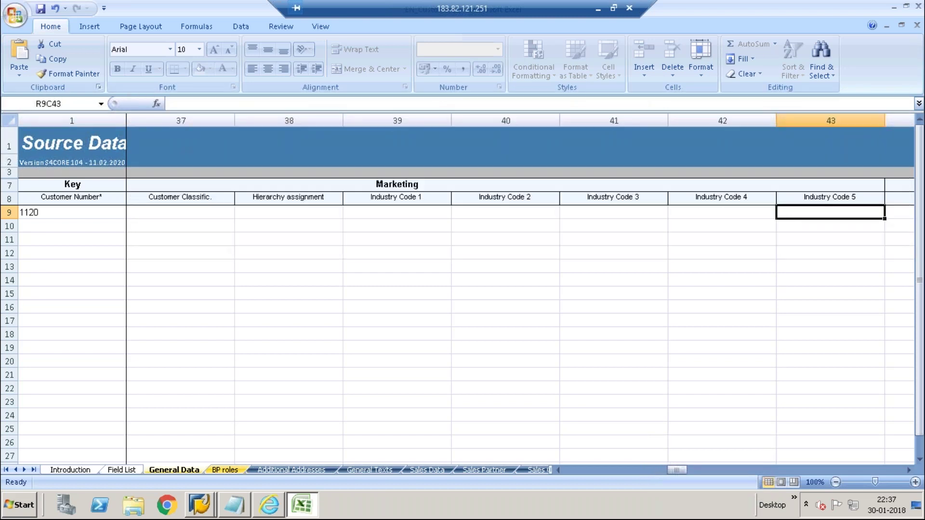
key("Tab")
key("Tab")
key("Tab")
key("Tab")
key("Tab")
key("Tab")
key("Tab")
key("Tab")
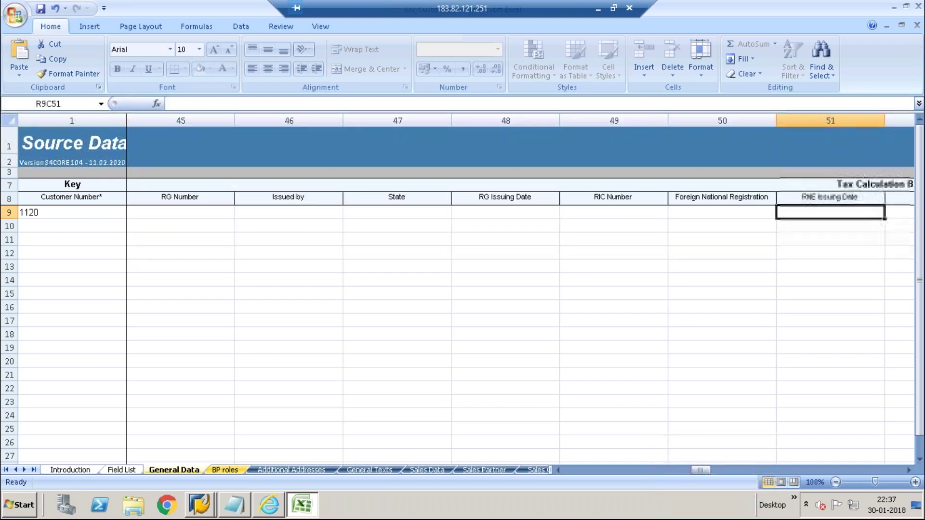
key("Tab")
key("Tab")
key("Tab")
key("Tab")
key("Tab")
key("Tab")
key("Tab")
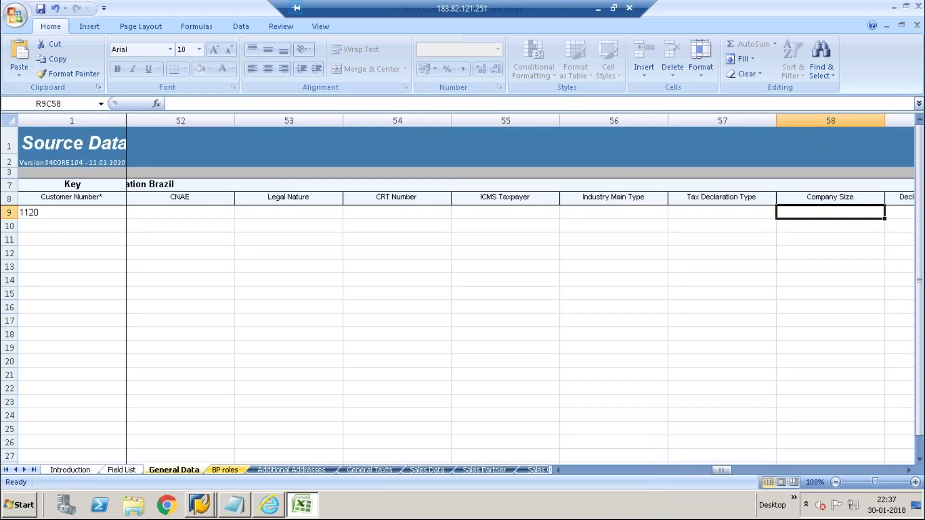
key("Tab")
key("Tab")
key("Tab")
key("Tab")
key("Tab")
key("Tab")
key("Tab")
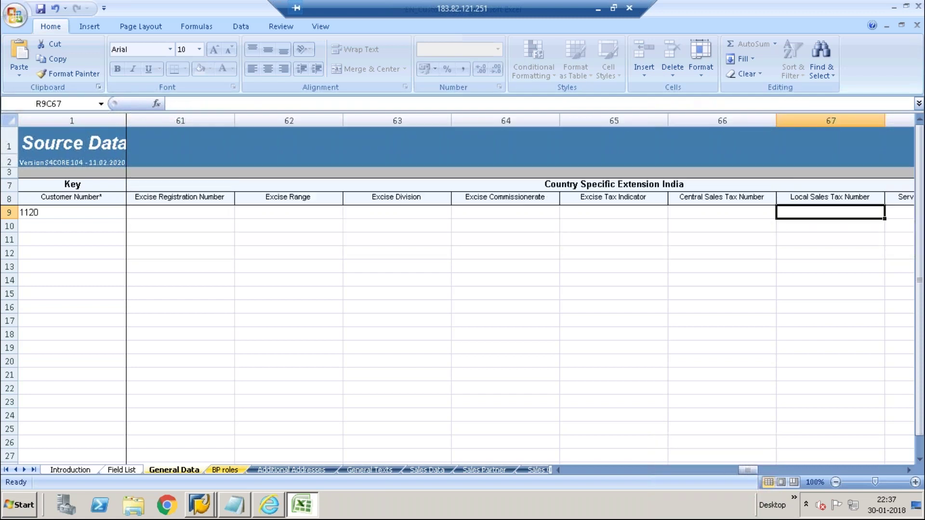
key("Tab")
key("Tab")
key("Tab")
key("Tab")
key("Tab")
key("Tab")
key("Tab")
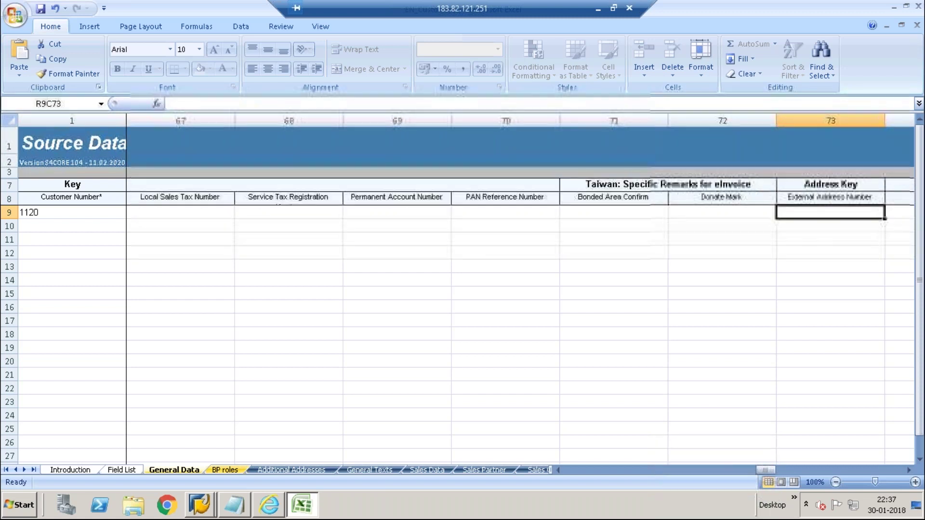
key("Tab")
key("Tab")
key("Tab")
key("Tab")
key("Tab")
key("Tab")
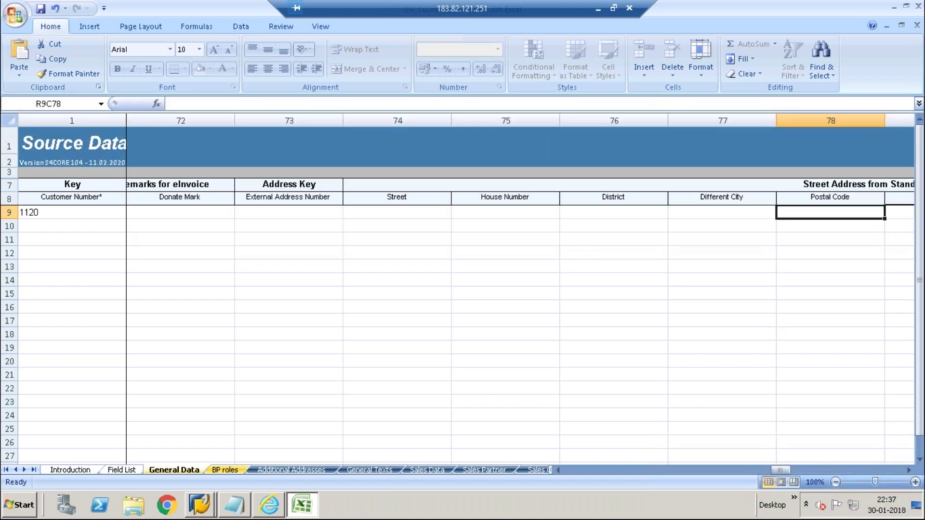
type("IN")
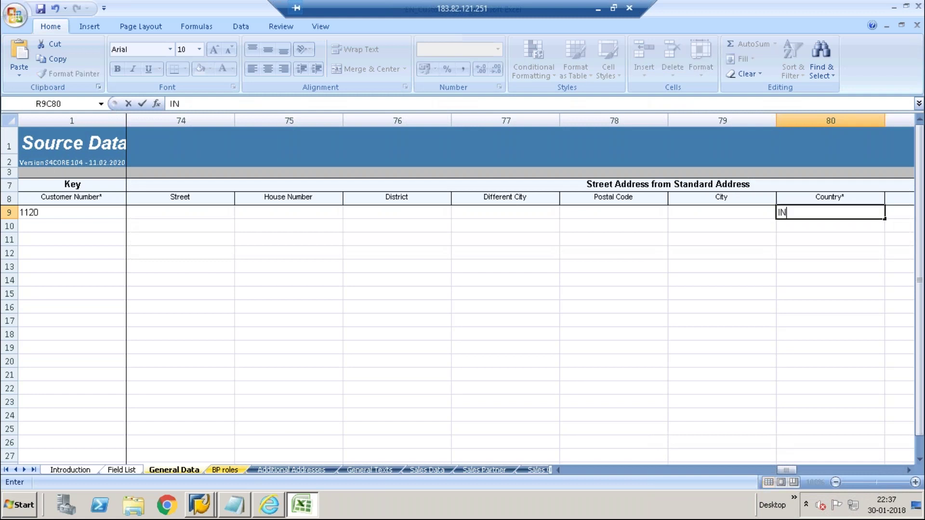
- Set the customer's Language to EN, then save the workbook, keeping the XML Spreadsheet 2003 format
key("Tab")
key("Tab")
key("Tab")
key("Tab")
key("Tab")
key("Tab")
key("Tab")
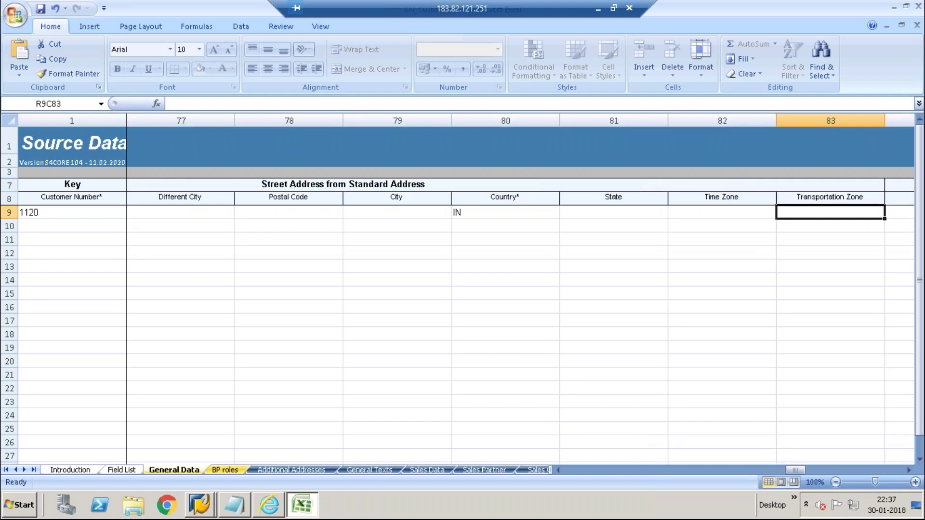
key("Tab")
key("Tab")
key("Tab")
key("Tab")
key("Tab")
key("Tab")
key("Tab")
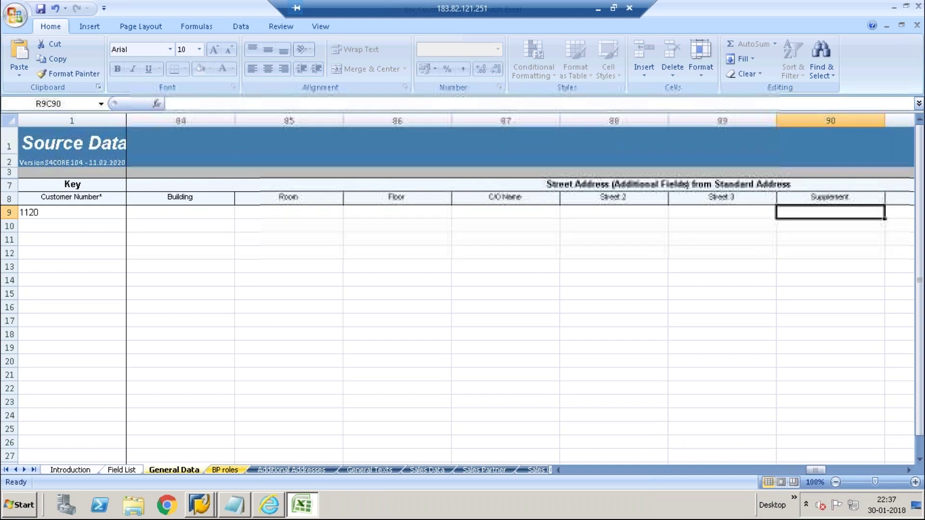
key("Tab")
key("Tab")
key("Tab")
key("Tab")
key("Tab")
key("Tab")
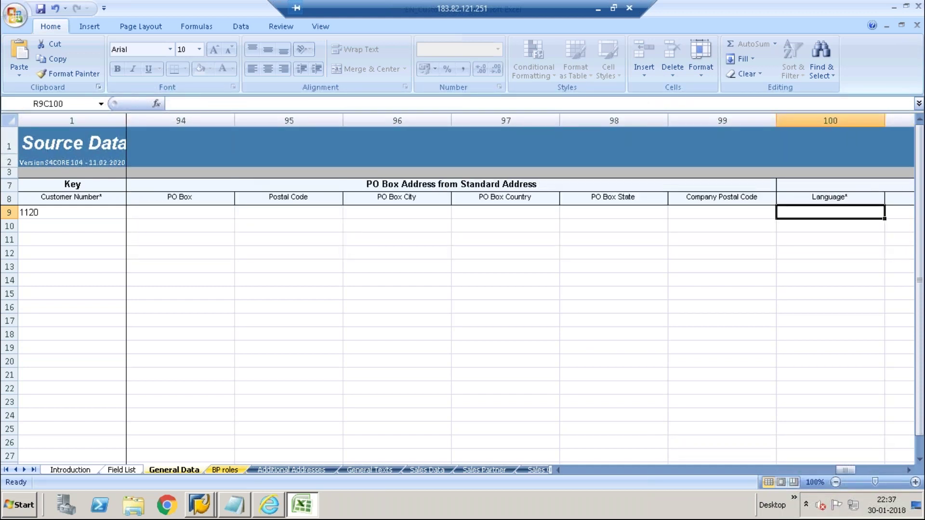
type("EN")
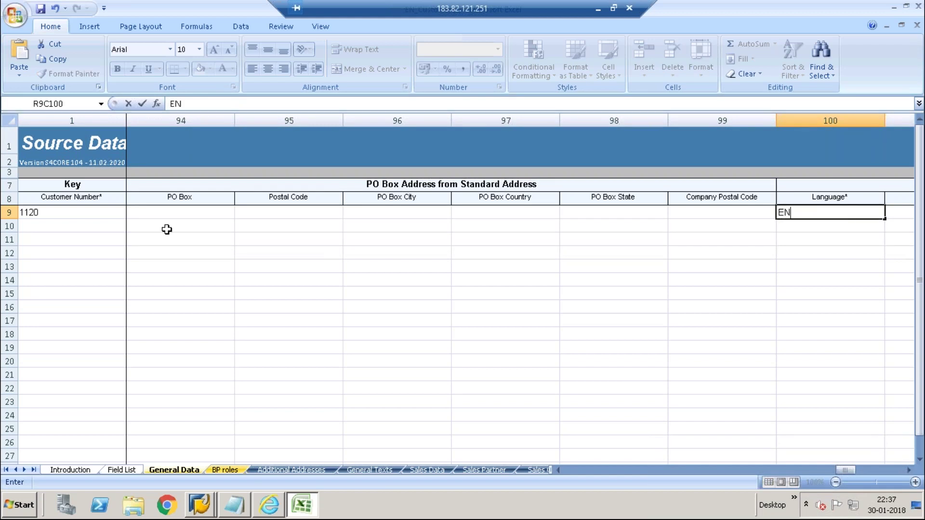
left_click(214, 303)
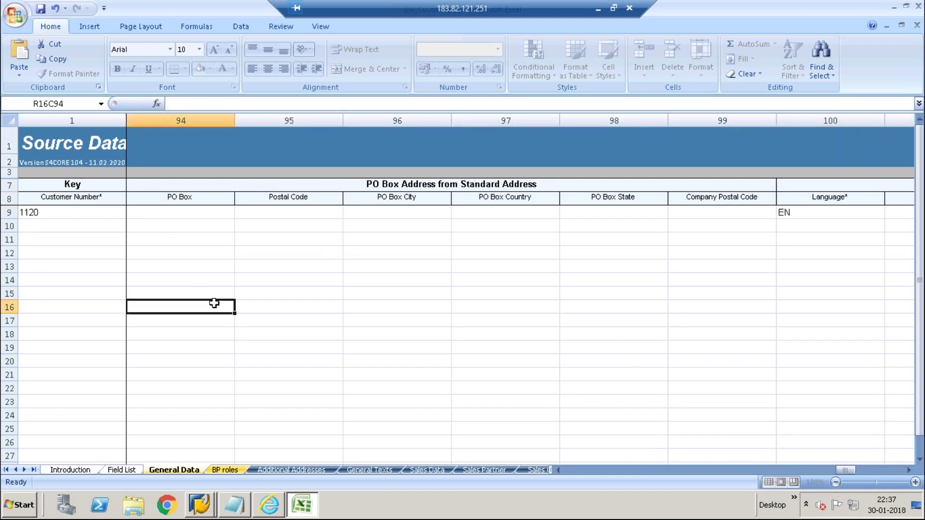
left_click(40, 10)
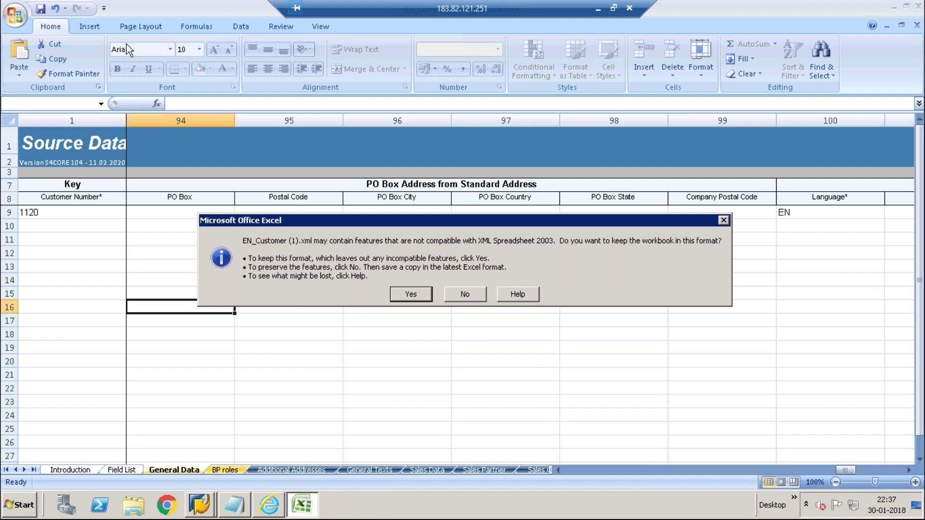
left_click(411, 295)
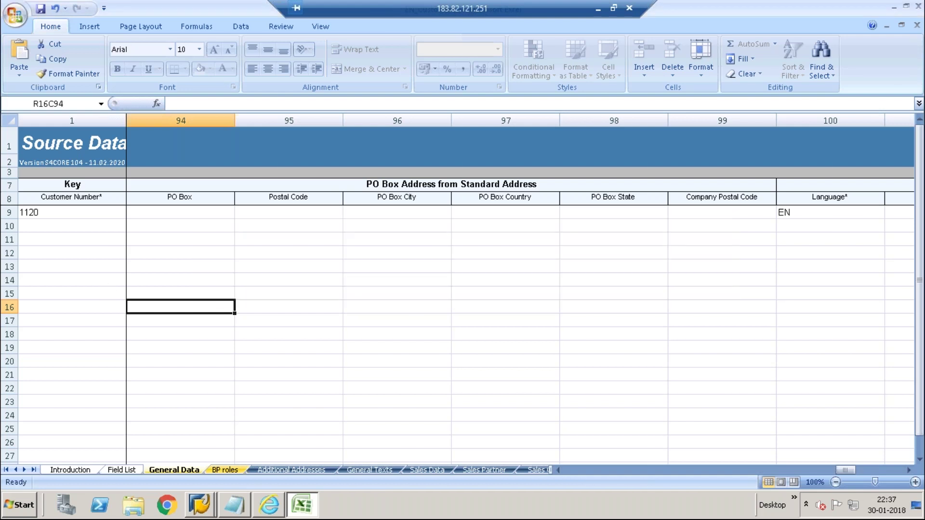
- Save a copy of the template in Downloads as "EN_Customer _11" in XML Spreadsheet 2003 format
left_click(14, 16)
left_click(62, 164)
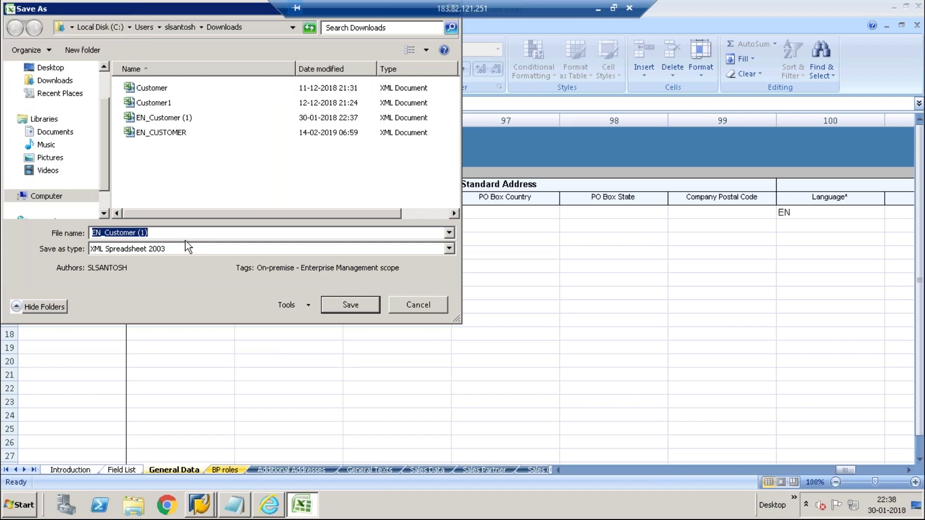
left_click(164, 233)
key("BackSpace")
key("BackSpace")
key("BackSpace")
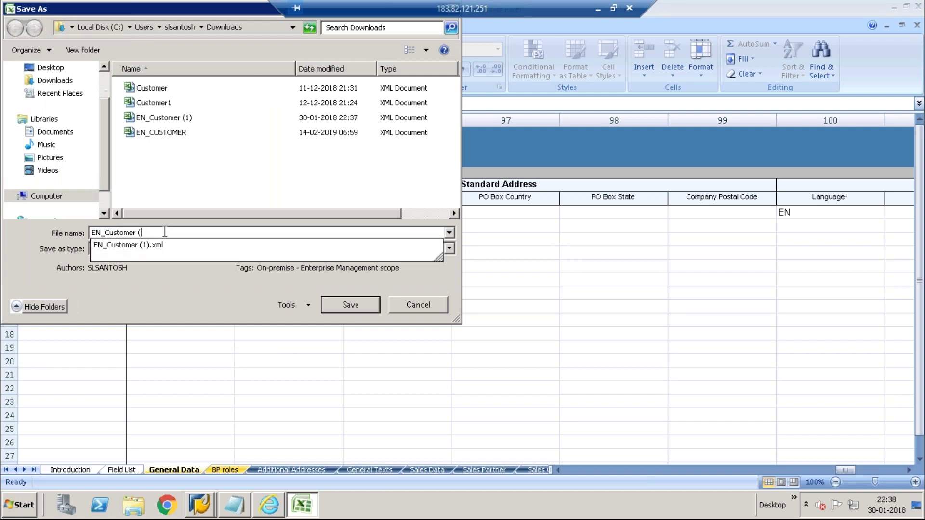
type("_")
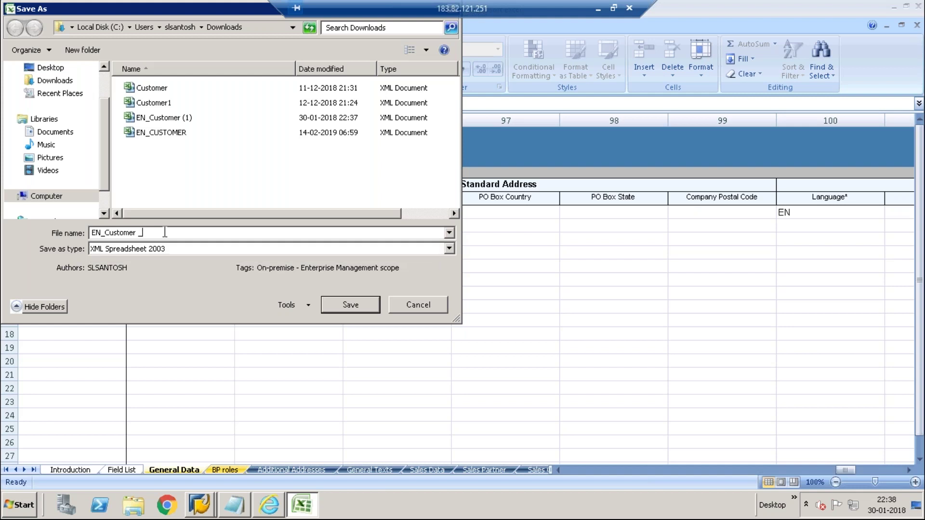
type("11")
key("BackSpace")
key("BackSpace")
type("11")
key("Return")
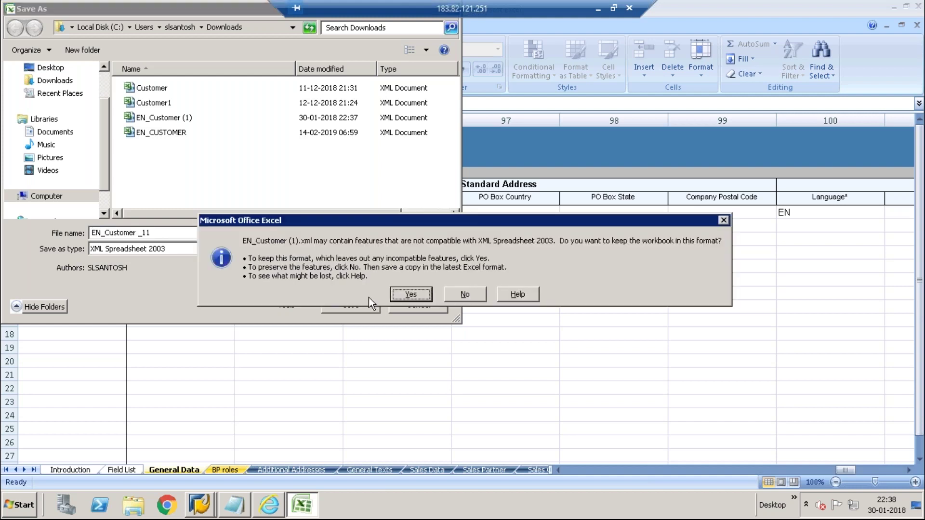
left_click(412, 296)
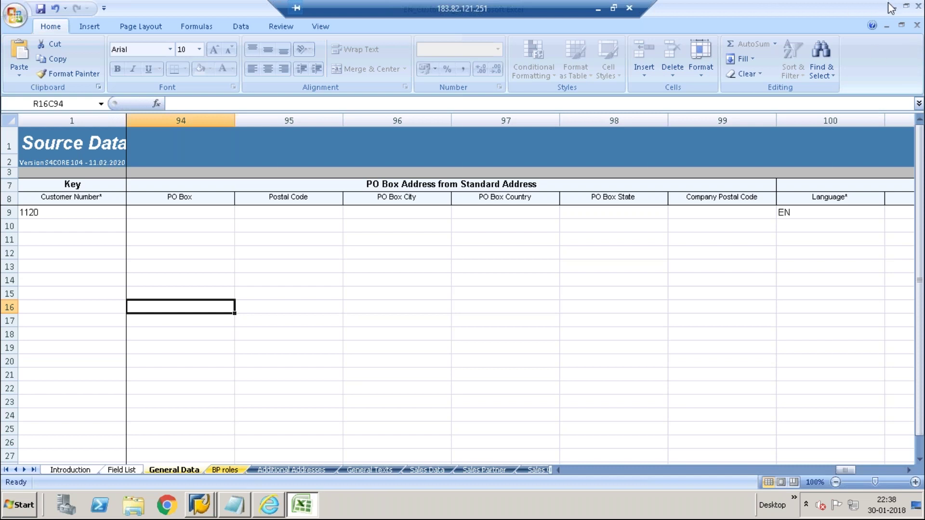
- Close the Excel workbook and switch to the Customer migration object in Internet Explorer
left_click(621, 320)
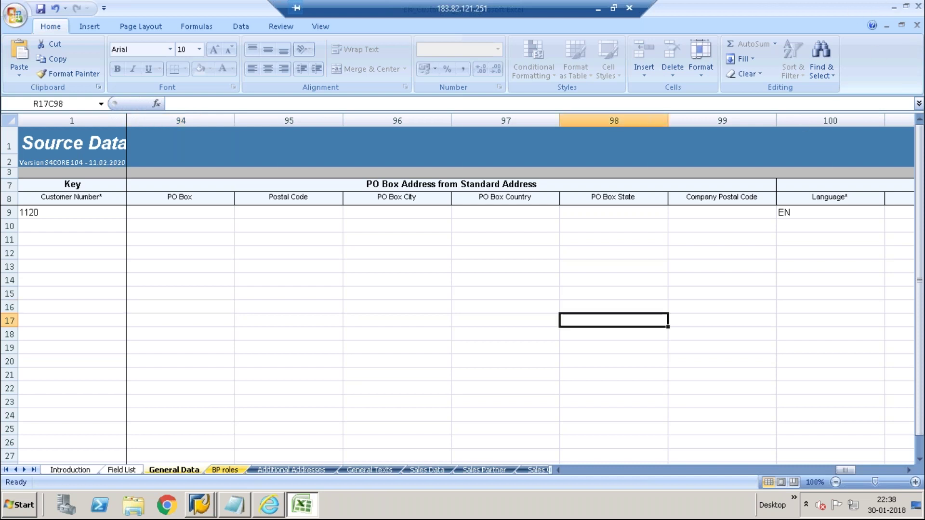
double_click(243, 10)
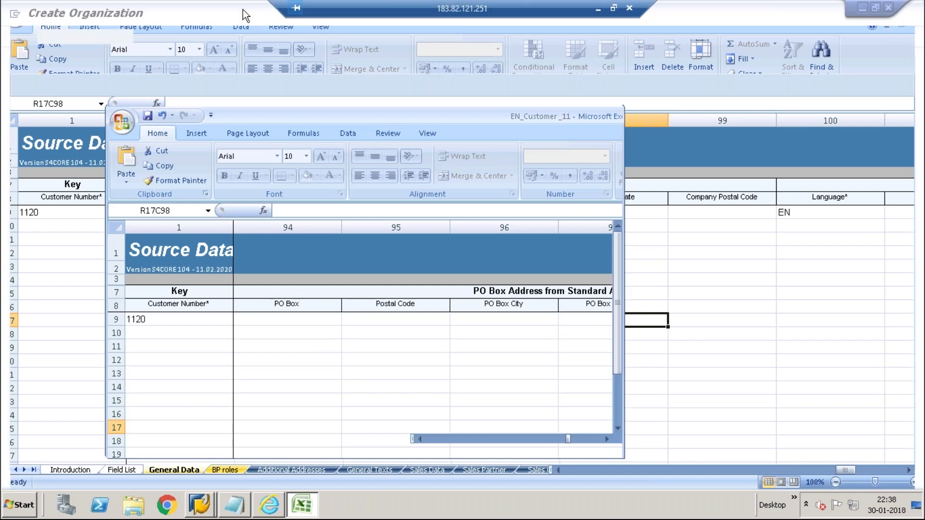
left_click(616, 113)
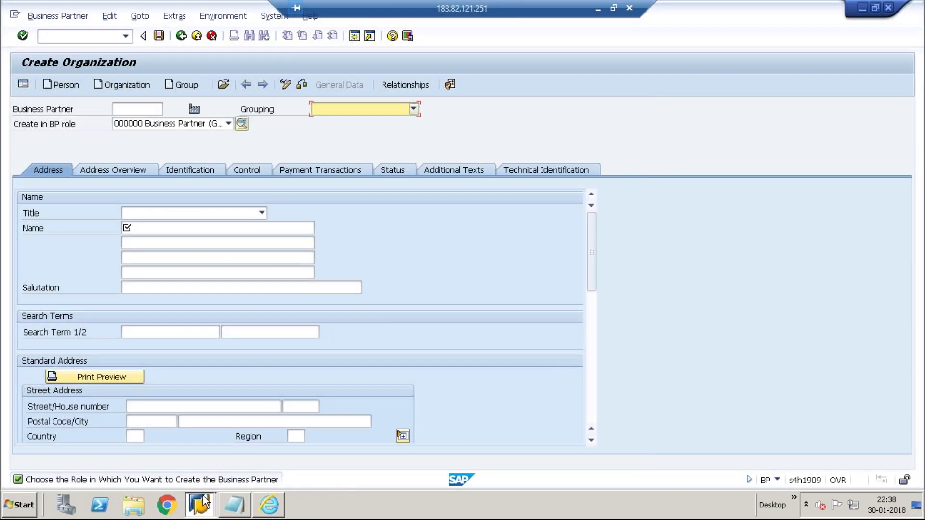
left_click(201, 504)
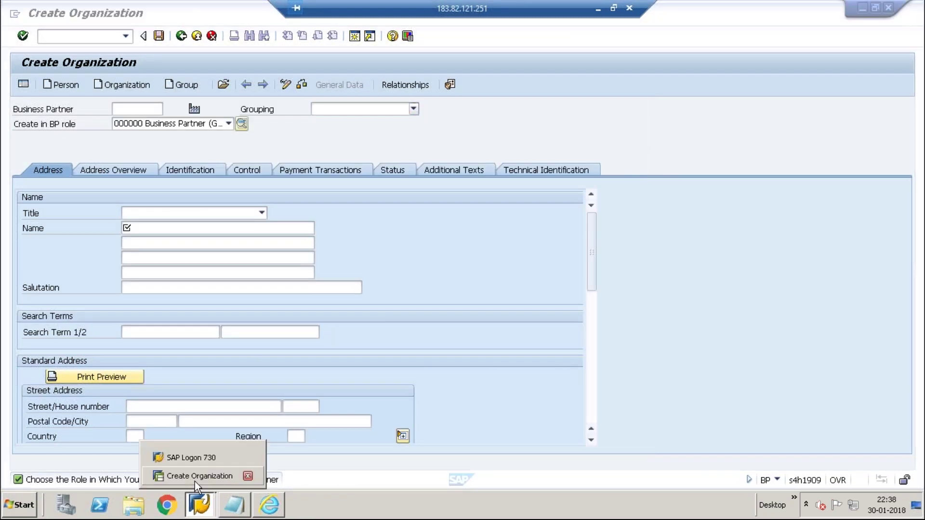
left_click(266, 510)
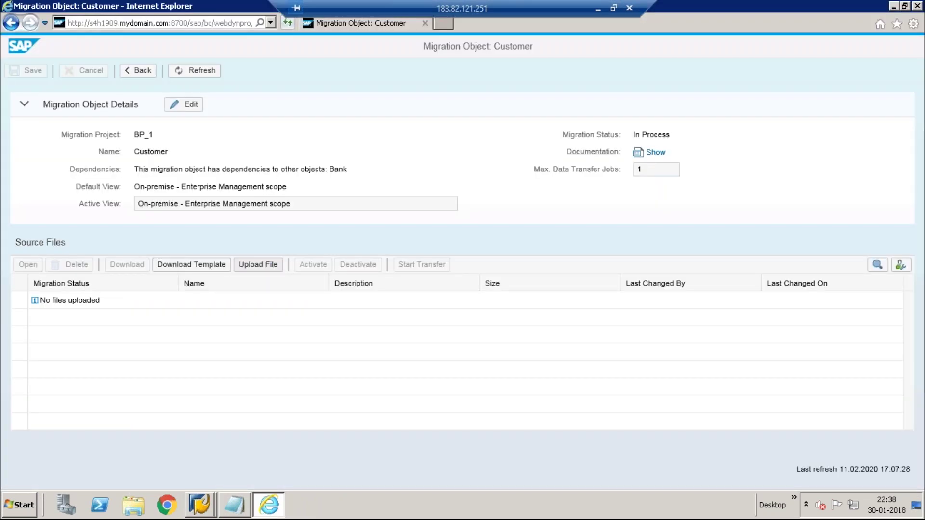
- Open the file upload for the Customer migration object and look for the saved template on the Desktop
left_click(258, 265)
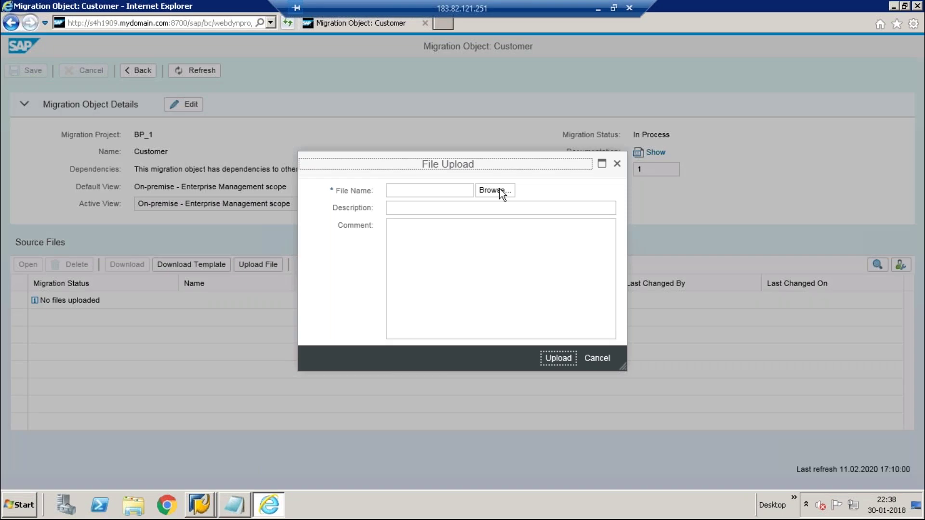
left_click(498, 190)
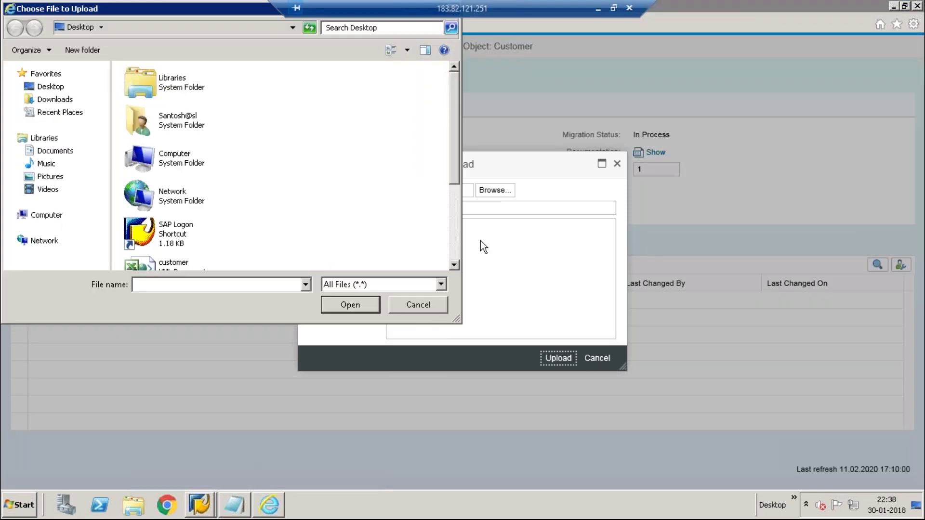
left_click(453, 241)
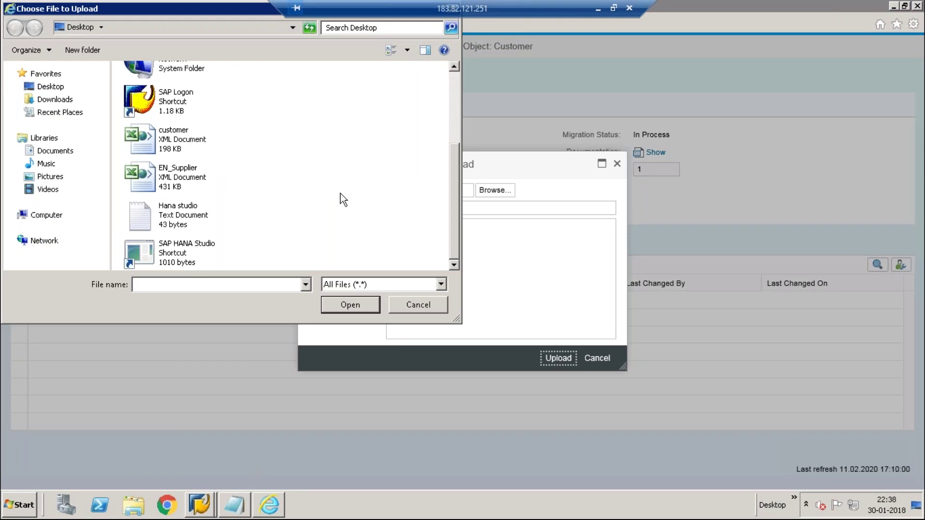
left_click_drag(455, 211, 448, 129)
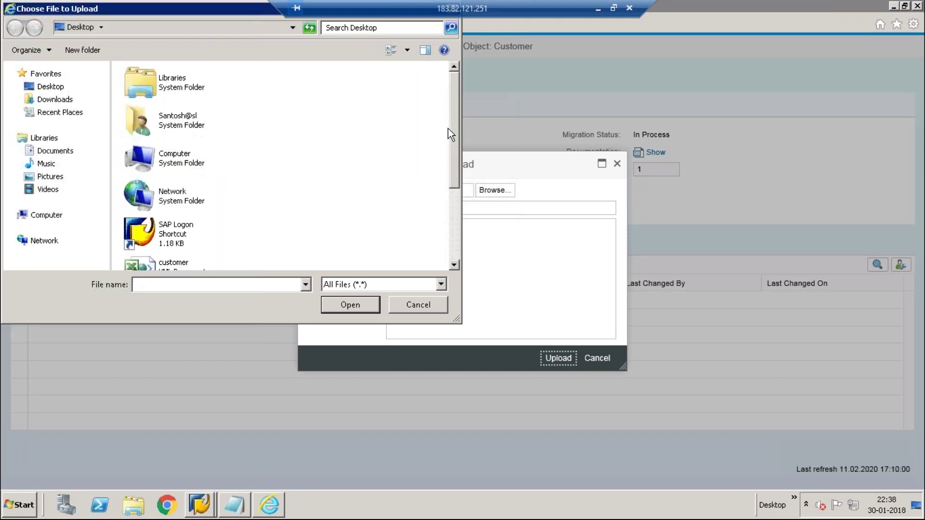
left_click(42, 87)
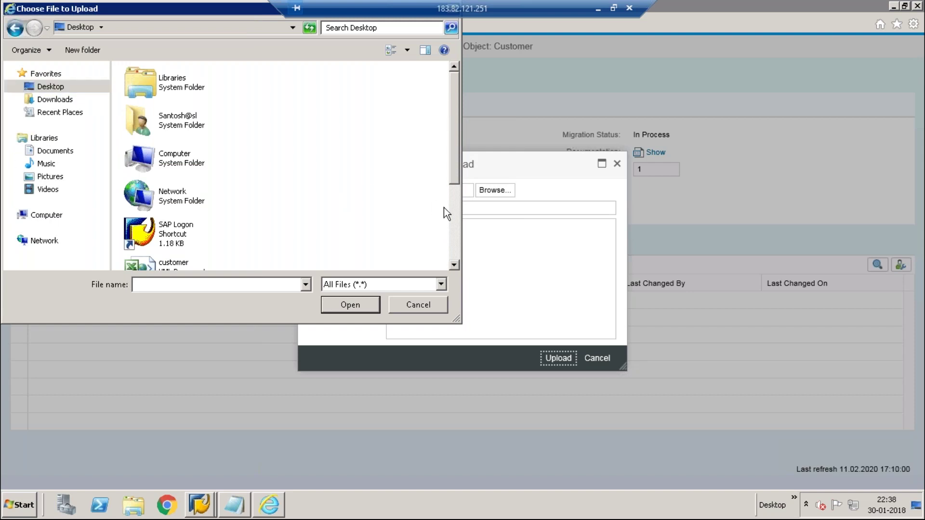
left_click(455, 222)
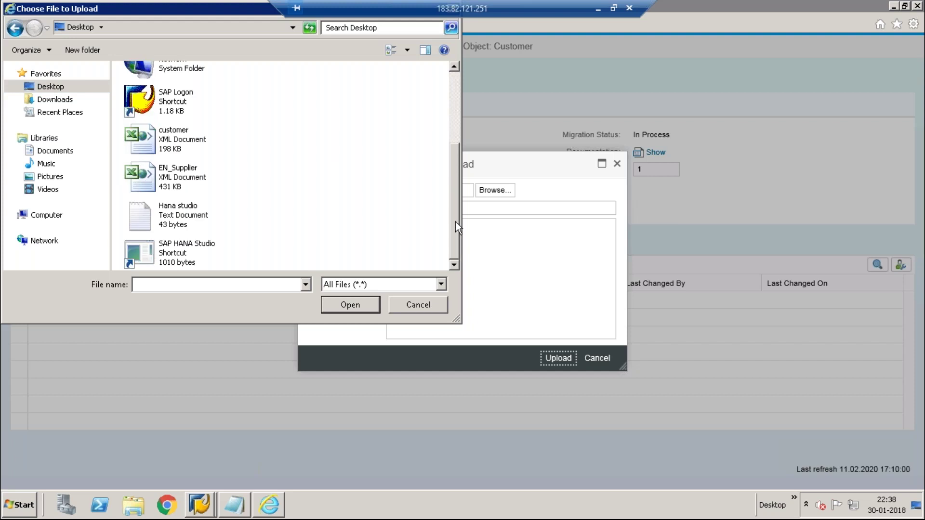
left_click(427, 306)
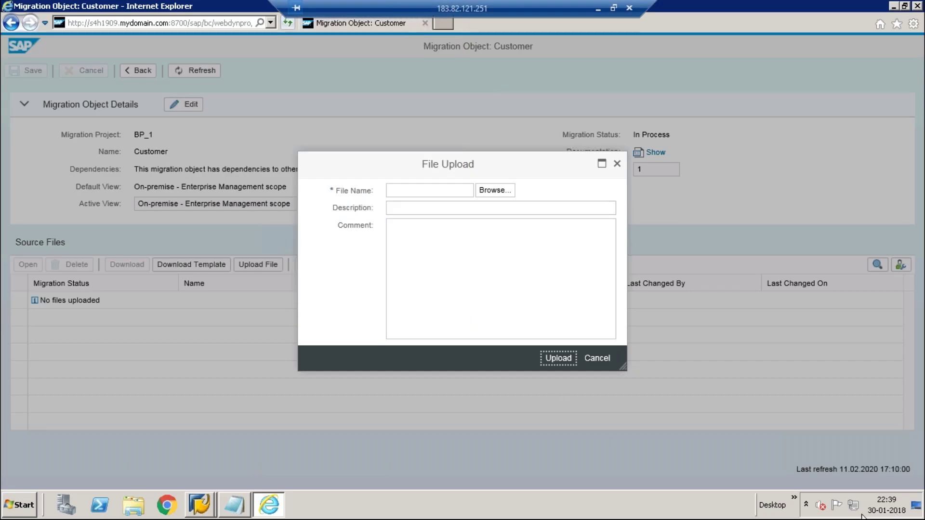
- Copy the EN_Customer _11 file from the Downloads folder to the Desktop, then close the Explorer window
left_click(917, 505)
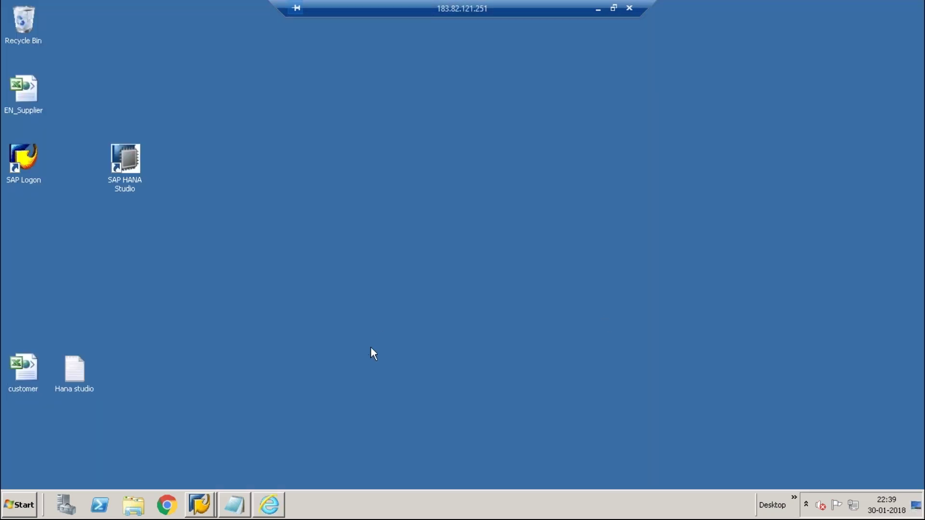
left_click(133, 505)
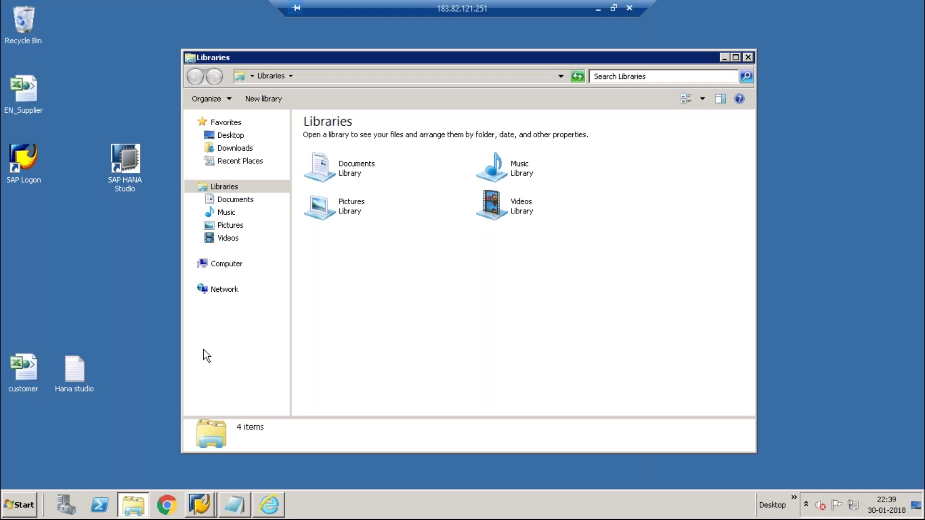
left_click(341, 165)
double_click(340, 165)
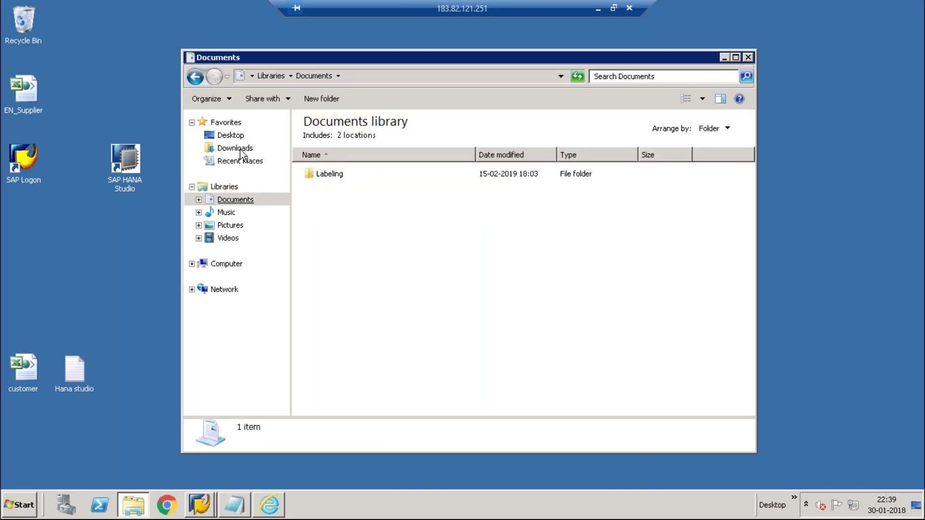
left_click(230, 135)
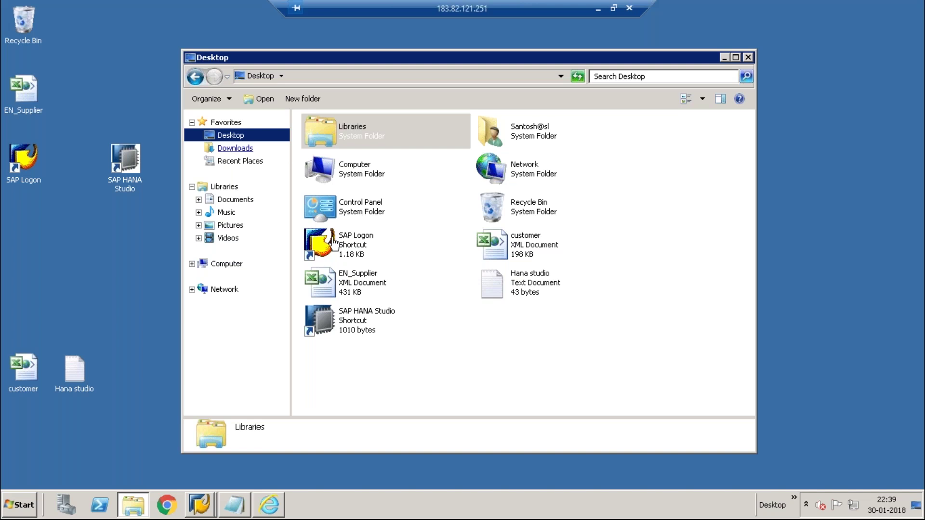
left_click(224, 153)
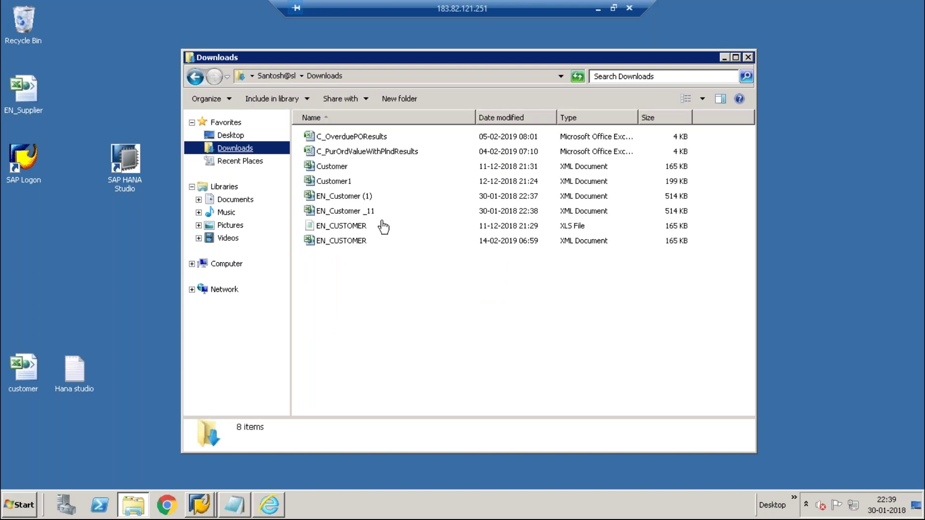
left_click(355, 212)
left_click(102, 267)
left_click_drag(82, 259, 83, 261)
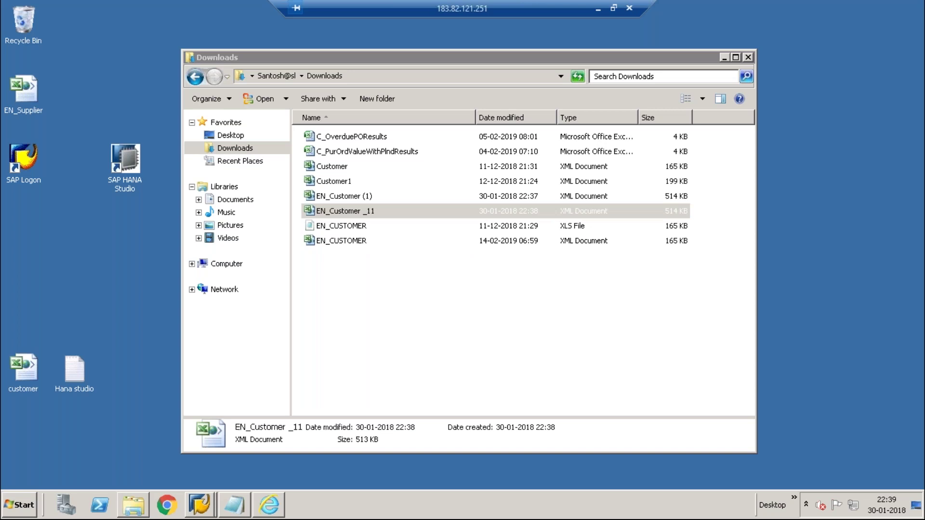
left_click(750, 57)
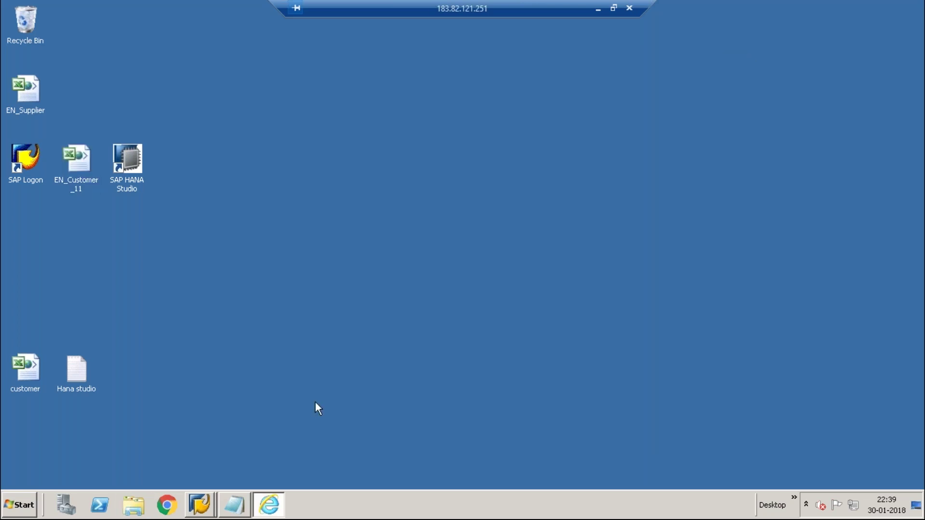
- Return to Internet Explorer and upload EN_Customer _11 from the Desktop to the Customer migration object, without a description or comment
left_click(269, 505)
left_click(488, 190)
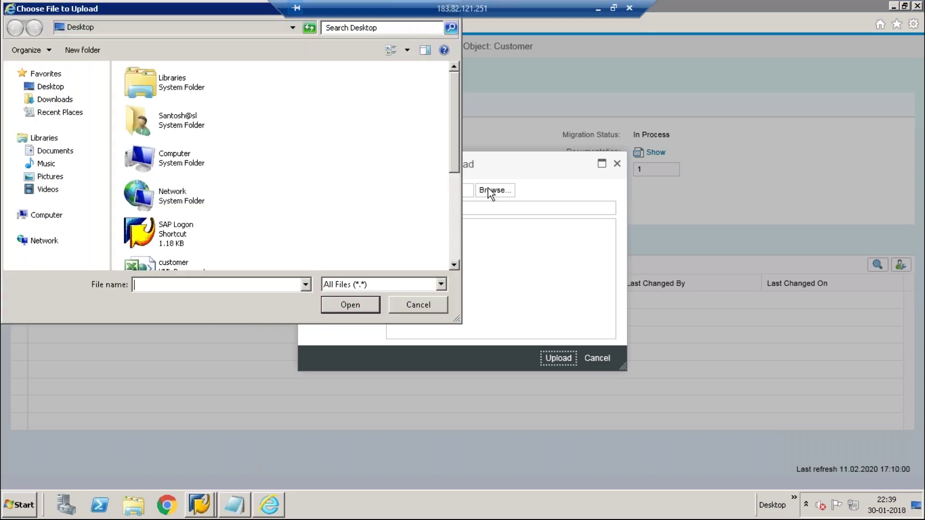
left_click(288, 159)
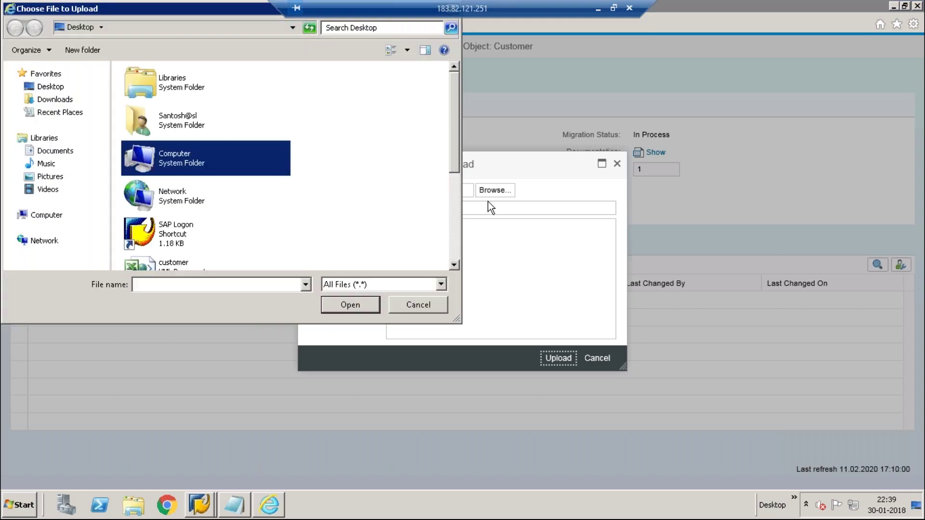
left_click(456, 213)
double_click(200, 131)
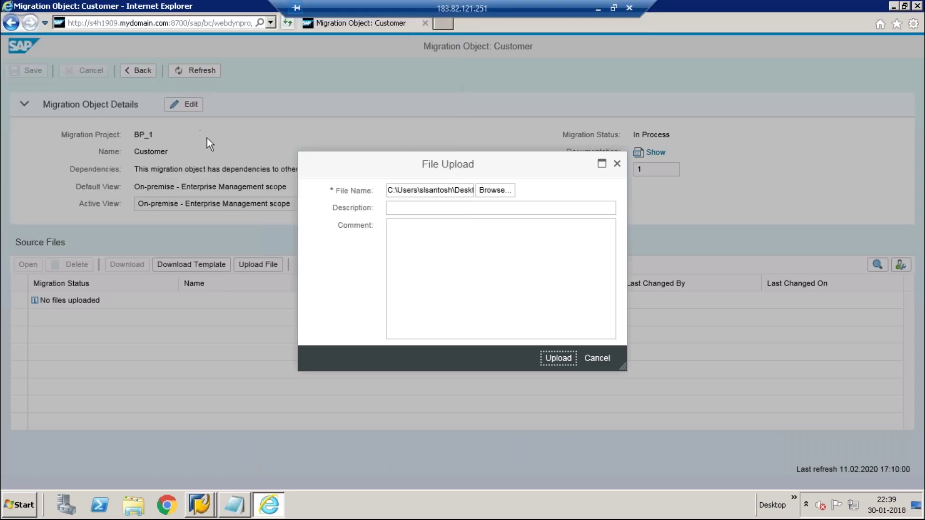
left_click(399, 250)
left_click(552, 364)
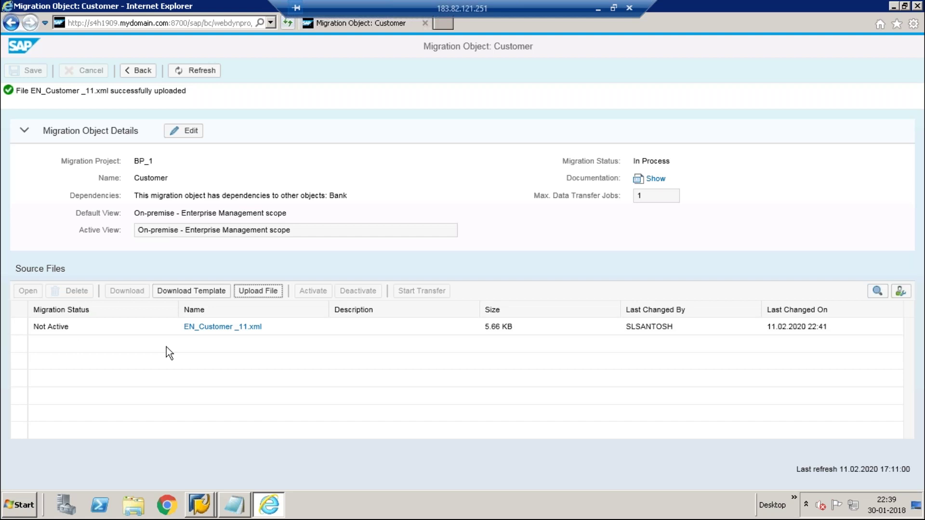
- Activate the uploaded file EN_Customer _11.xml and start its data transfer
left_click(20, 330)
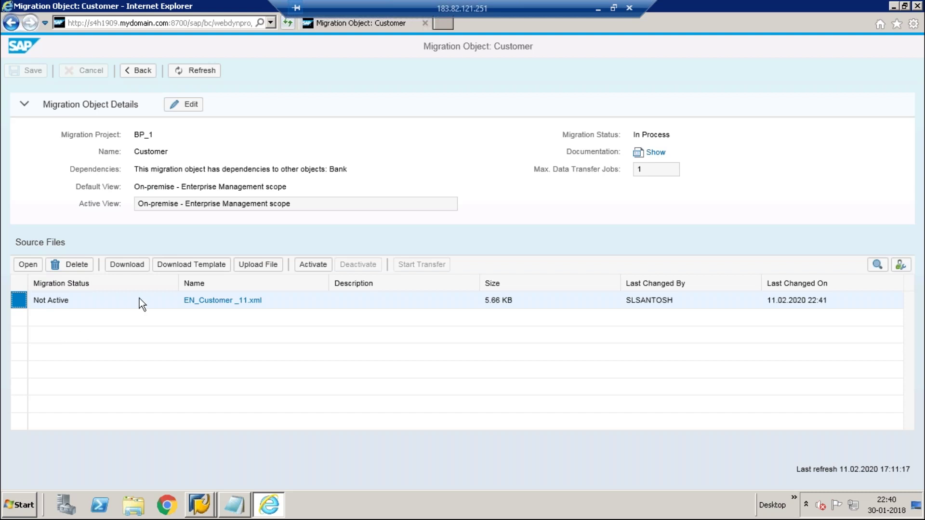
left_click(302, 266)
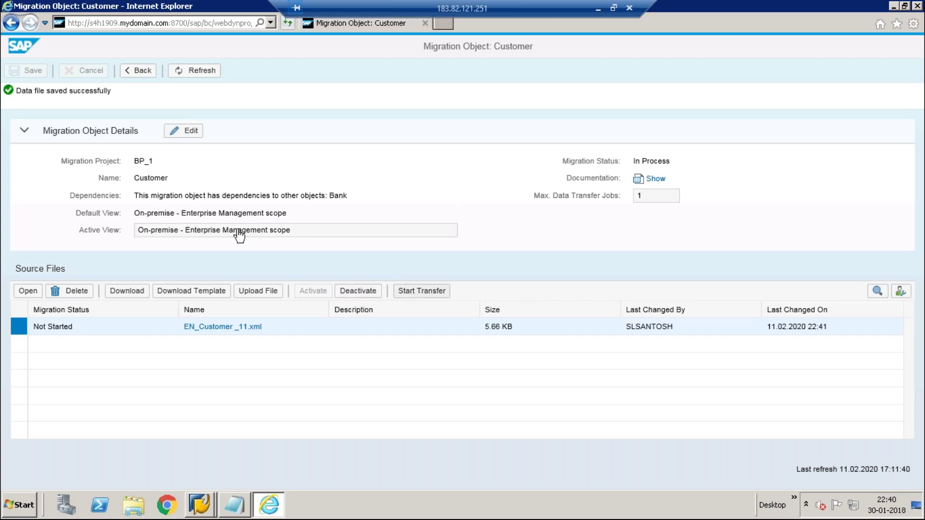
left_click(425, 296)
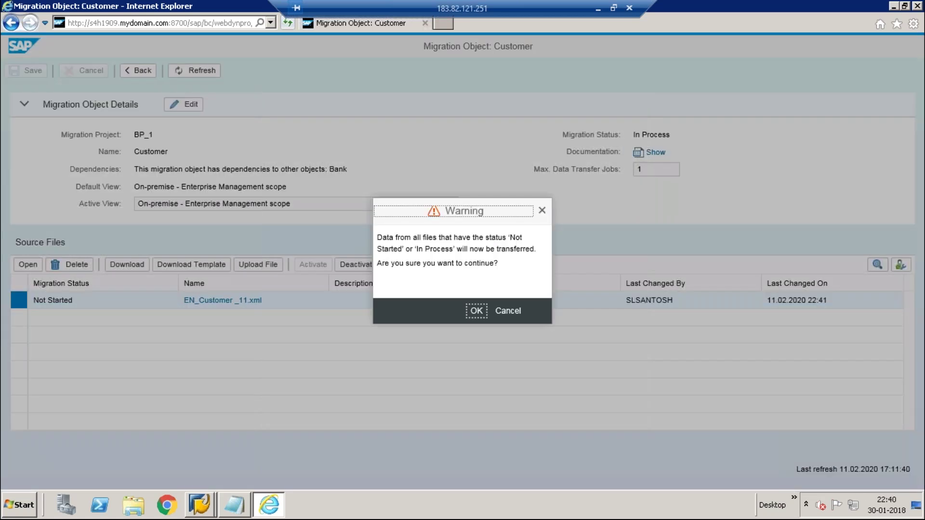
left_click(477, 312)
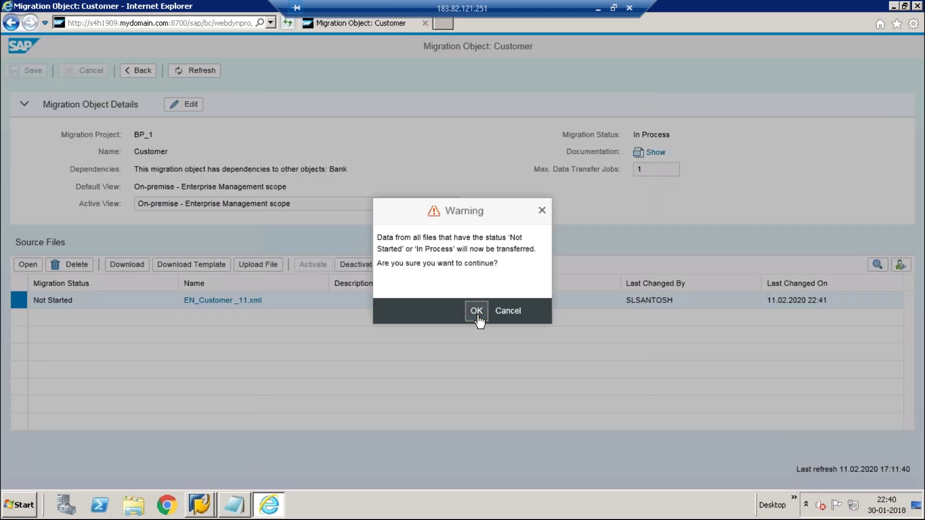
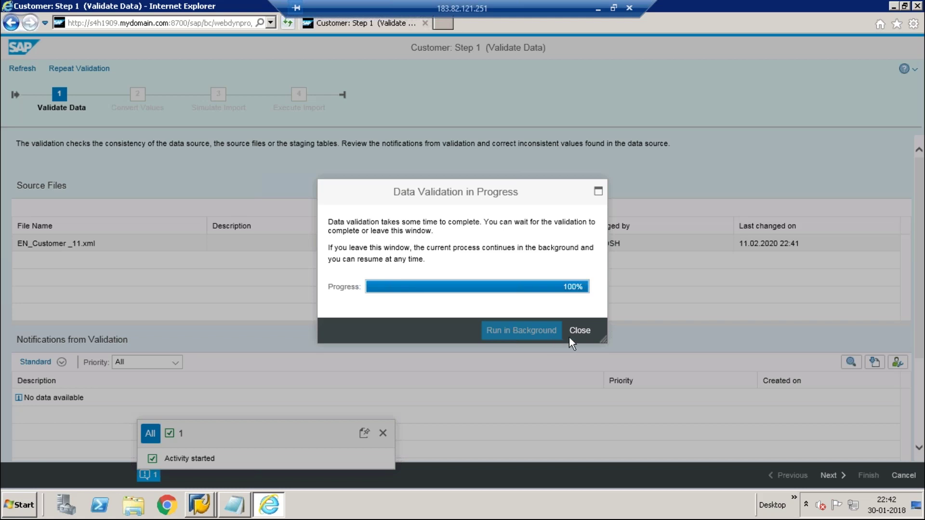
- Close the validation progress window, check the refreshed validation notifications, and cancel out of the transfer wizard
left_click(580, 330)
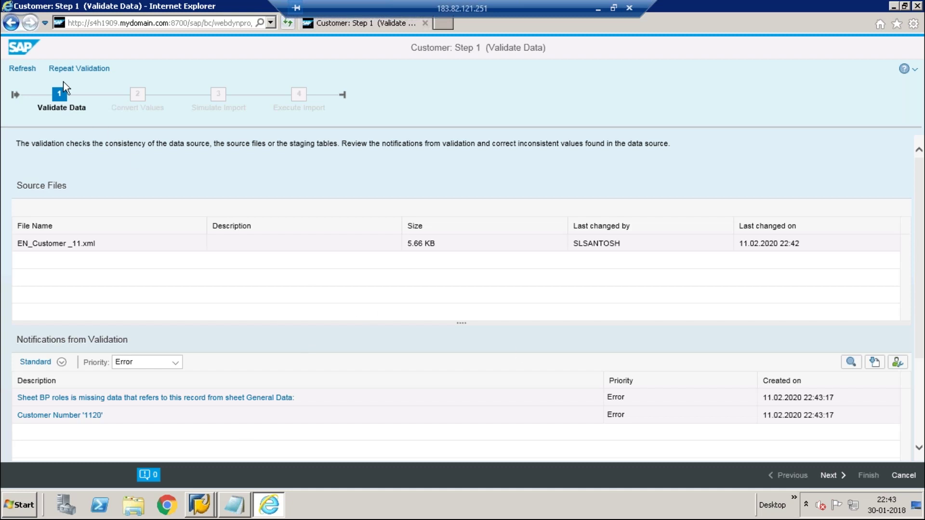
left_click(24, 70)
left_click(901, 477)
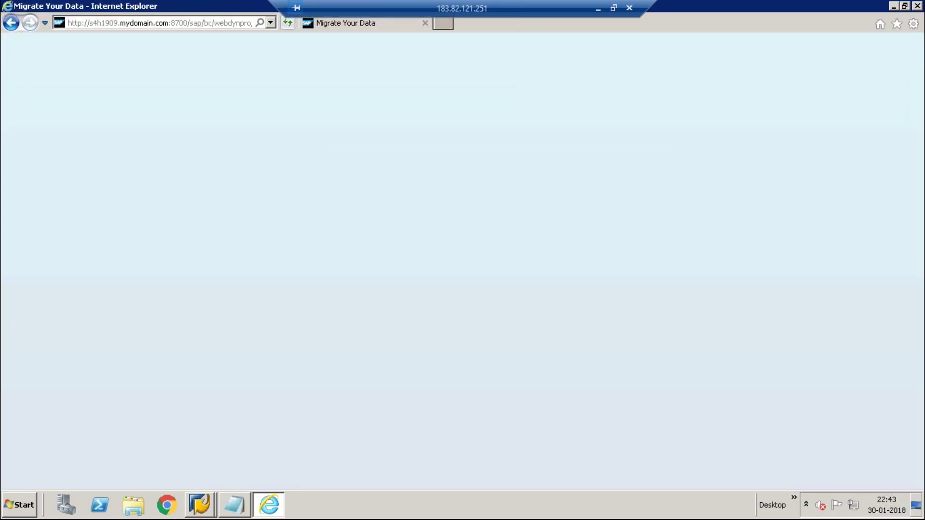
- Open EN_Customer _11 from the Desktop in Excel and go to its BP roles sheet
left_click(918, 506)
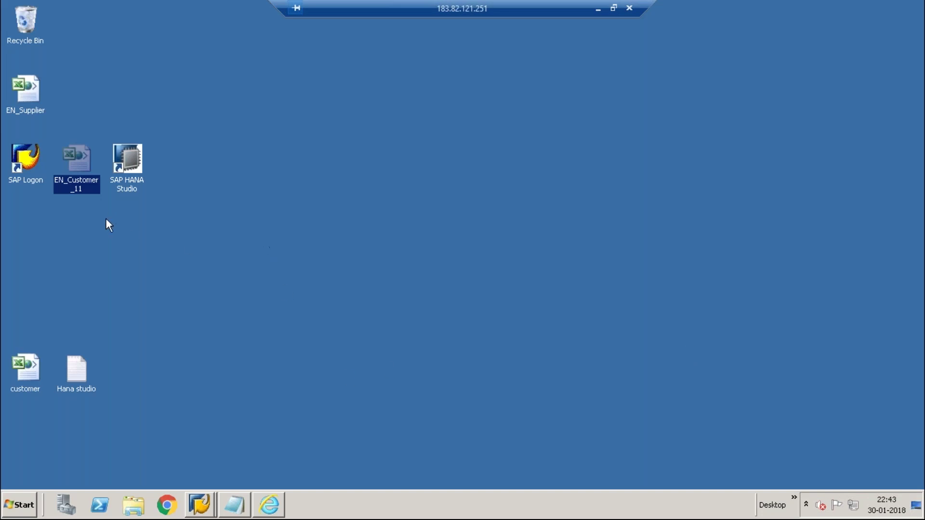
double_click(73, 164)
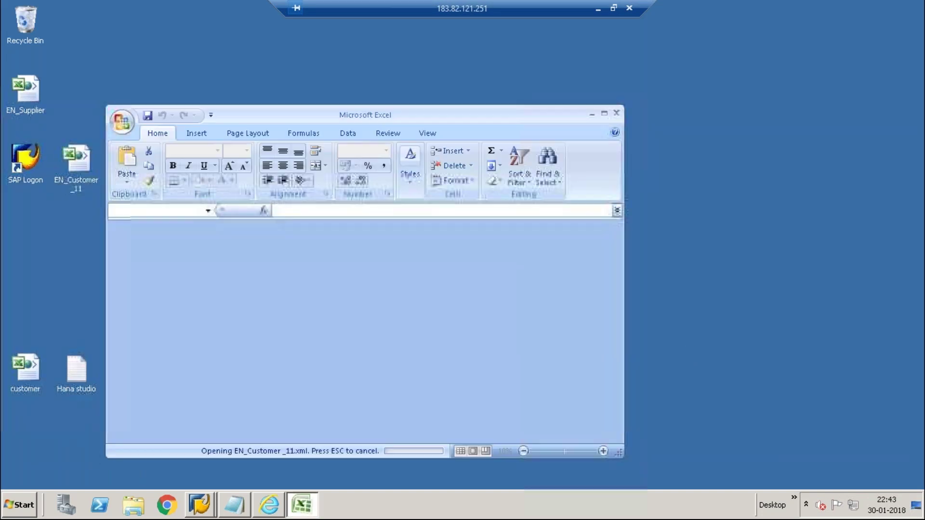
left_click(604, 113)
left_click(226, 470)
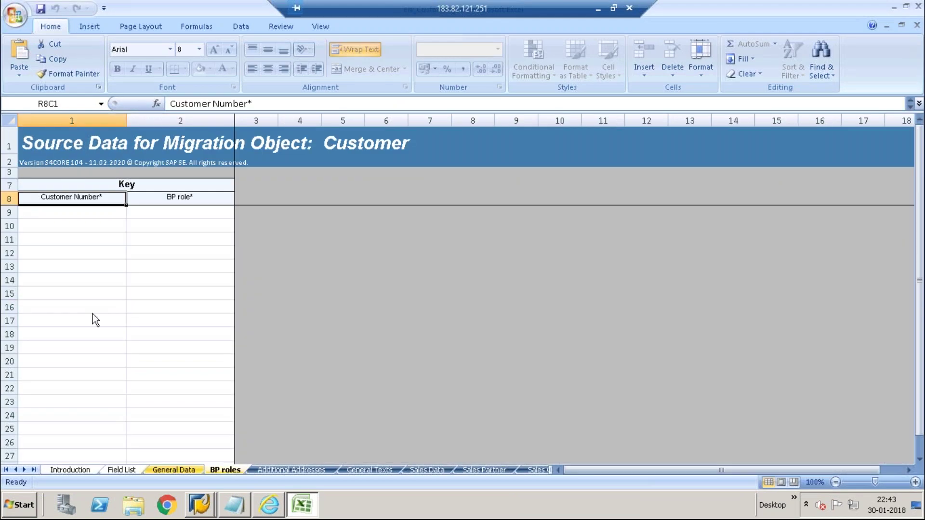
- Fill row 9 of the BP roles sheet with the customer's number from General Data and BP role FLCU01
left_click(47, 210)
type("1120")
key("Tab")
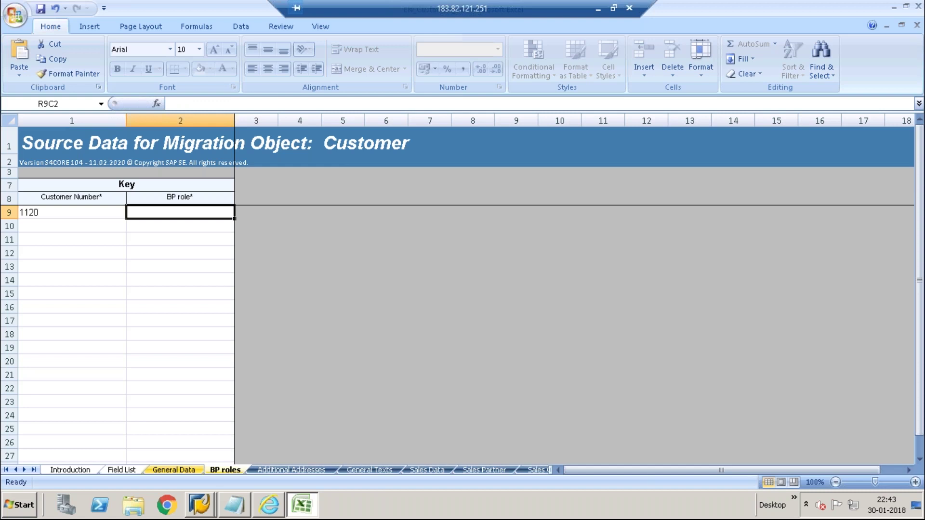
type("FLCu")
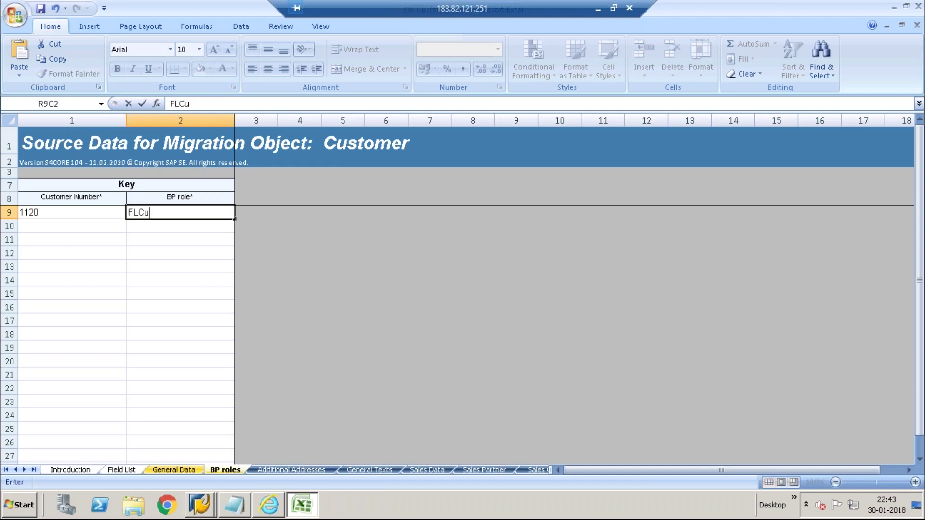
key("BackSpace")
type("U01")
- Add the same customer with BP role FLCu00 in row 10 and save the workbook, keeping the XML Spreadsheet 2003 format
left_click(43, 223)
type("1120")
key("Tab")
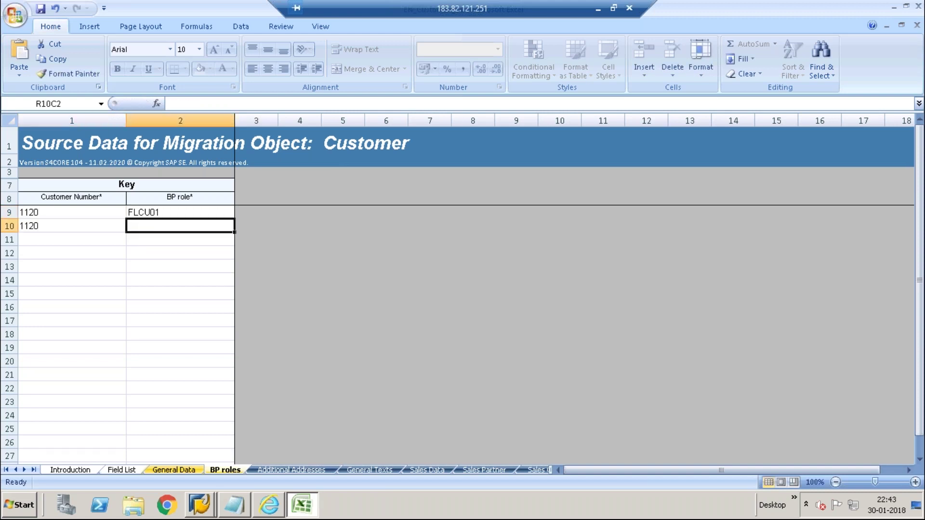
type("FLCu")
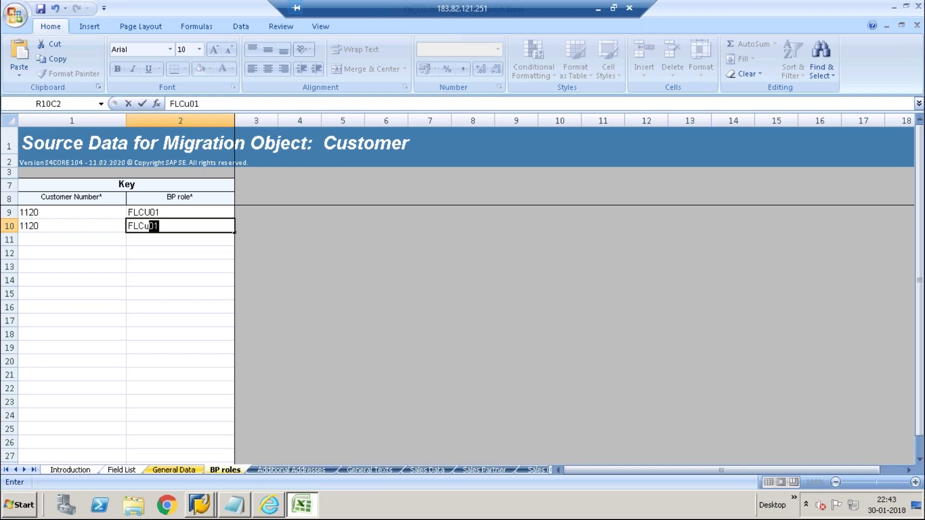
type("00")
left_click(46, 281)
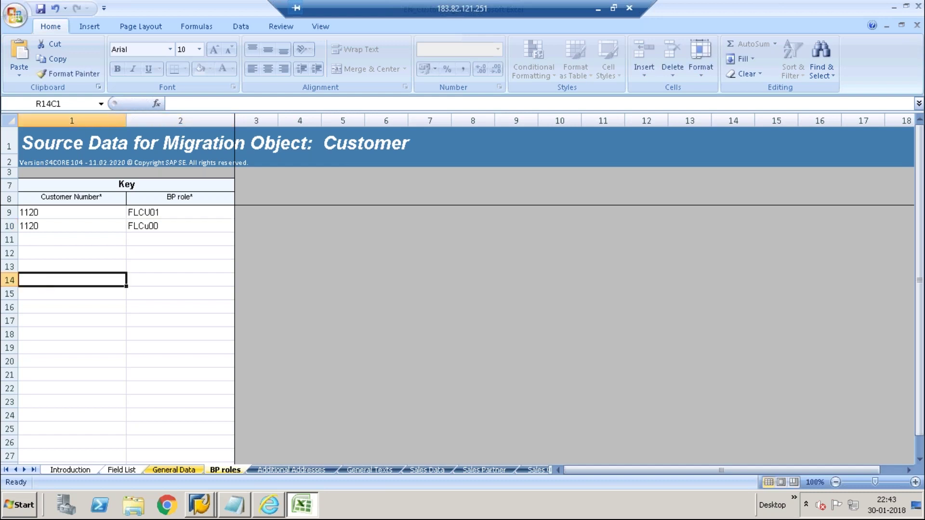
left_click(46, 14)
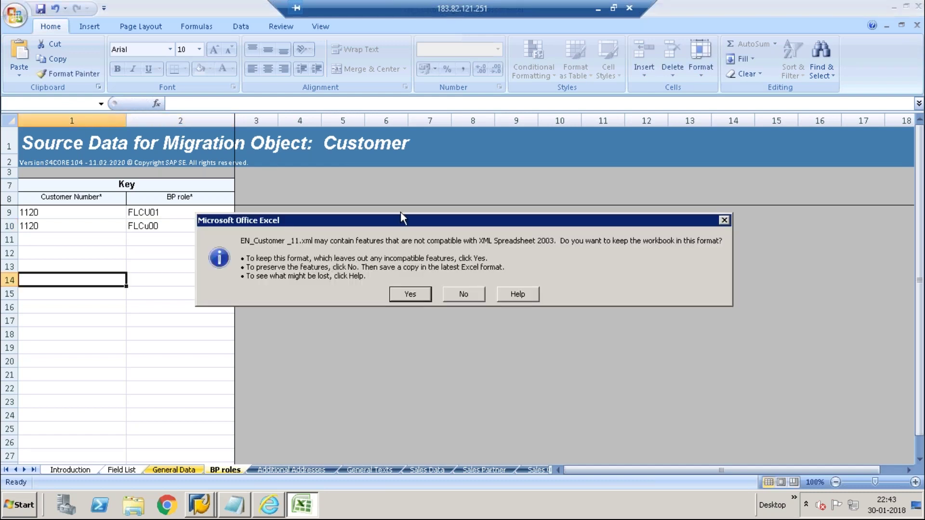
left_click(411, 294)
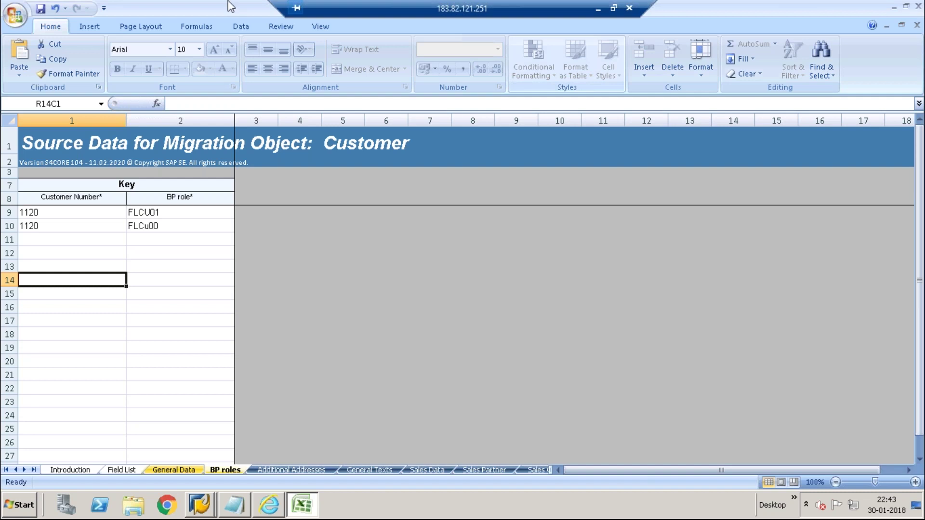
- Close the workbook, switch to Internet Explorer, and deactivate the EN_Customer _11.xml source file of the Customer migration object
double_click(210, 11)
left_click(617, 114)
left_click(267, 508)
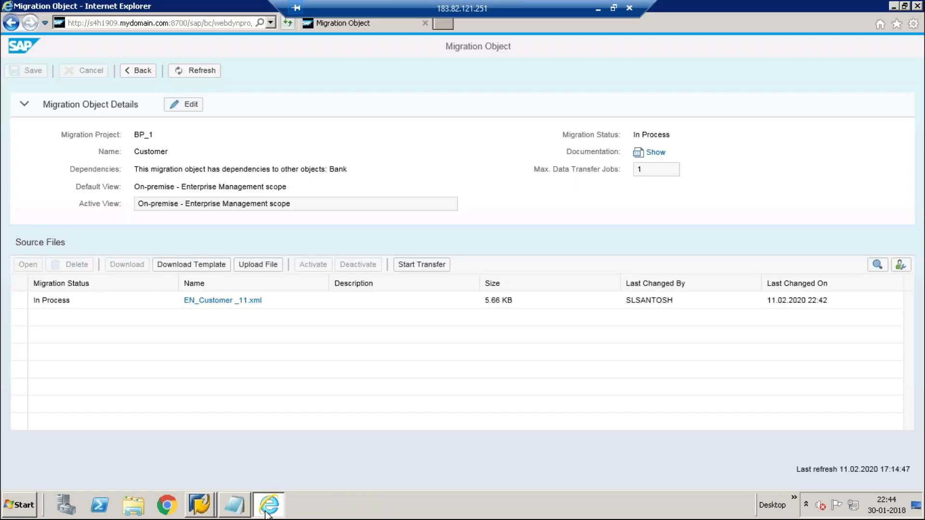
left_click(19, 301)
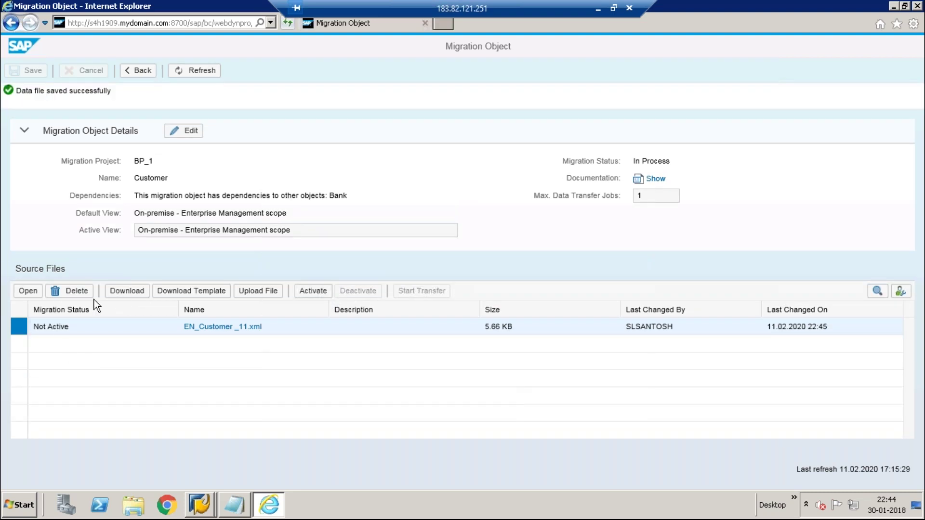
- Try to upload EN_Customer _11 from the Desktop with the description "Second iteration", and cancel out of the file upload
left_click(257, 291)
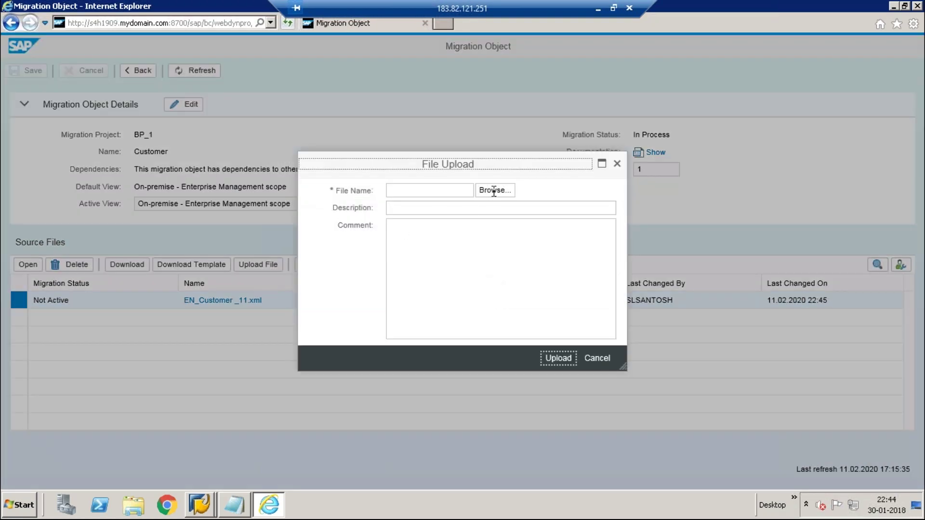
left_click(502, 190)
left_click(279, 205)
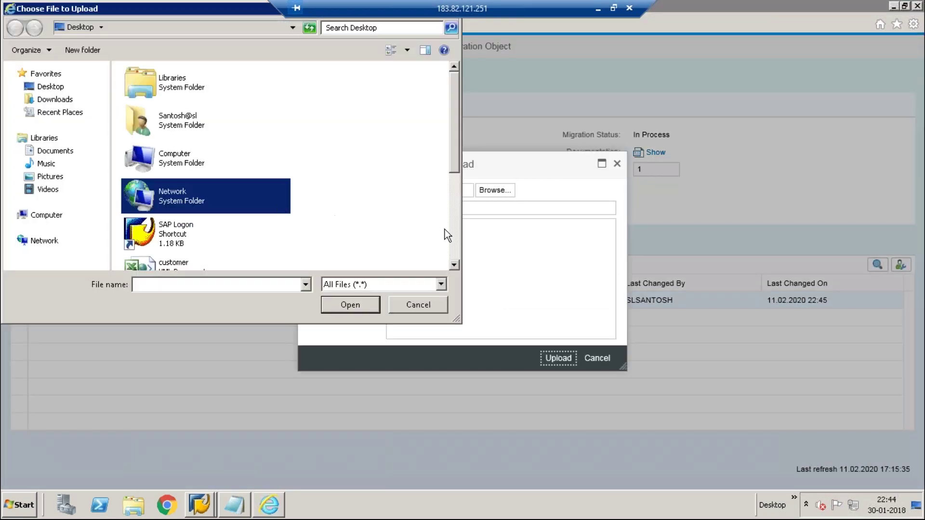
left_click(456, 235)
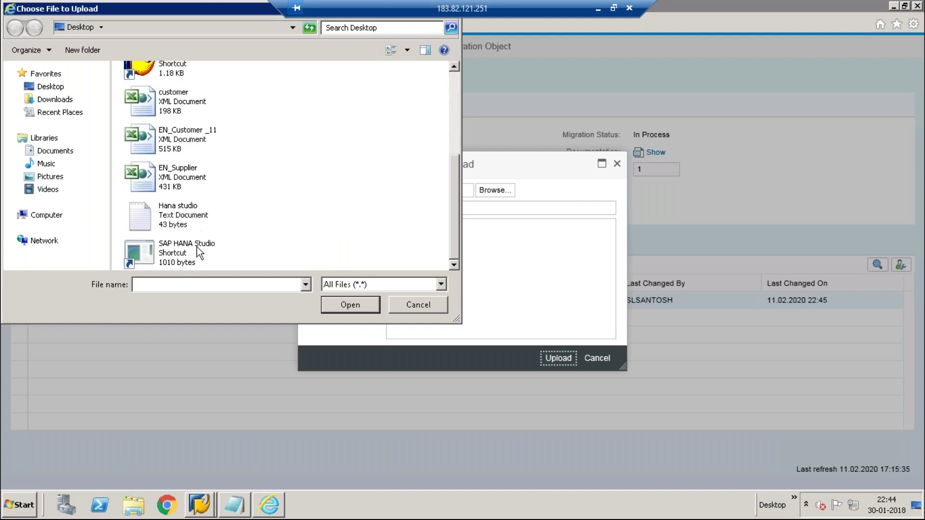
double_click(185, 141)
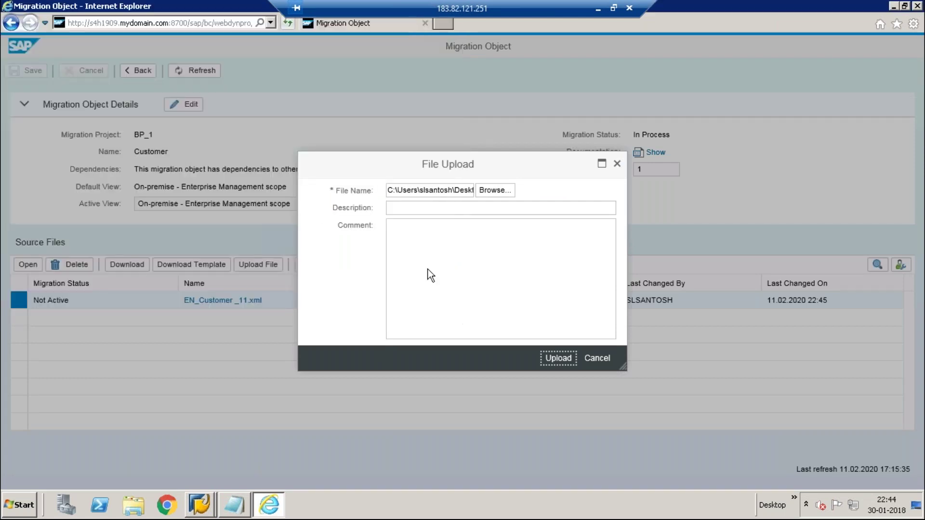
left_click(410, 207)
type("Second it")
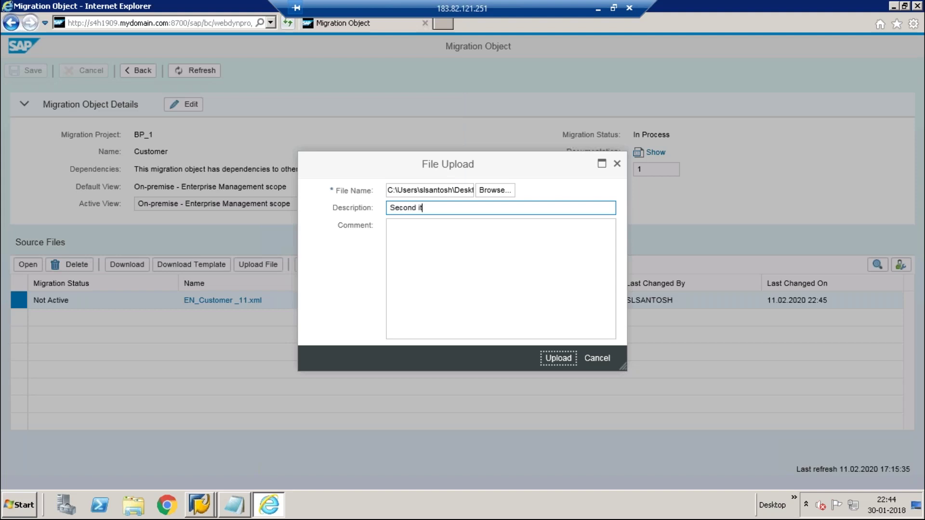
type("erat")
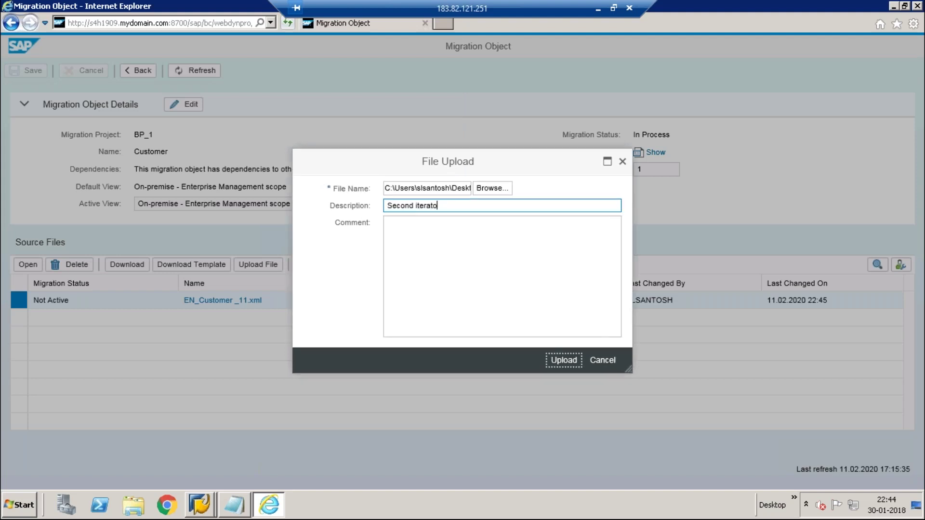
type("ion")
left_click(558, 362)
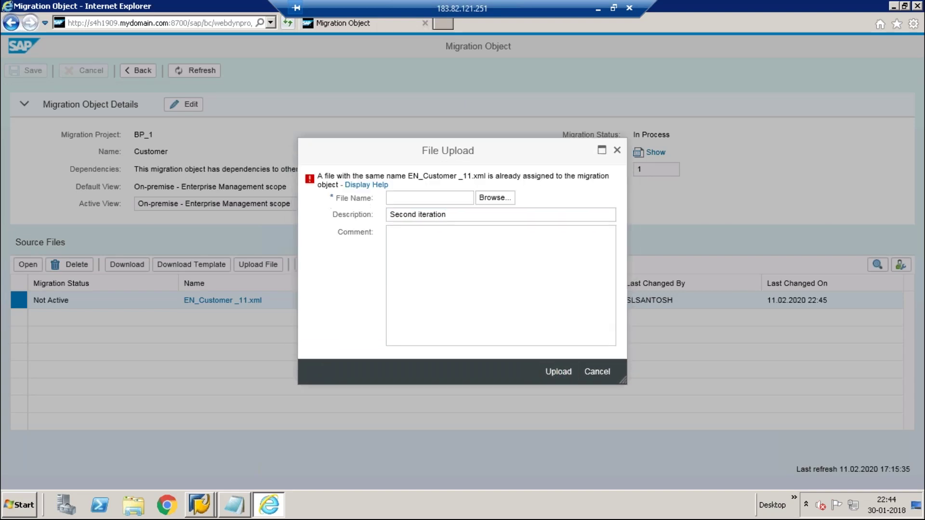
left_click(487, 200)
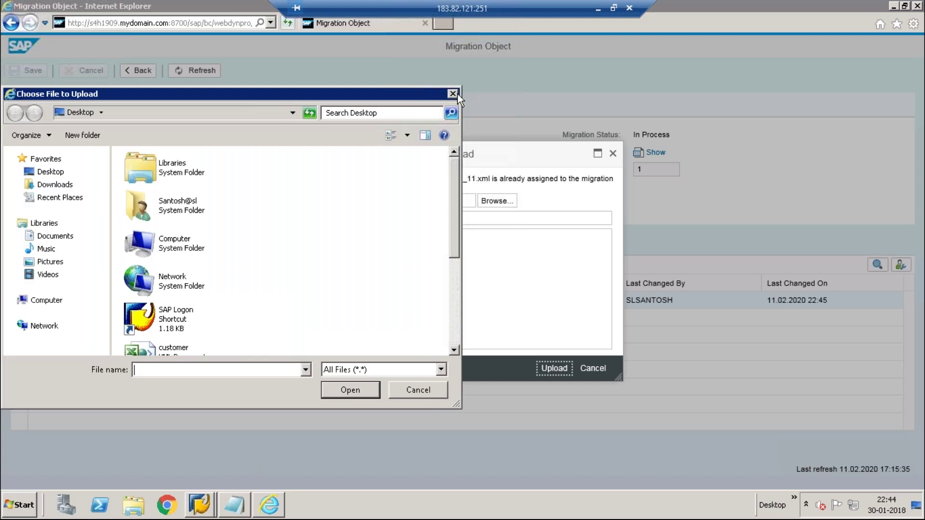
left_click(456, 94)
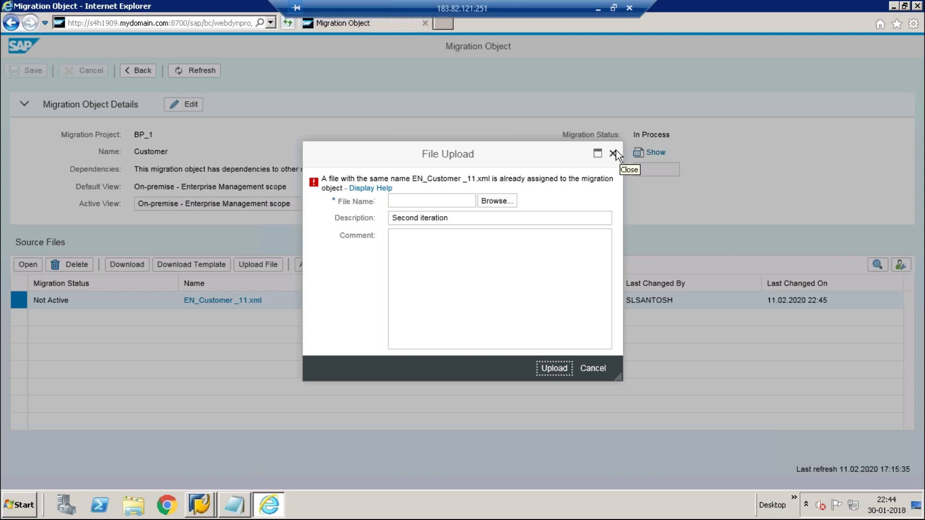
key("Escape")
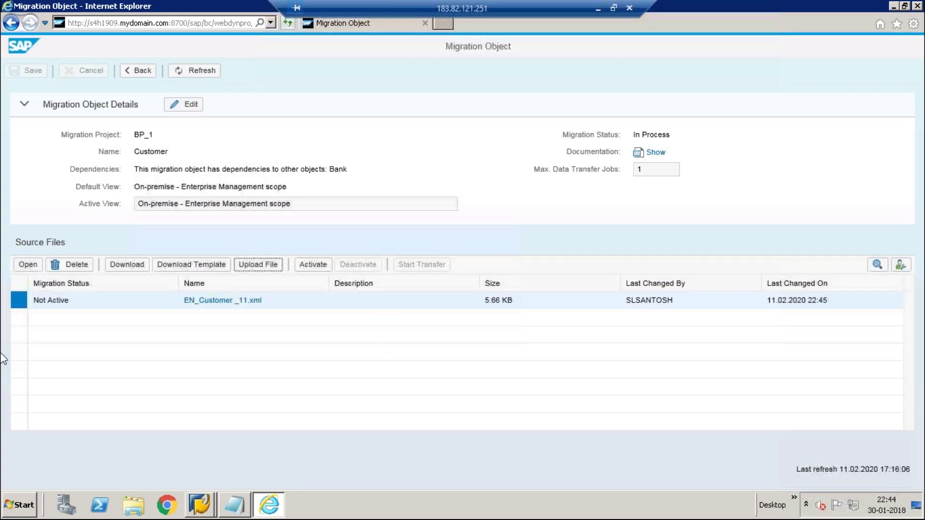
- Delete the old EN_Customer _11.xml source file and upload the corrected EN_Customer _11 from the Desktop without a description
left_click(81, 264)
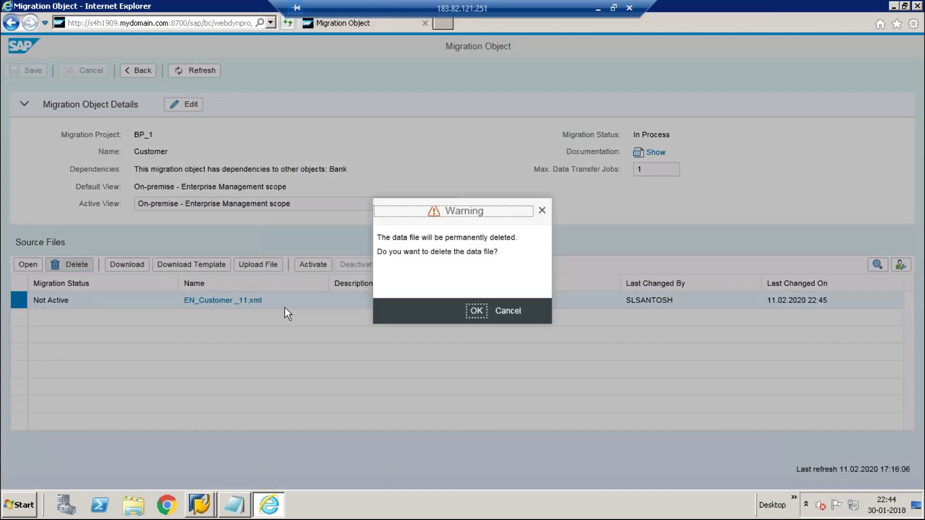
left_click(481, 311)
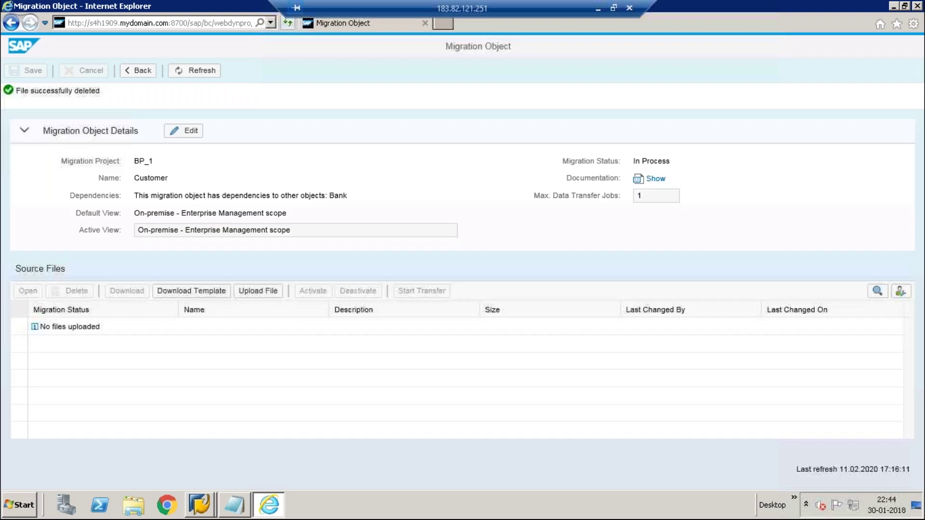
left_click(269, 294)
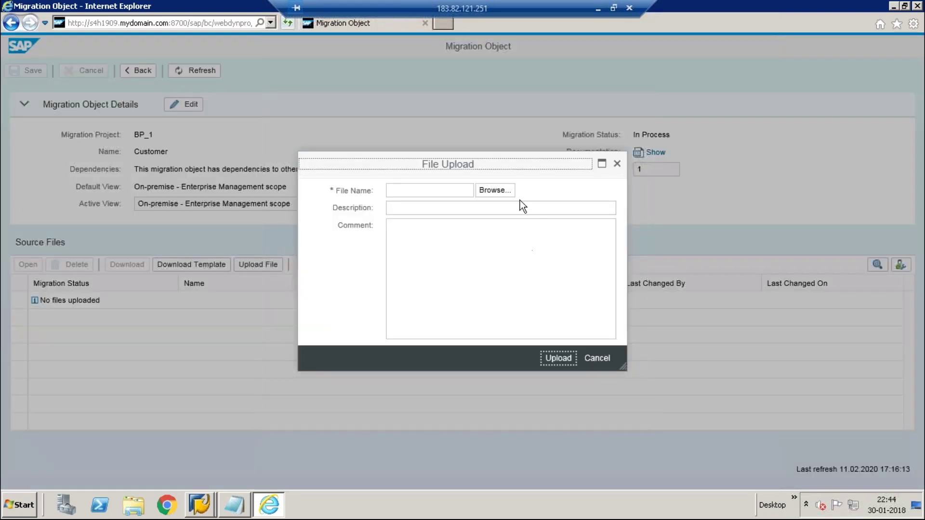
left_click(495, 190)
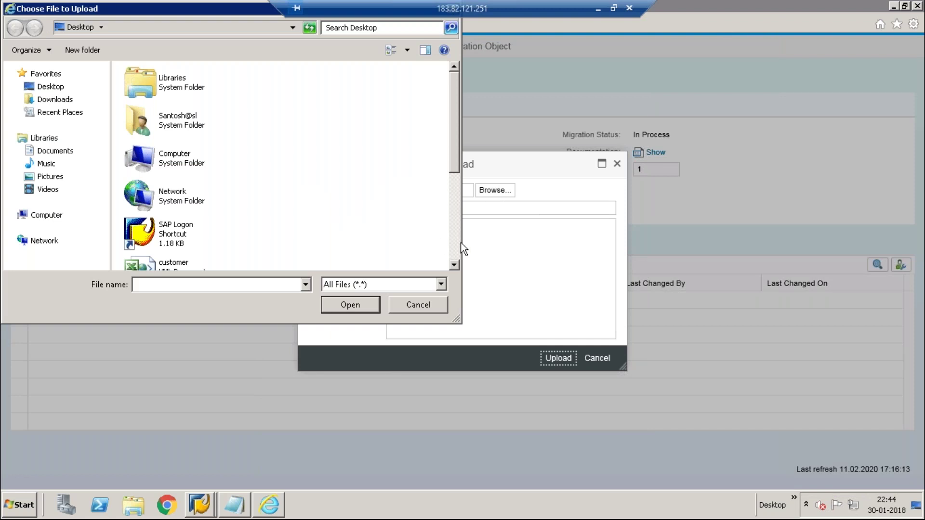
left_click(454, 244)
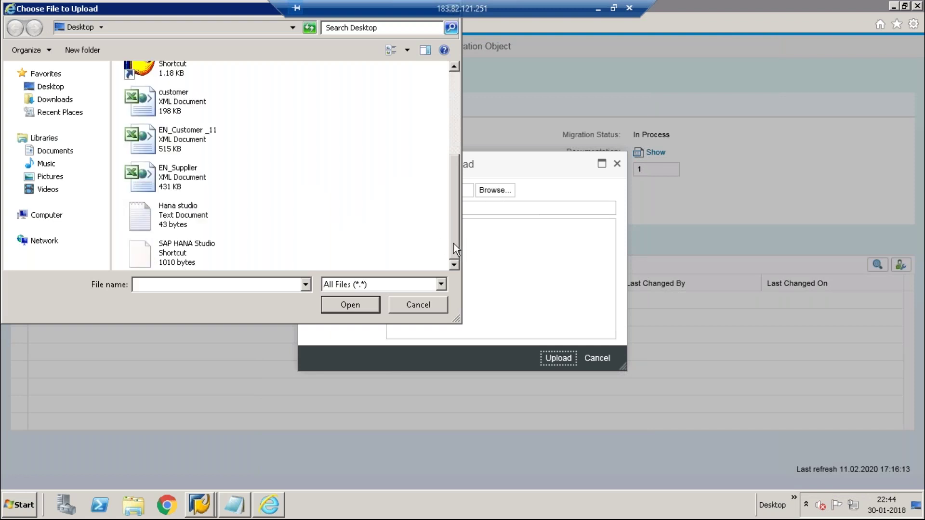
double_click(181, 135)
left_click(454, 273)
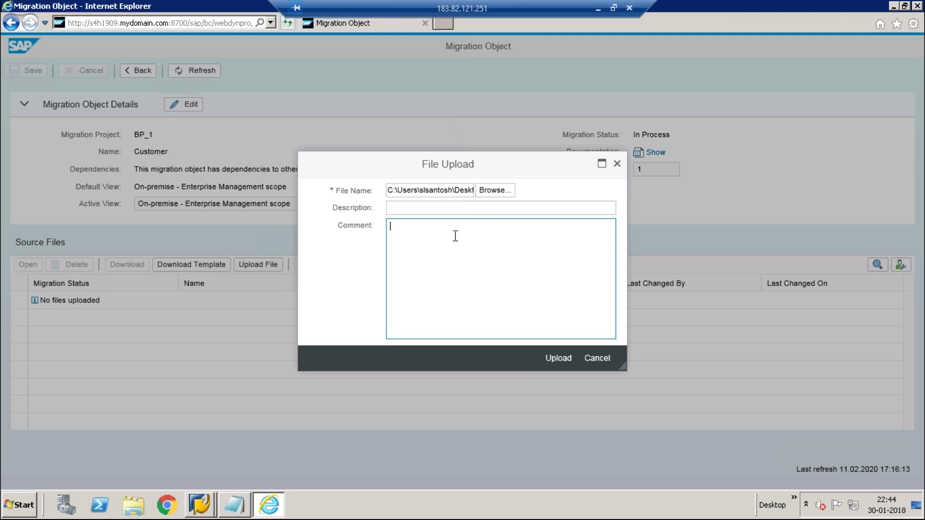
left_click(566, 359)
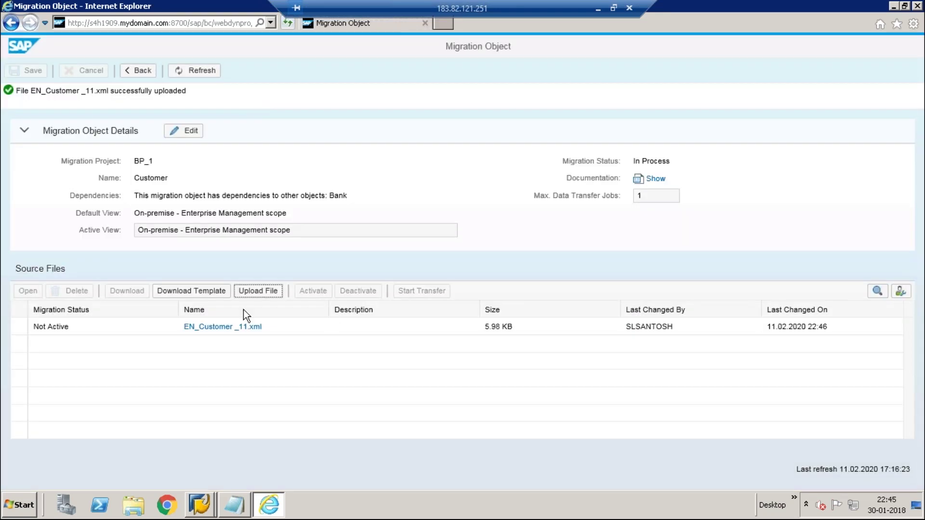
- Activate the uploaded EN_Customer _11.xml, start its data transfer, and close the validation progress window once validation completes
left_click(20, 328)
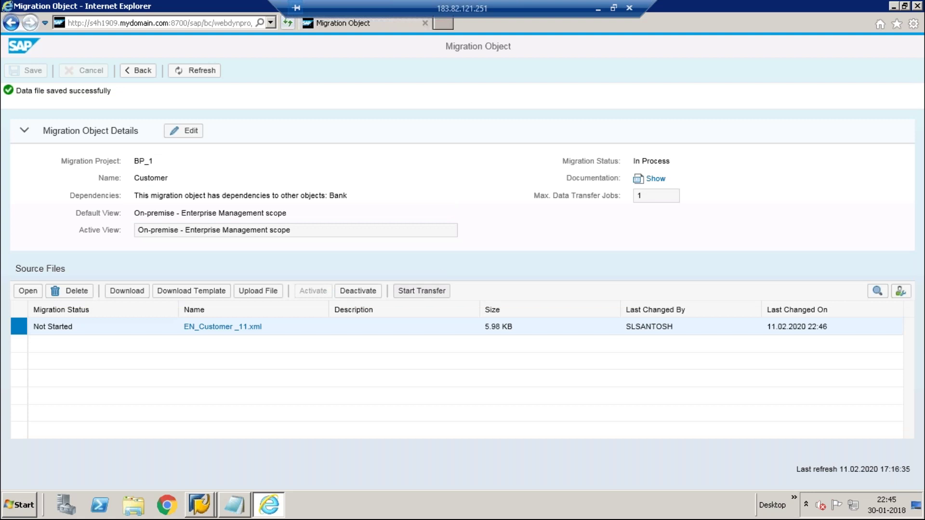
left_click(422, 290)
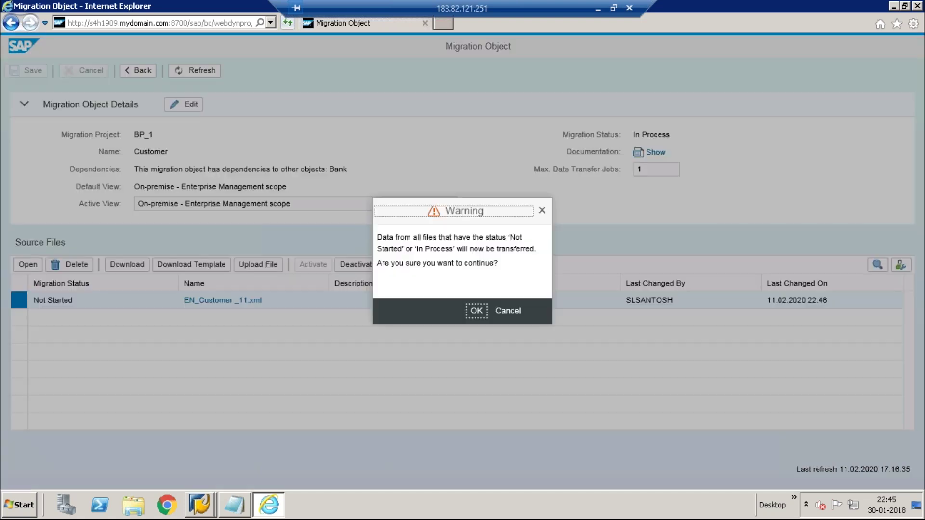
left_click(477, 311)
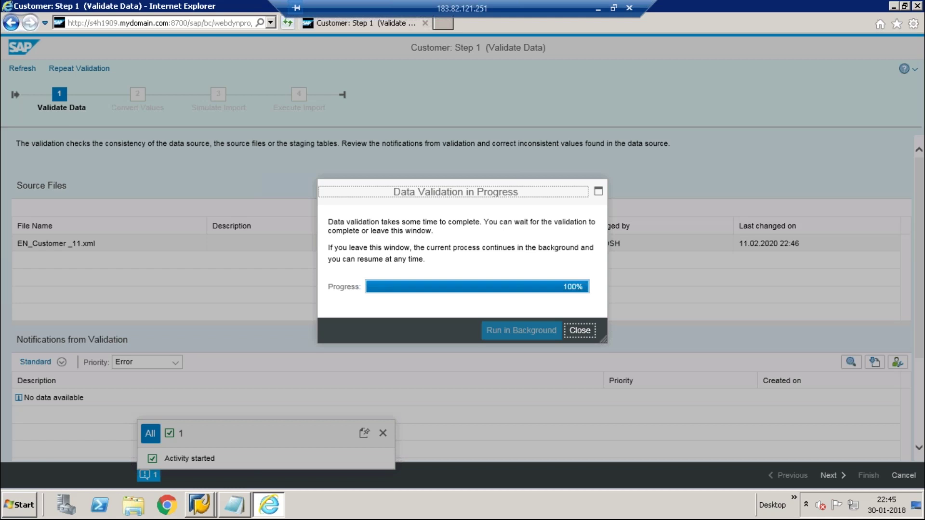
left_click(580, 332)
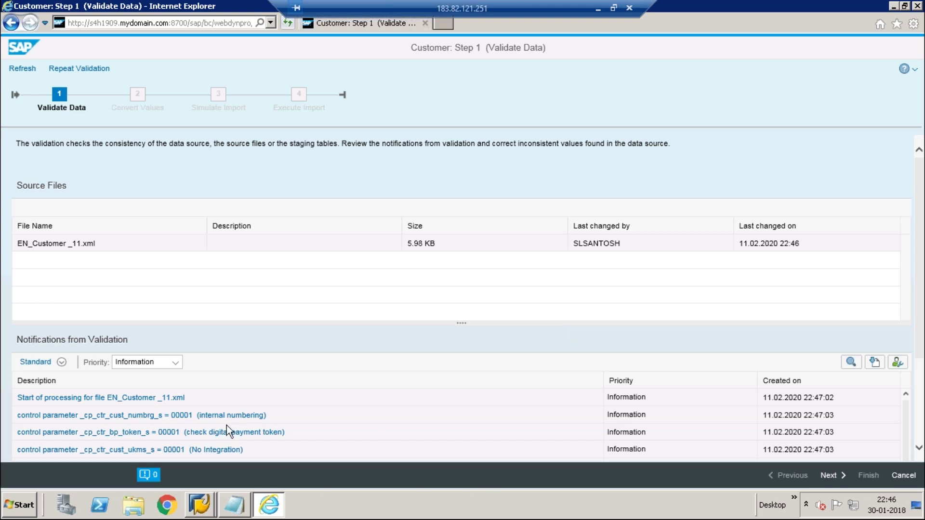
- Filter the validation notifications by Error priority and proceed to the Convert Values step
left_click(175, 362)
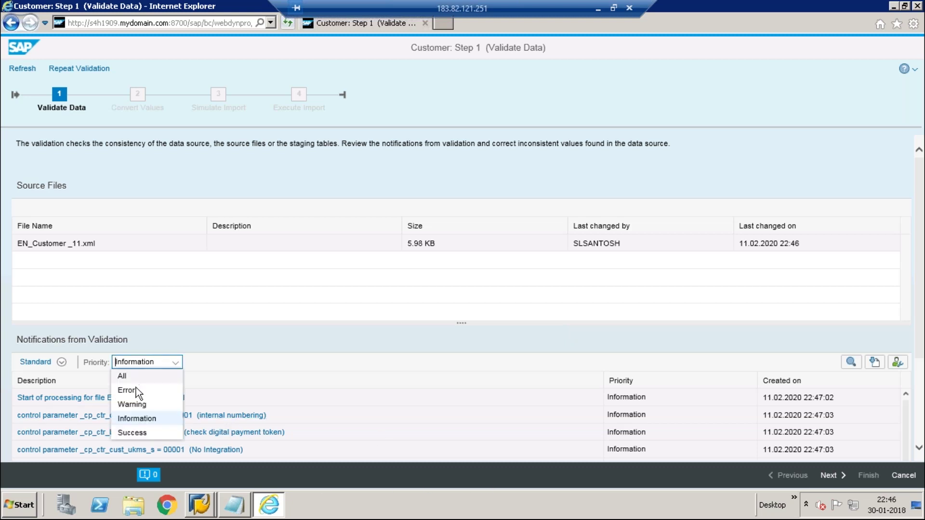
left_click(138, 390)
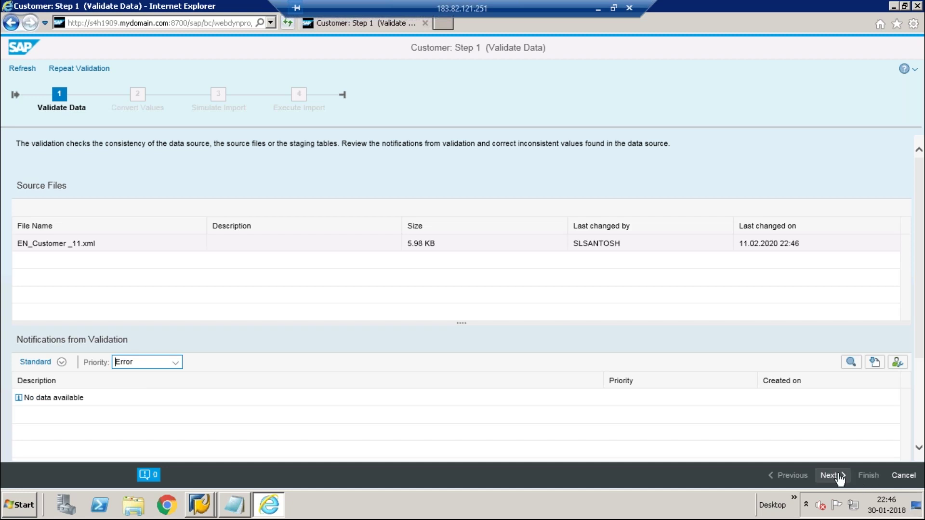
left_click(838, 476)
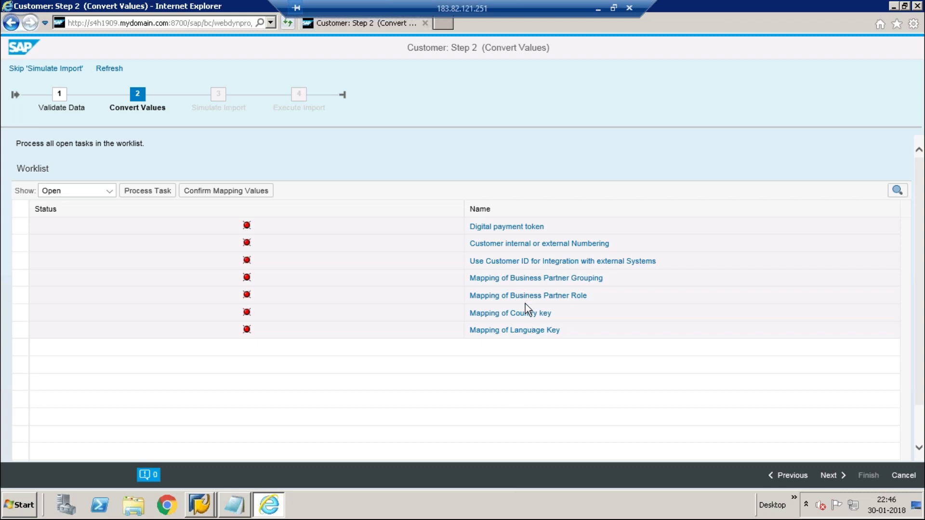
- Set the Digital payment token task's customizing value to "digital payment token is not checked" and save it
left_click(517, 236)
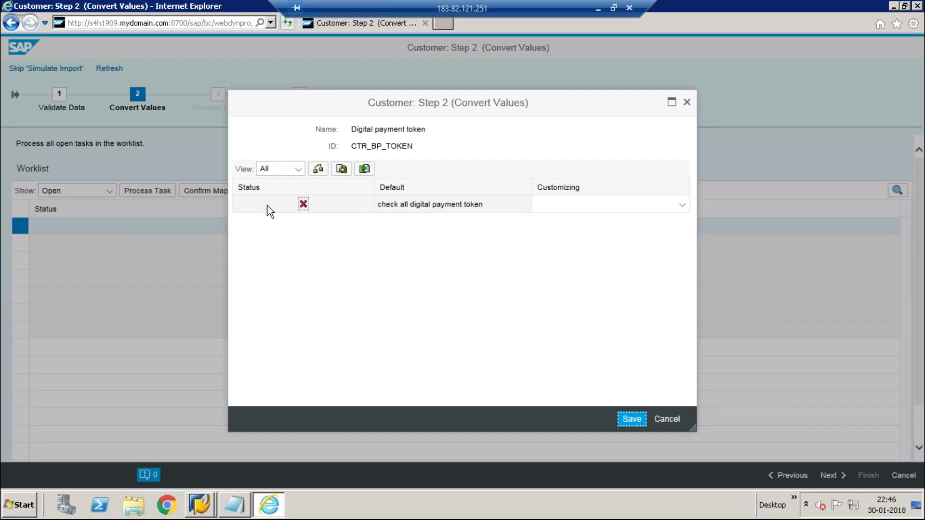
left_click(554, 205)
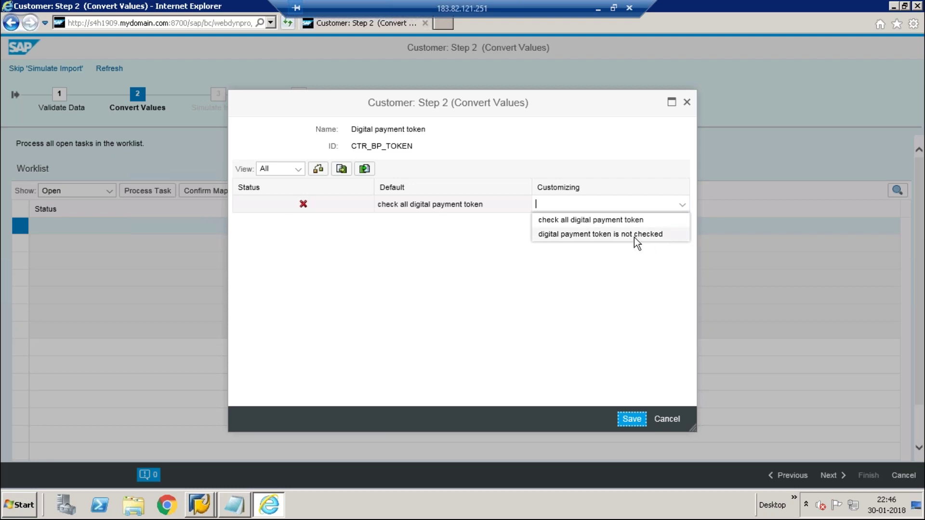
left_click(634, 236)
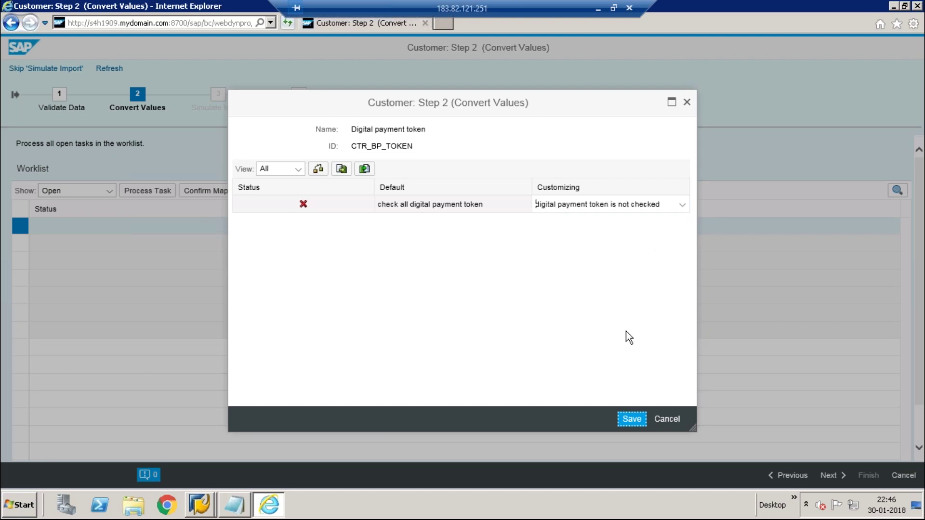
left_click(632, 419)
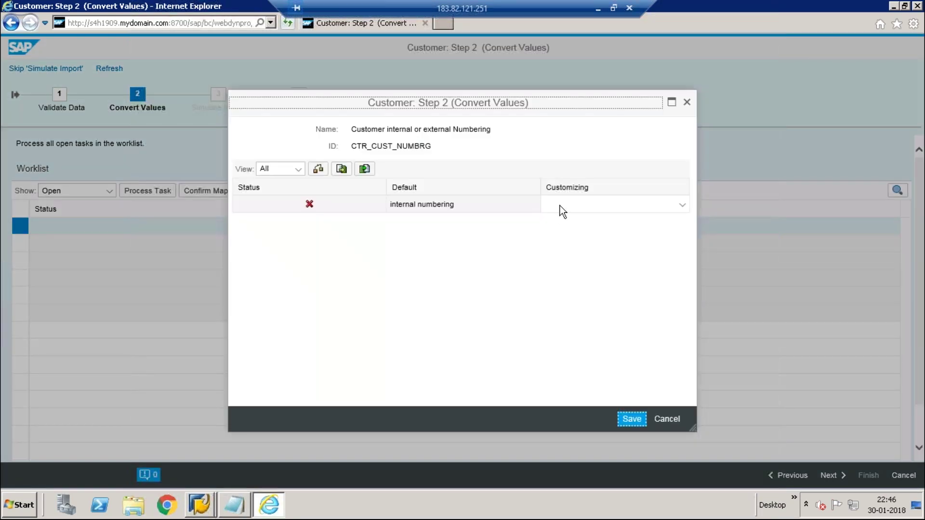
- Set the customizing value for Customer internal or external Numbering to external numbering and save it
left_click(560, 206)
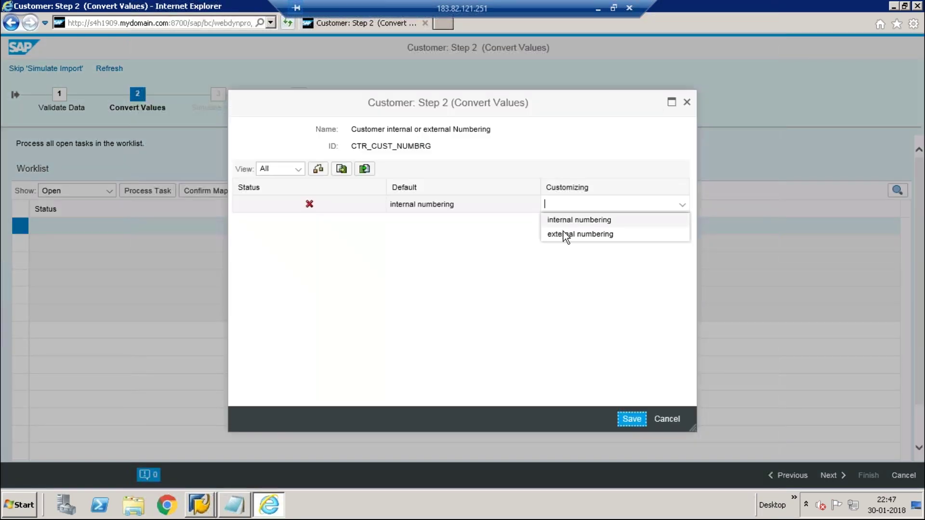
left_click(563, 233)
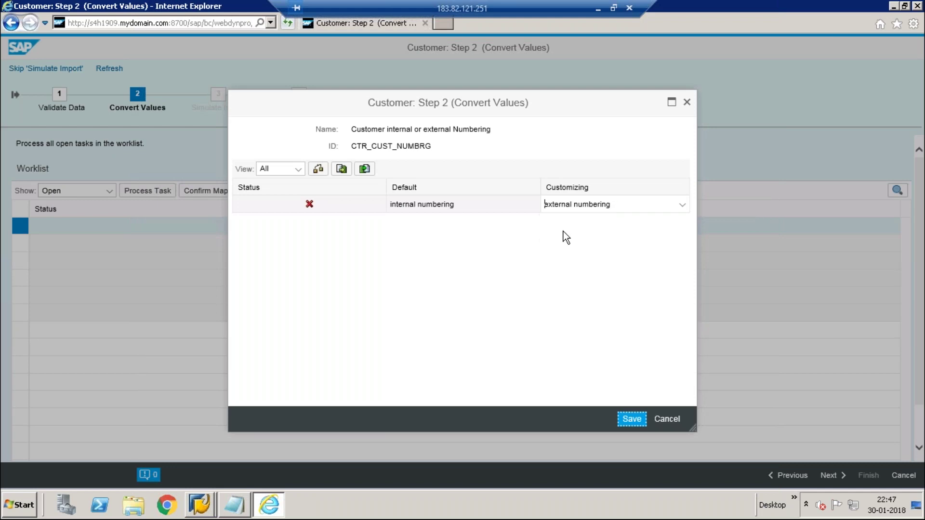
left_click(632, 420)
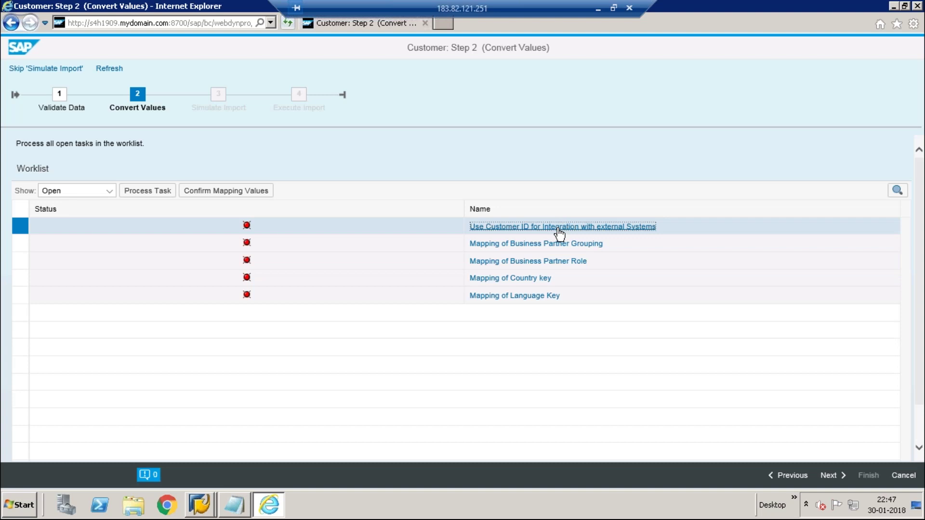
- Set the customizing value of Use Customer ID for Integration with external Systems to No Integration and save it
left_click(558, 227)
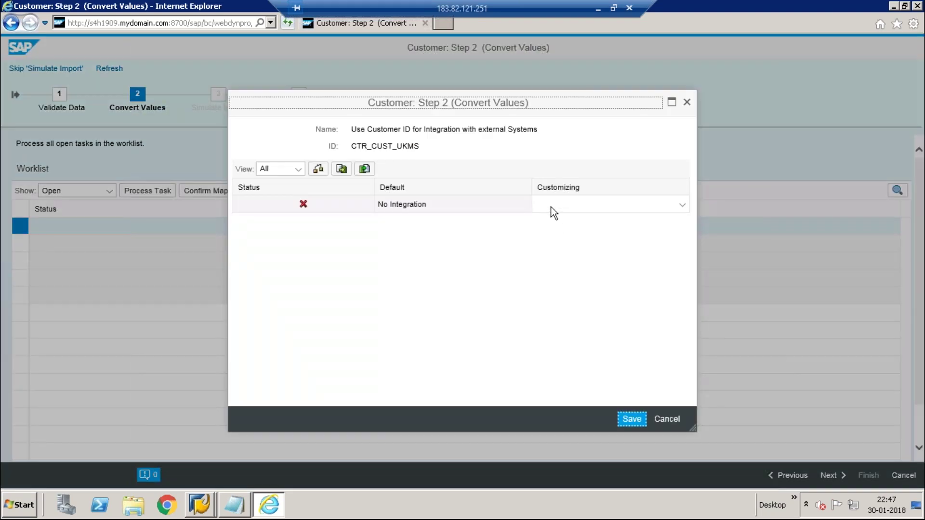
left_click(551, 206)
left_click(551, 220)
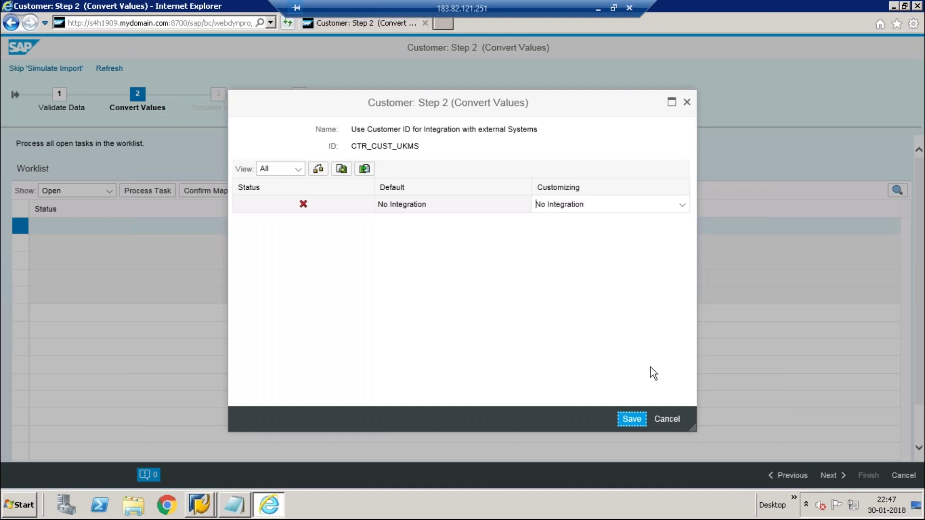
left_click(632, 420)
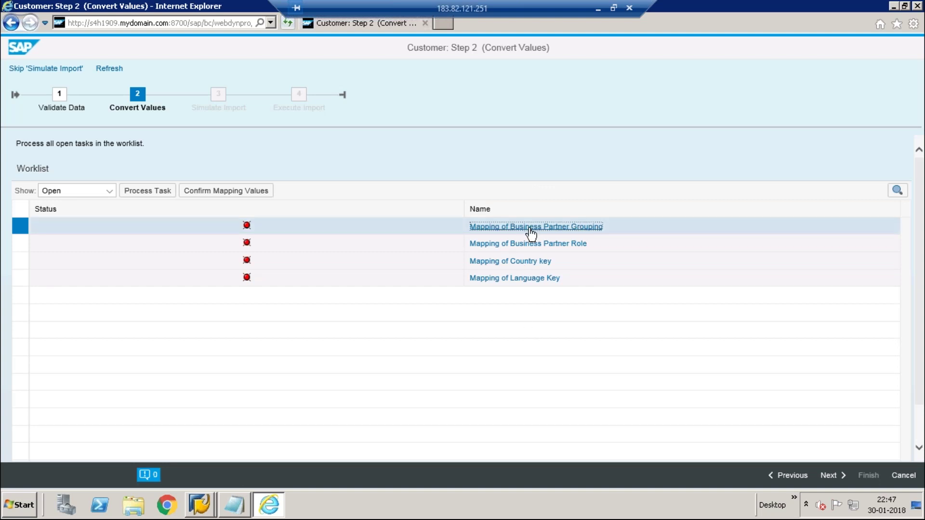
- Confirm the Business Partner Grouping mapping of source value BP01 to target value BP01 and save it
left_click(531, 235)
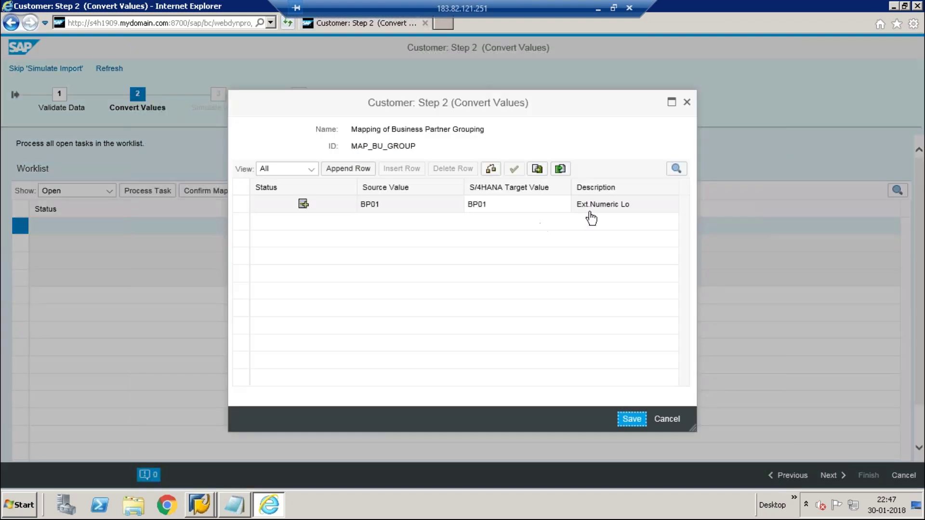
left_click(241, 205)
left_click(513, 170)
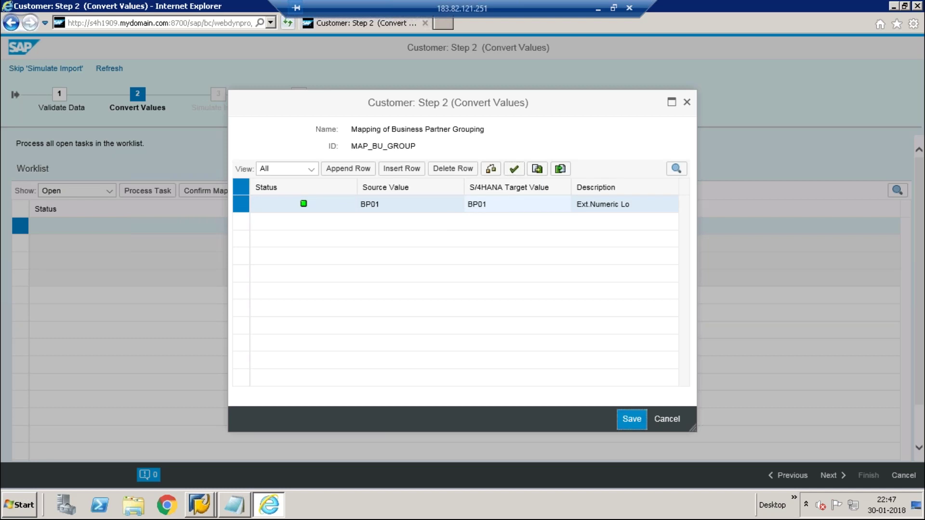
left_click(631, 420)
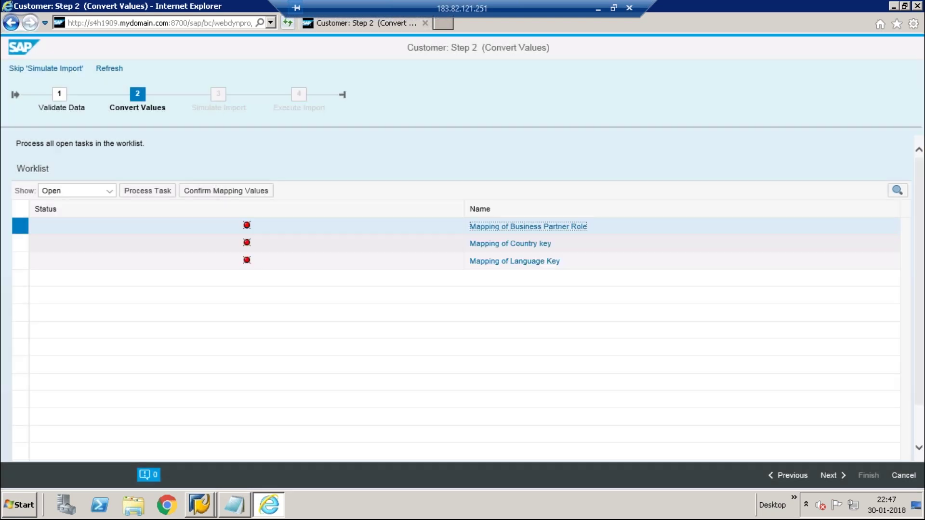
- Confirm both Business Partner Role mappings, FLCU01 to FLCU01 and FLCu00 to FLCU00, and save them
left_click(566, 228)
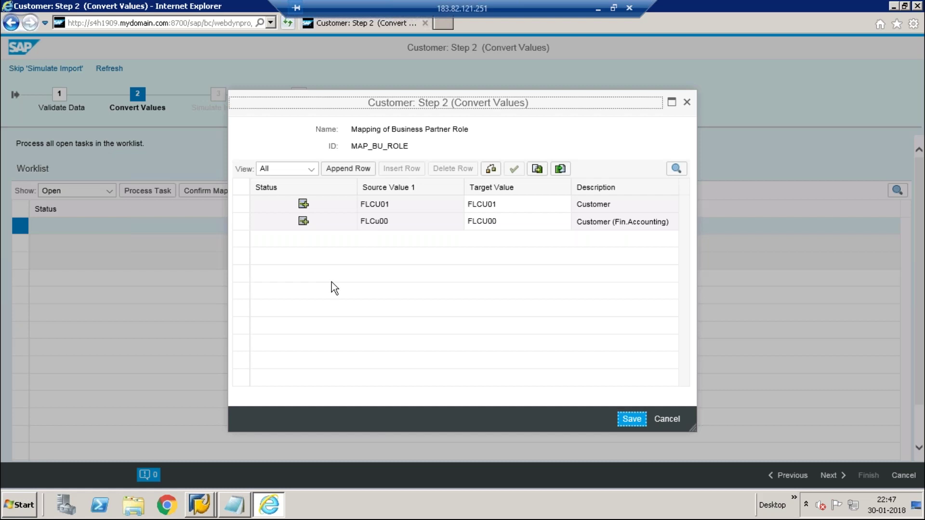
left_click(242, 206)
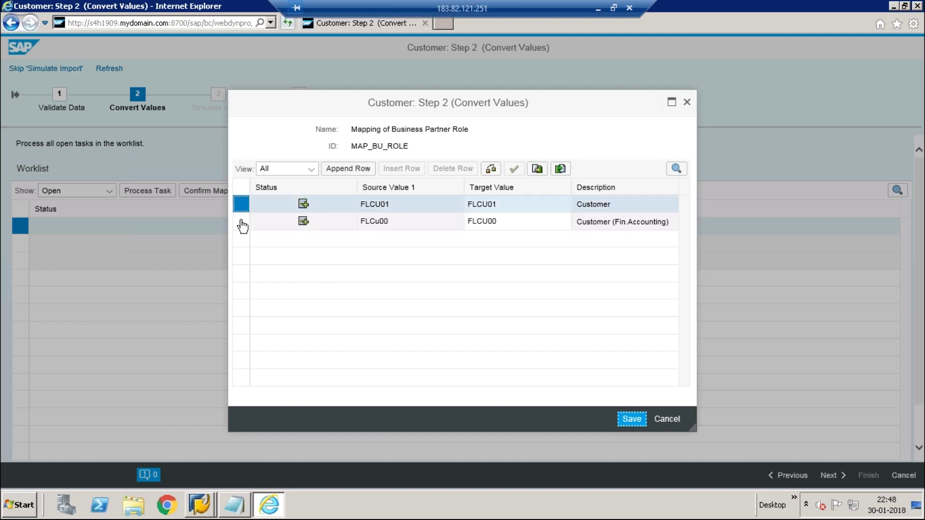
left_click(242, 224, "ctrl")
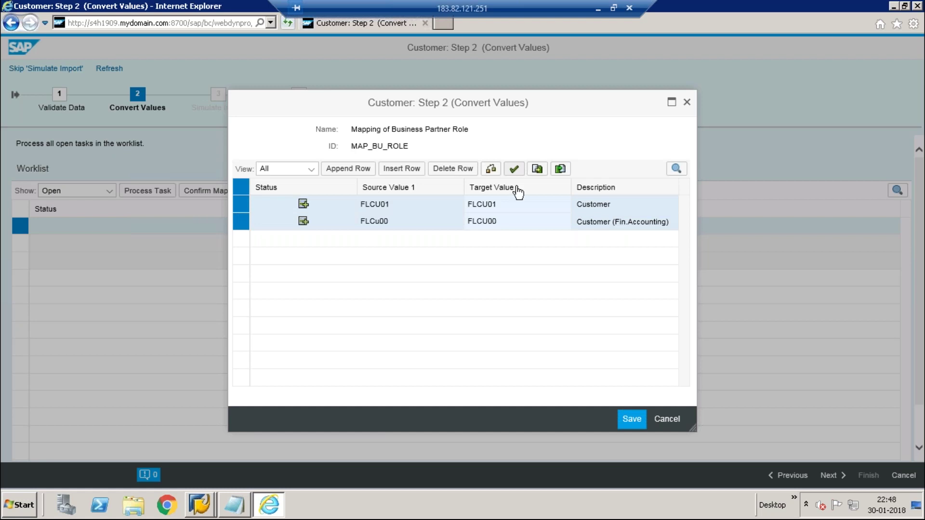
left_click(514, 169)
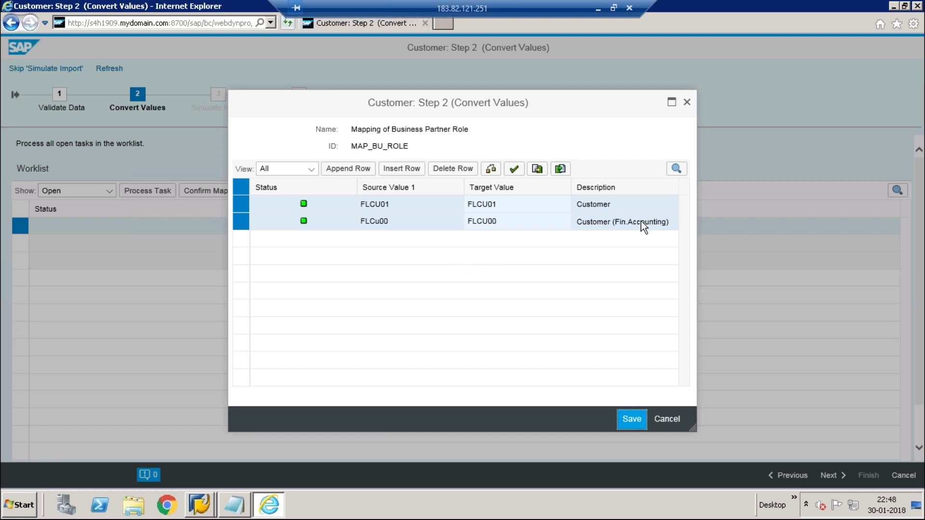
left_click(631, 419)
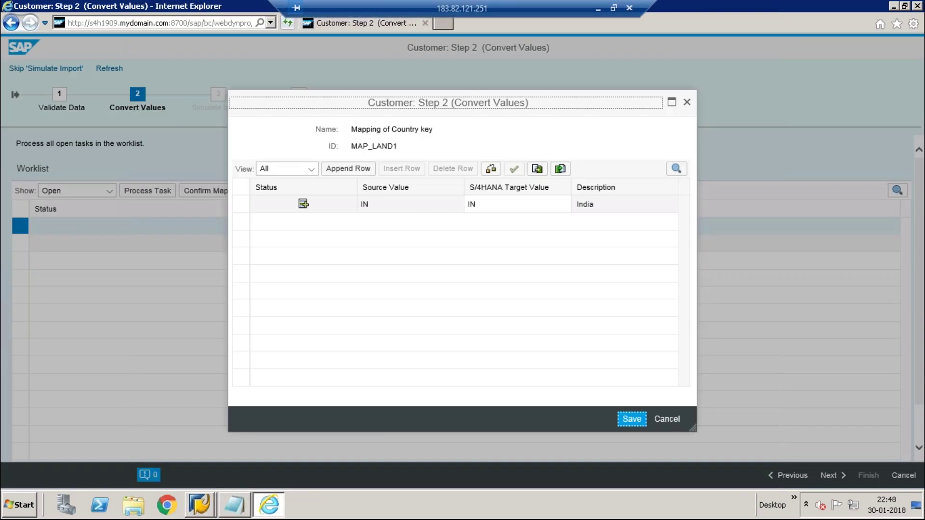
- Confirm the Country key mapping of source value IN to target value IN and save it
left_click(484, 204)
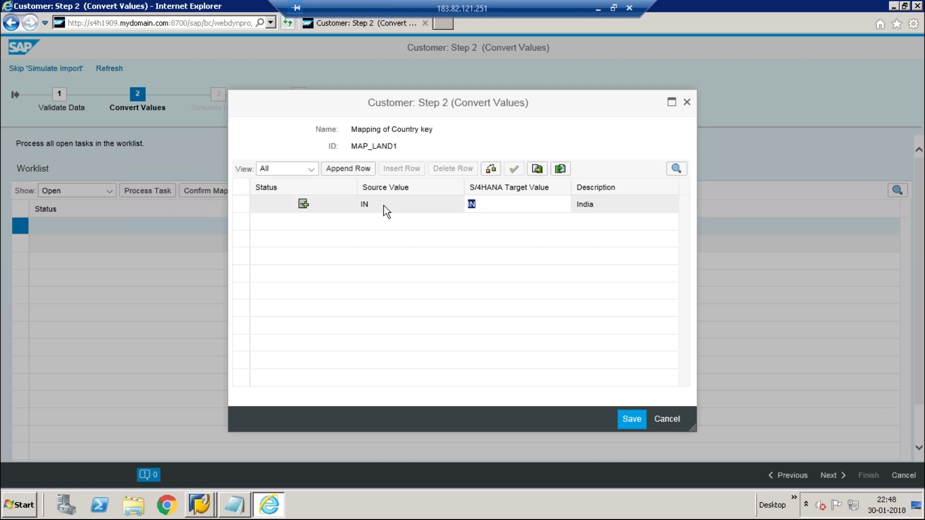
left_click(493, 203)
left_click(242, 210)
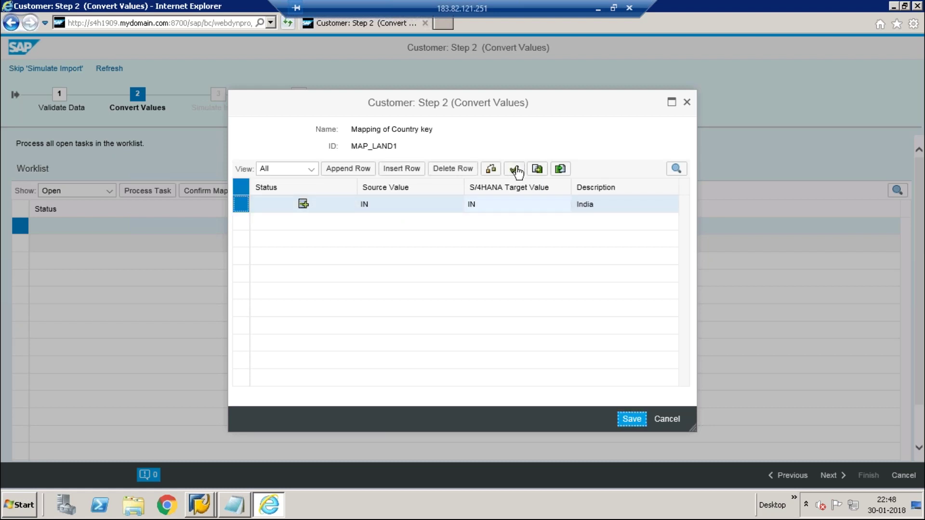
left_click(632, 420)
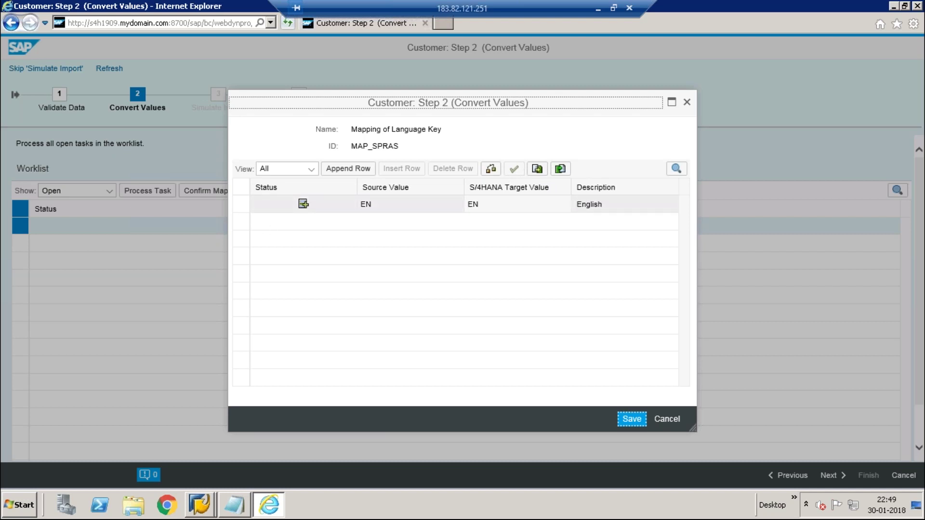
- Confirm the Language Key mapping of source value EN to target value EN and save it
left_click(495, 202)
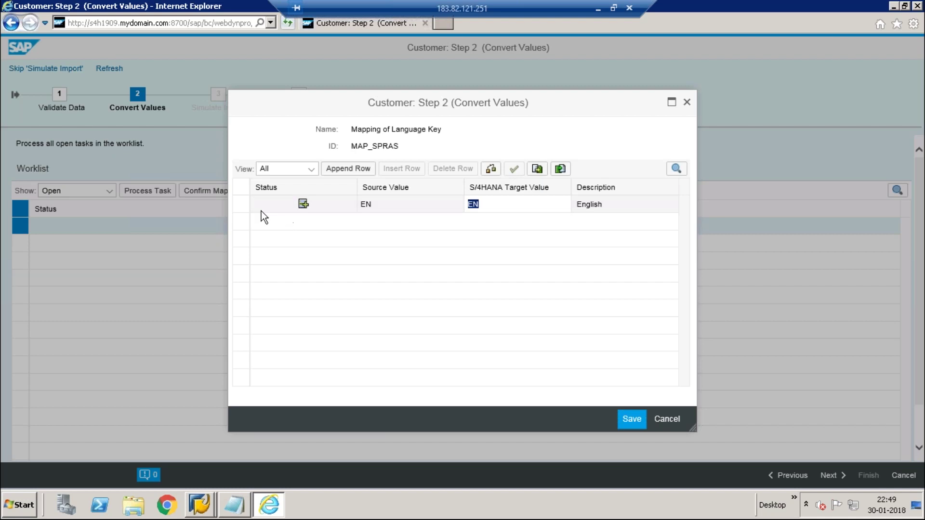
left_click(241, 204)
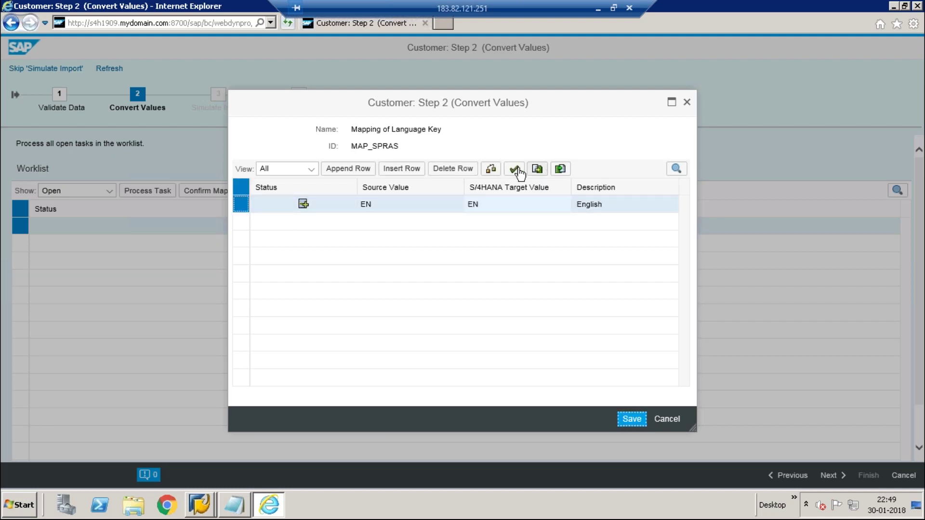
left_click(631, 419)
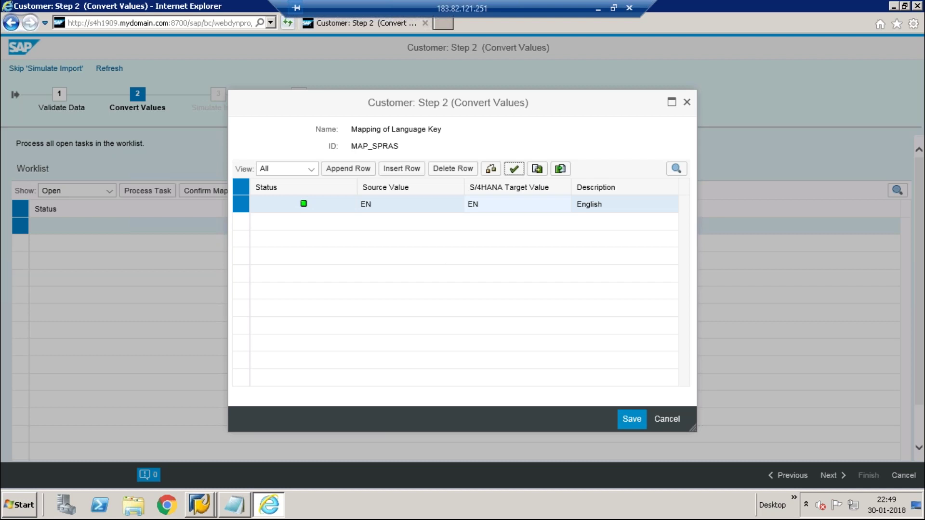
left_click(632, 419)
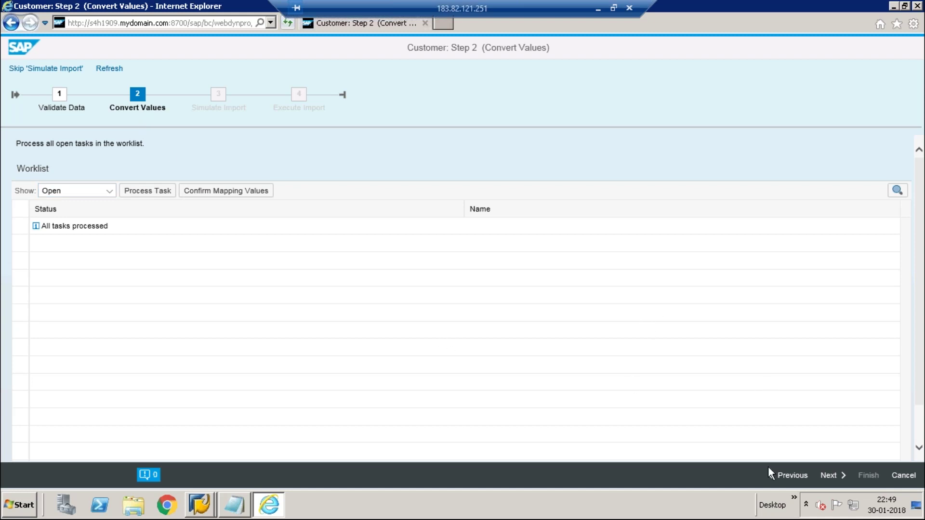
- Run the import simulation to completion and select the notification "BP category 1 does not fit the data in category 2"
left_click(835, 481)
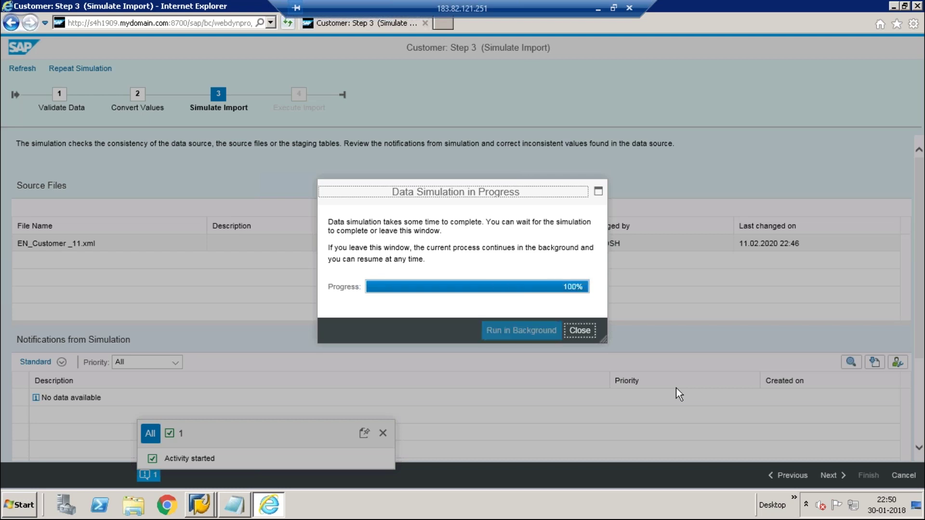
left_click(581, 331)
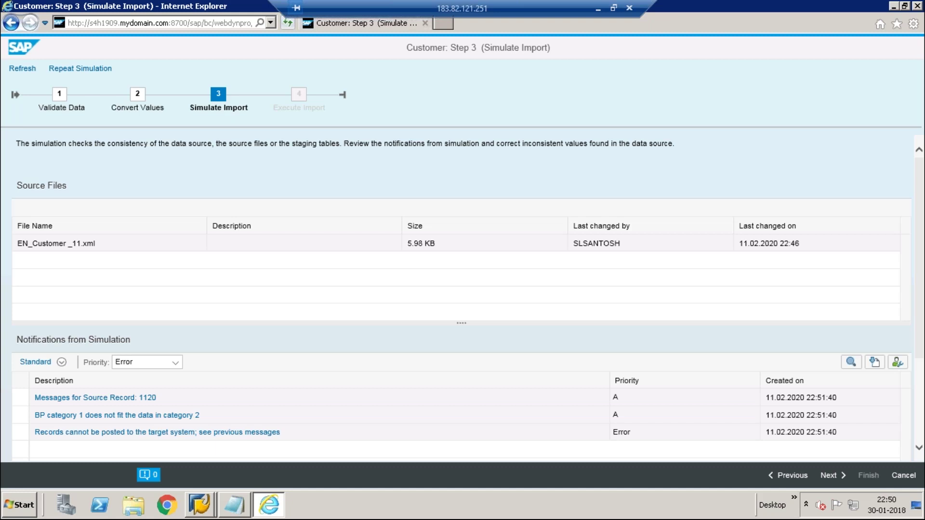
left_click(113, 422)
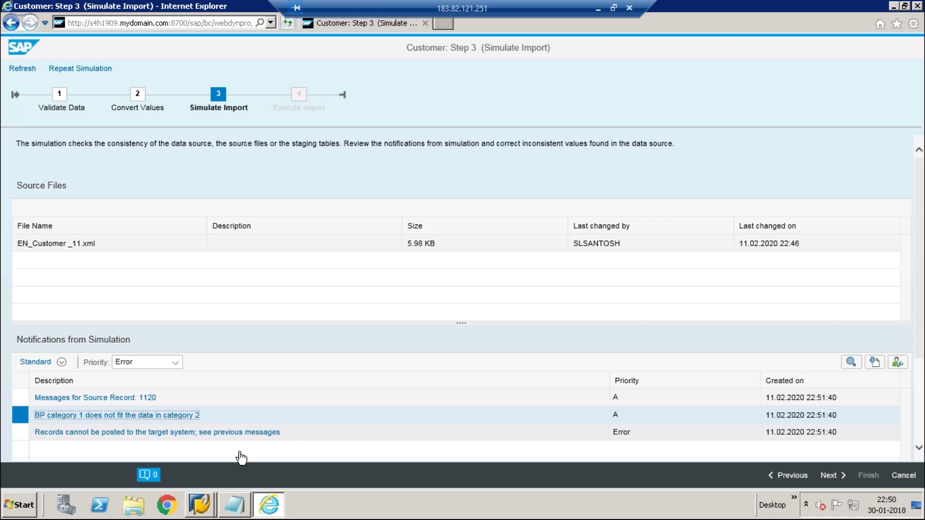
- Switch to the SAP GUI Create Organization screen and review the available BP roles, checking the FLCU customer entries
left_click(201, 510)
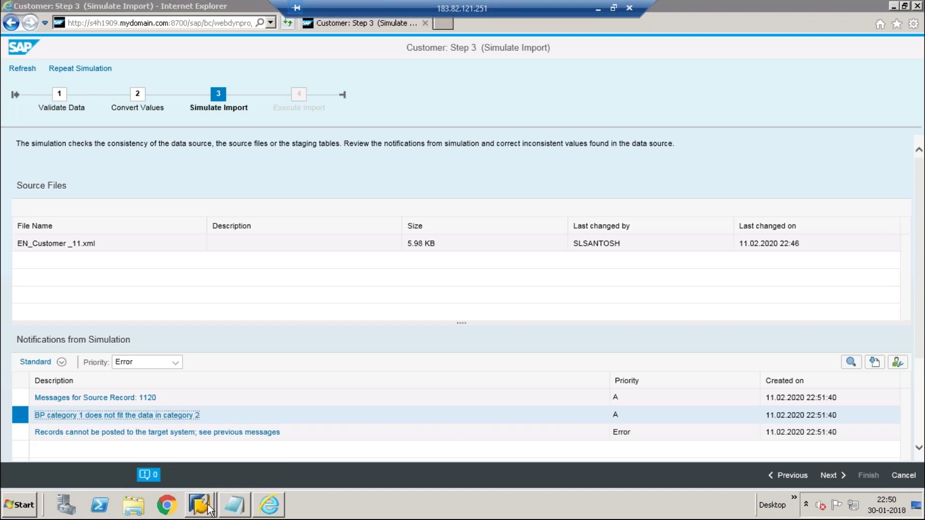
left_click(195, 477)
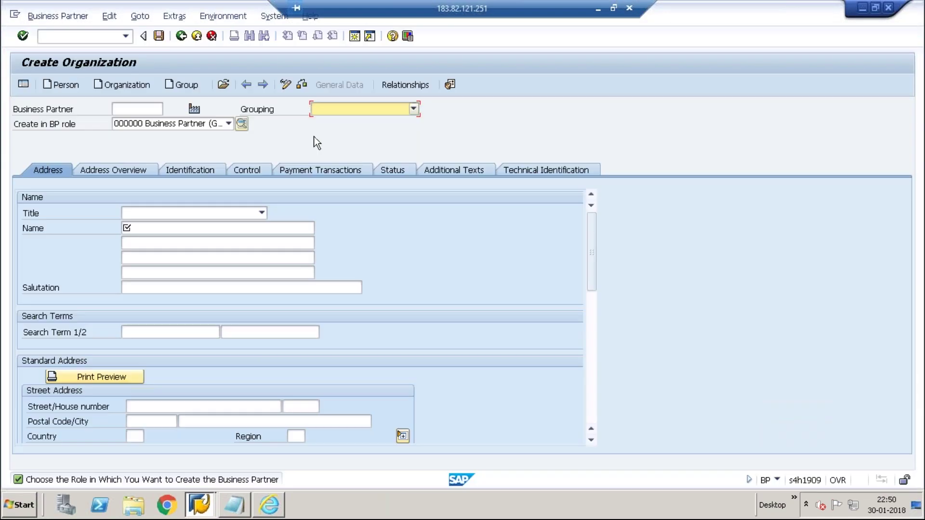
left_click(206, 125)
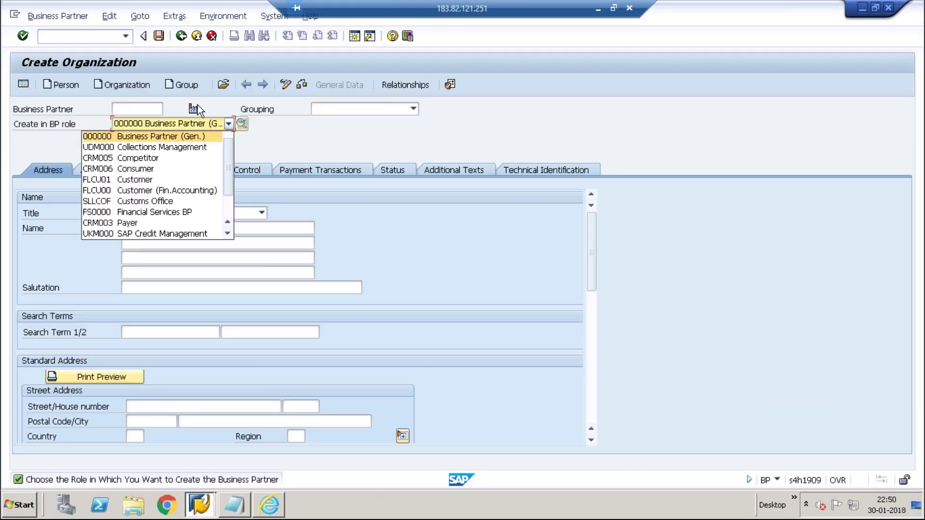
key("f")
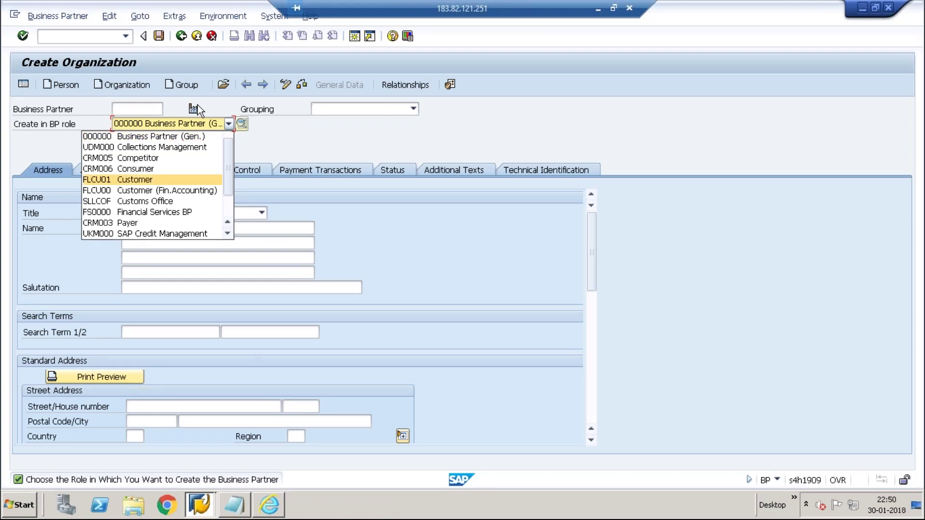
key("Down")
key("Escape")
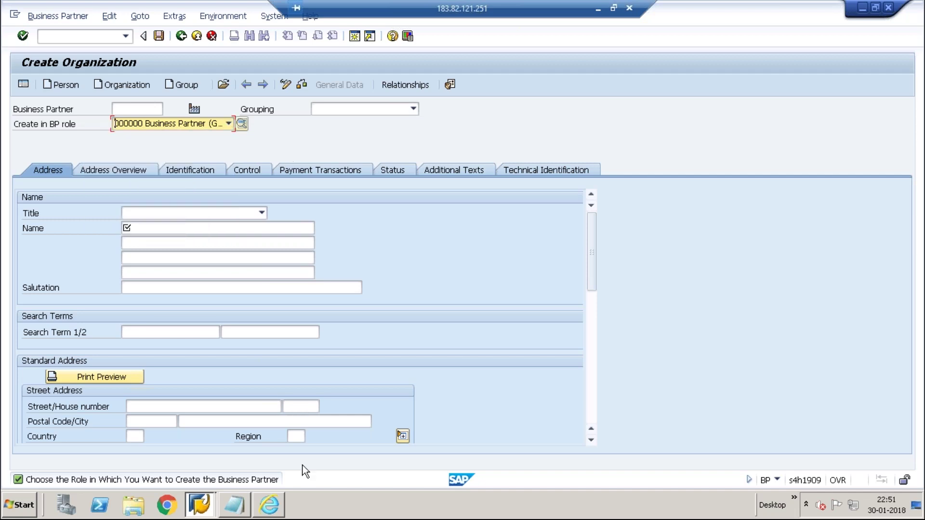
- Return to the simulation notifications in Internet Explorer, read the help text of the BP category error, and close it
left_click(268, 511)
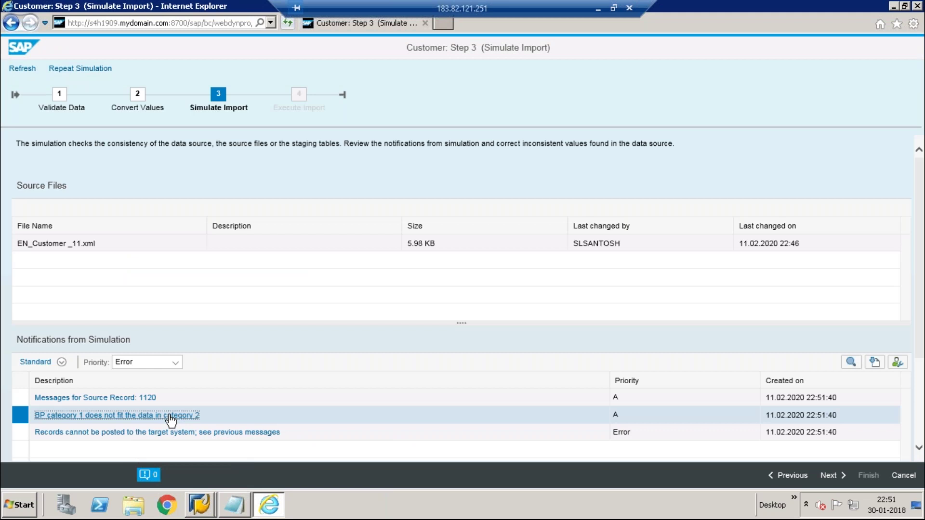
left_click(27, 420)
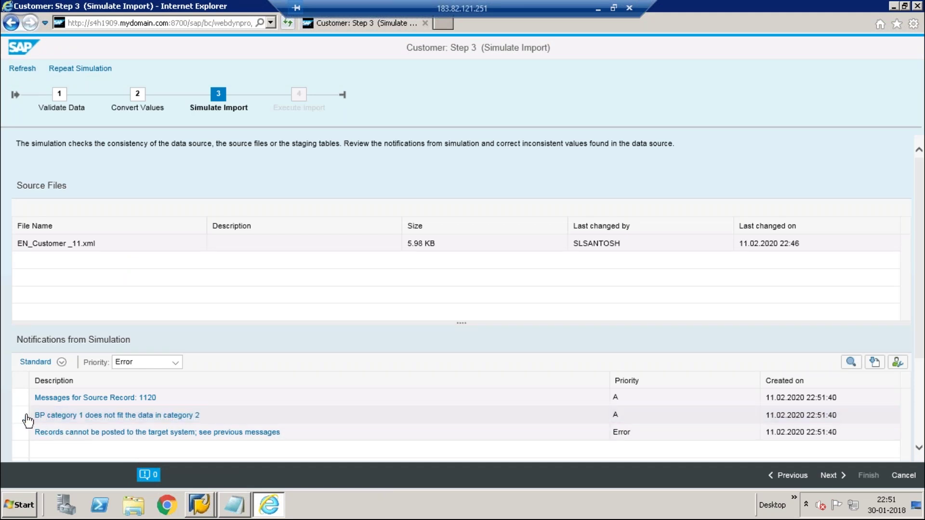
left_click(22, 423)
left_click(188, 423)
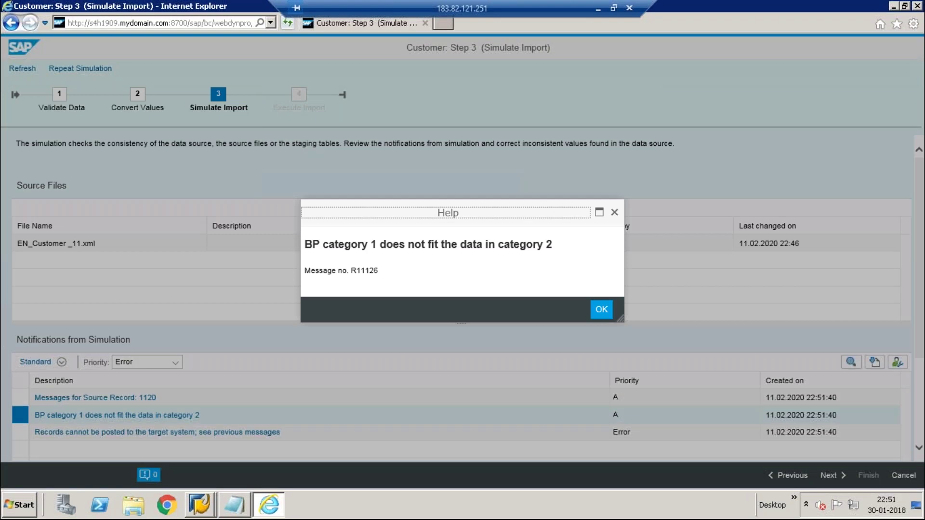
left_click(605, 312)
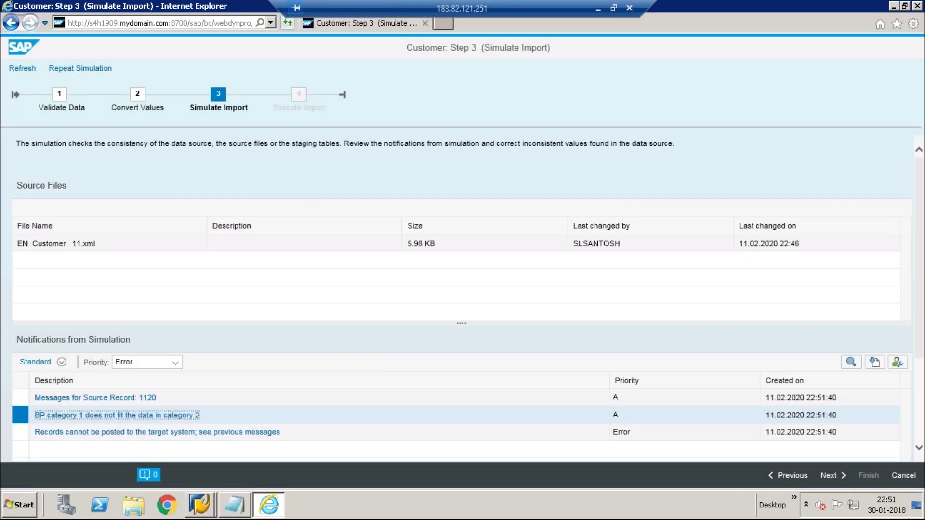
- Open the EN_Customer _11 template from the desktop in a maximized Excel window and inspect its BP role entries FLCU01 and FLCu00
left_click(887, 505)
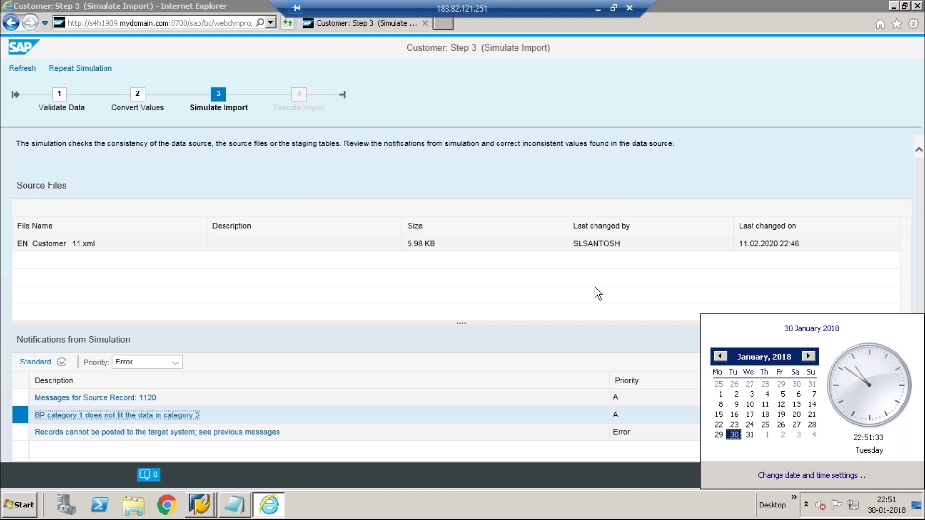
left_click(917, 507)
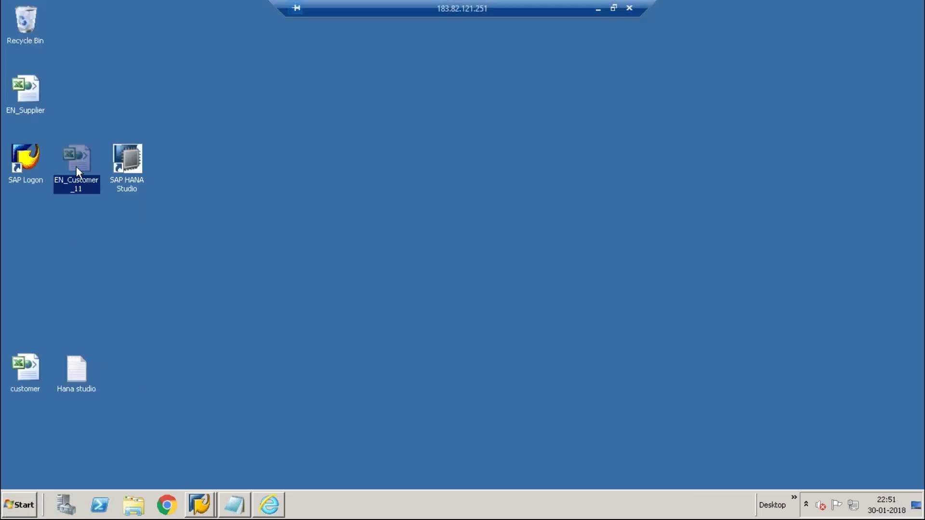
double_click(77, 166)
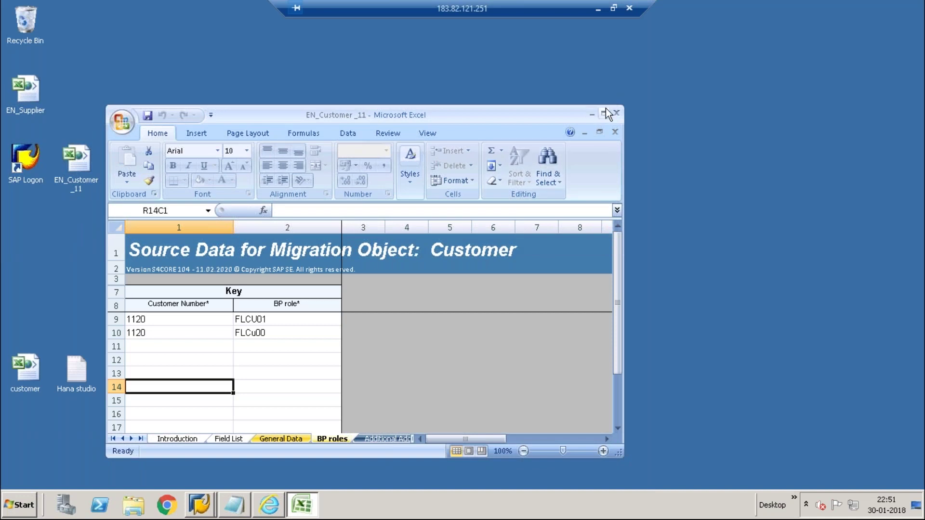
left_click(604, 113)
left_click(284, 307)
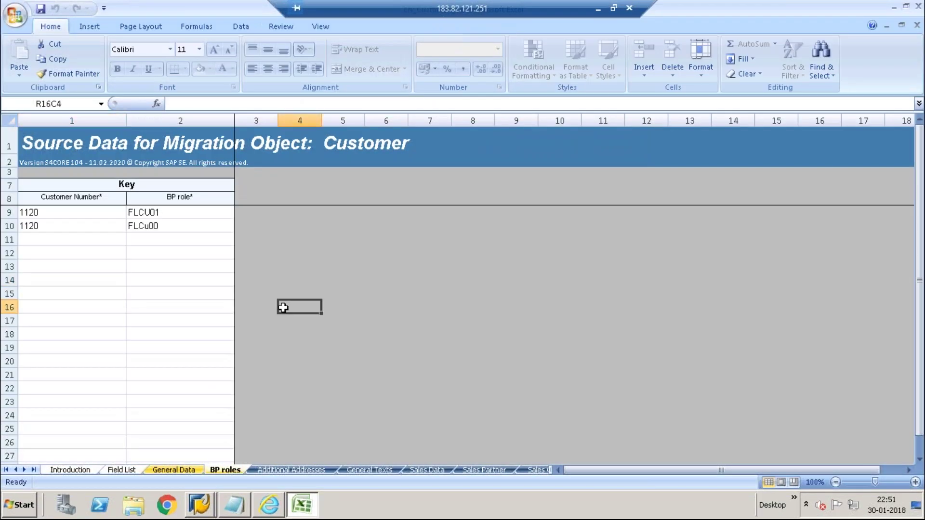
left_click(175, 214)
left_click(173, 226)
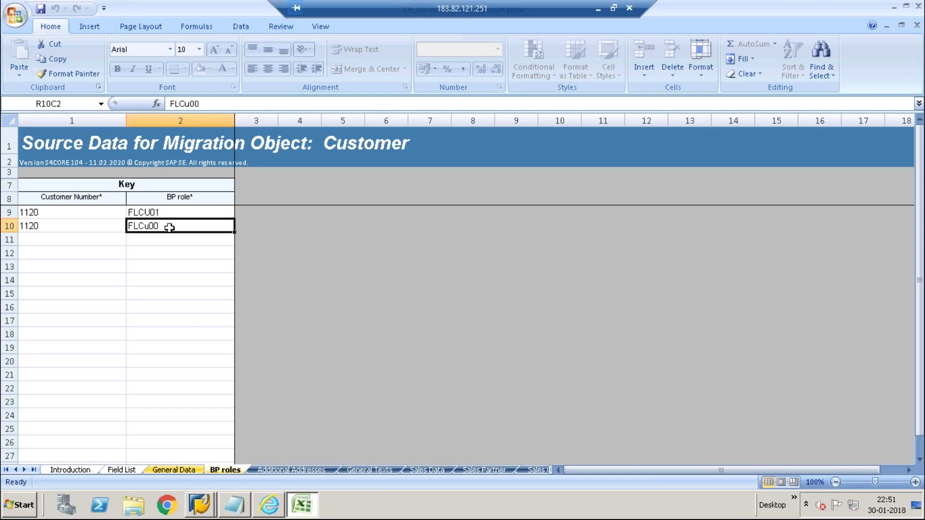
- Try to delete the entire FLCu00 row from the BP roles sheet
left_click(177, 213)
left_click(174, 225)
key("Left")
left_click(15, 227)
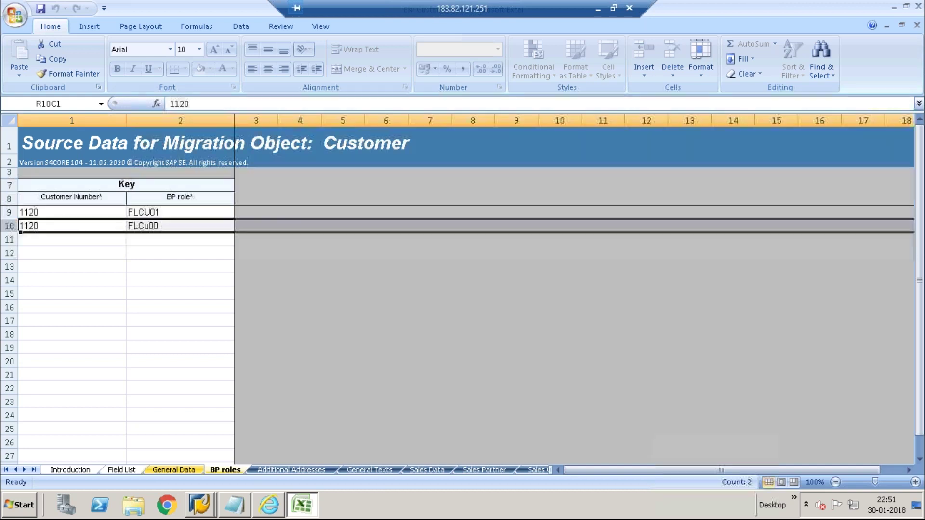
key("Delete")
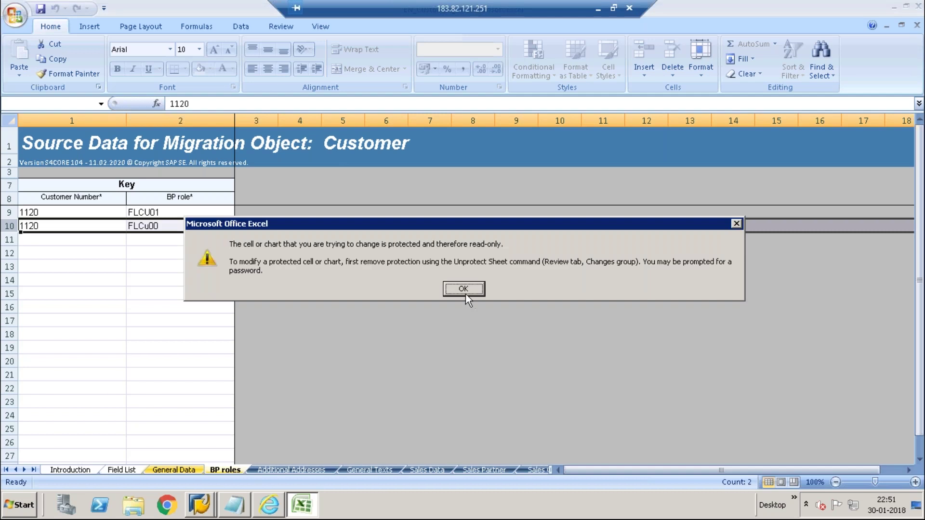
left_click(469, 296)
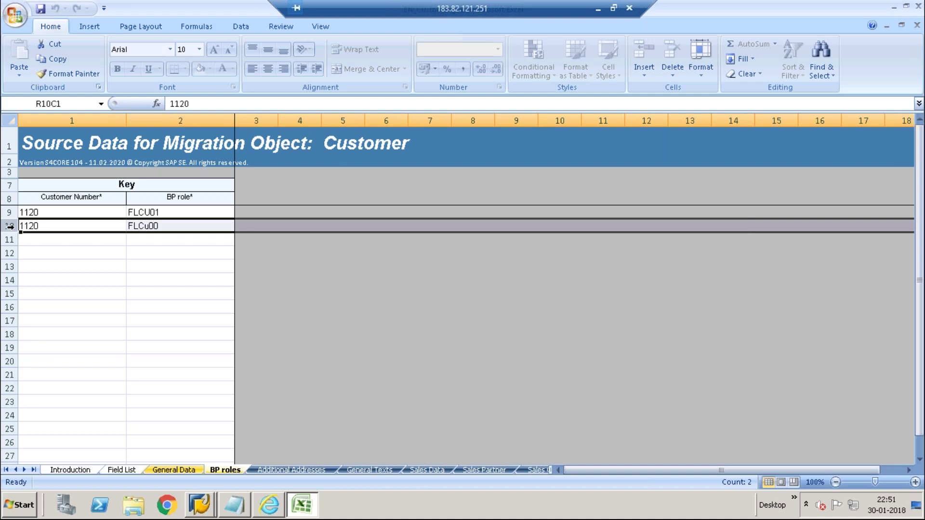
key("Delete")
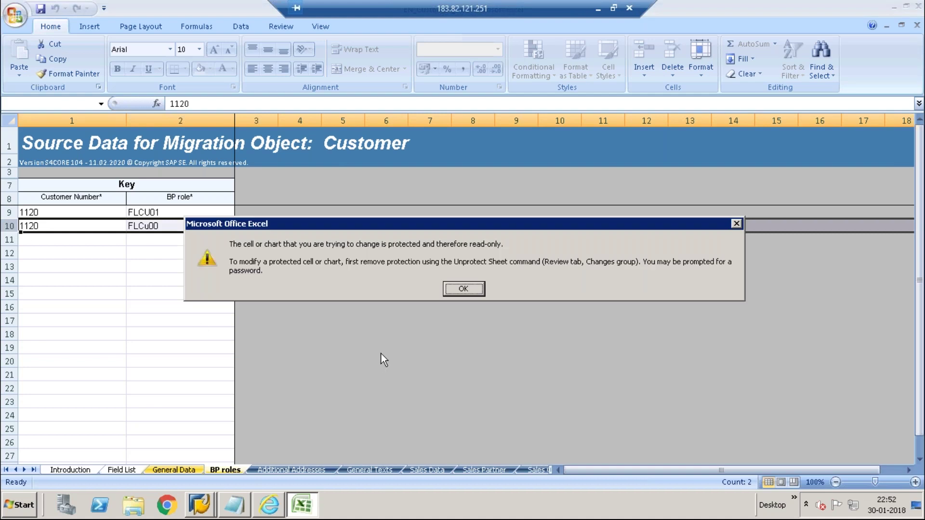
left_click(466, 288)
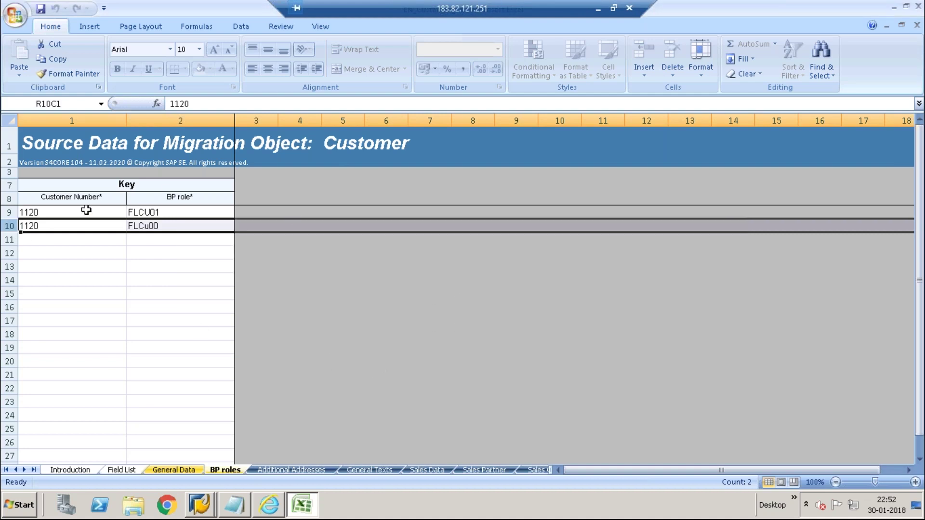
- Clear the customer number and BP role FLCu00 from row 10 of the BP roles sheet
left_click(73, 224)
key("BackSpace")
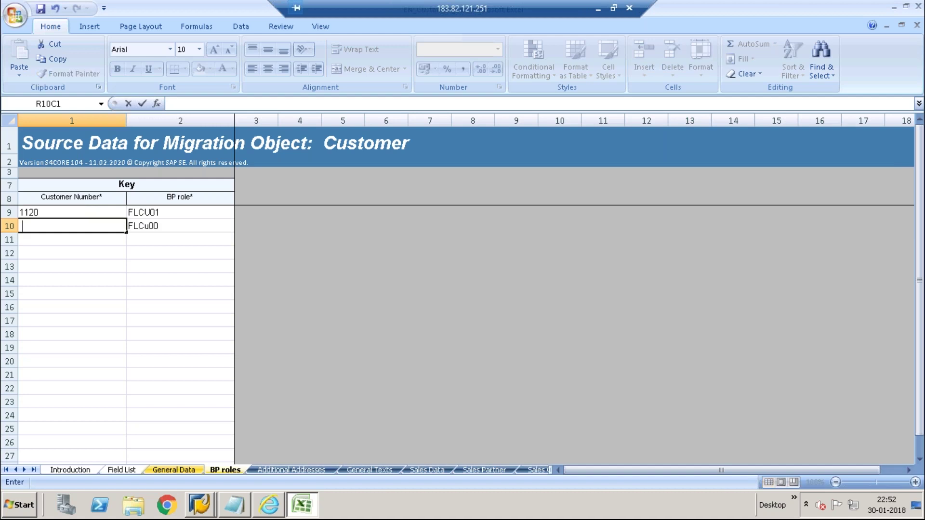
key("Tab")
key("BackSpace")
left_click(76, 299)
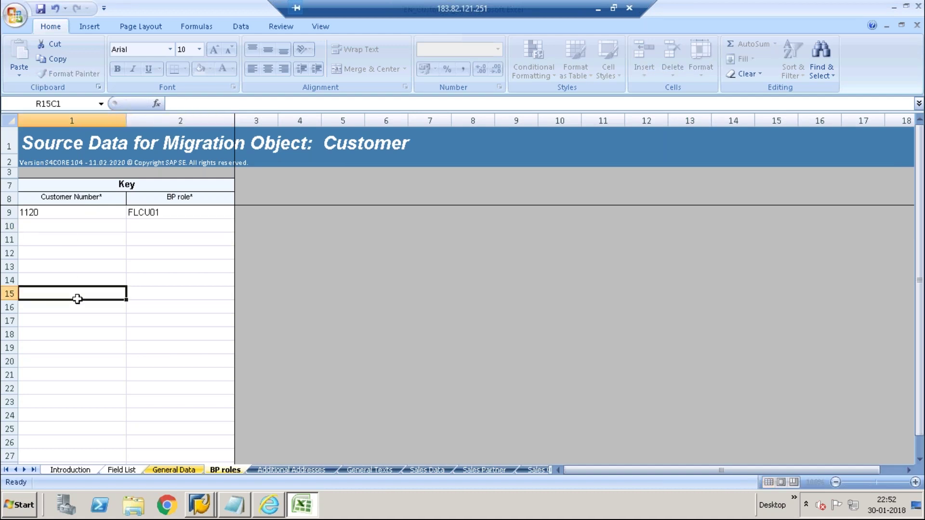
- Save the EN_Customer _11 template, keeping the XML Spreadsheet 2003 format, and close the workbook
key("ctrl+s")
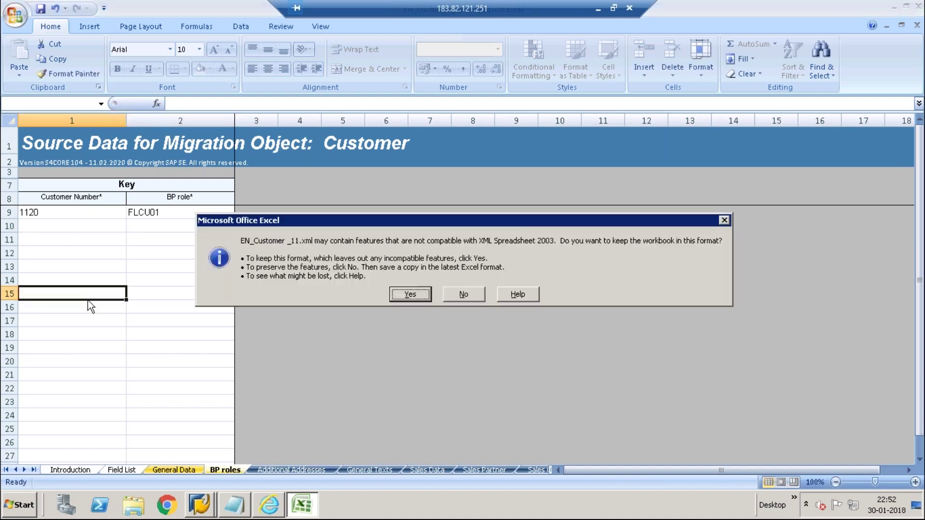
left_click(410, 295)
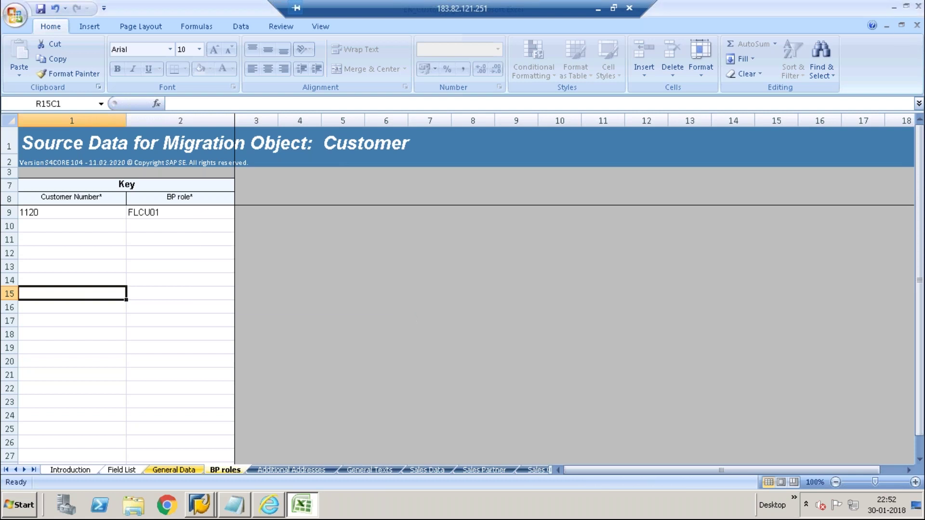
double_click(216, 13)
key("alt+F4")
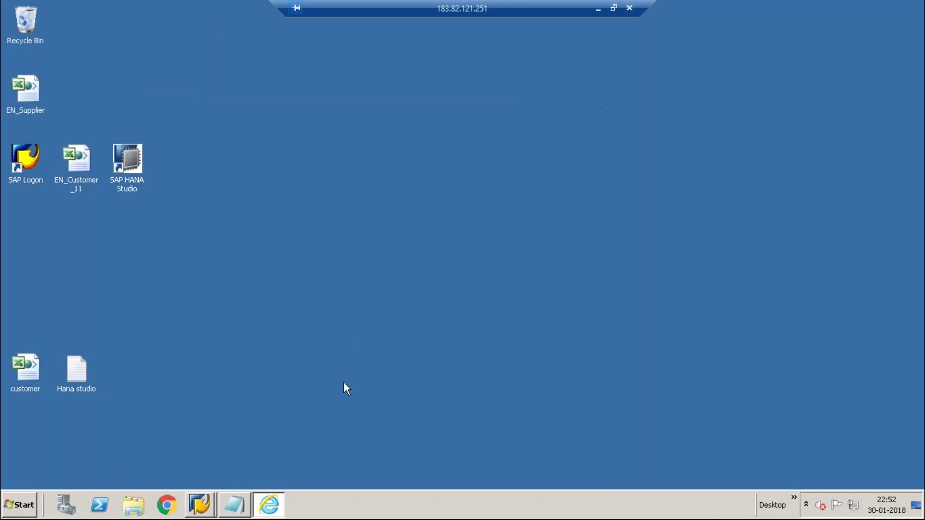
- Switch to Internet Explorer, leave the Customer import simulation and delete the source file EN_Customer _11.xml from the migration object
left_click(269, 504)
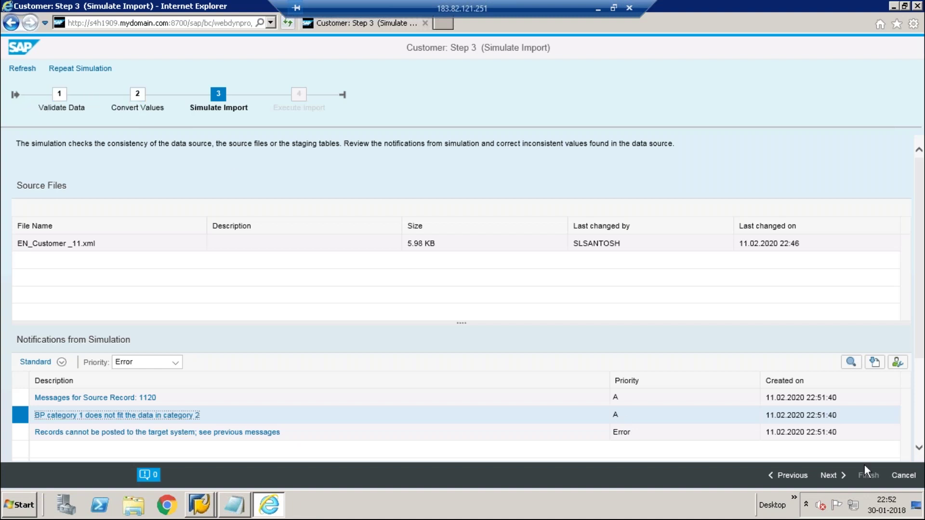
left_click(901, 477)
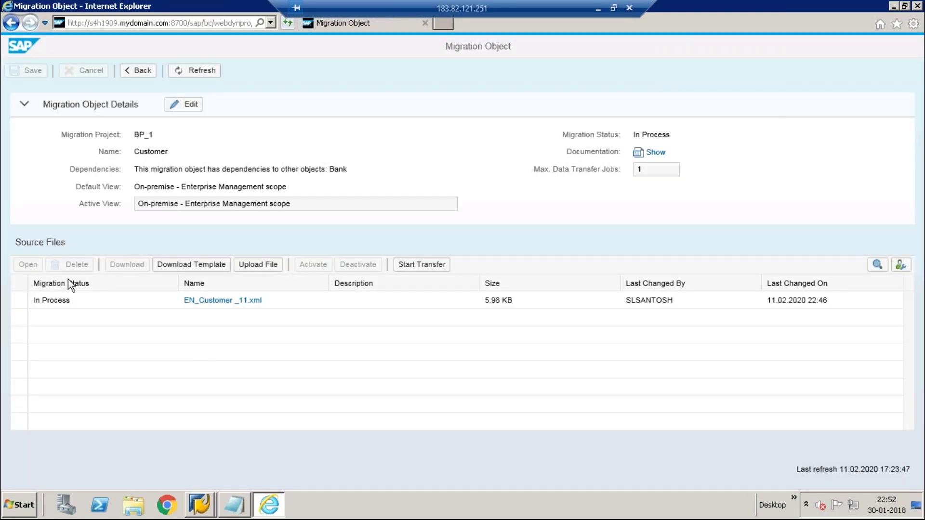
left_click(15, 304)
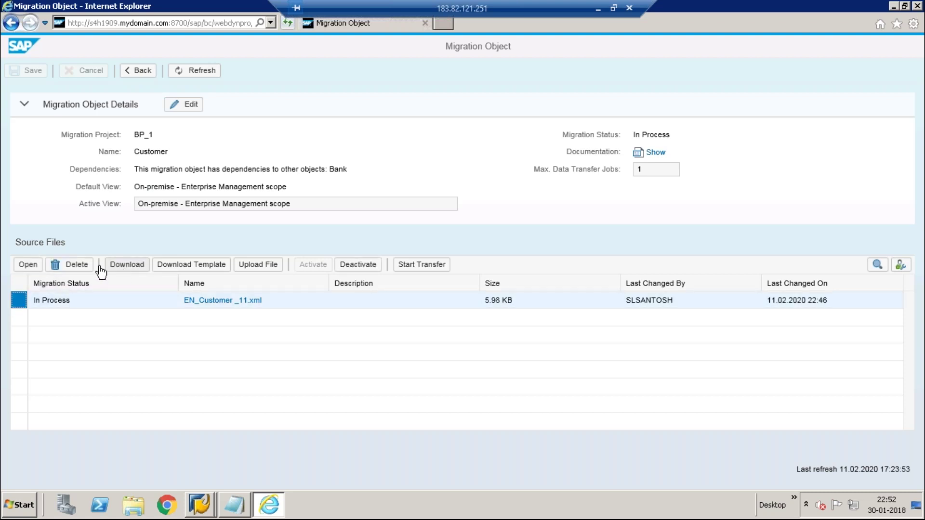
left_click(82, 269)
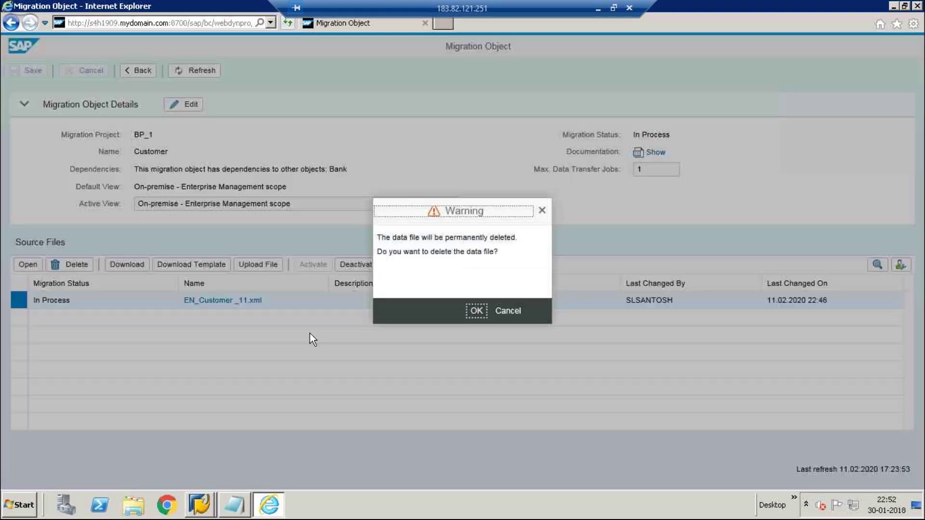
left_click(476, 313)
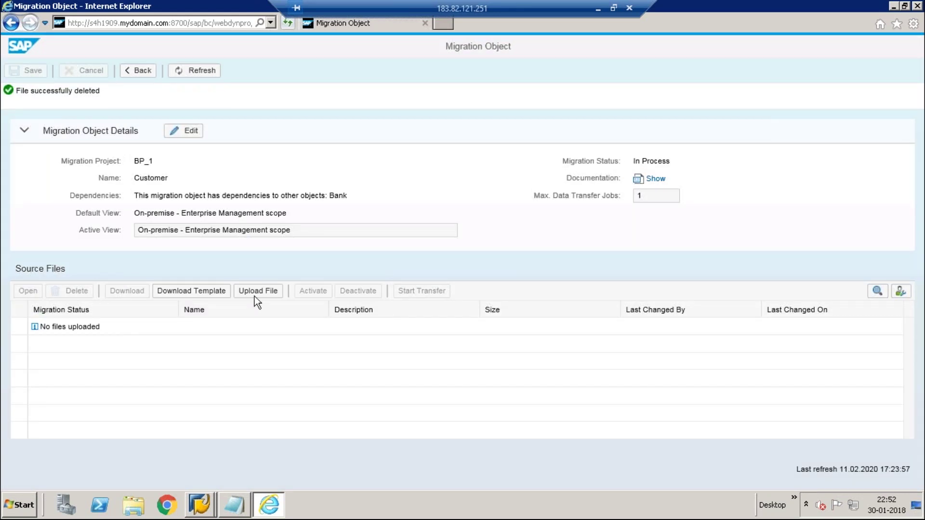
- Upload the corrected EN_Customer _11 file from the desktop as the Customer source file
left_click(258, 291)
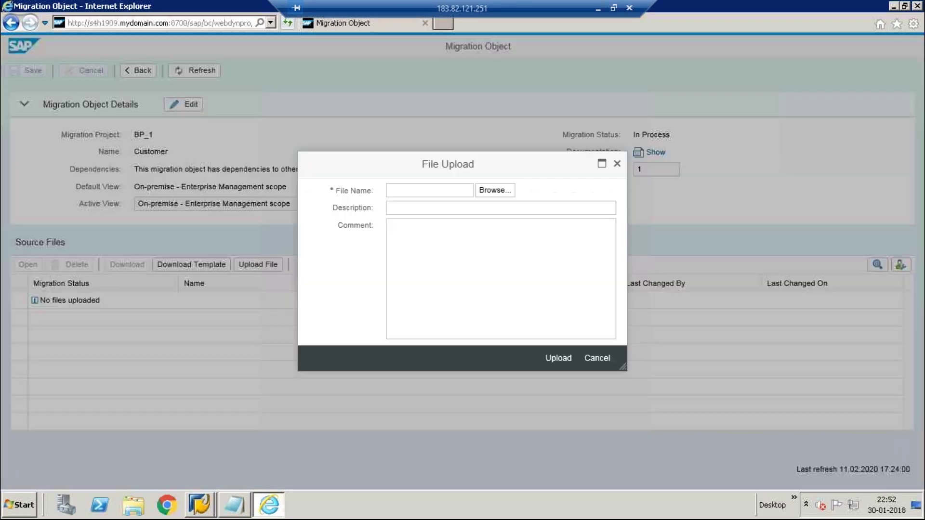
left_click(485, 192)
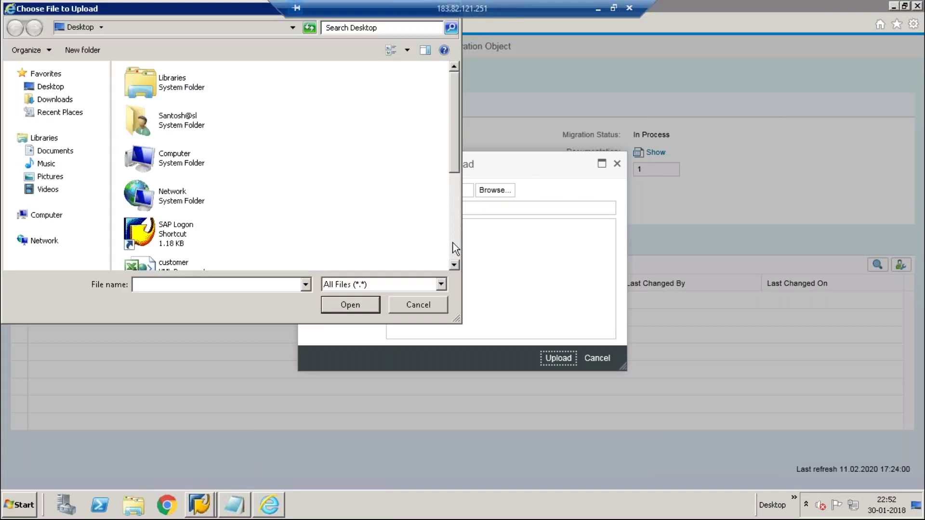
scroll(452, 248, "down", 3)
left_click(168, 142)
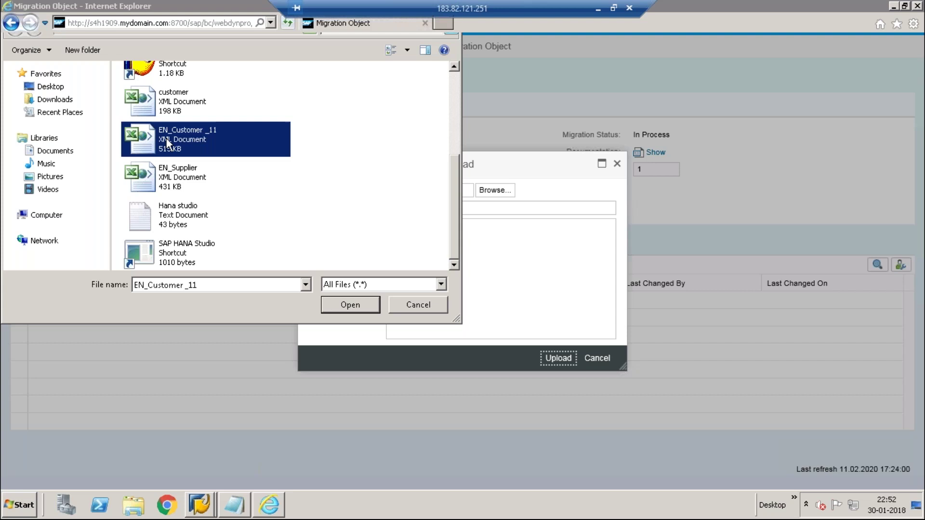
double_click(168, 142)
left_click(541, 338)
left_click(557, 361)
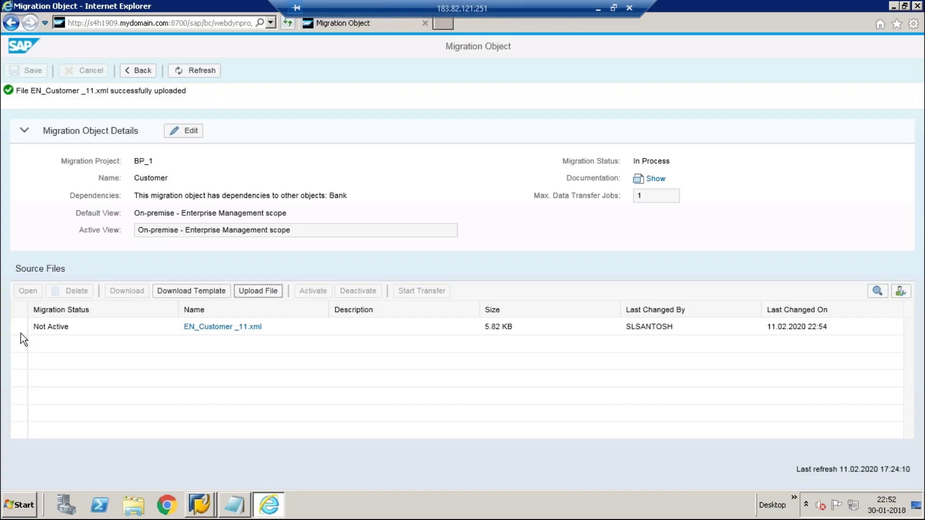
- Activate the uploaded EN_Customer _11.xml file and start its transfer, running the data validation to completion
left_click(18, 328)
left_click(314, 268)
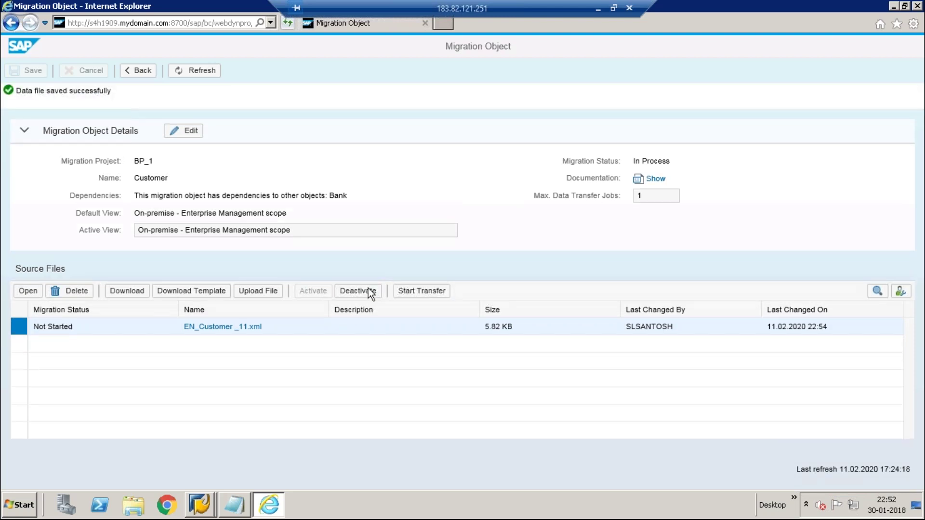
left_click(403, 292)
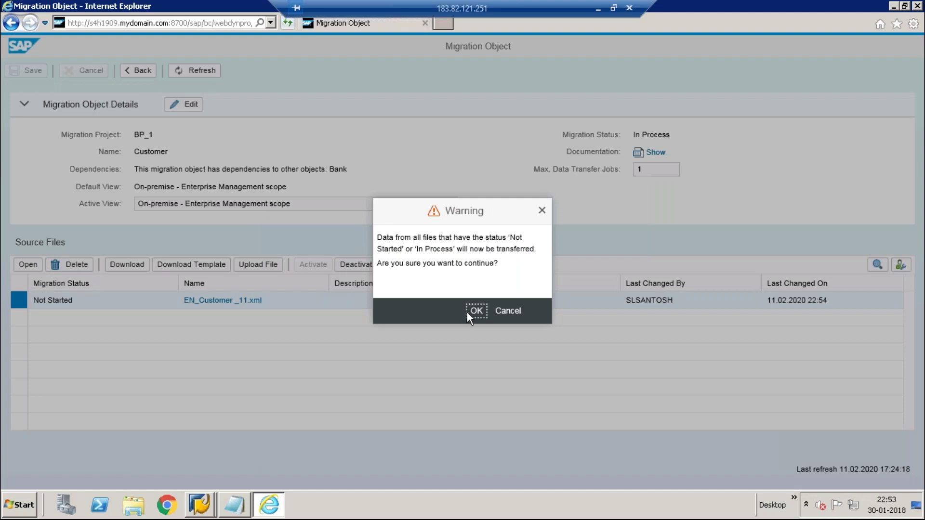
left_click(476, 311)
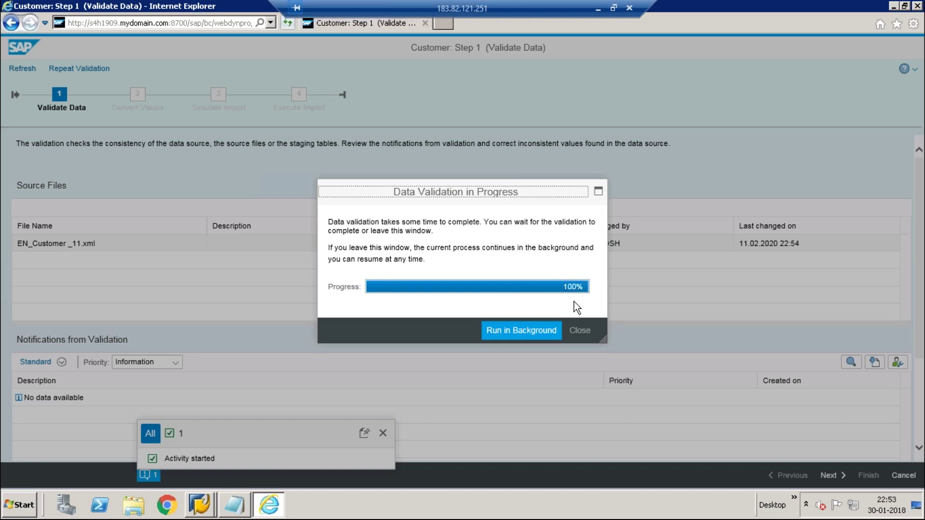
left_click(576, 336)
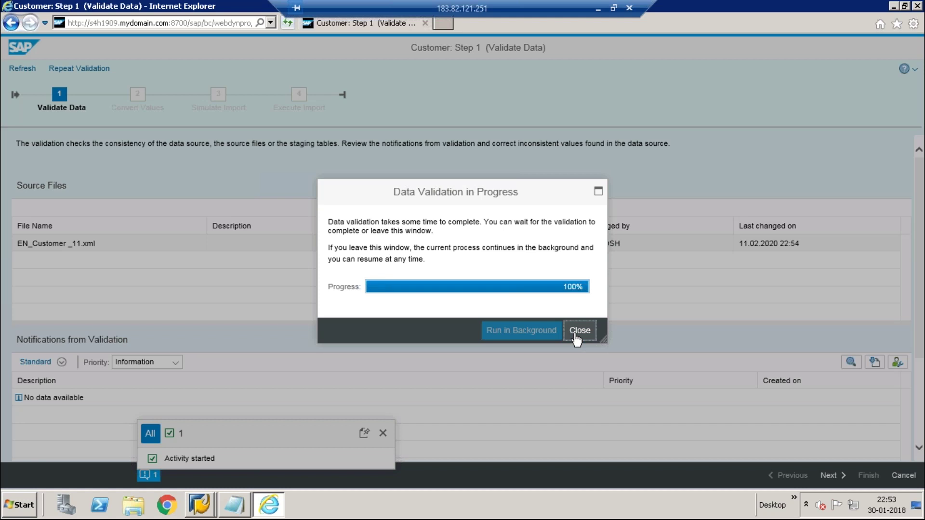
left_click(576, 336)
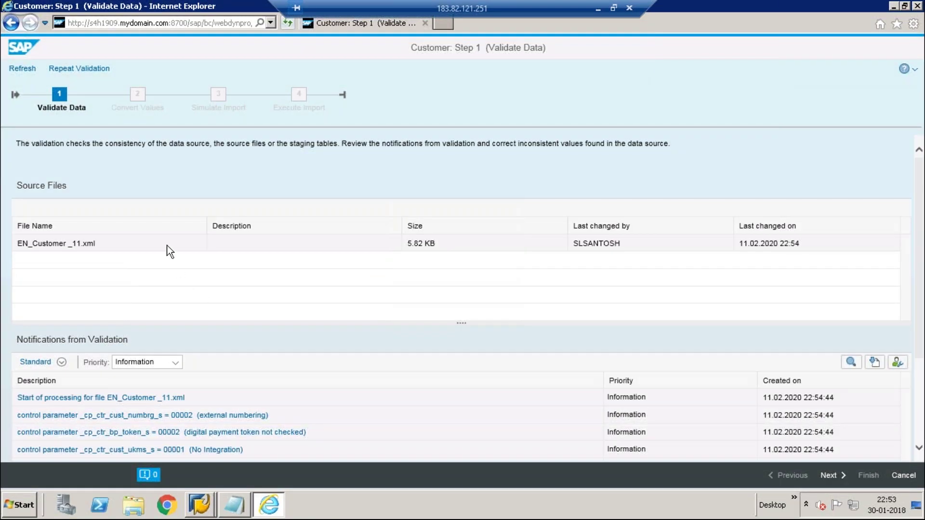
- Proceed through Convert Values with the existing mappings and run the Customer import simulation to completion
left_click(831, 476)
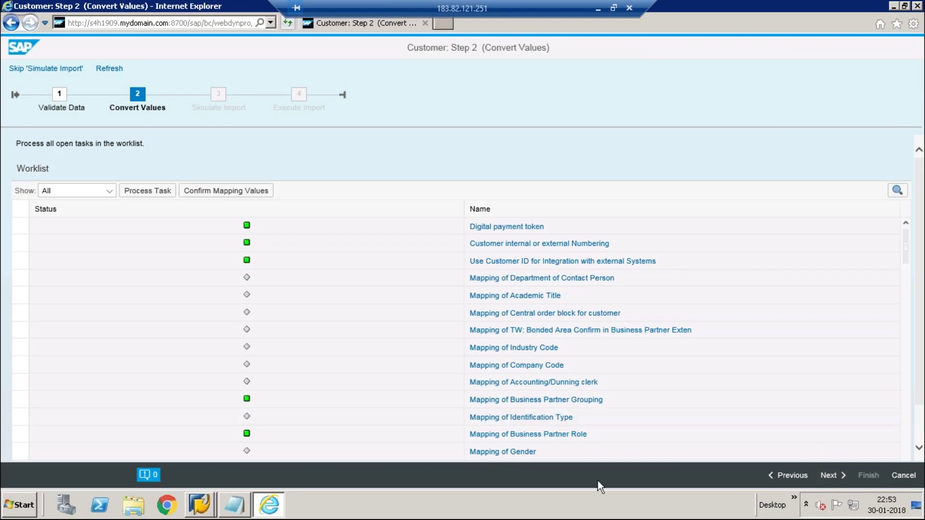
left_click(834, 476)
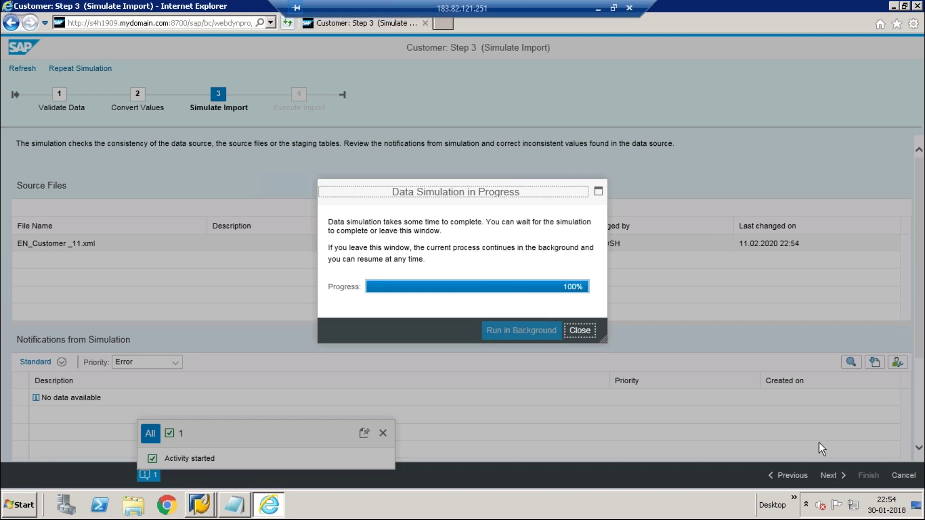
left_click(581, 331)
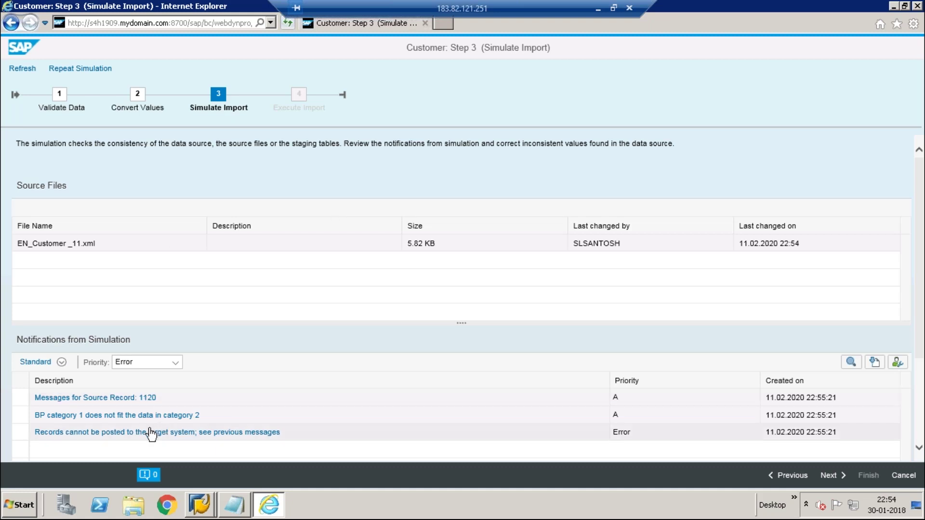
- Examine the help text of the simulation error "BP category 1 does not fit the data in category 2" and close it
left_click(129, 420)
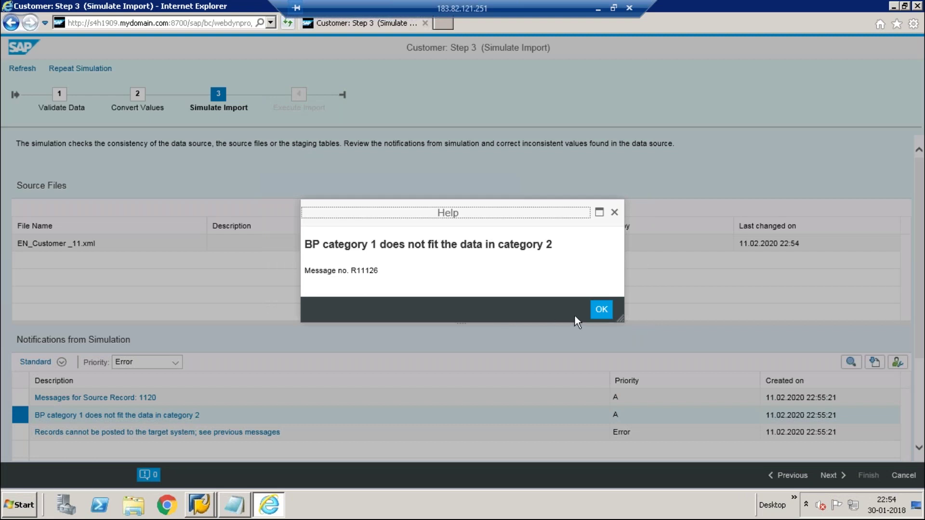
left_click(602, 310)
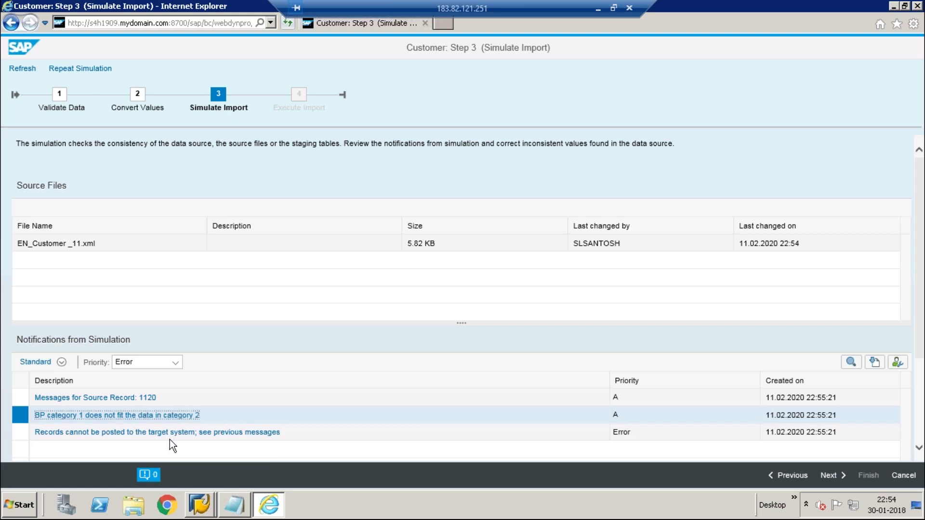
right_click(154, 417)
left_click(152, 417)
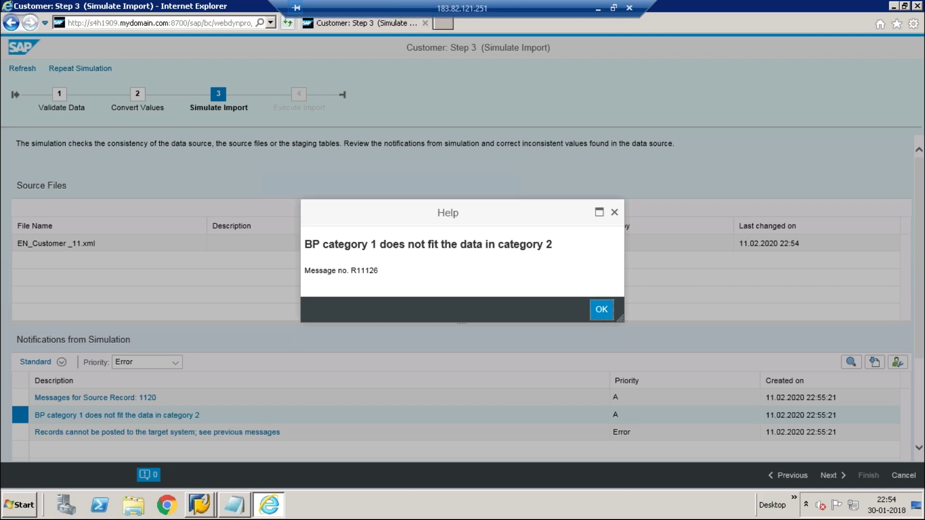
left_click(601, 309)
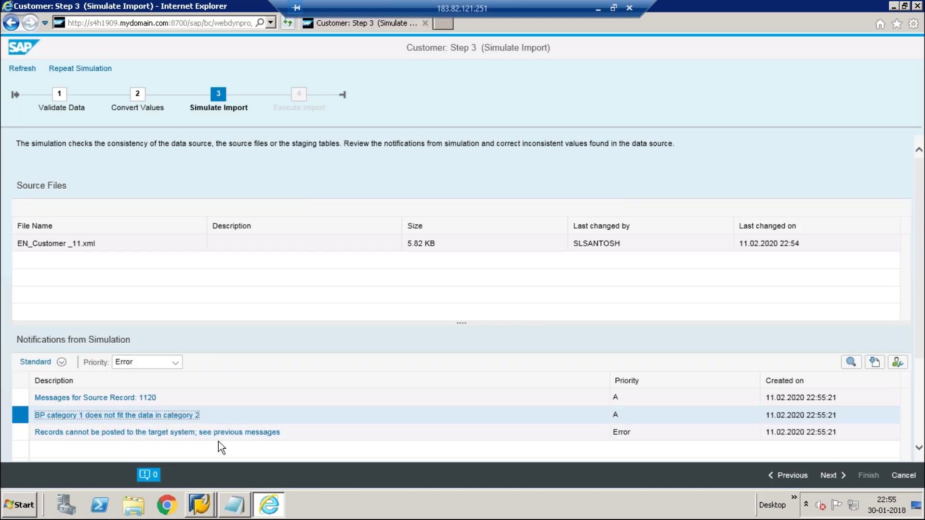
left_click(179, 417)
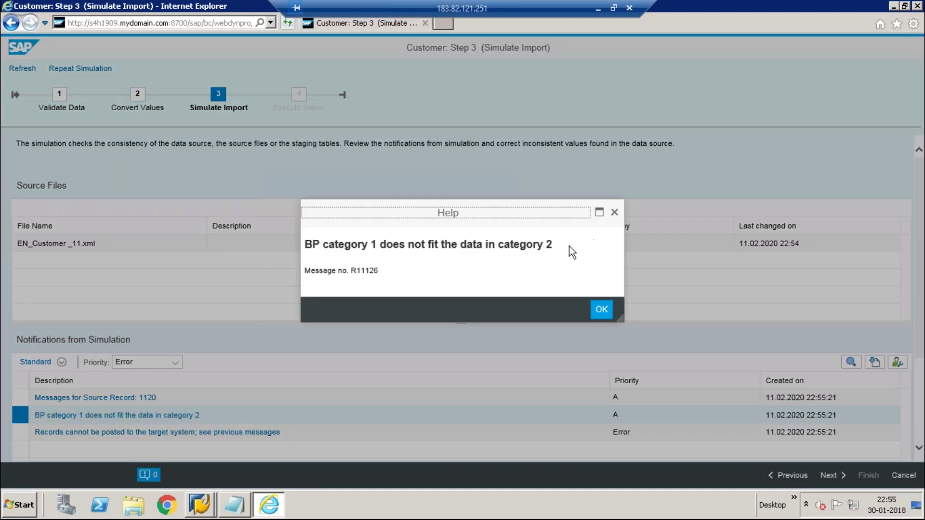
left_click_drag(565, 249, 298, 238)
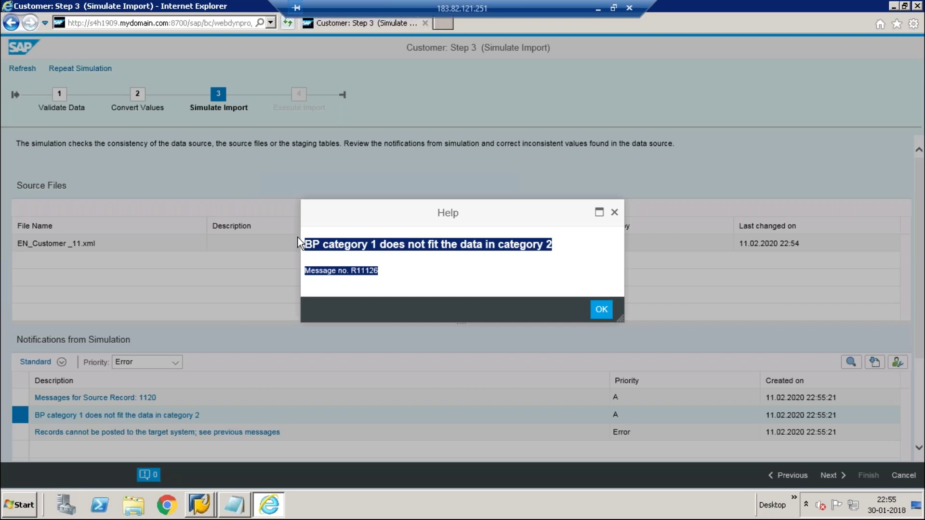
left_click(334, 255)
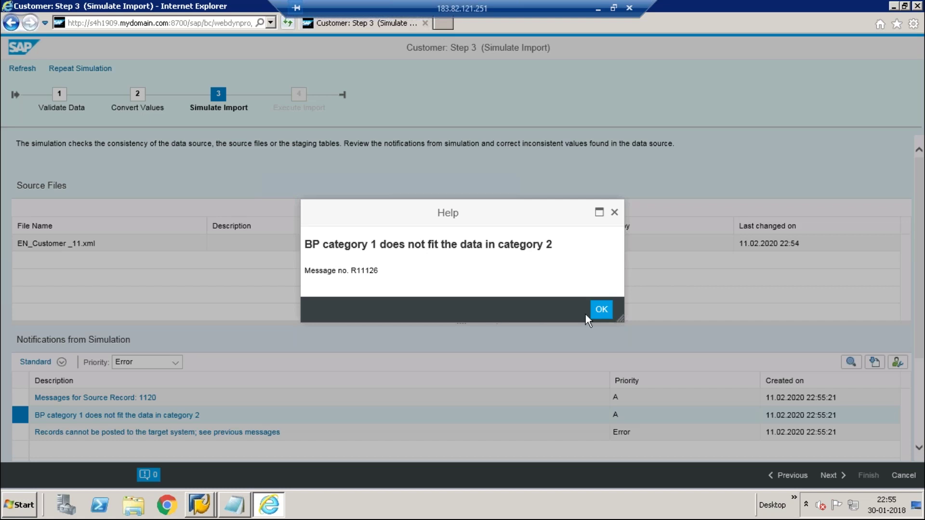
left_click(603, 311)
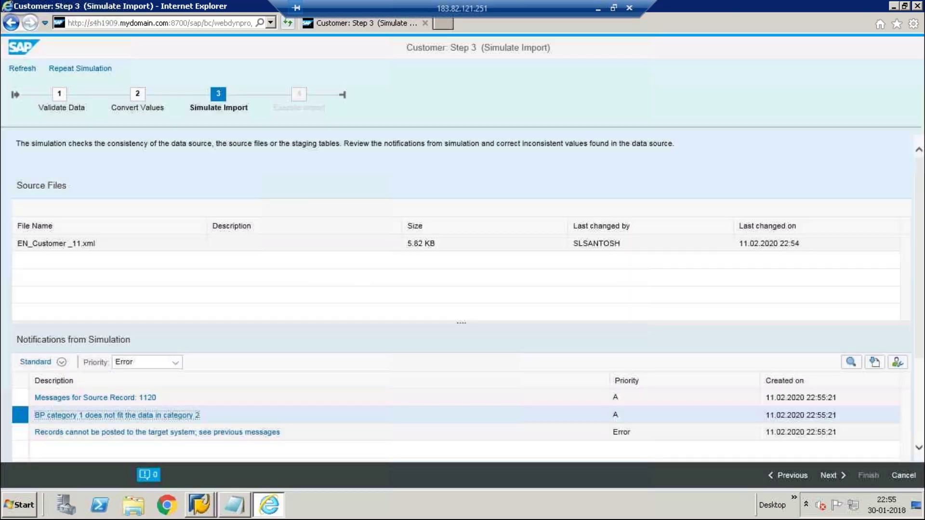